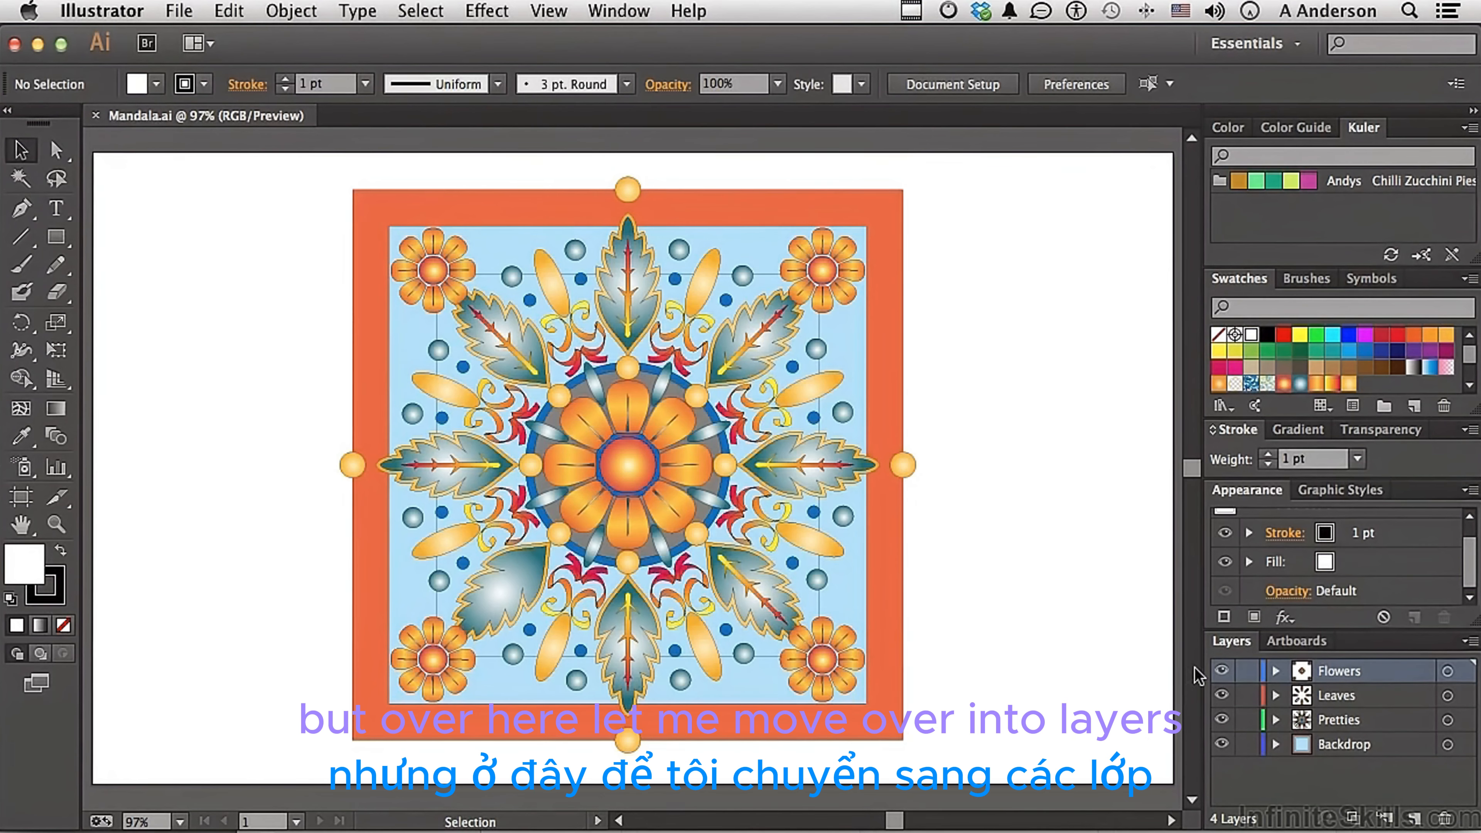
Float the Layers panel over the right side of the artwork and make it taller
left_click_drag(1227, 645, 897, 213)
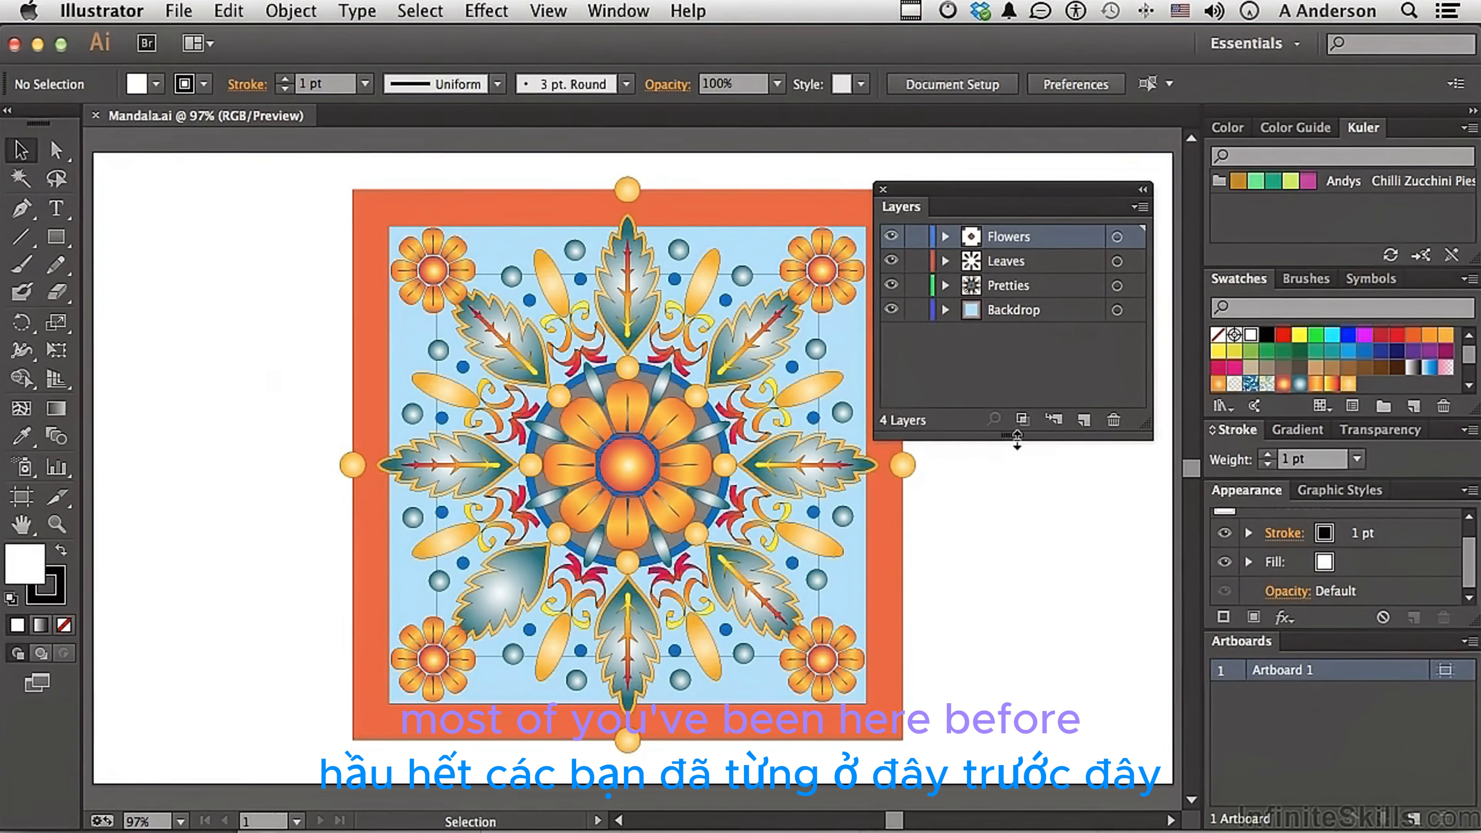
left_click_drag(1013, 434, 1020, 505)
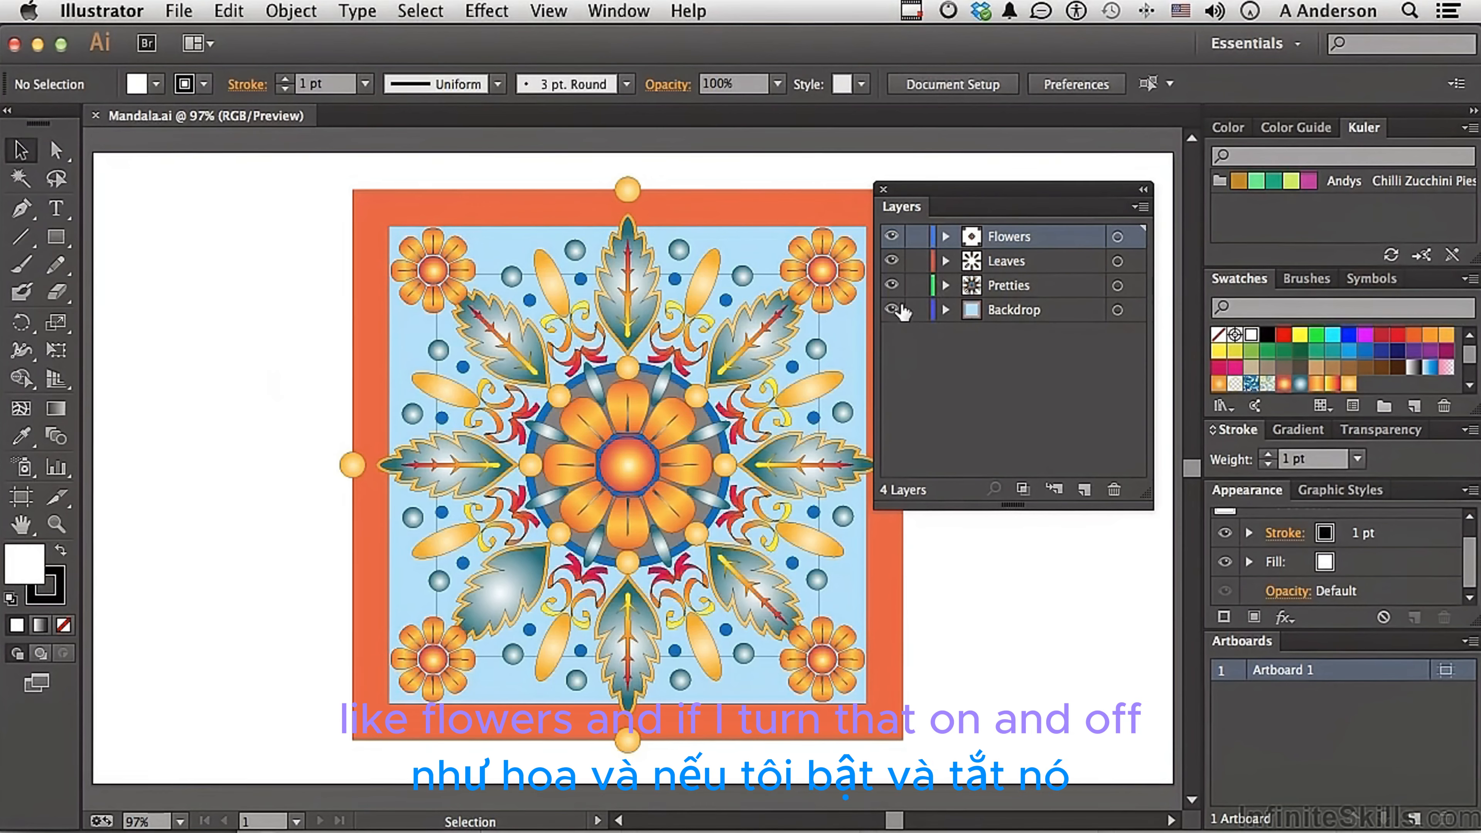
Toggle the Flowers, Leaves, Pretties and Backdrop layers off and back on, one at a time, to examine their contents
left_click(891, 236)
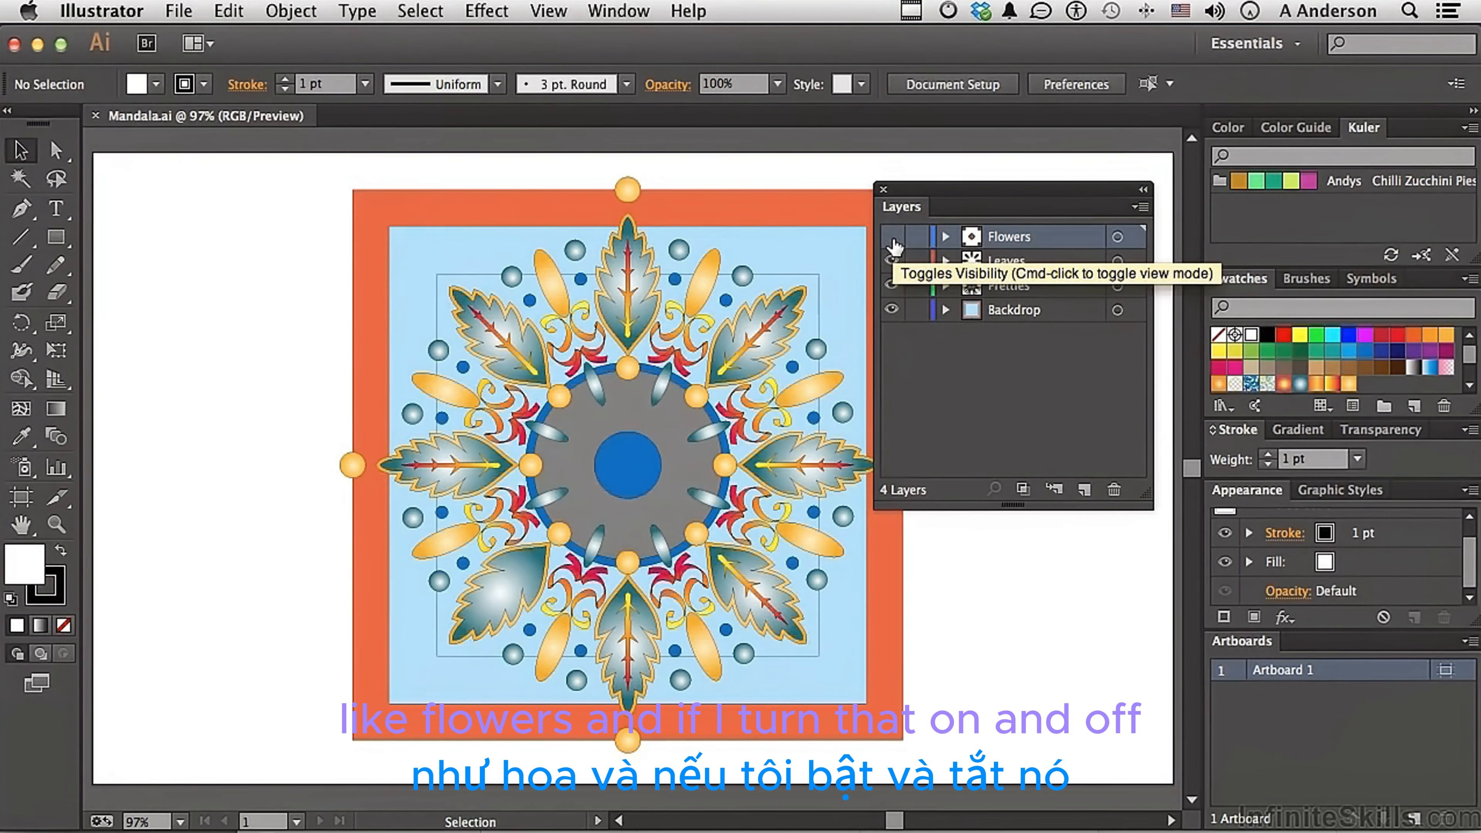
left_click(892, 237)
left_click(891, 260)
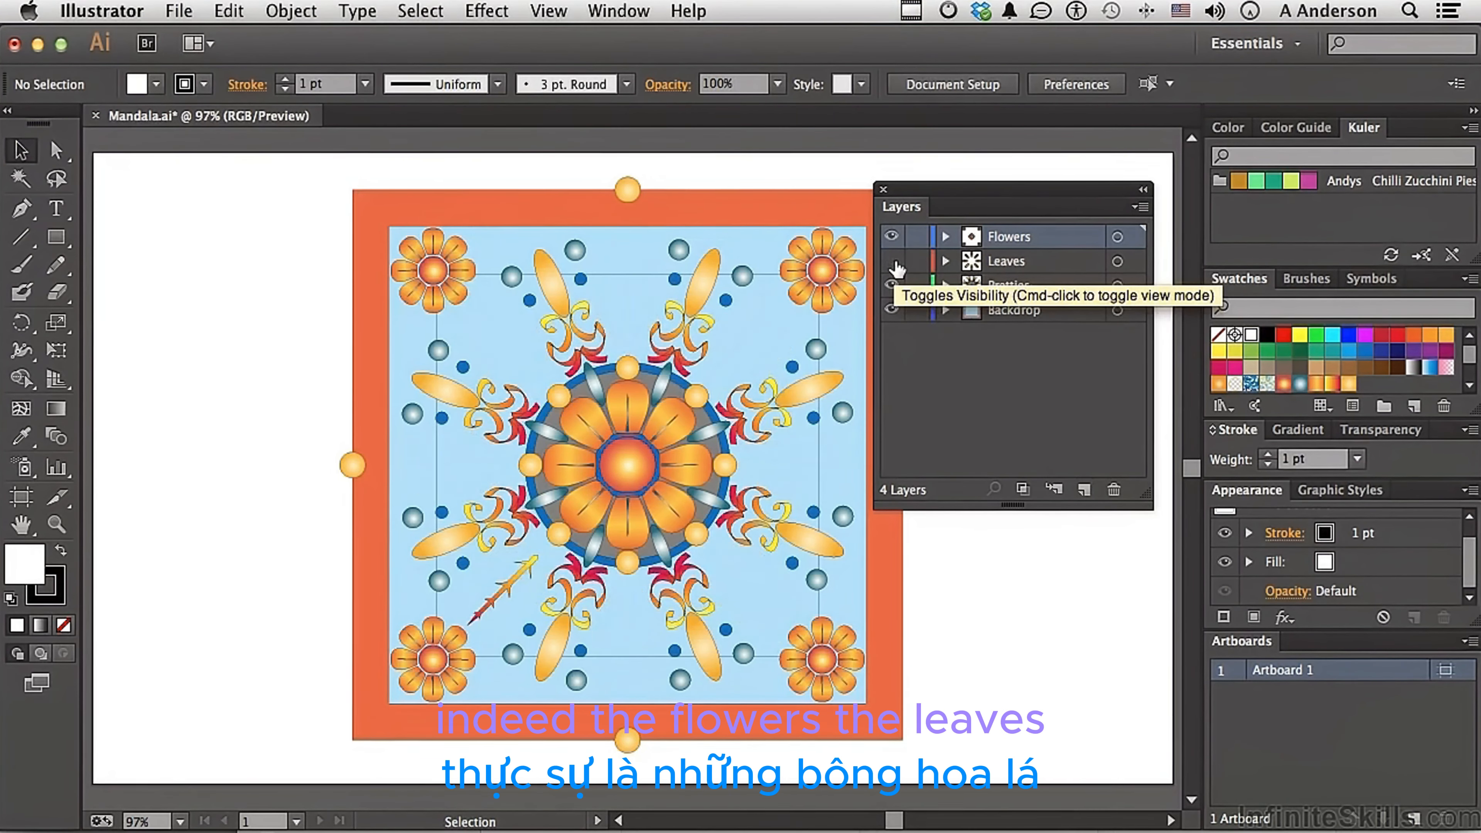
left_click(891, 261)
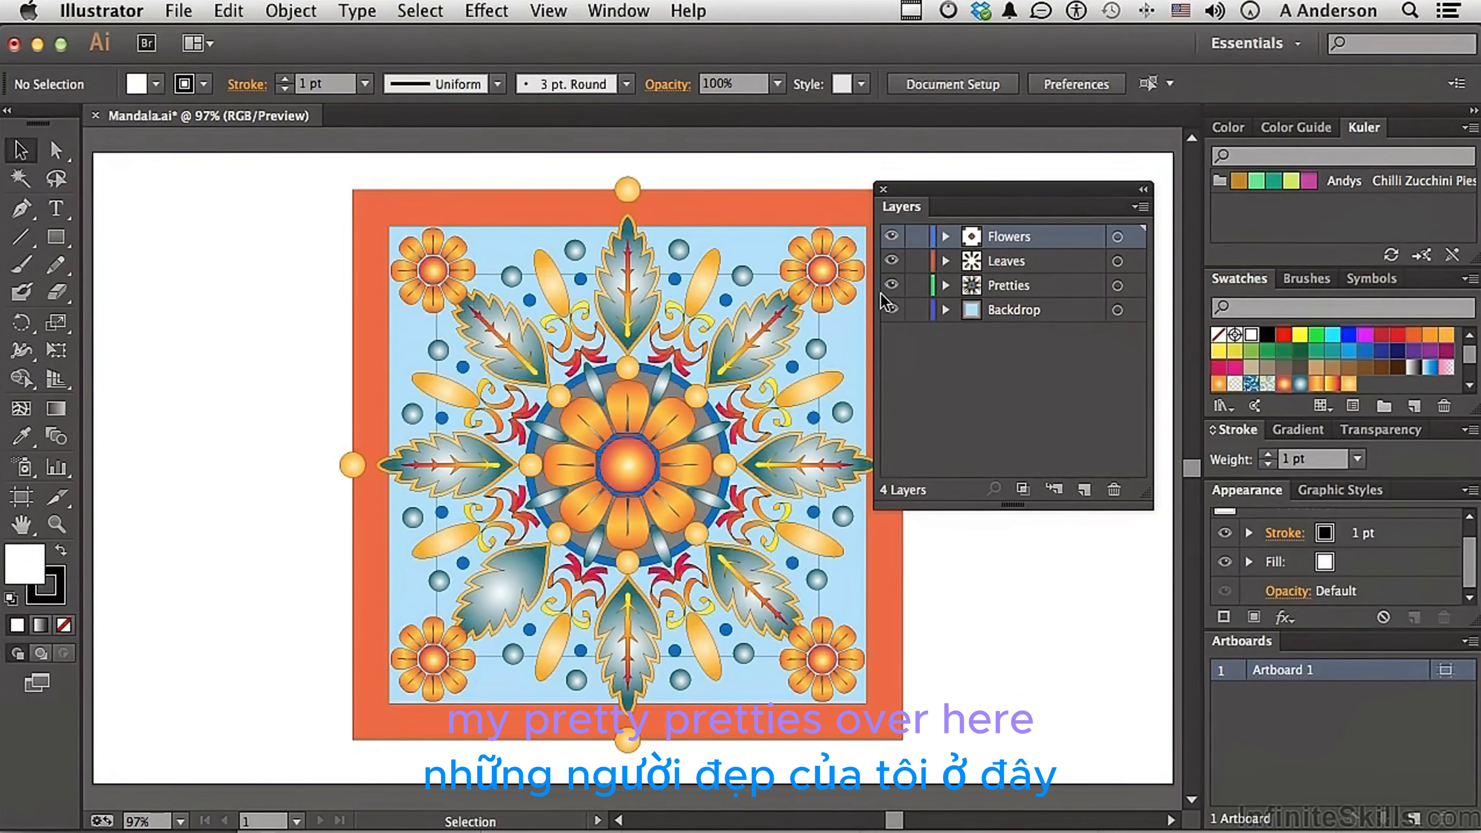
left_click(891, 286)
left_click(891, 286)
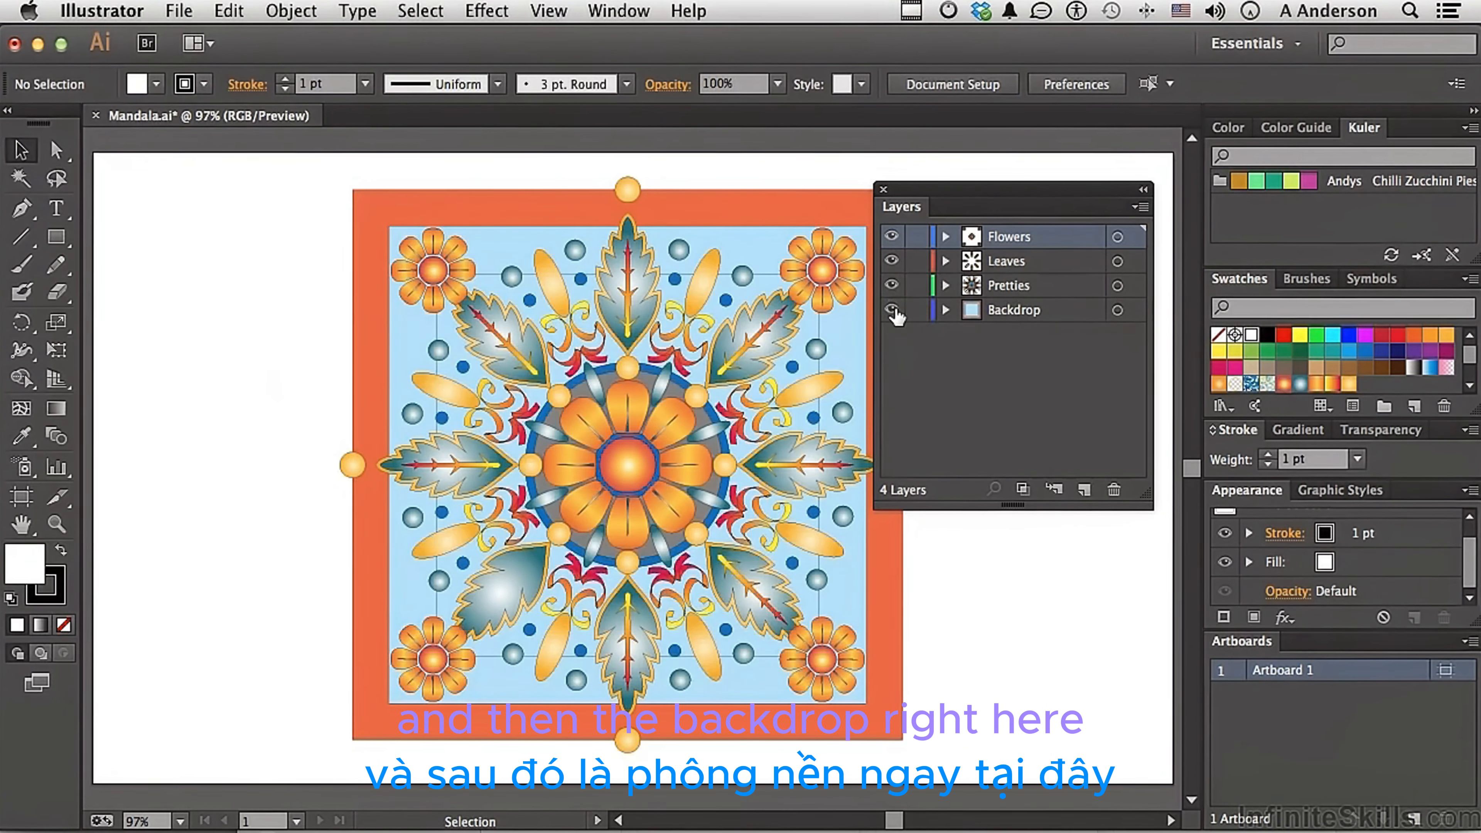
left_click(892, 310)
left_click(892, 310)
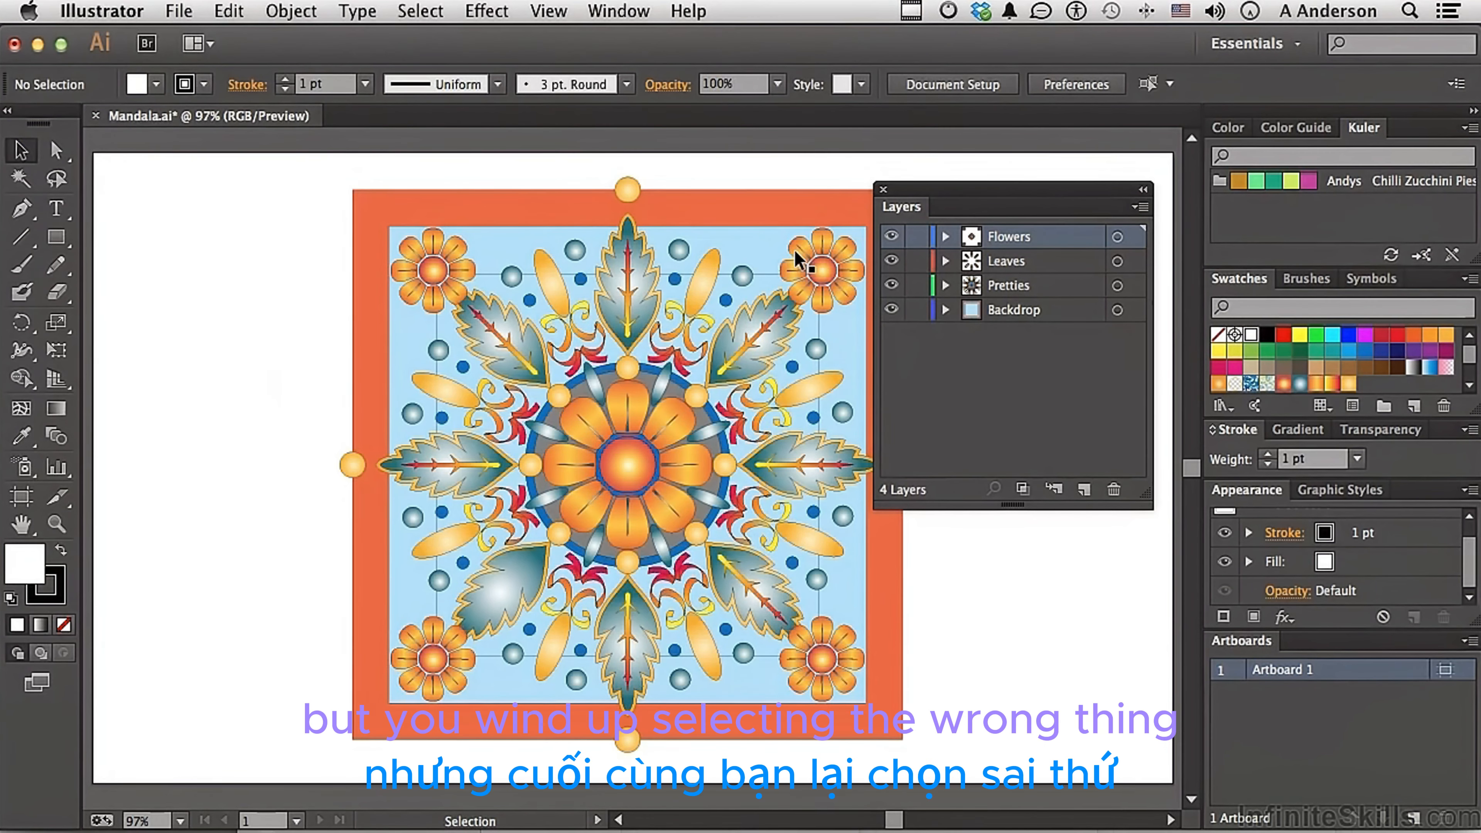
Hide the Leaves, Pretties and Backdrop layers, activate the Flowers layer and select the upper-right flower
left_click(775, 255)
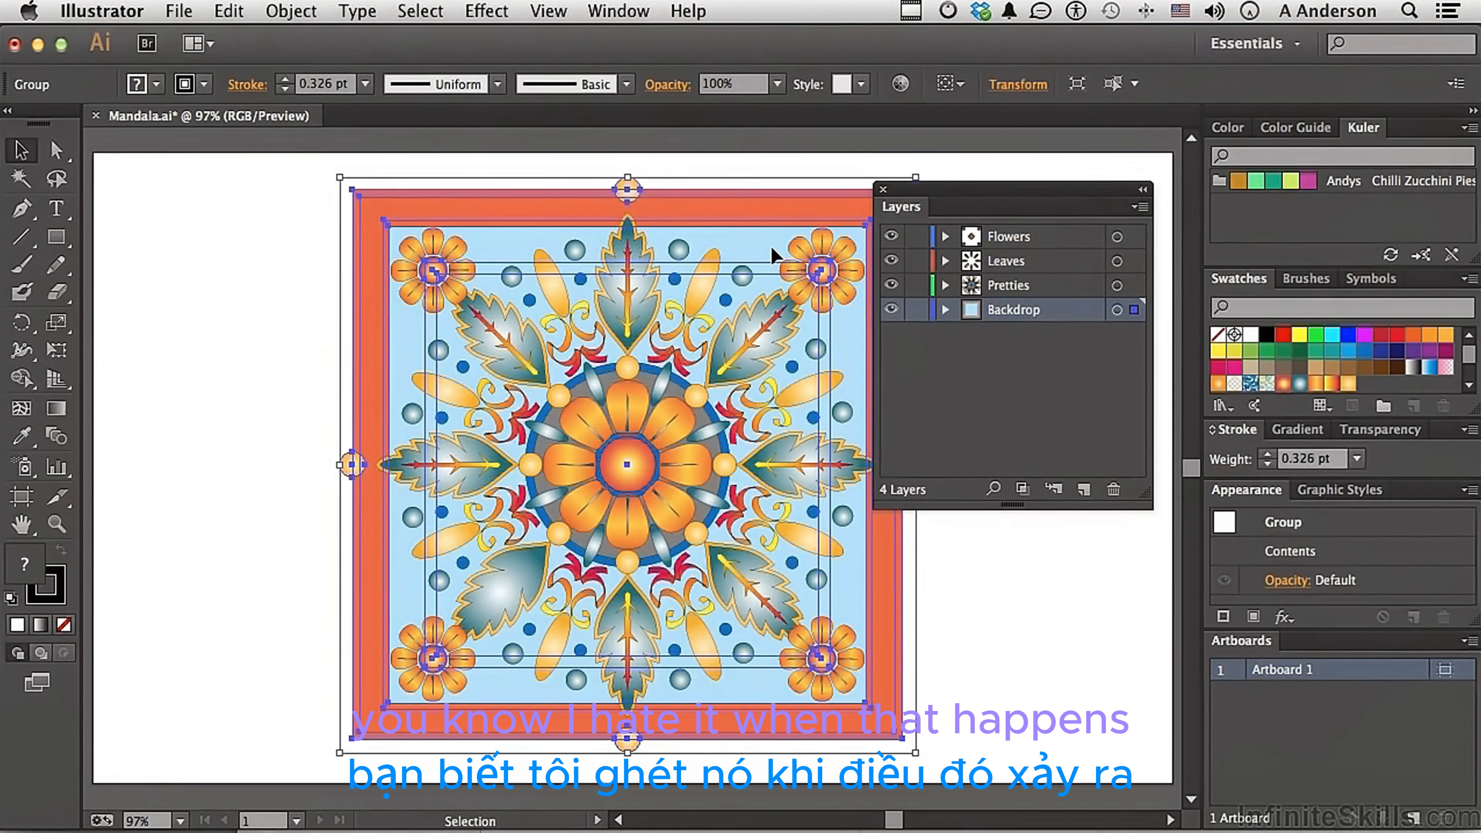
left_click(1030, 413)
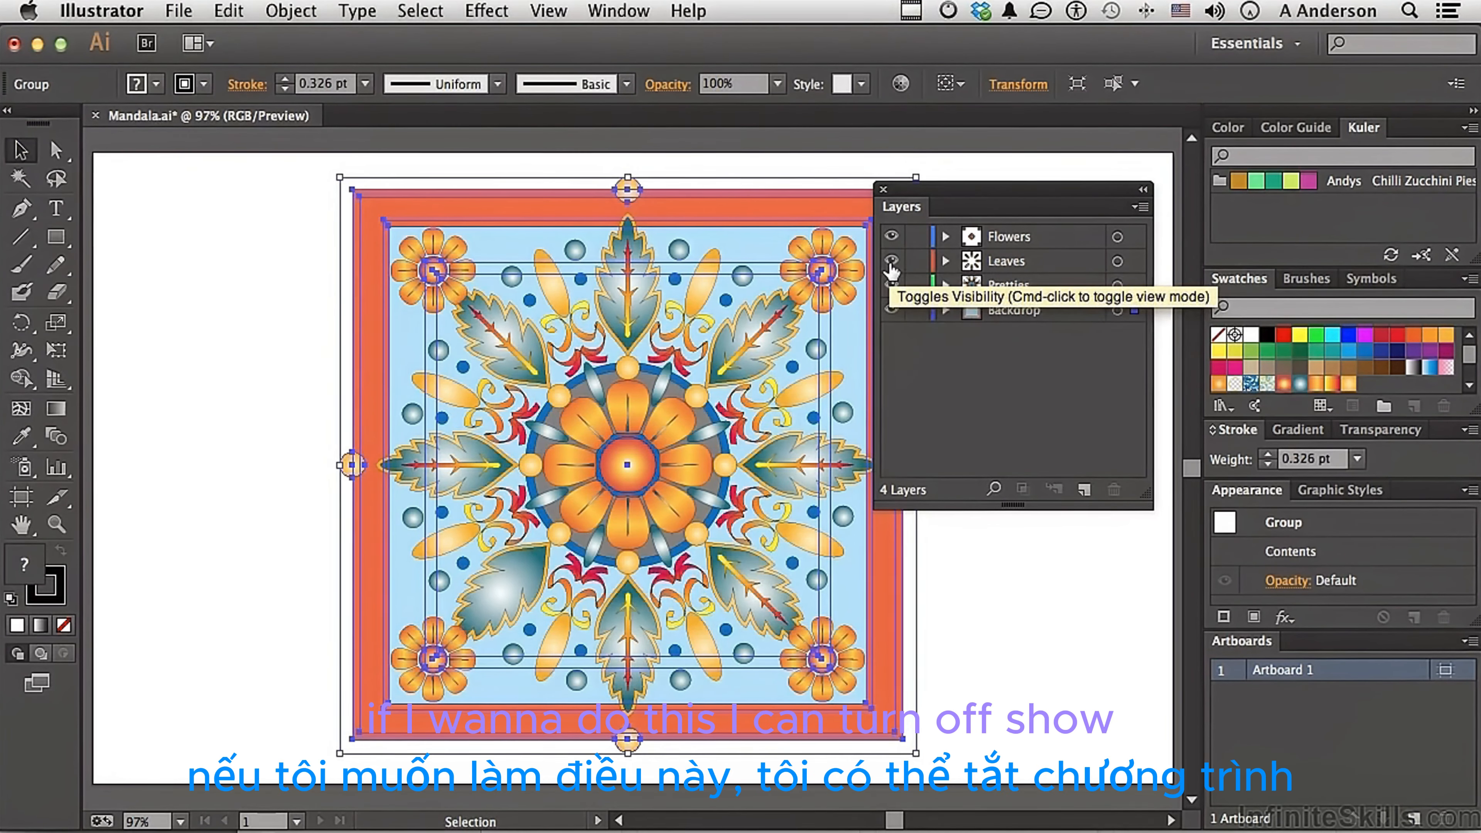
left_click_drag(890, 263, 892, 312)
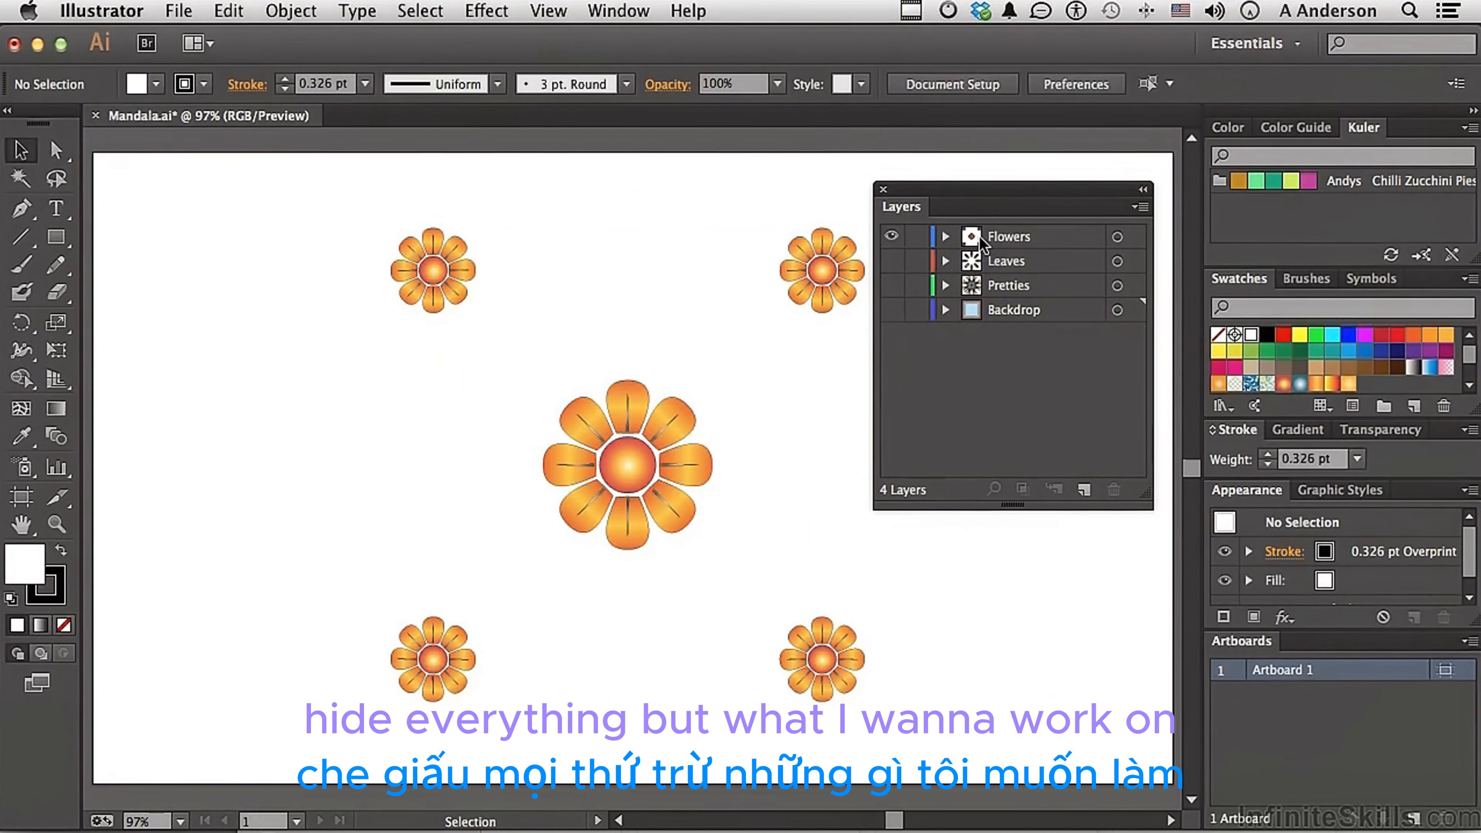
left_click(982, 242)
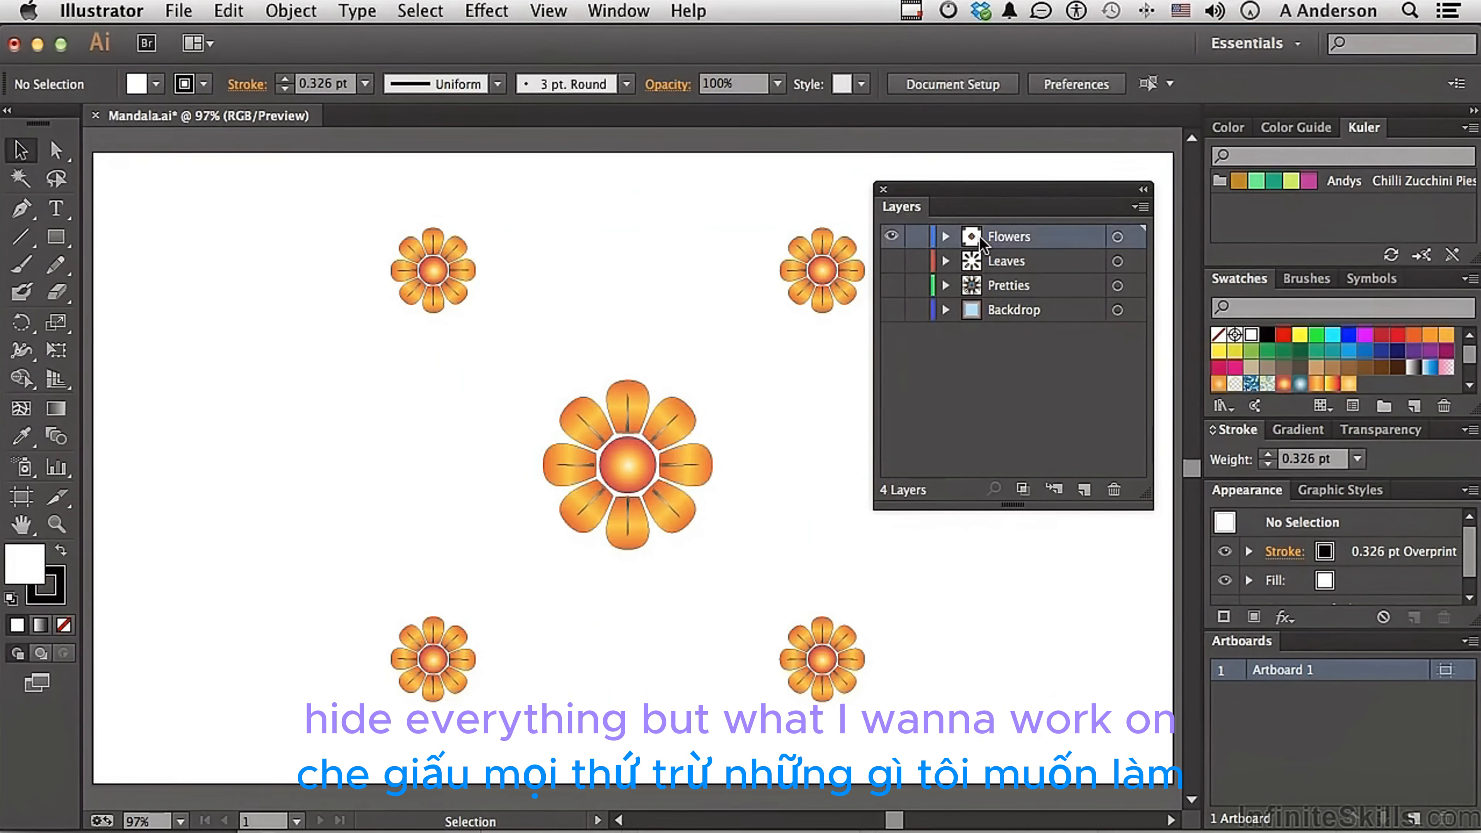
left_click(832, 281)
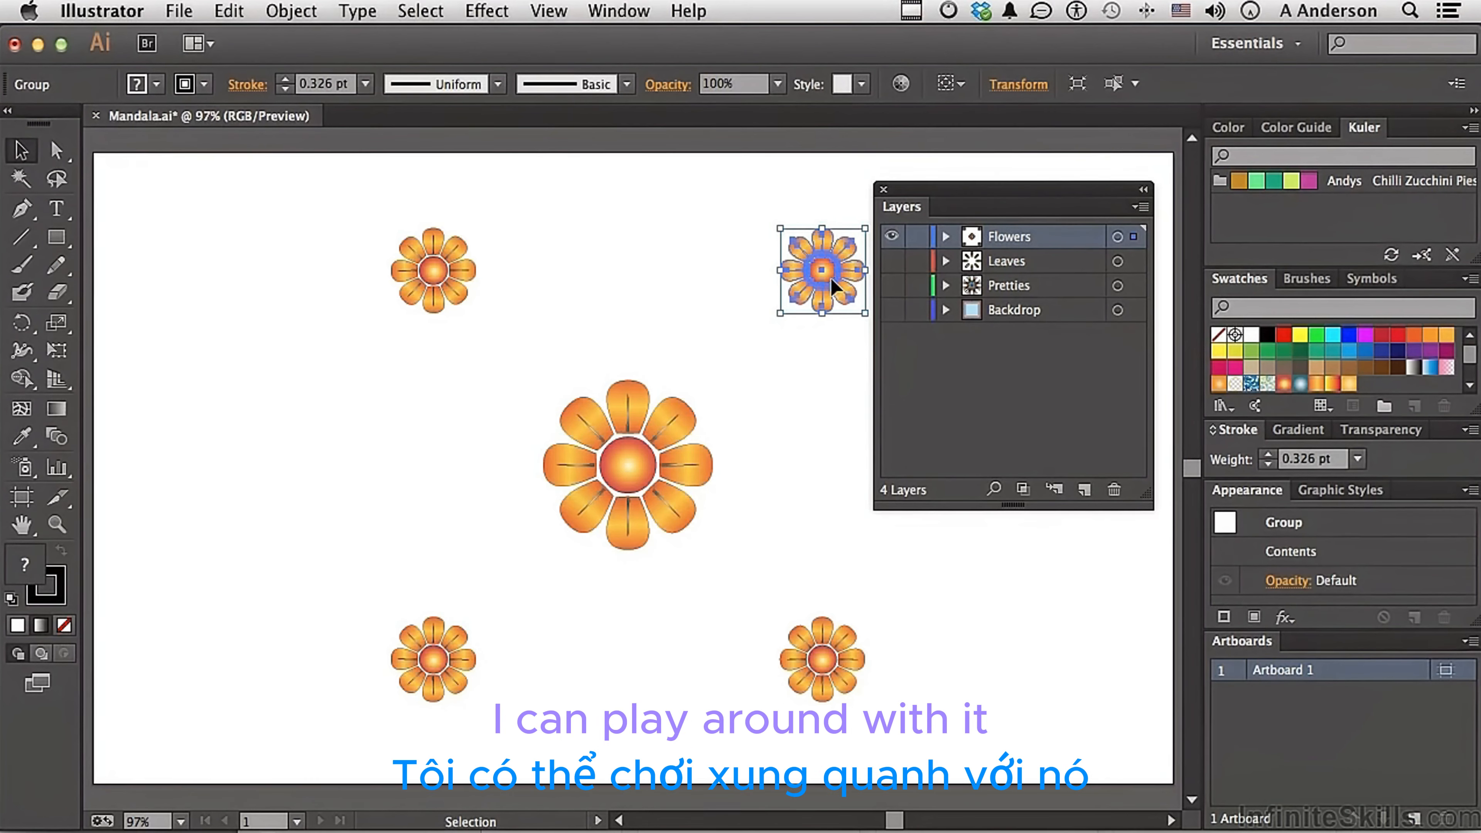
left_click(960, 385)
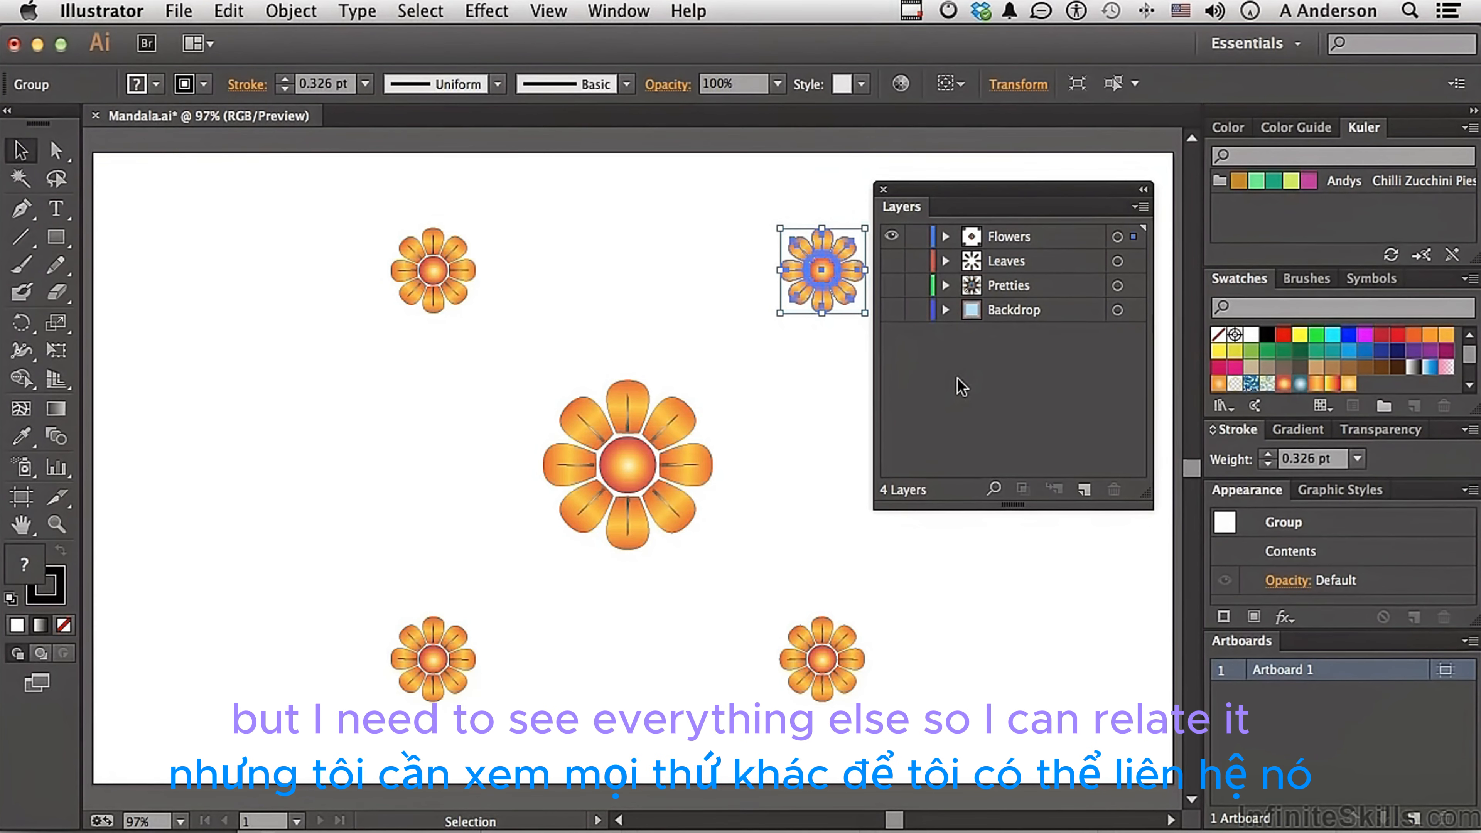
Show the Leaves, Pretties and Backdrop layers again and reselect the upper-right flower
left_click(891, 261)
left_click(892, 286)
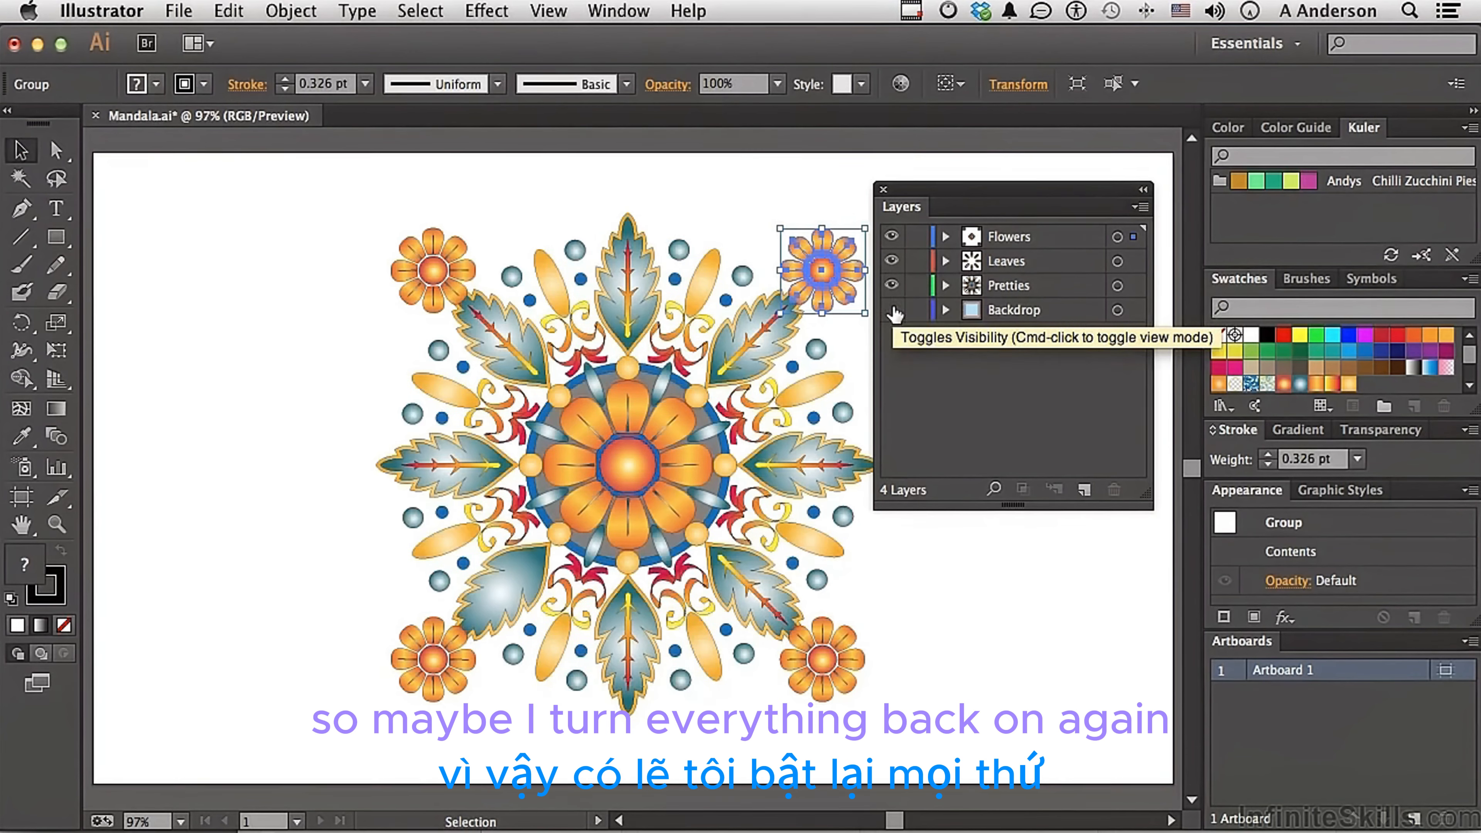
left_click(892, 310)
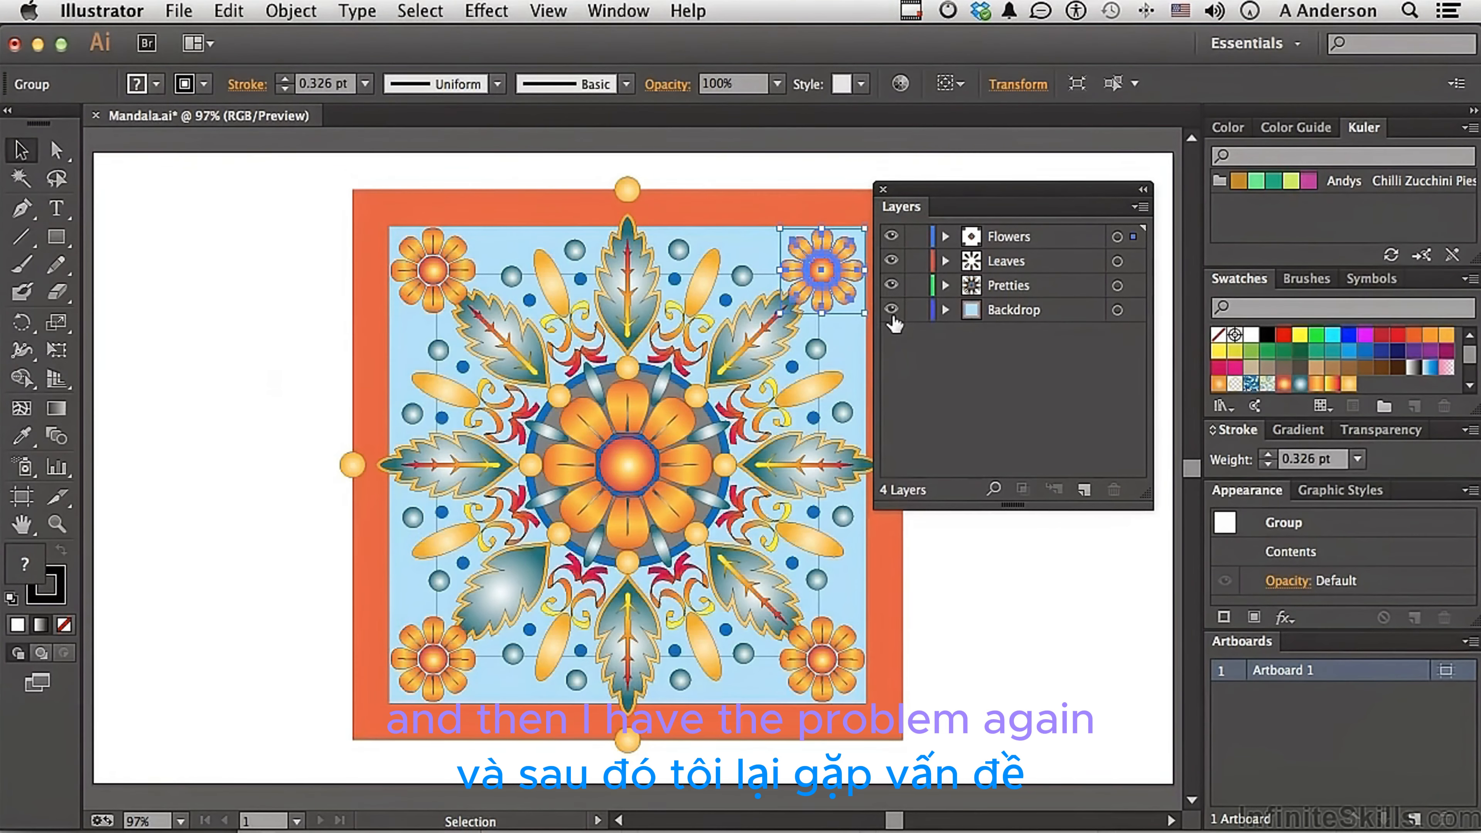
left_click(759, 232)
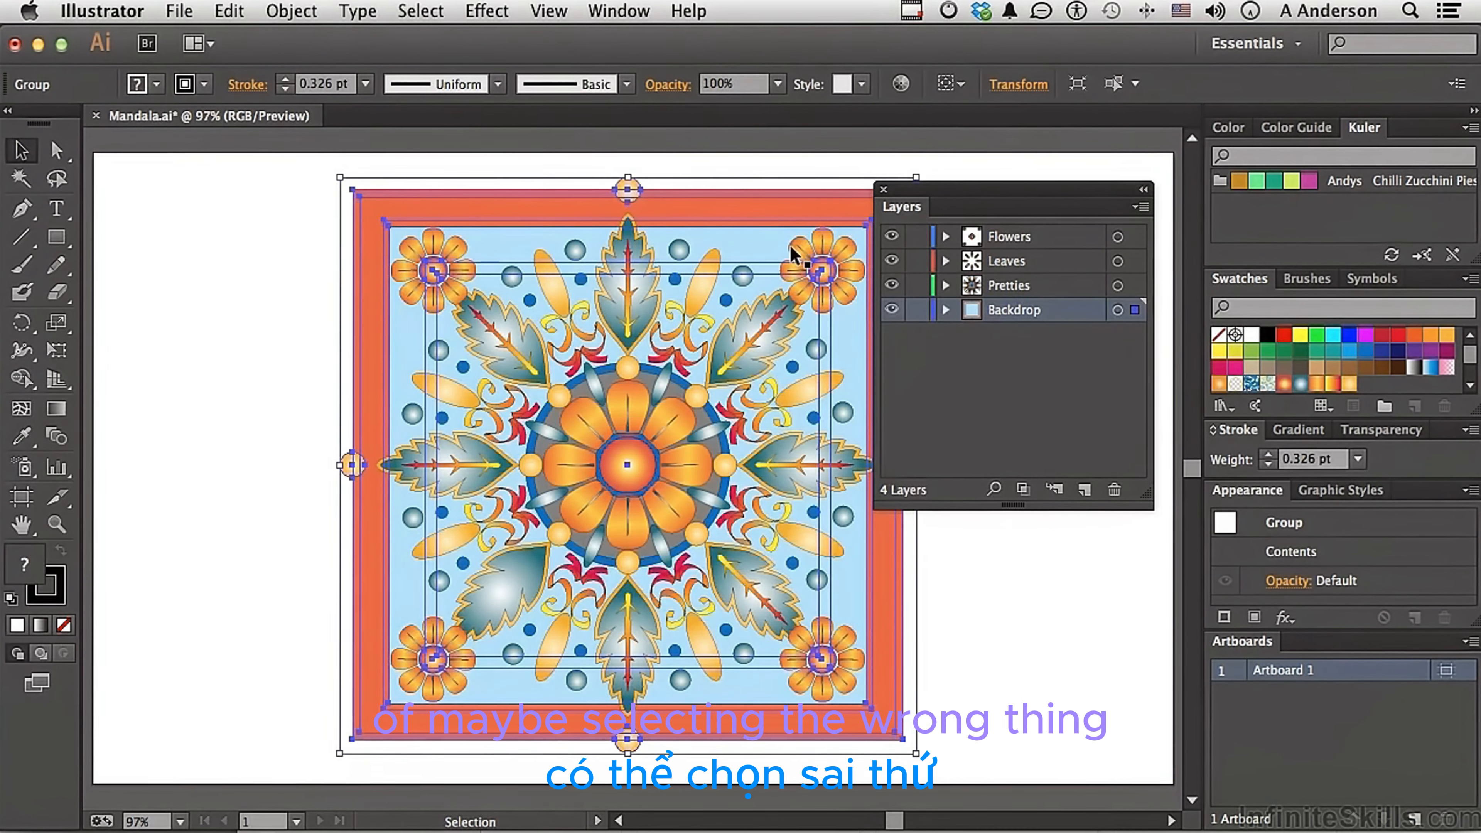
left_click(808, 248)
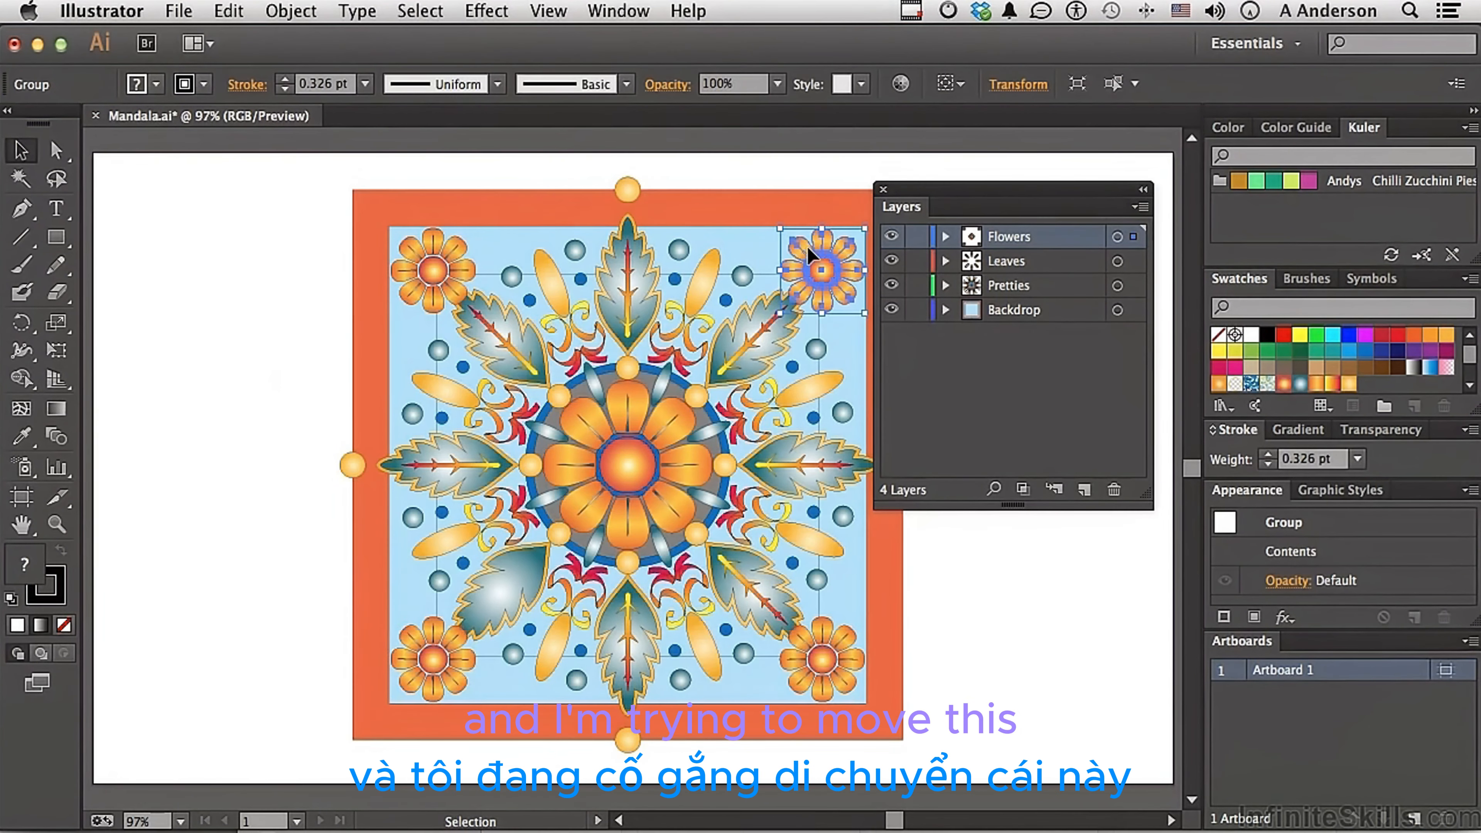
Lock the Leaves, Pretties and Backdrop layers and test selecting the backdrop and the upper-right flower
left_click(916, 261)
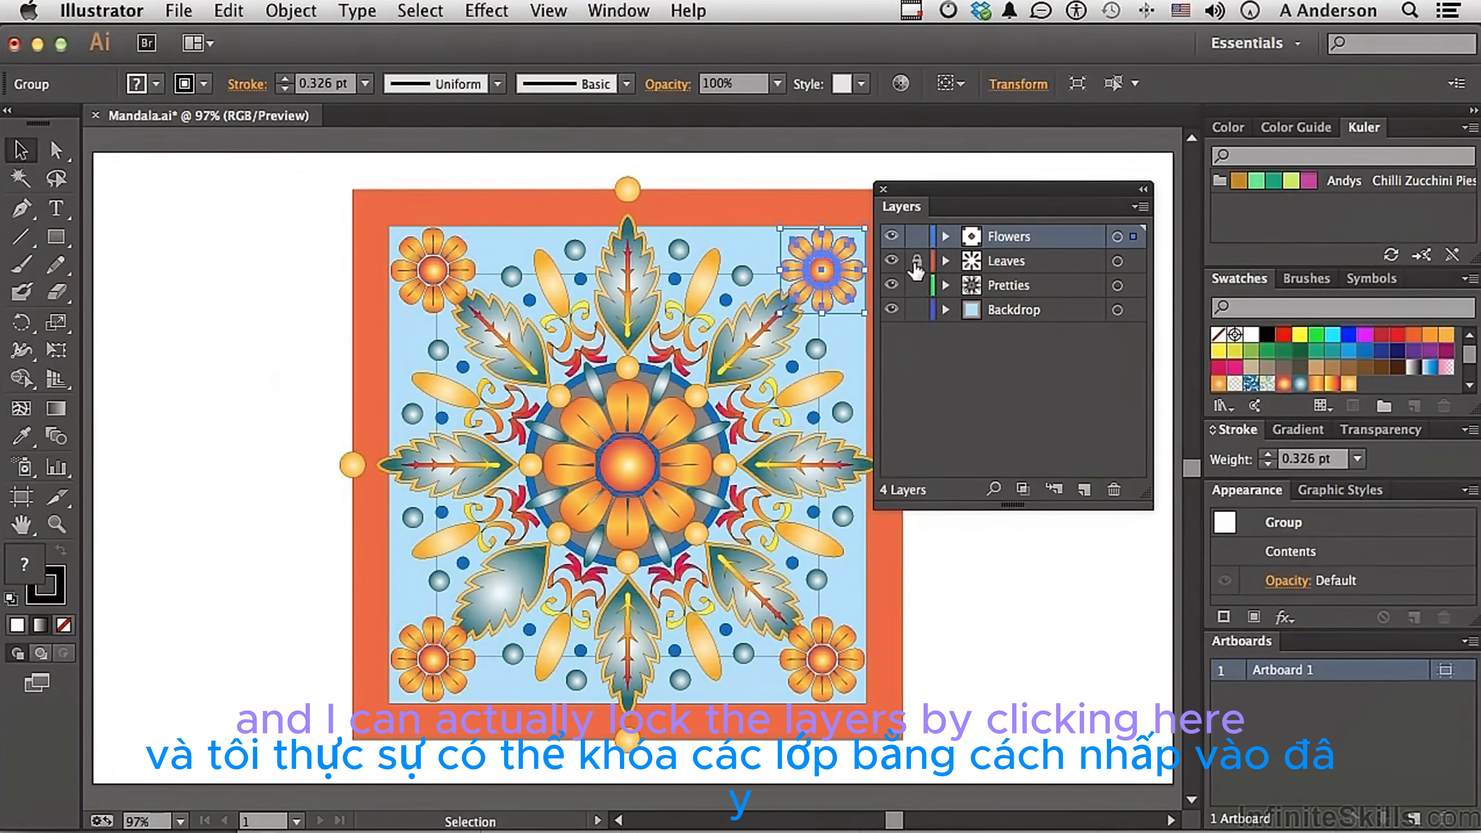
left_click(916, 286)
left_click(916, 310)
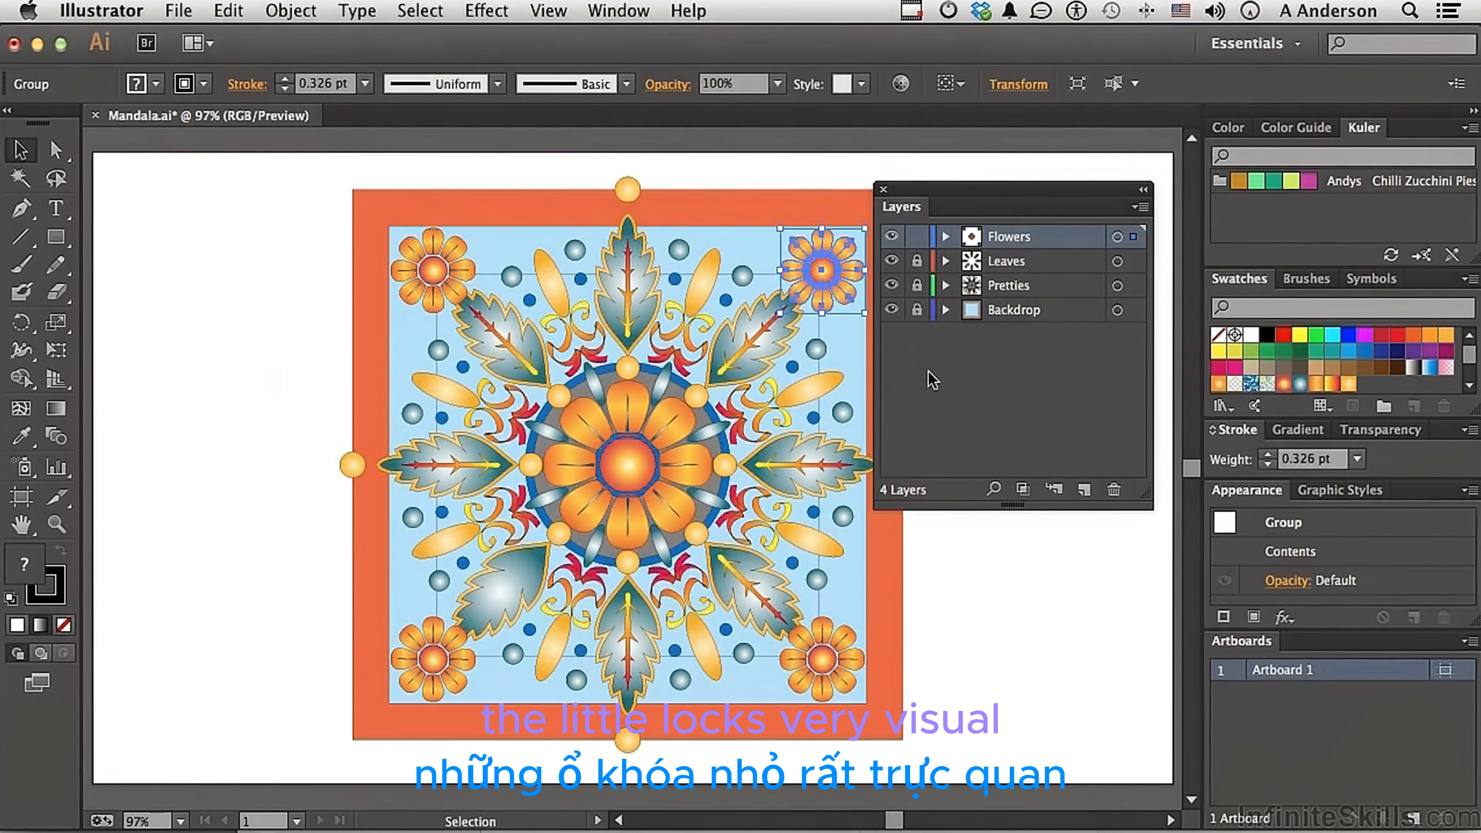
left_click(760, 255)
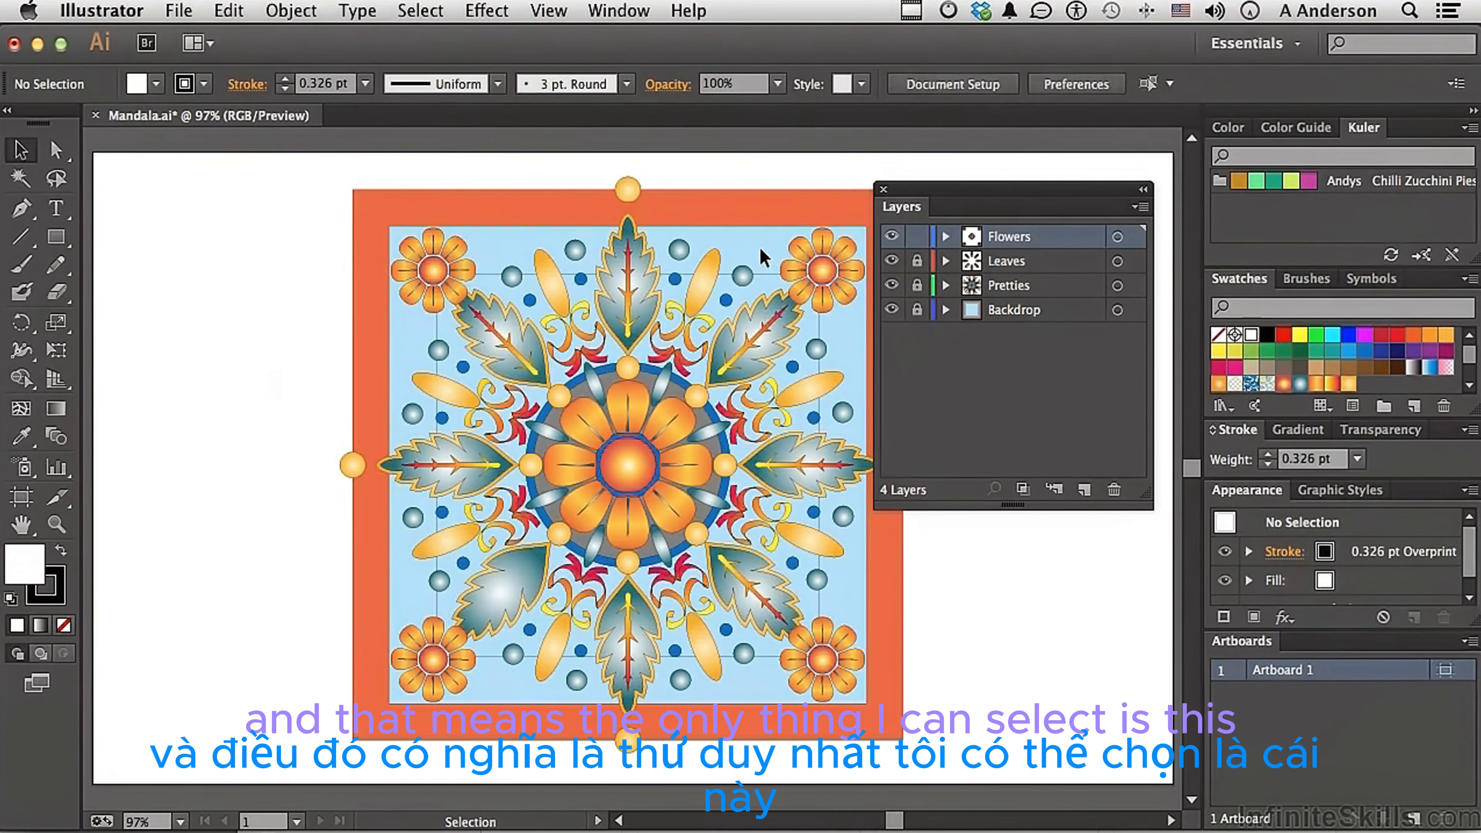
left_click(824, 270)
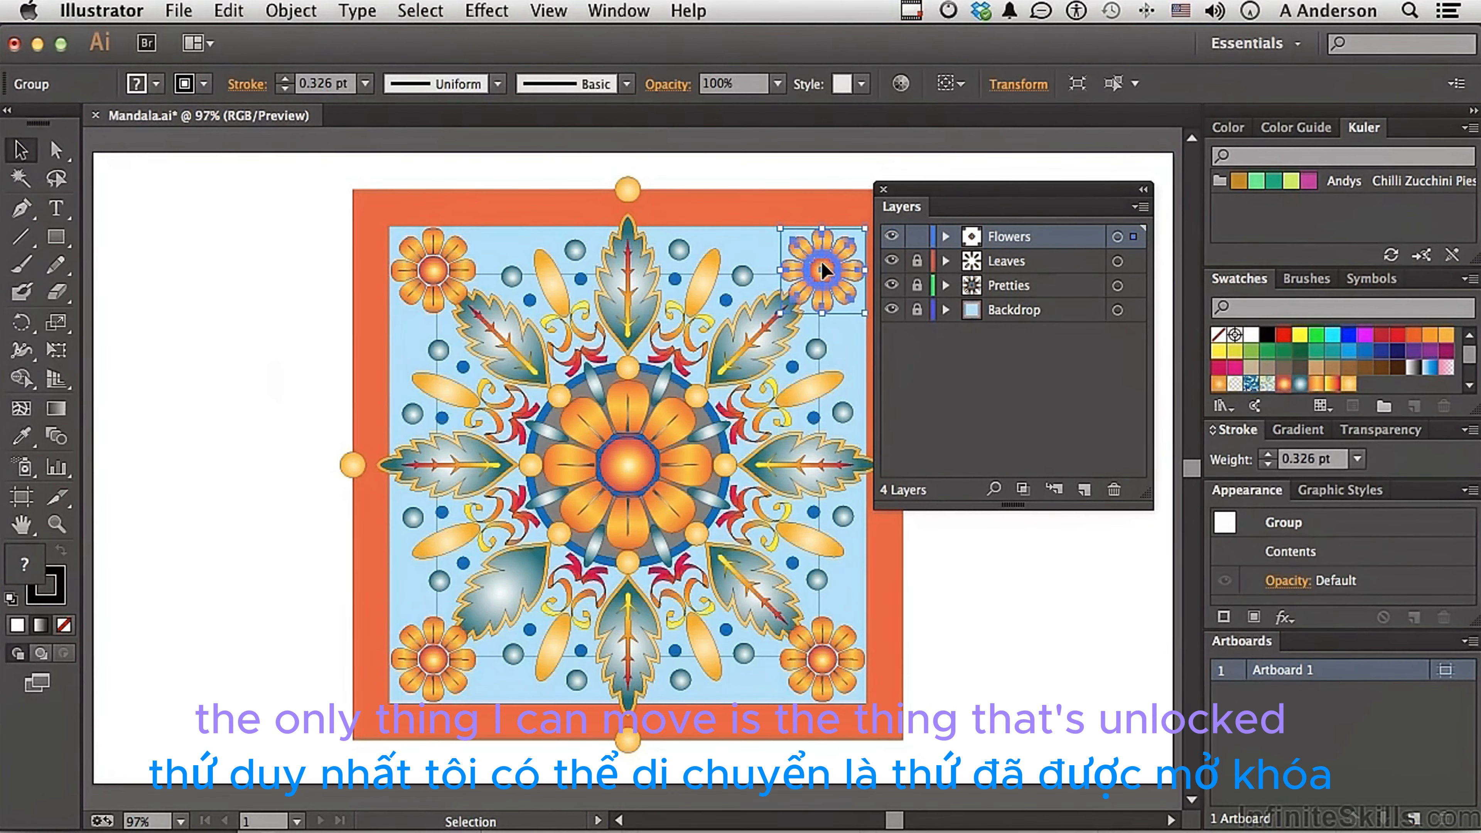
Unlock the Leaves, Pretties and Backdrop layers
left_click(916, 260)
left_click(916, 285)
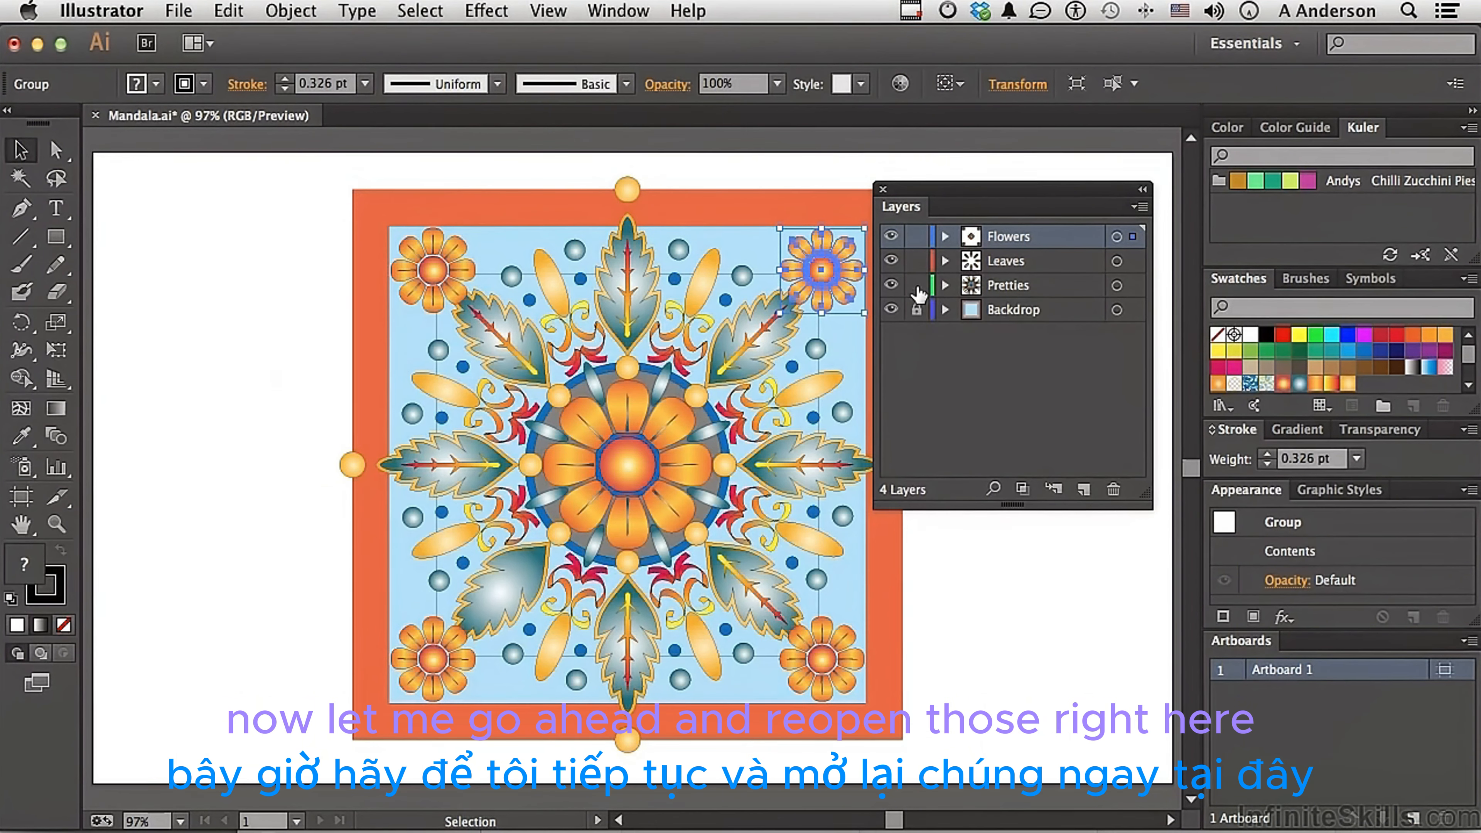
left_click(917, 310)
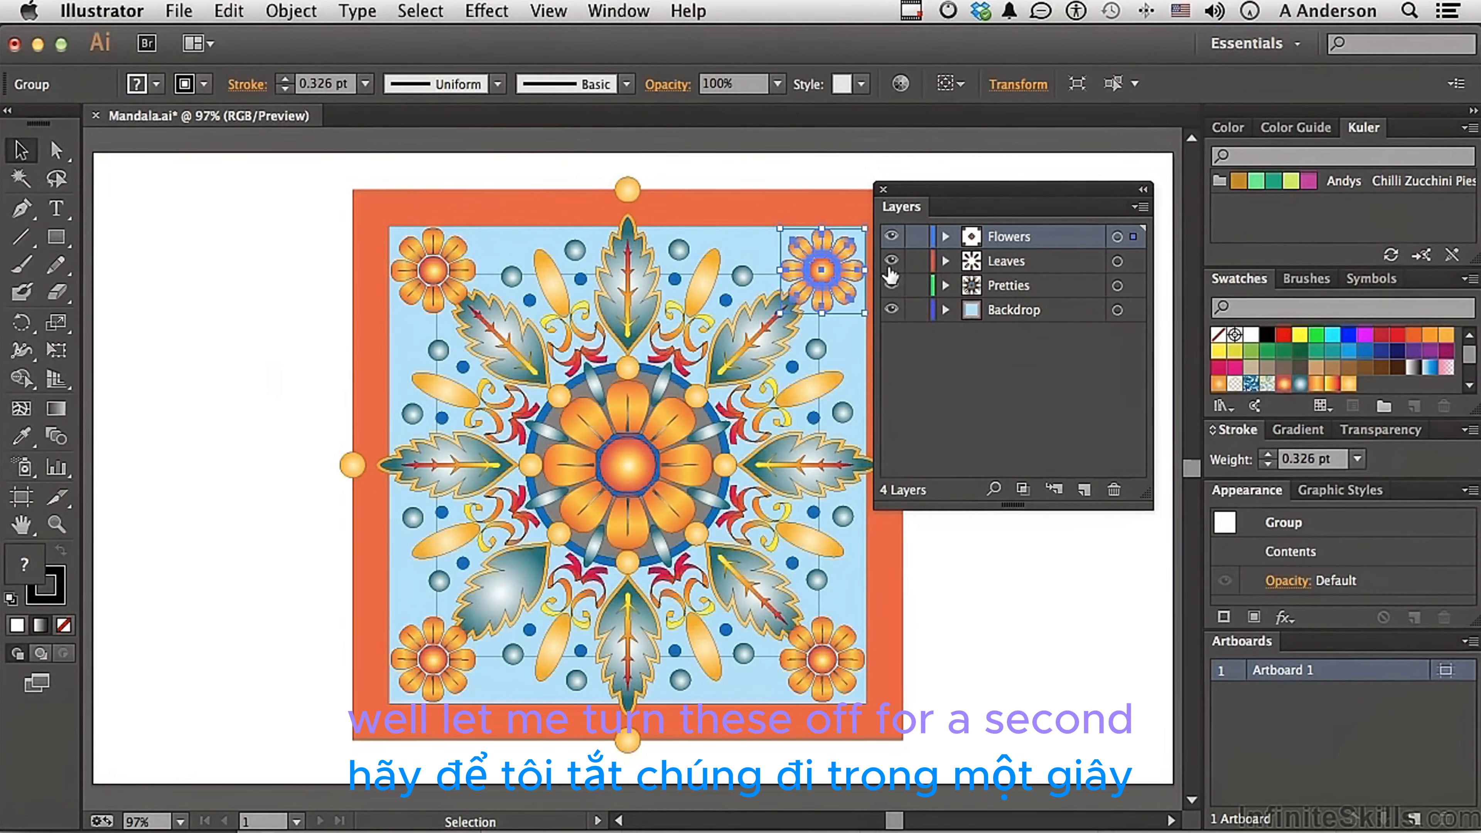
Hide all layers except Flowers and move the upper-left flower so it overlaps the upper-right flower
left_click_drag(891, 263, 892, 327)
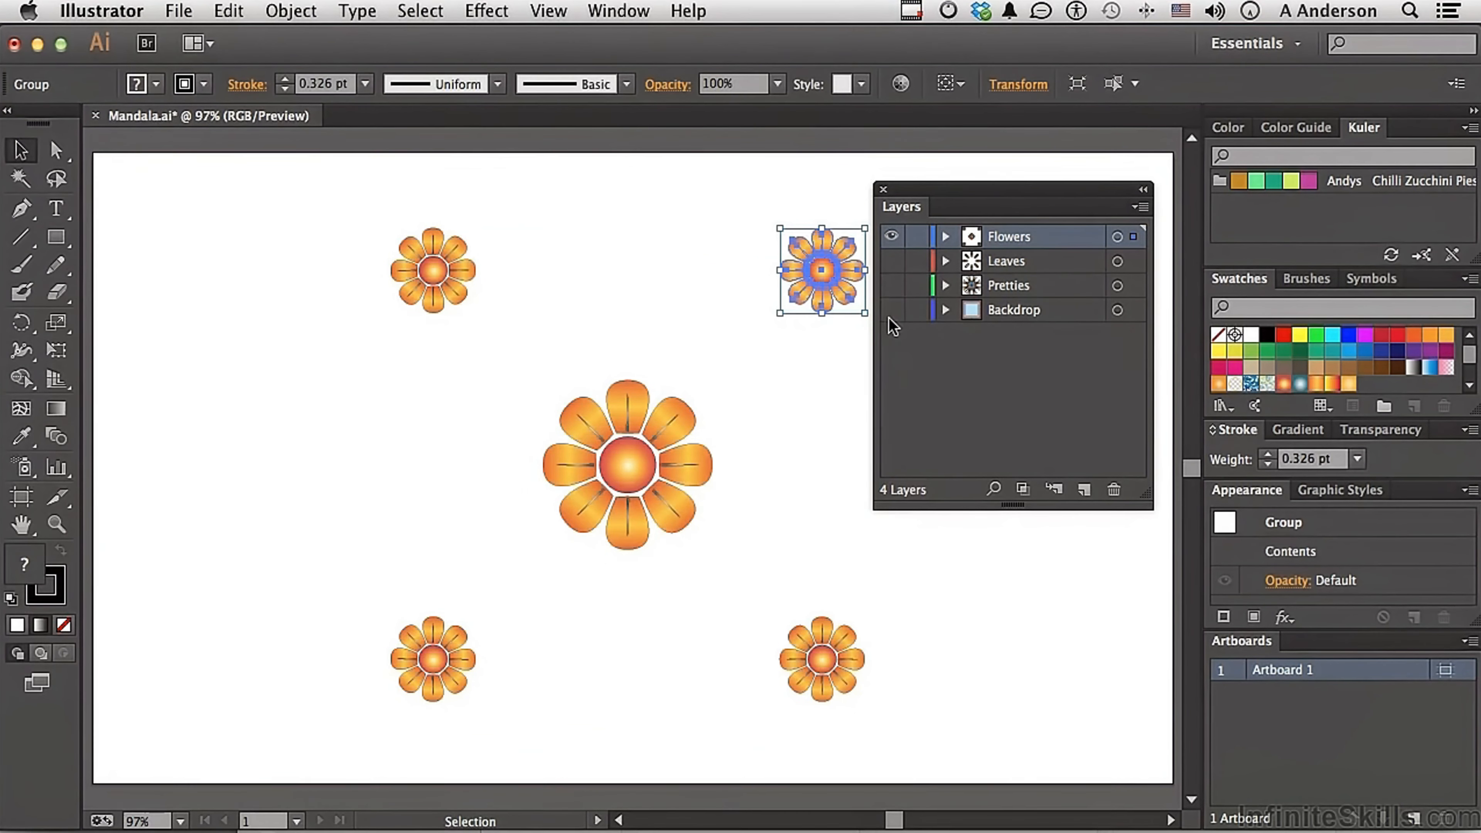
left_click_drag(428, 277, 750, 274)
left_click(799, 348)
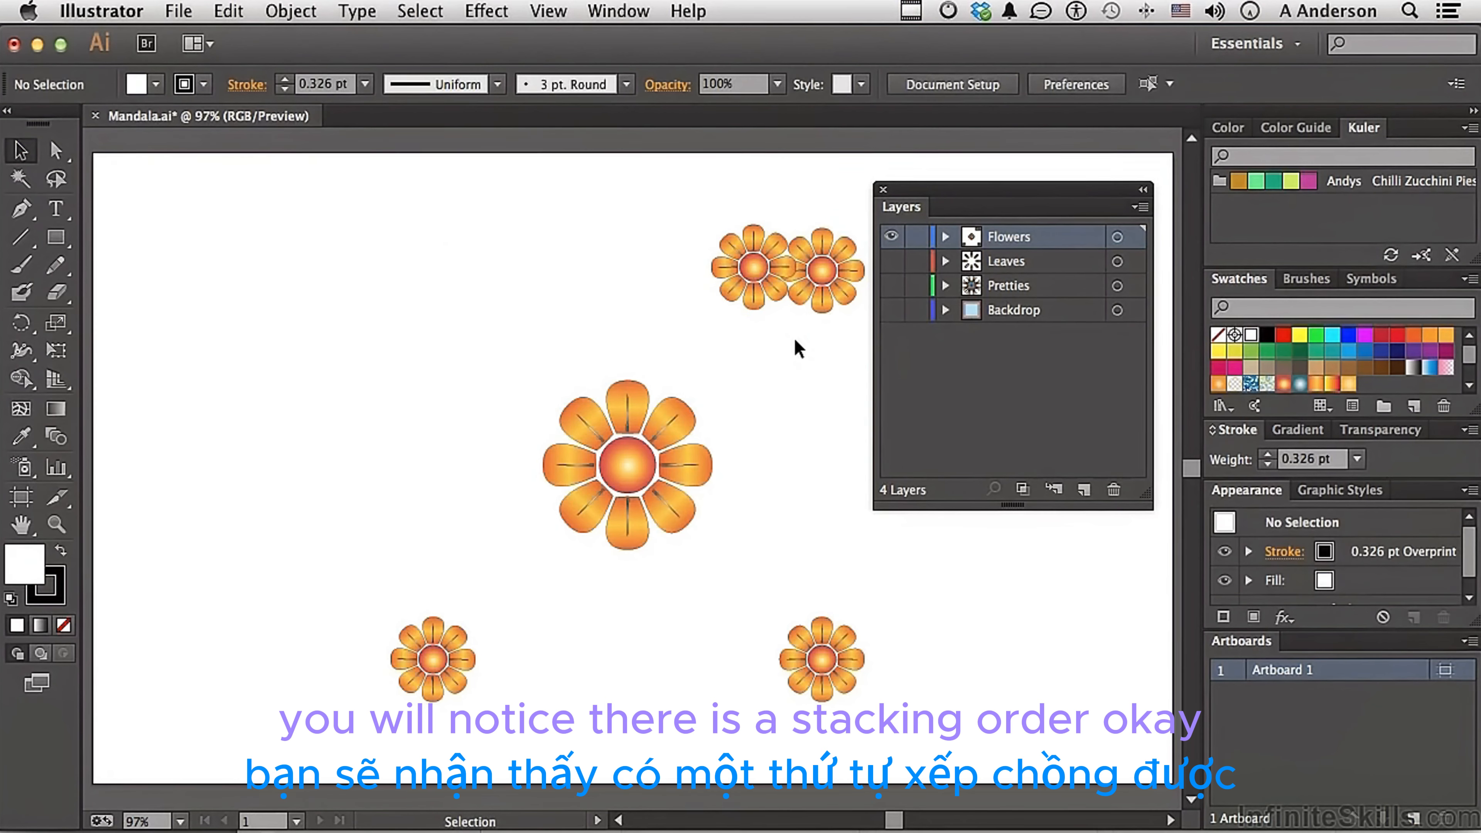
Shift the moved flower further over the upper-right flower and send it to the back of the stacking order
left_click(776, 273)
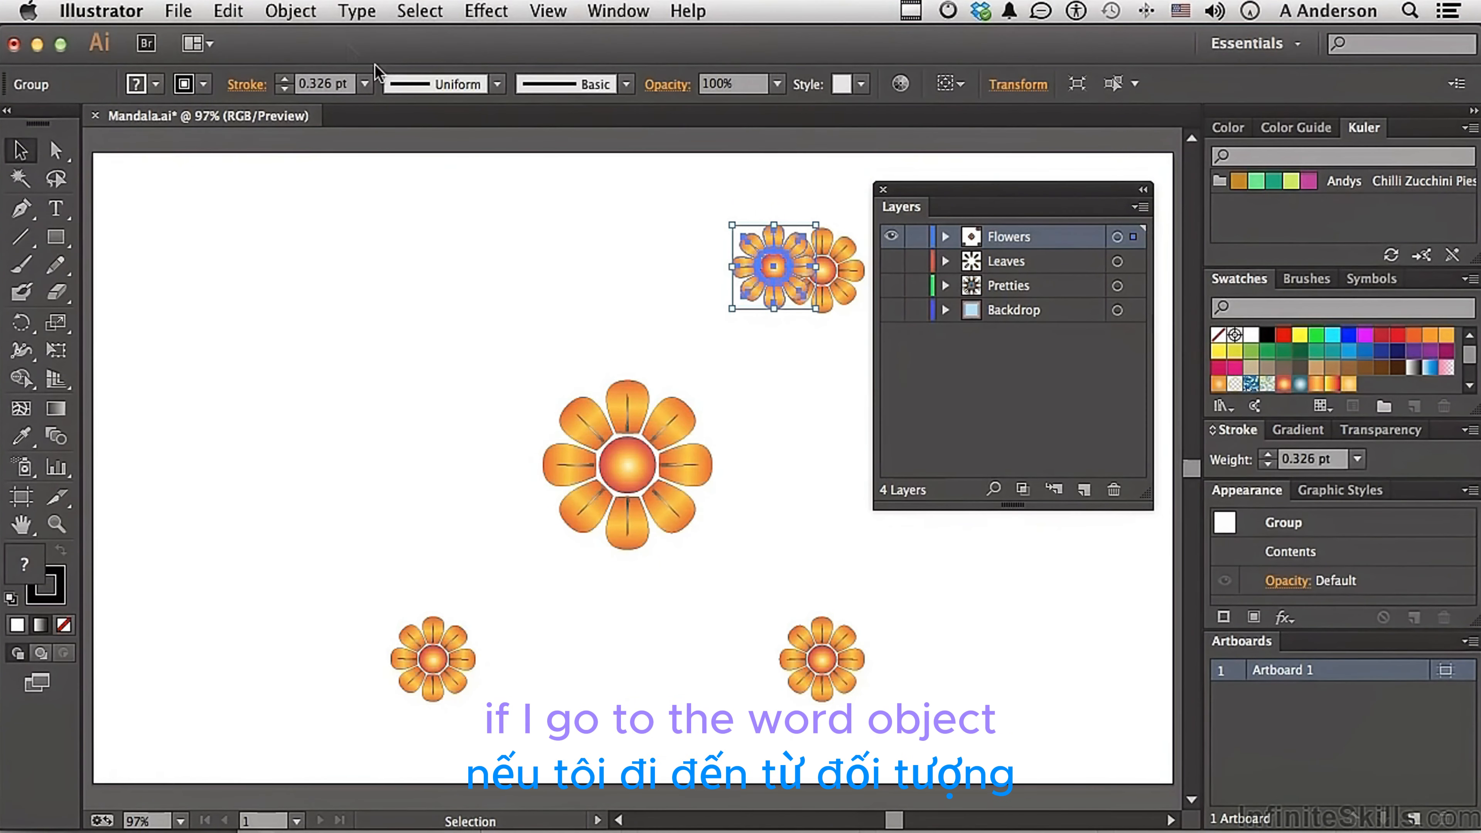
left_click(290, 14)
mouse_move(295, 62)
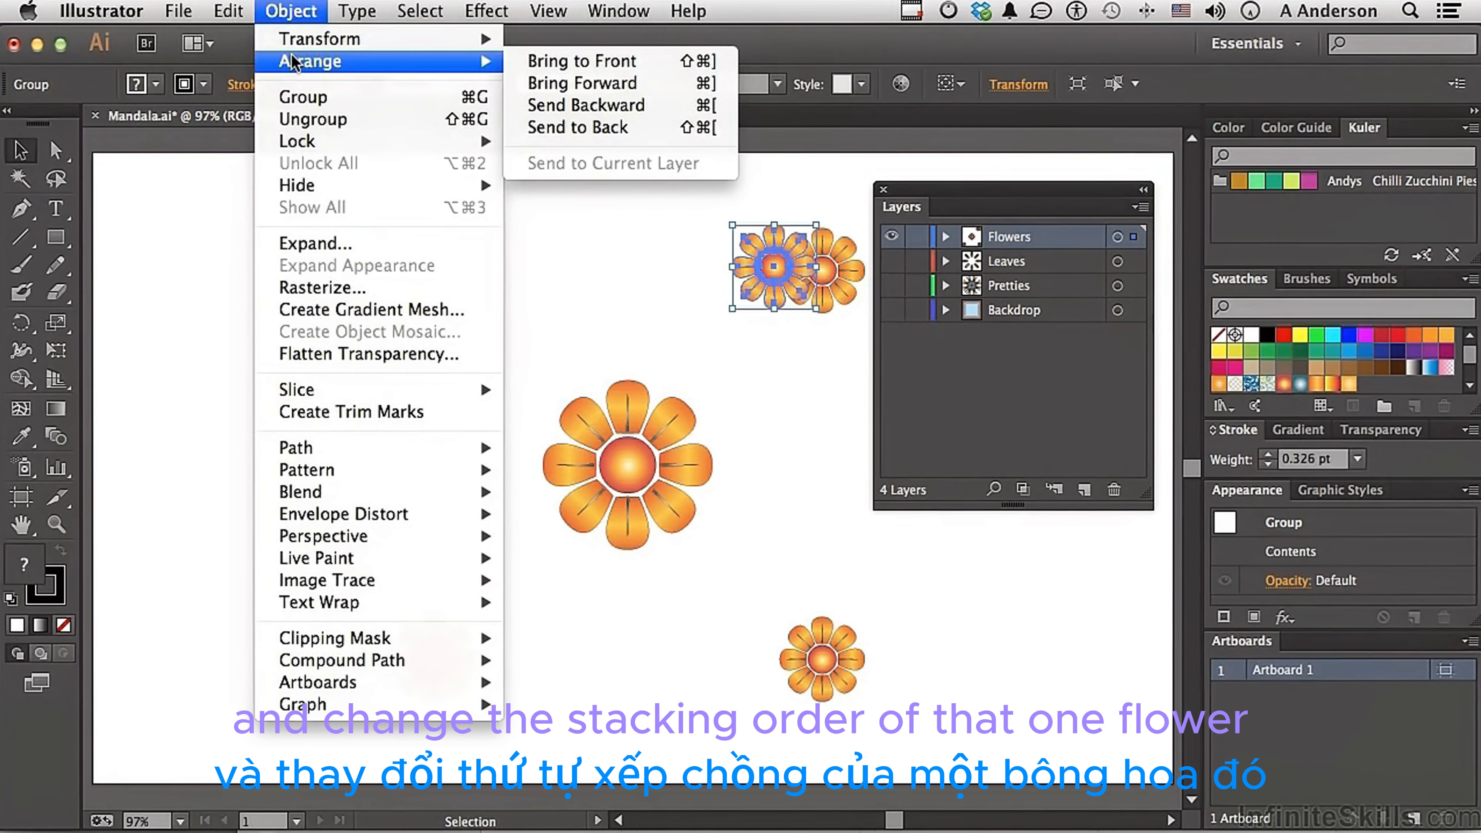
left_click(568, 128)
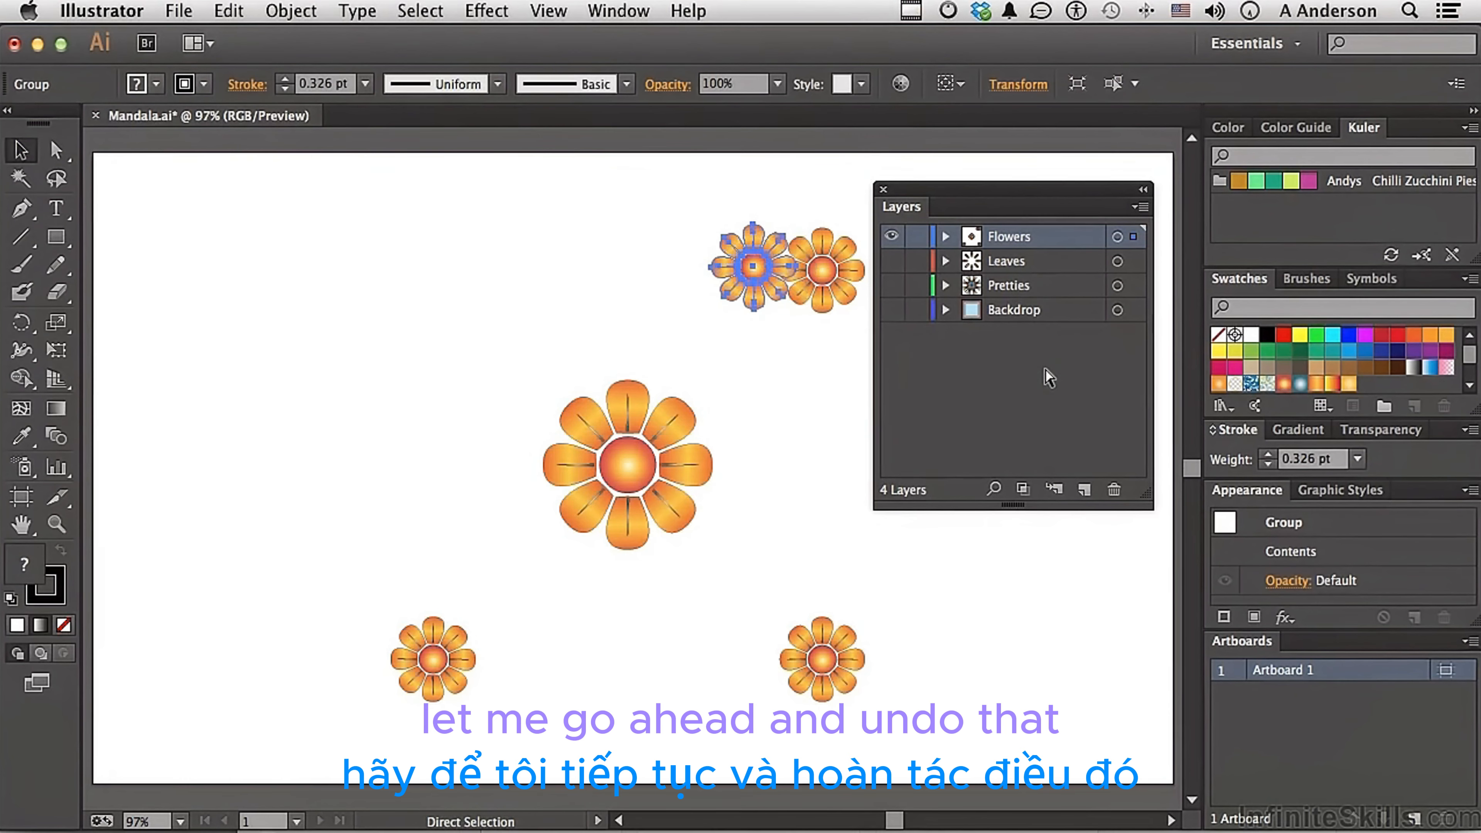
Undo the flower's stacking and position changes and turn the Leaves, Pretties and Backdrop layers back on
key("super+z")
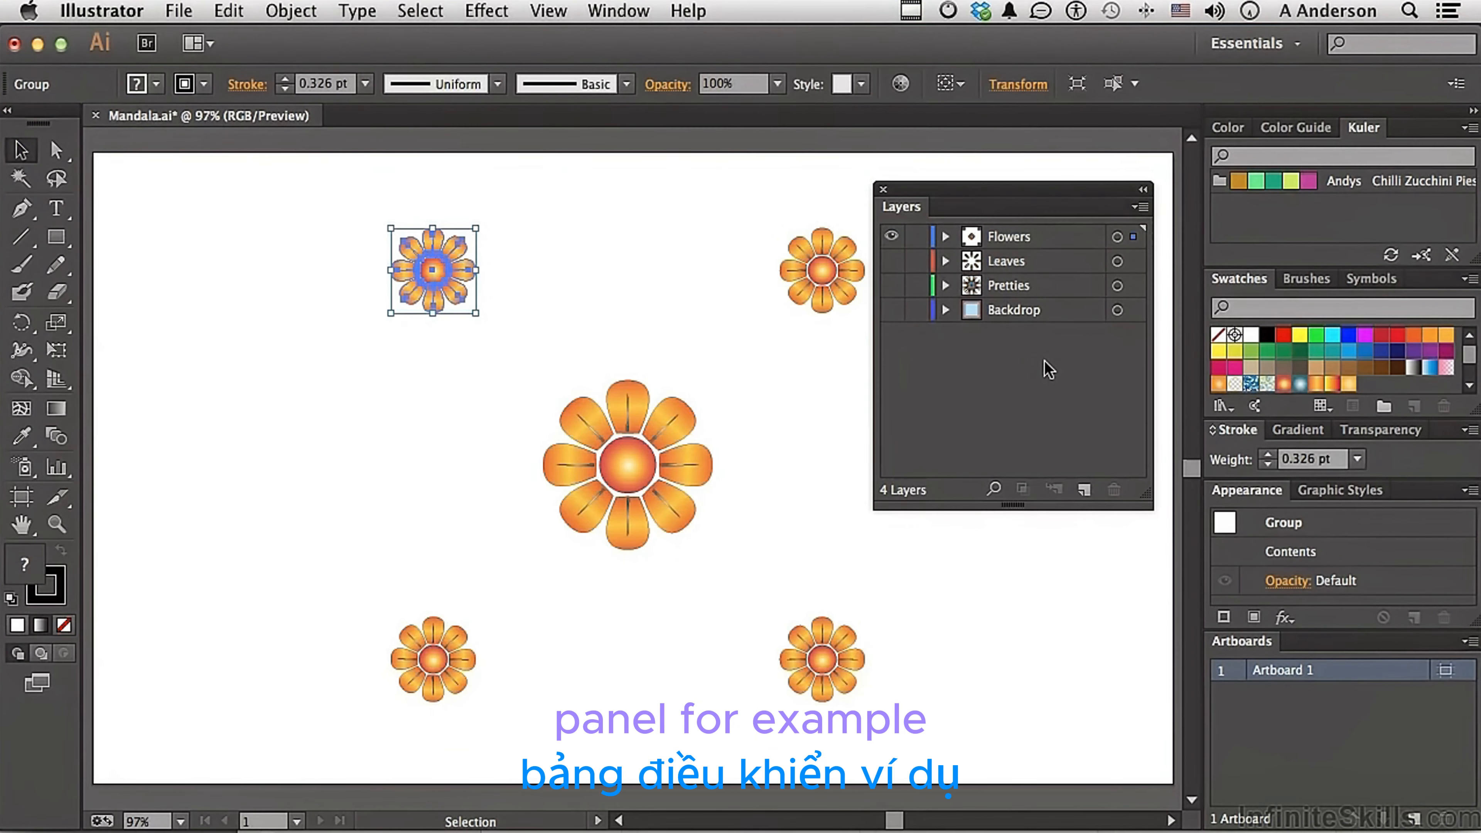
left_click(890, 261)
left_click(891, 286)
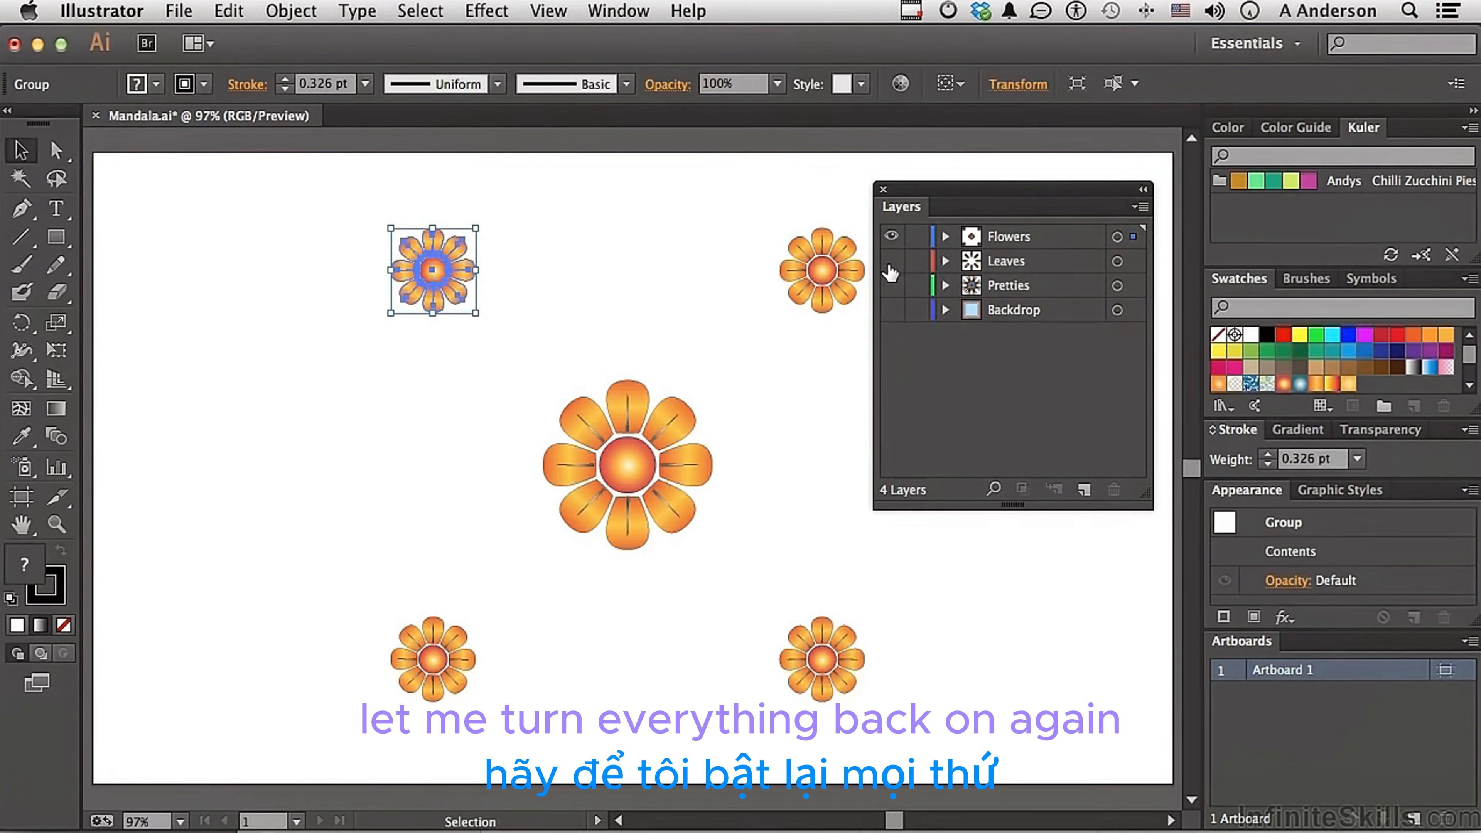
left_click(891, 309)
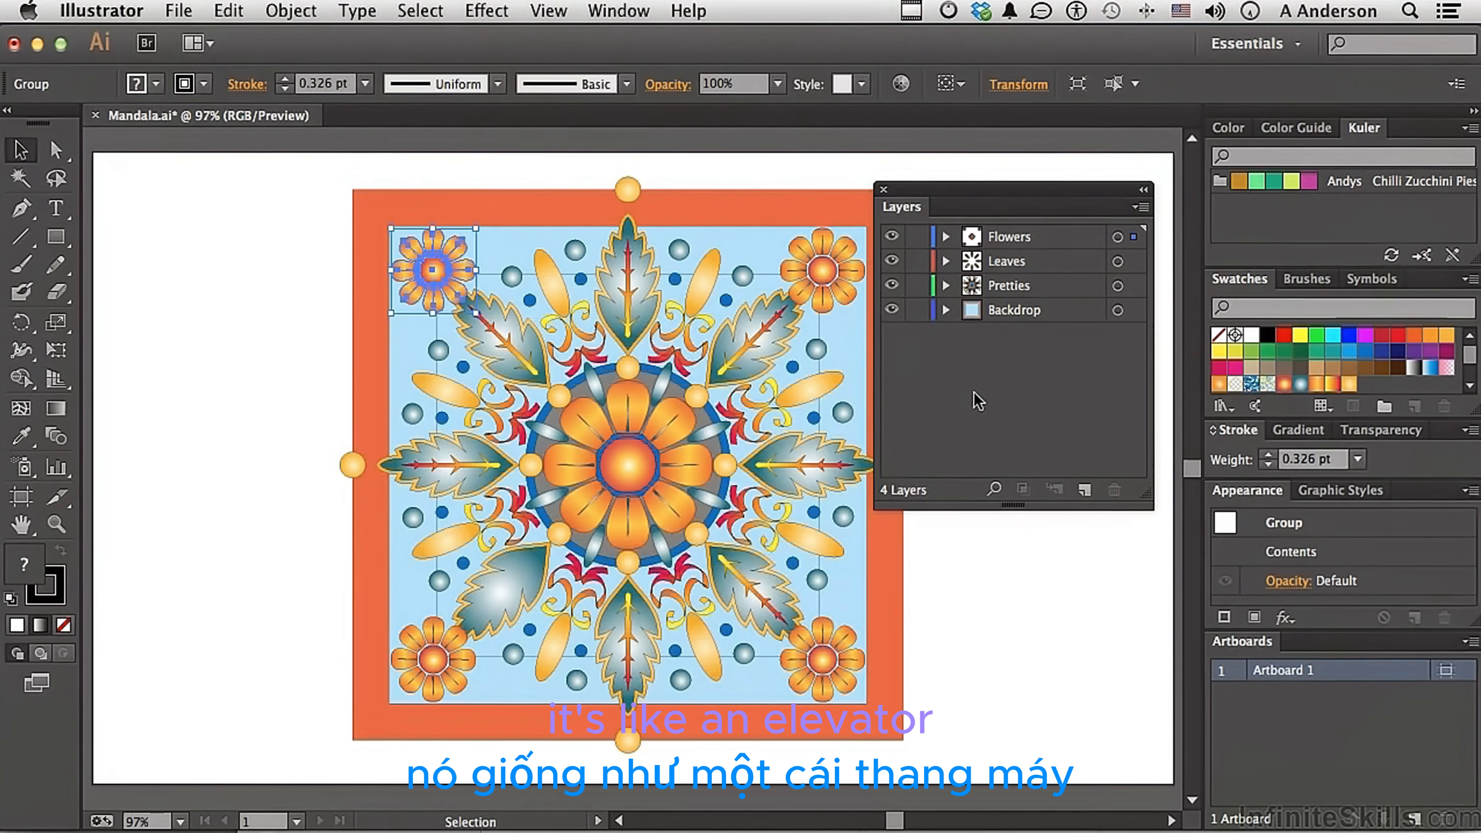
Move the Backdrop layer above Flowers in the layer stack, deselect the flower, and return Backdrop to the bottom below Pretties
left_click_drag(1001, 311, 998, 228)
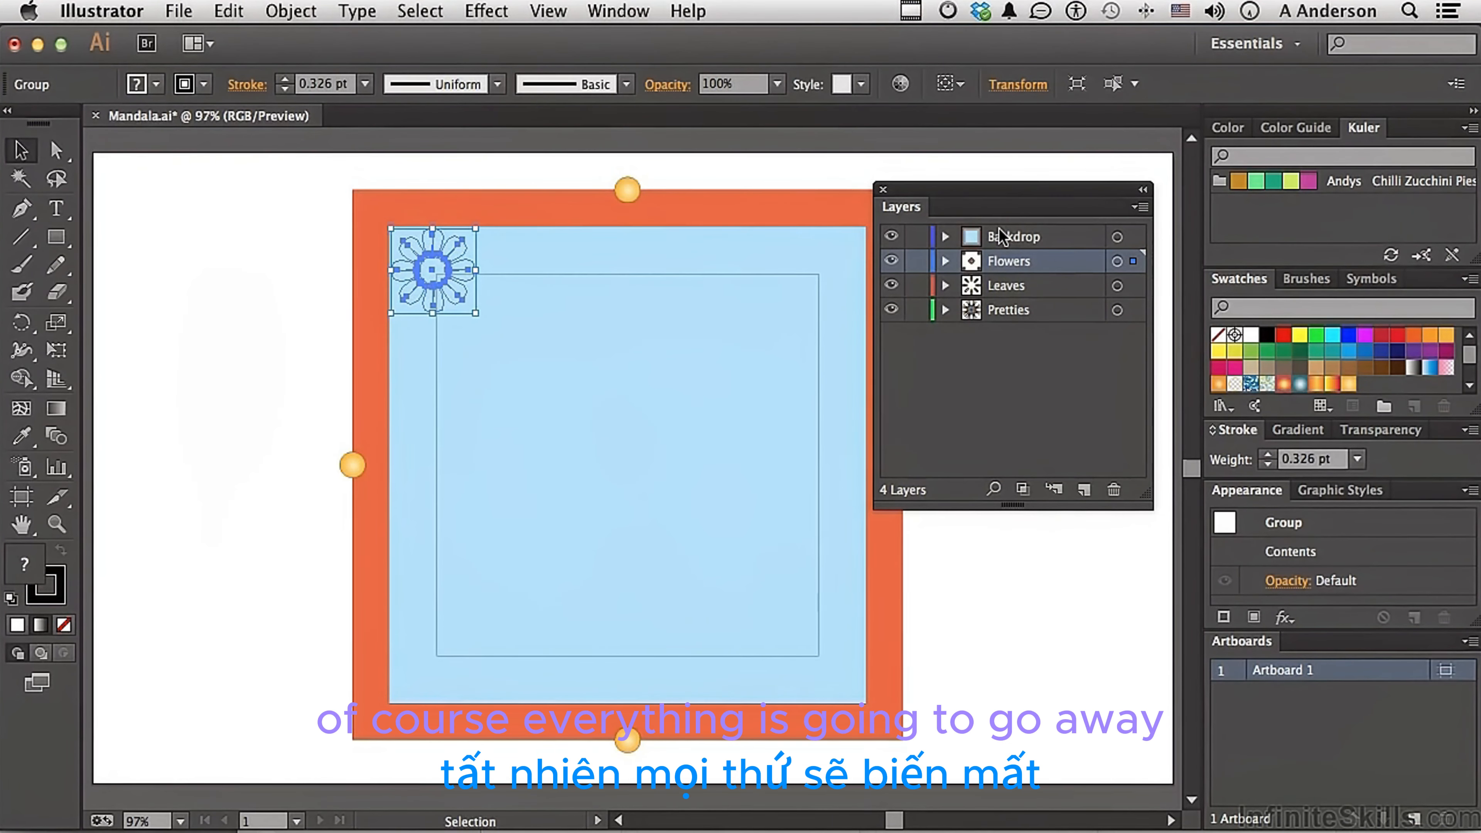
left_click(275, 299)
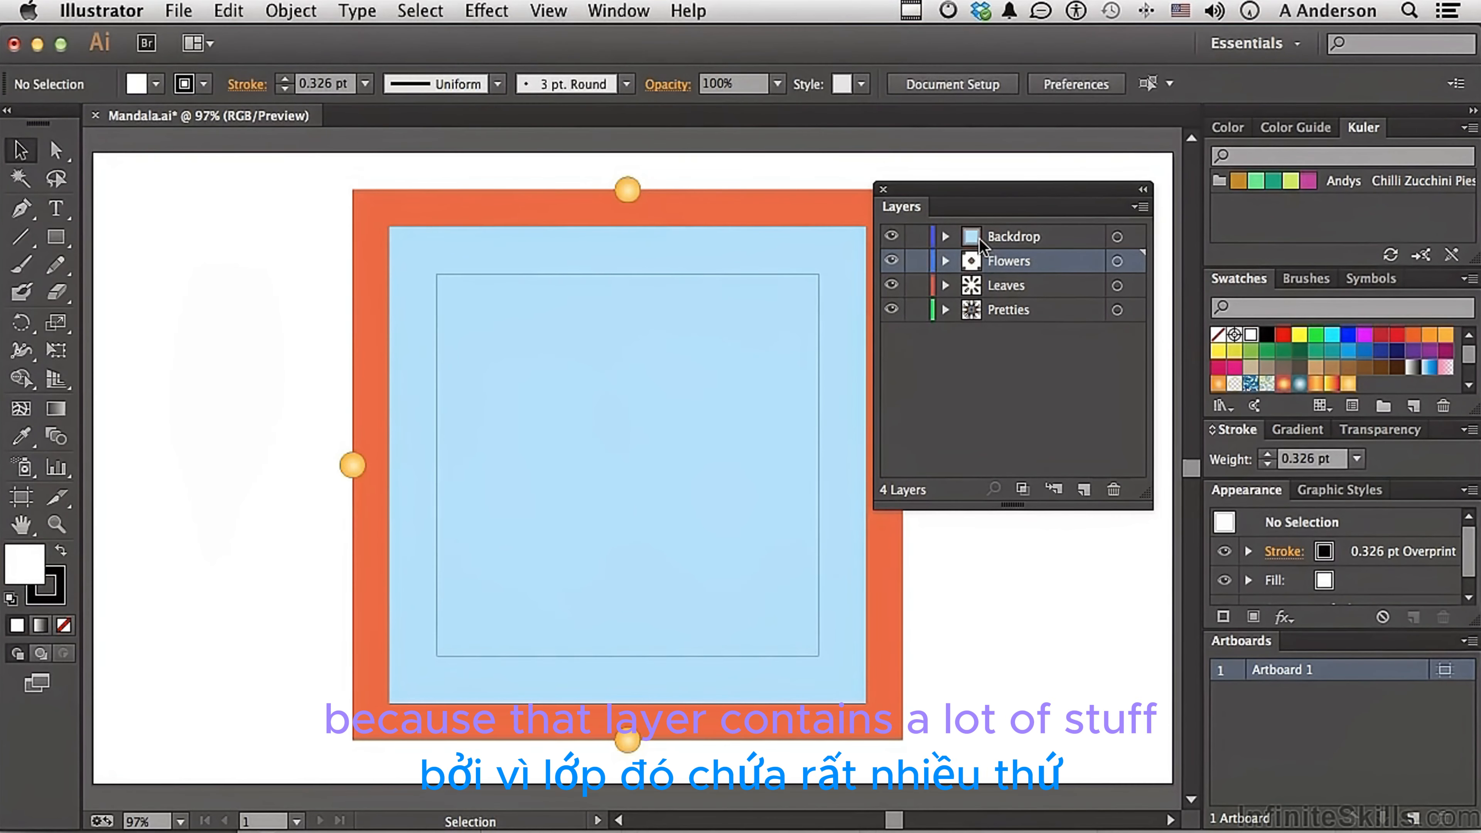
left_click_drag(991, 237, 993, 325)
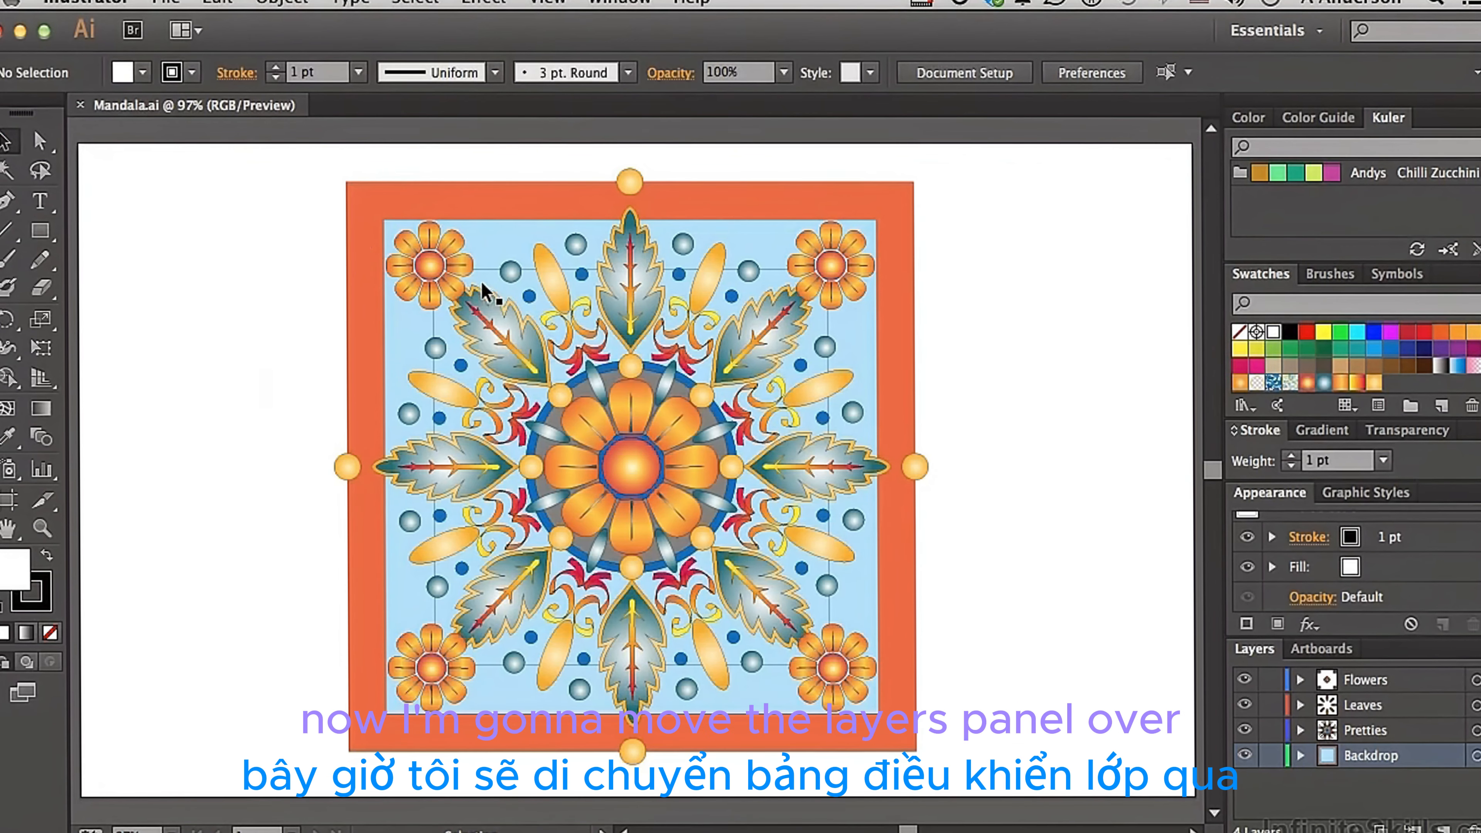
Detach the Layers panel from its dock again and place it beside the mandala
left_click_drag(1254, 648, 907, 234)
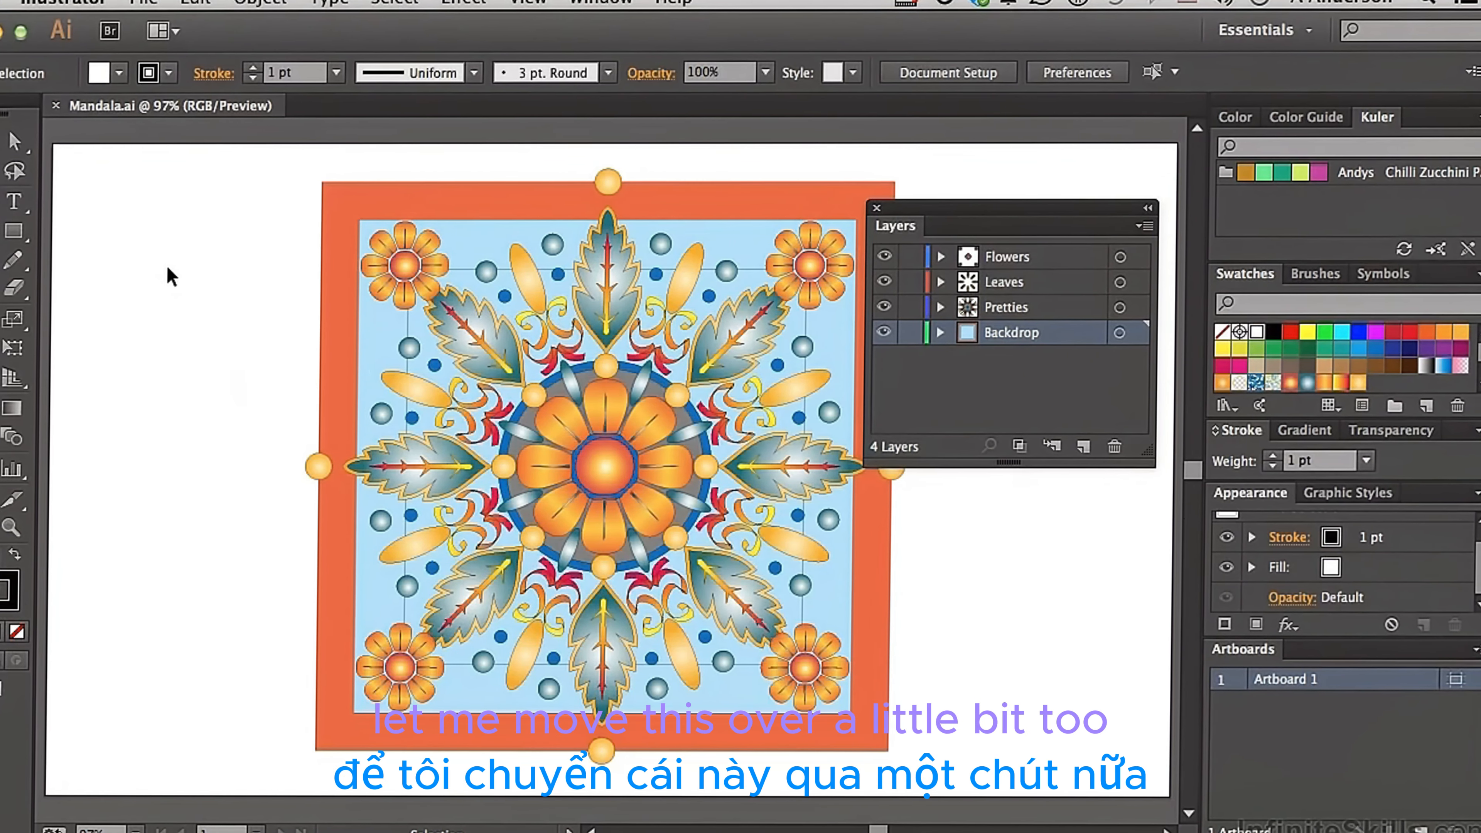
Flatten all the mandala artwork into the Backdrop layer and select the center flower and the upper-right flower in turn
scroll(162, 268, "right", 3)
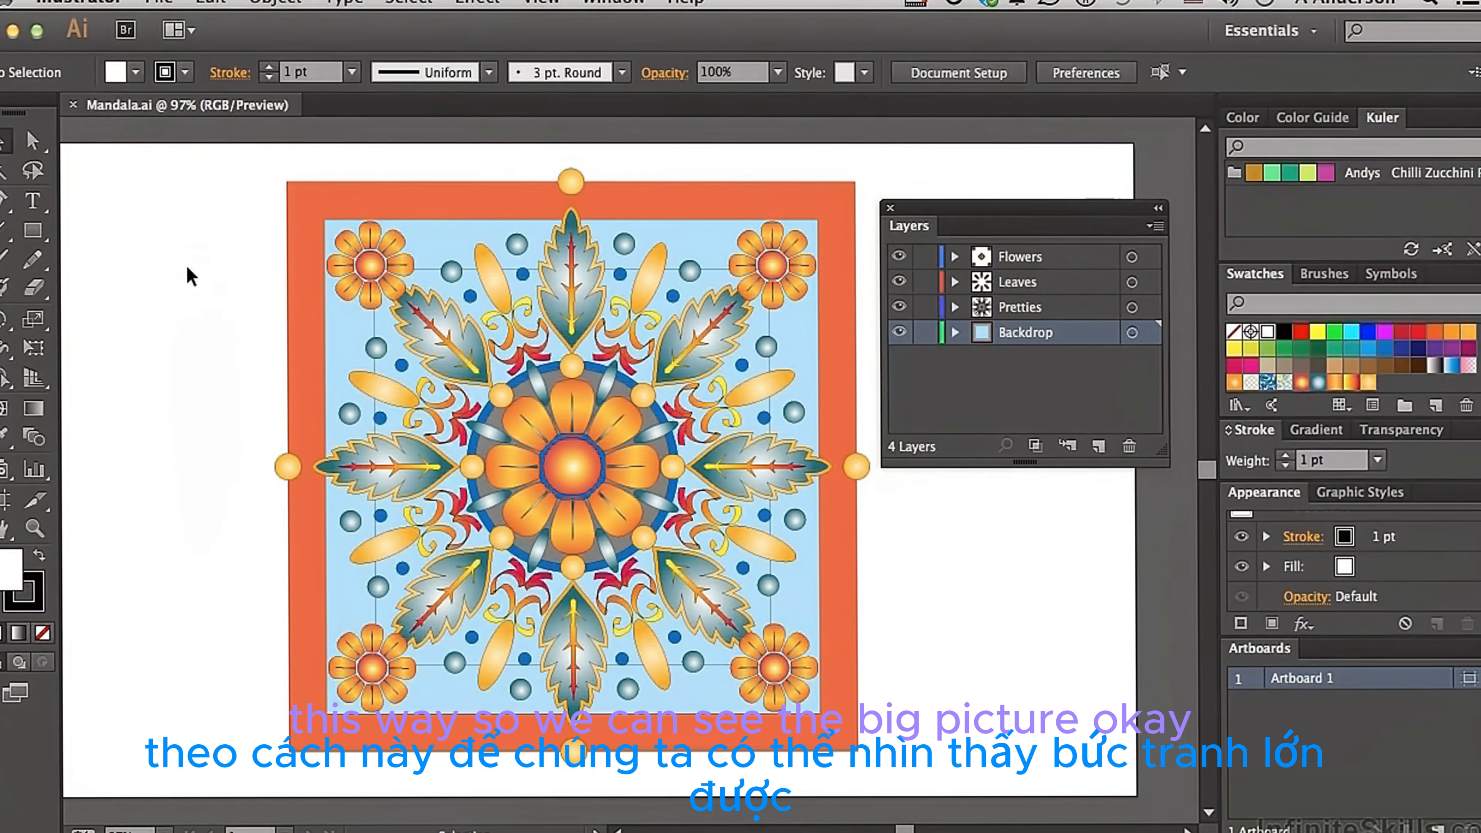
scroll(204, 270, "right", 3)
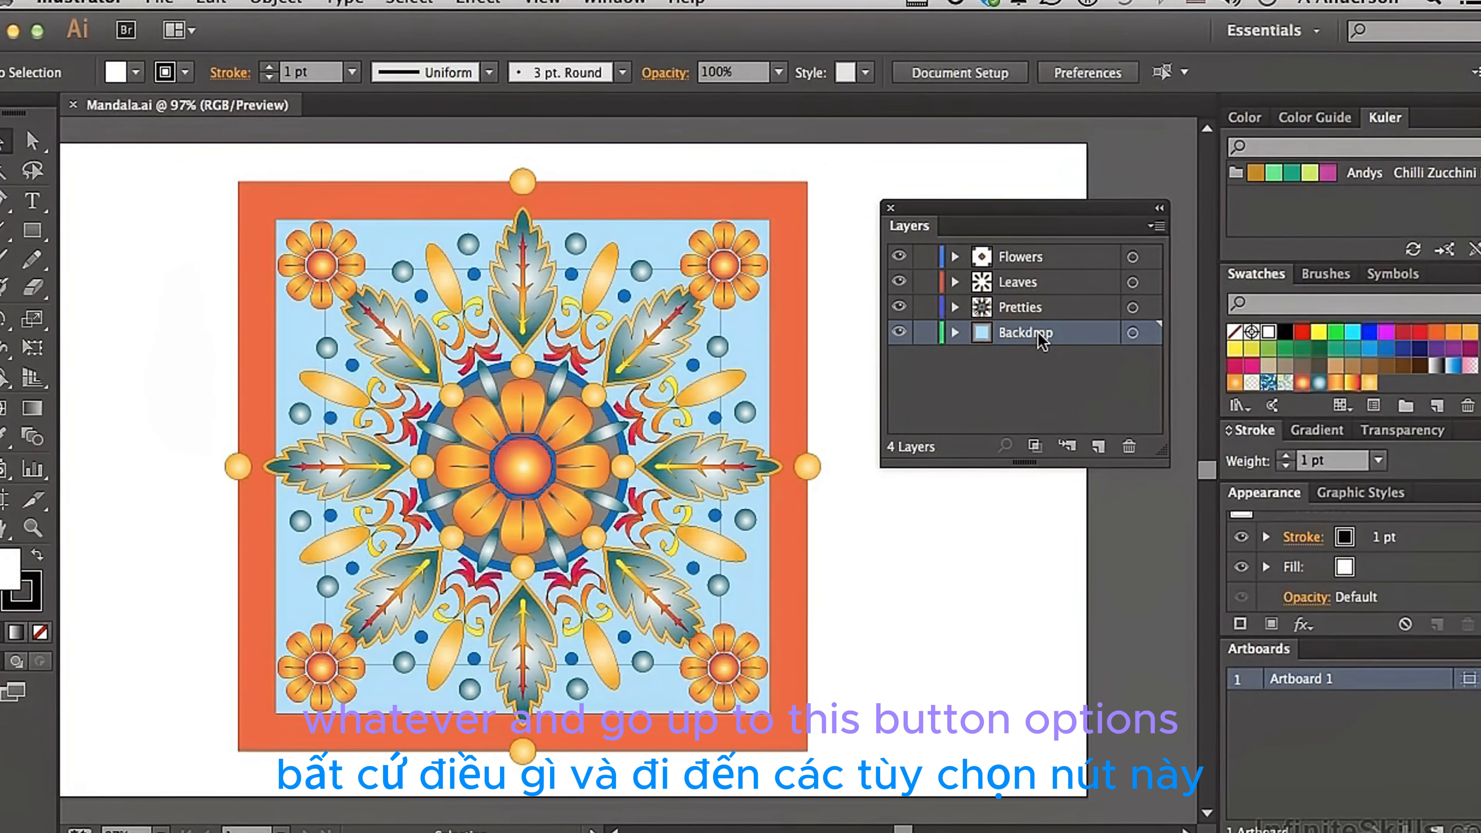
left_click(1156, 225)
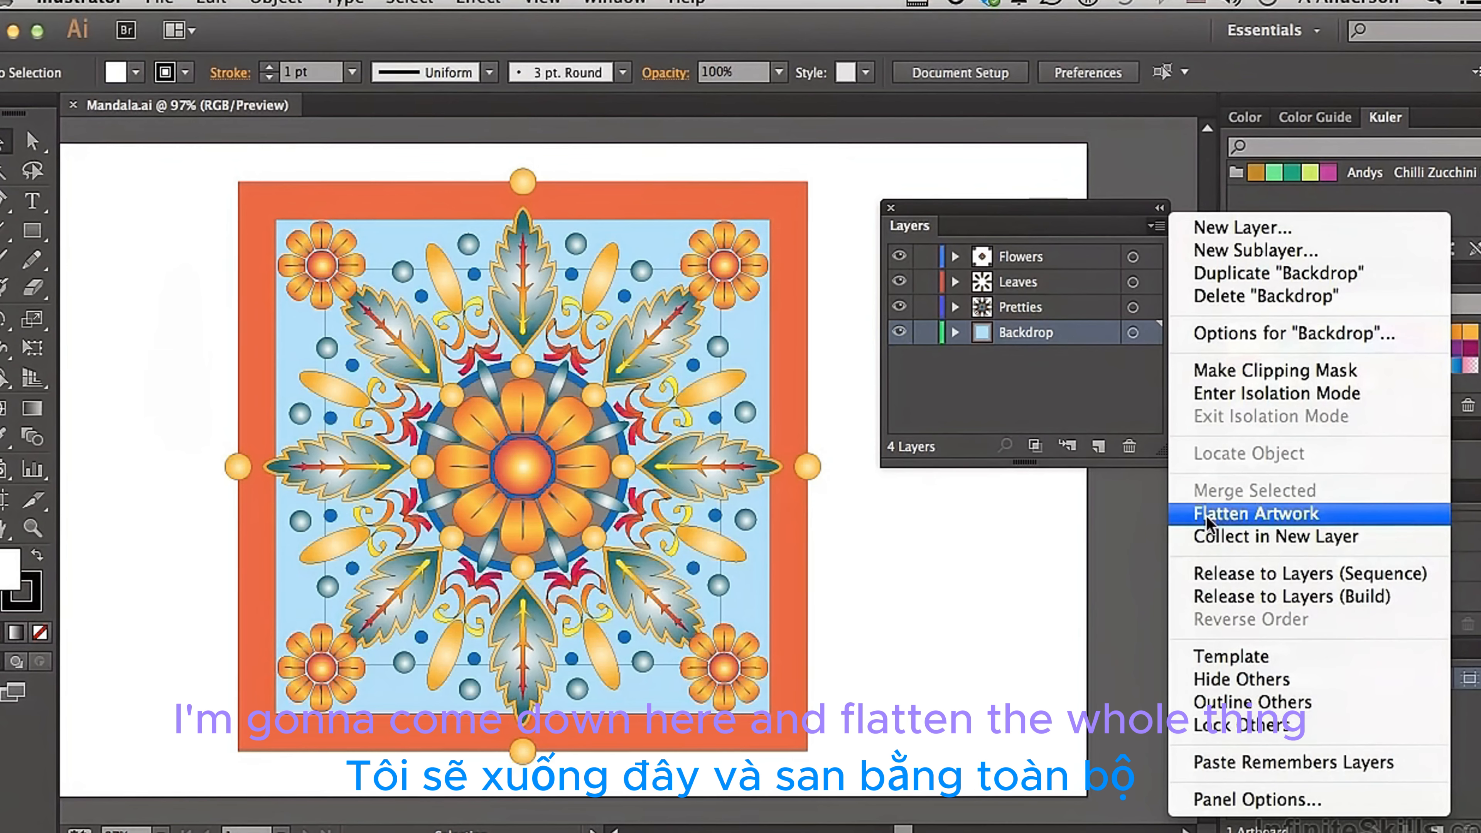
left_click(1249, 514)
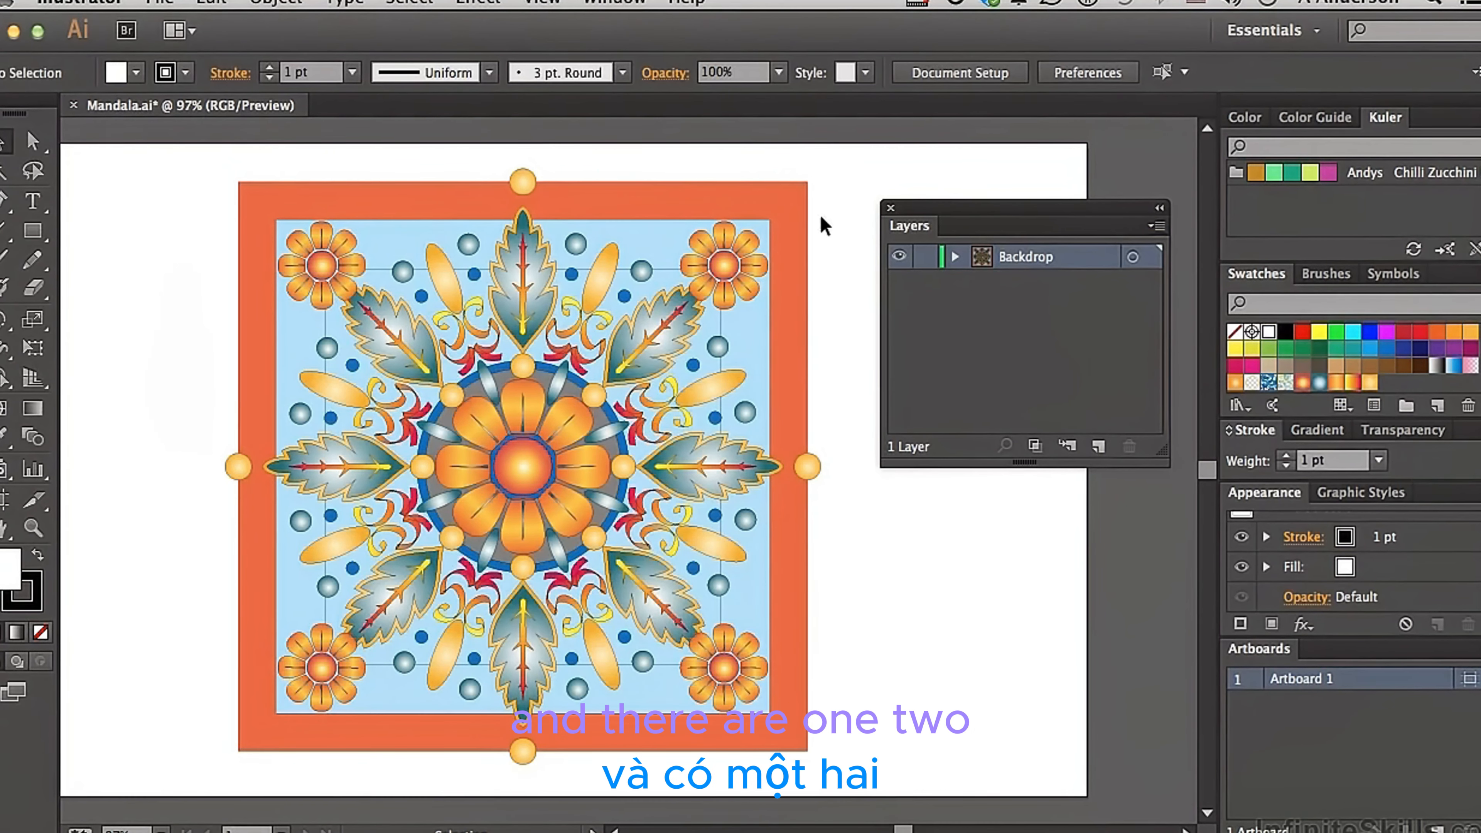
left_click(528, 473)
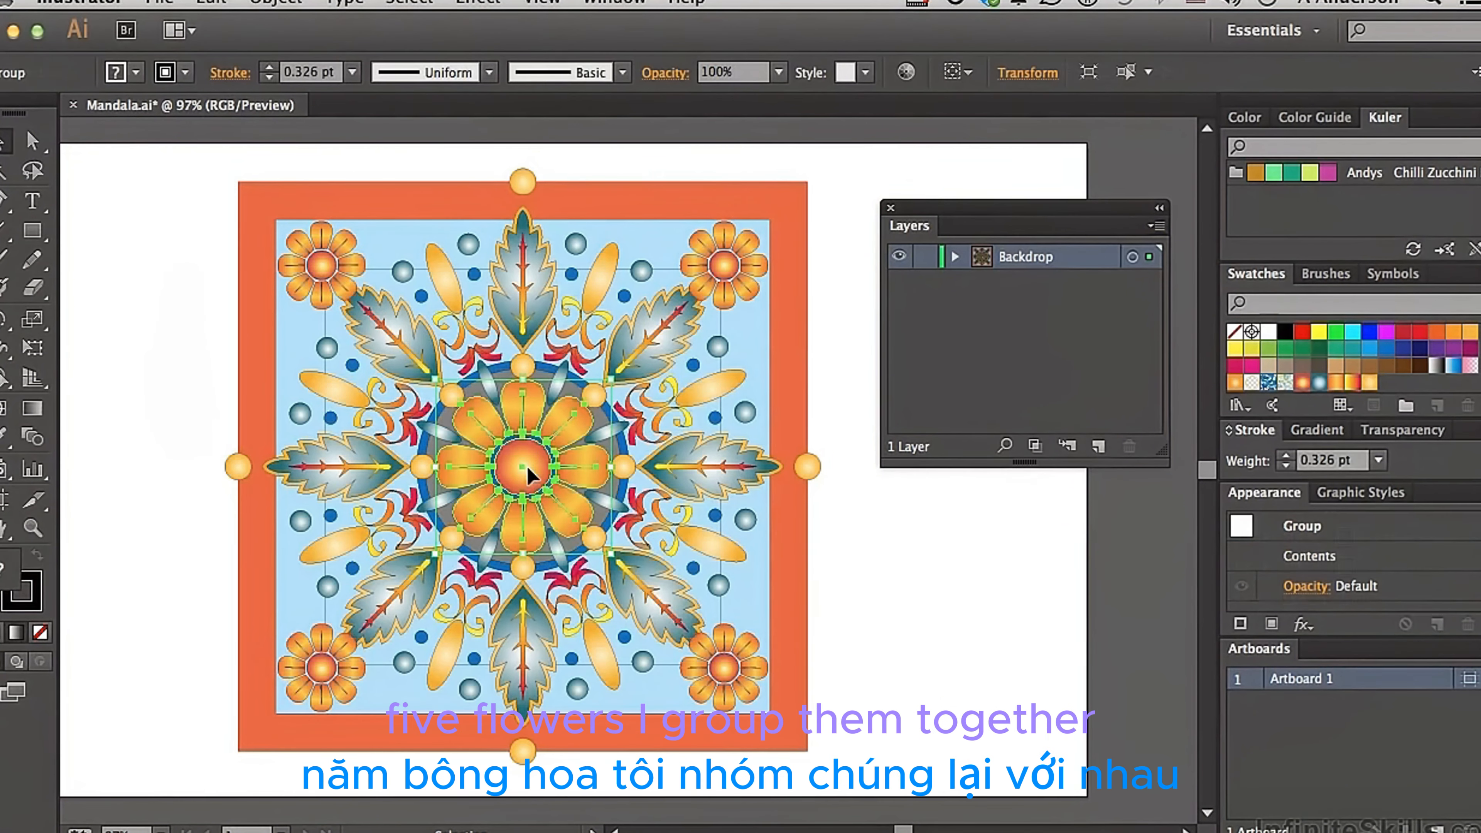
left_click(723, 269)
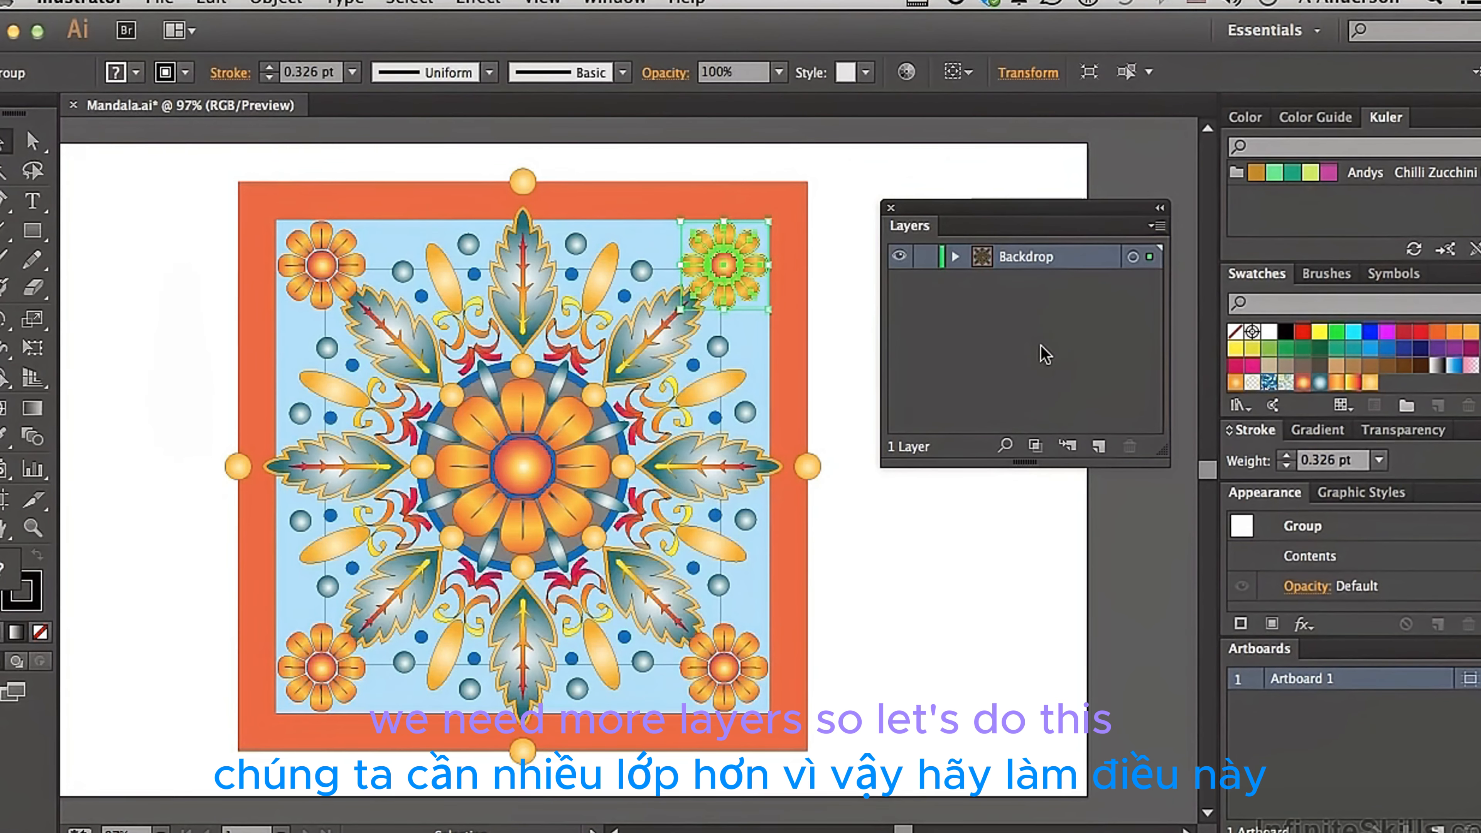
Add a new layer above Backdrop and name it Flowers
left_click(991, 257)
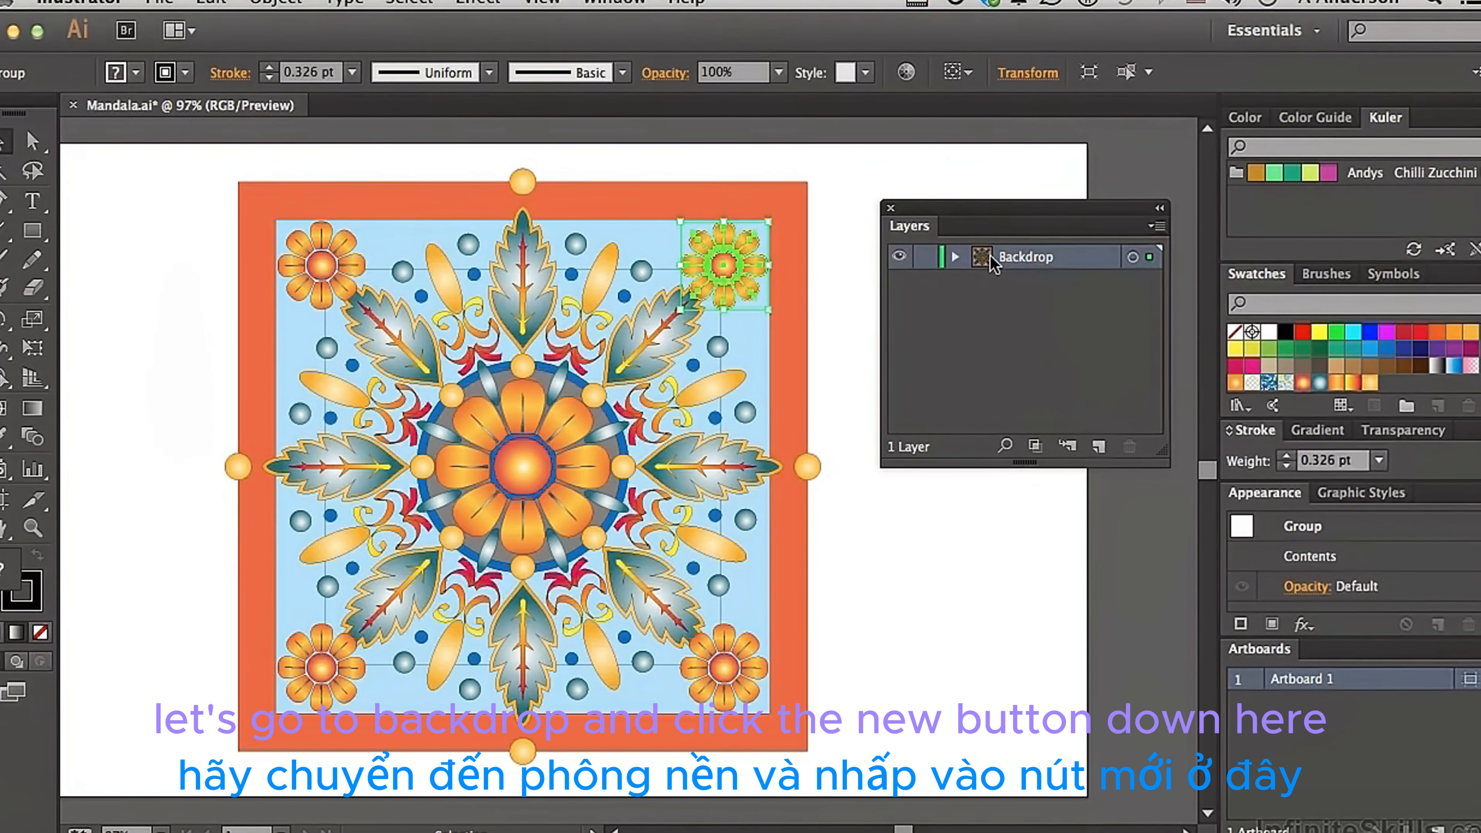
left_click(1099, 446)
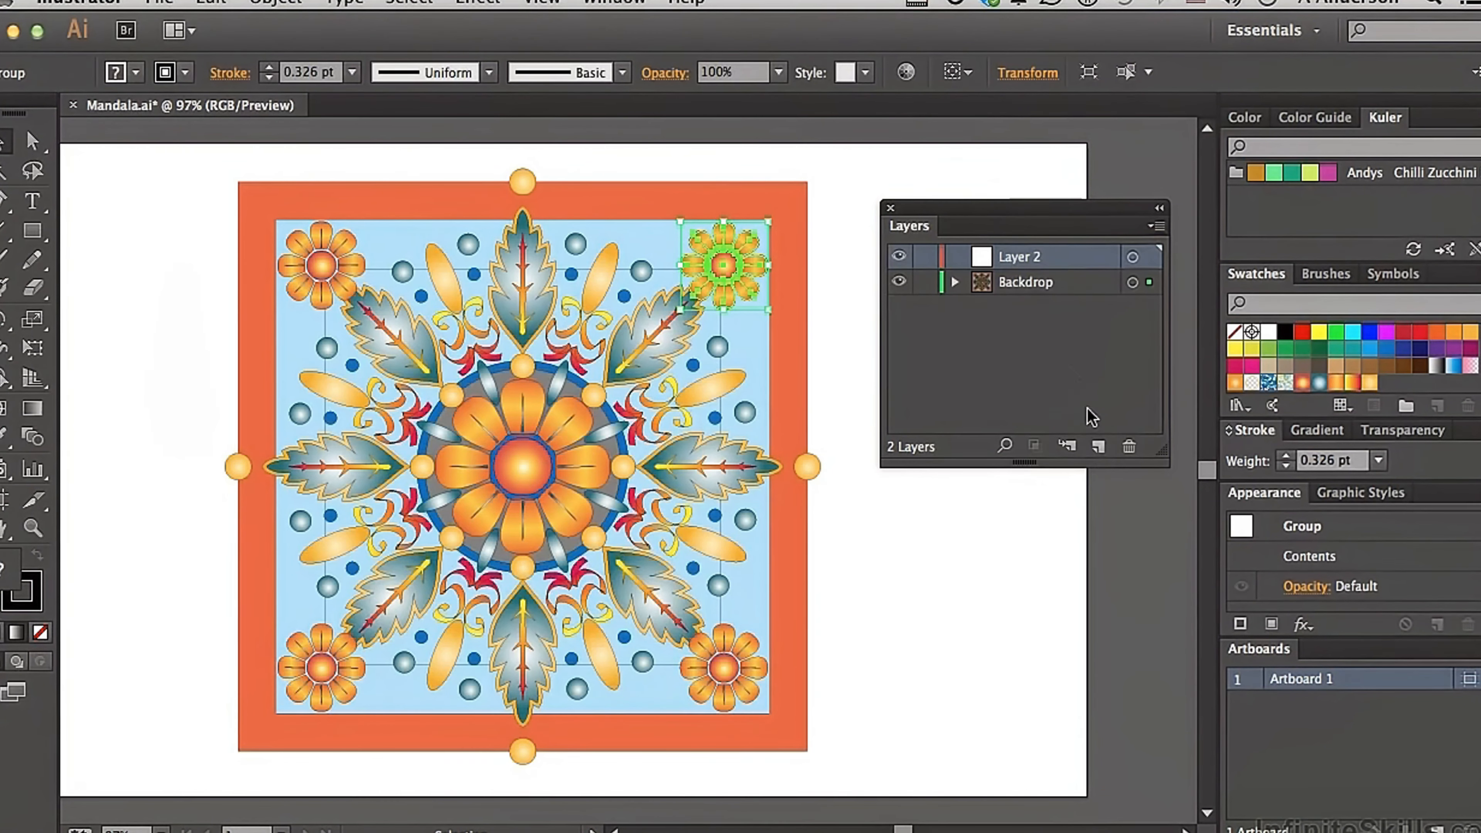
double_click(1013, 263)
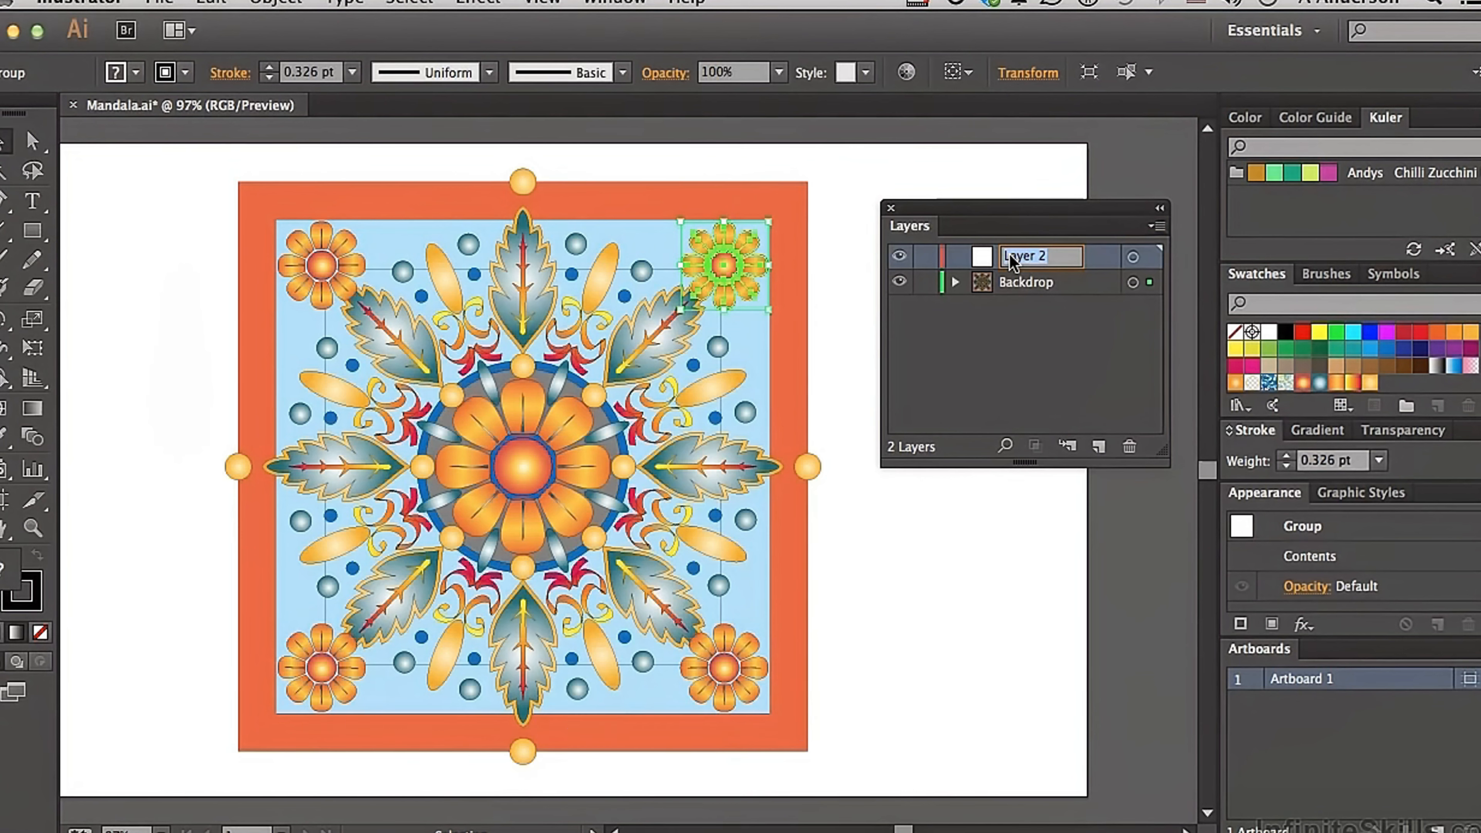
type("Flowers")
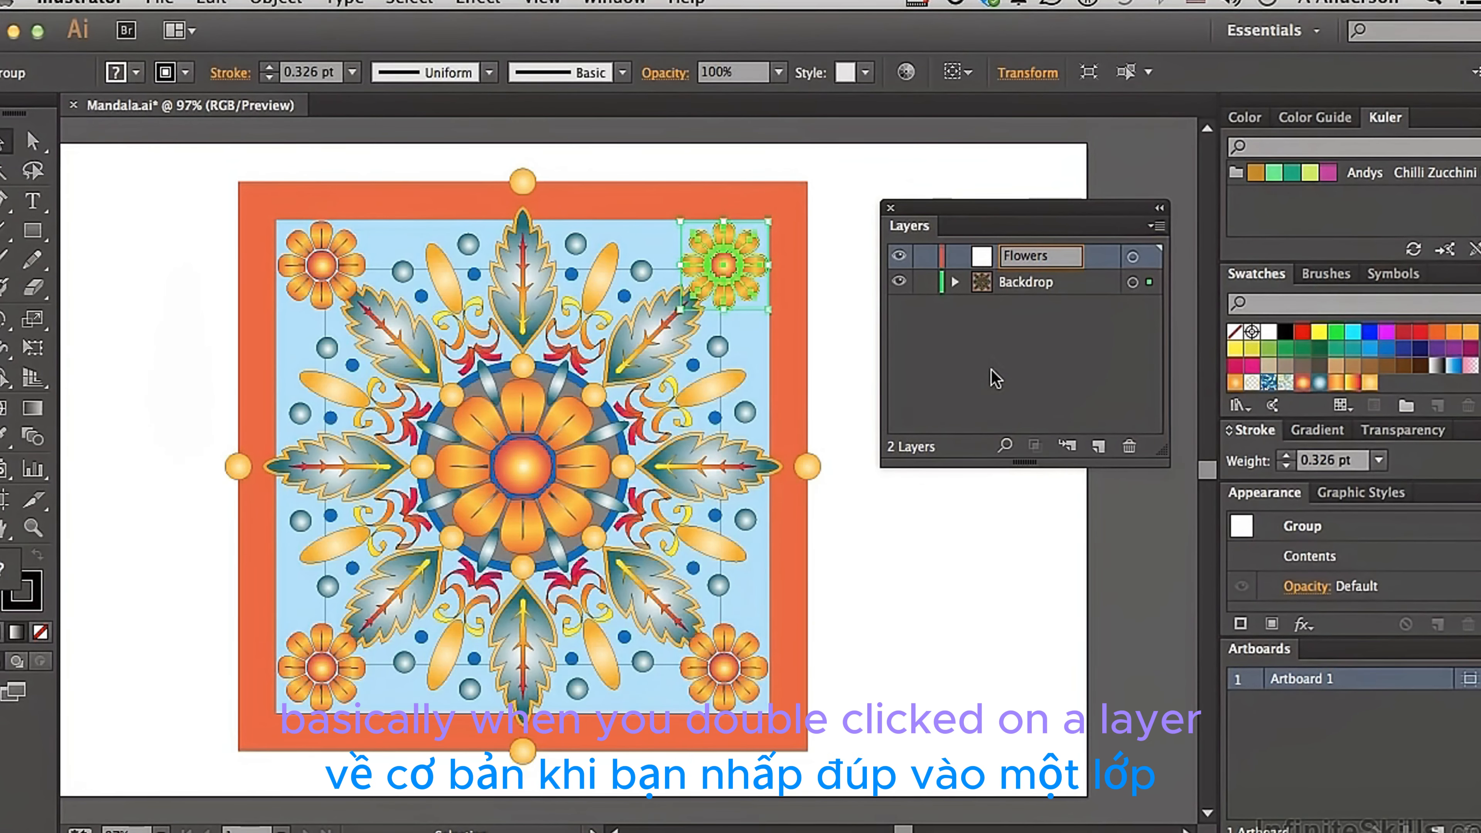
left_click(996, 379)
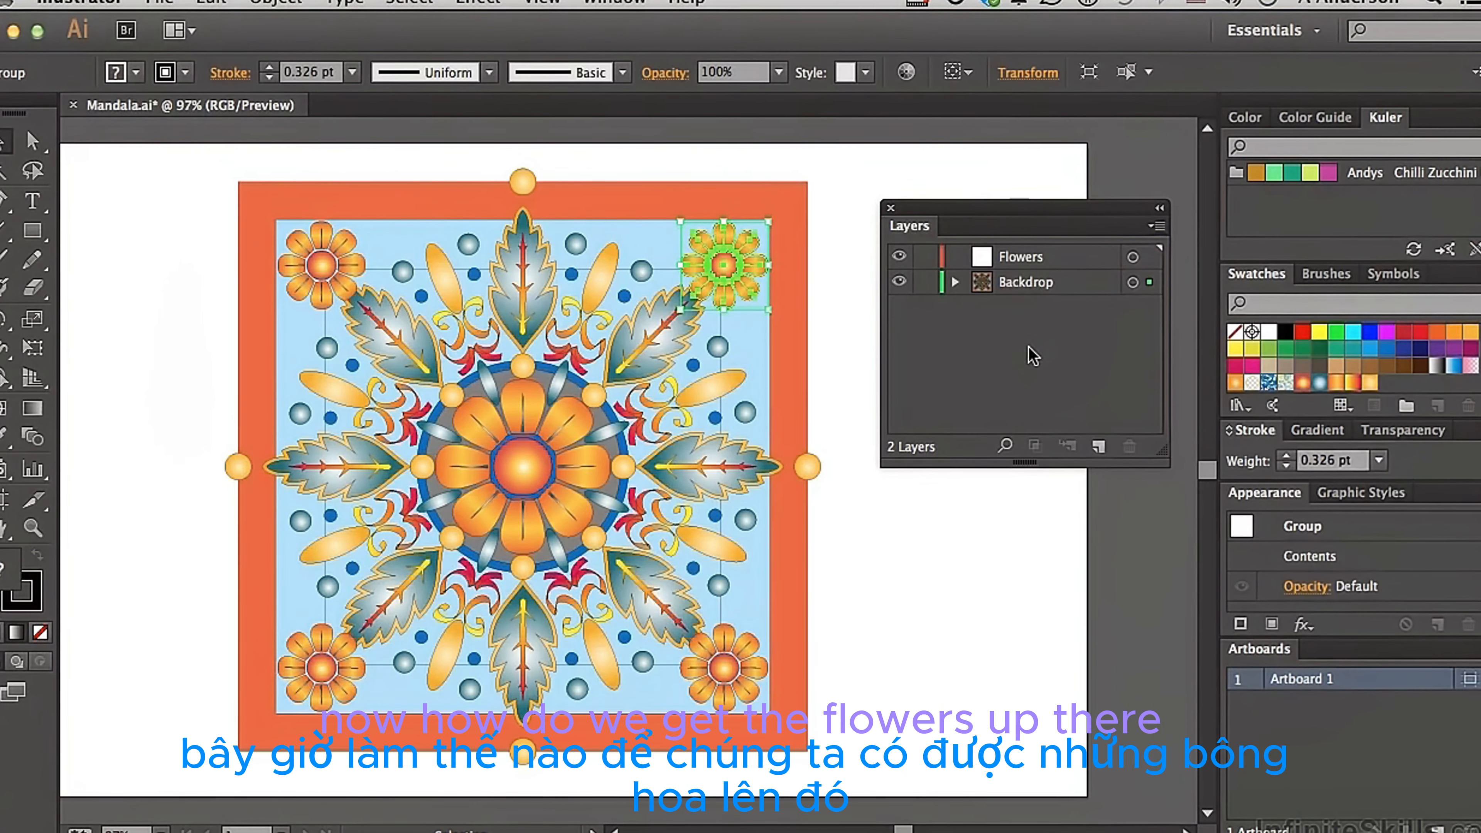
Select the center flower and all four corner flowers together and move them from Backdrop to the Flowers layer
left_click(842, 182)
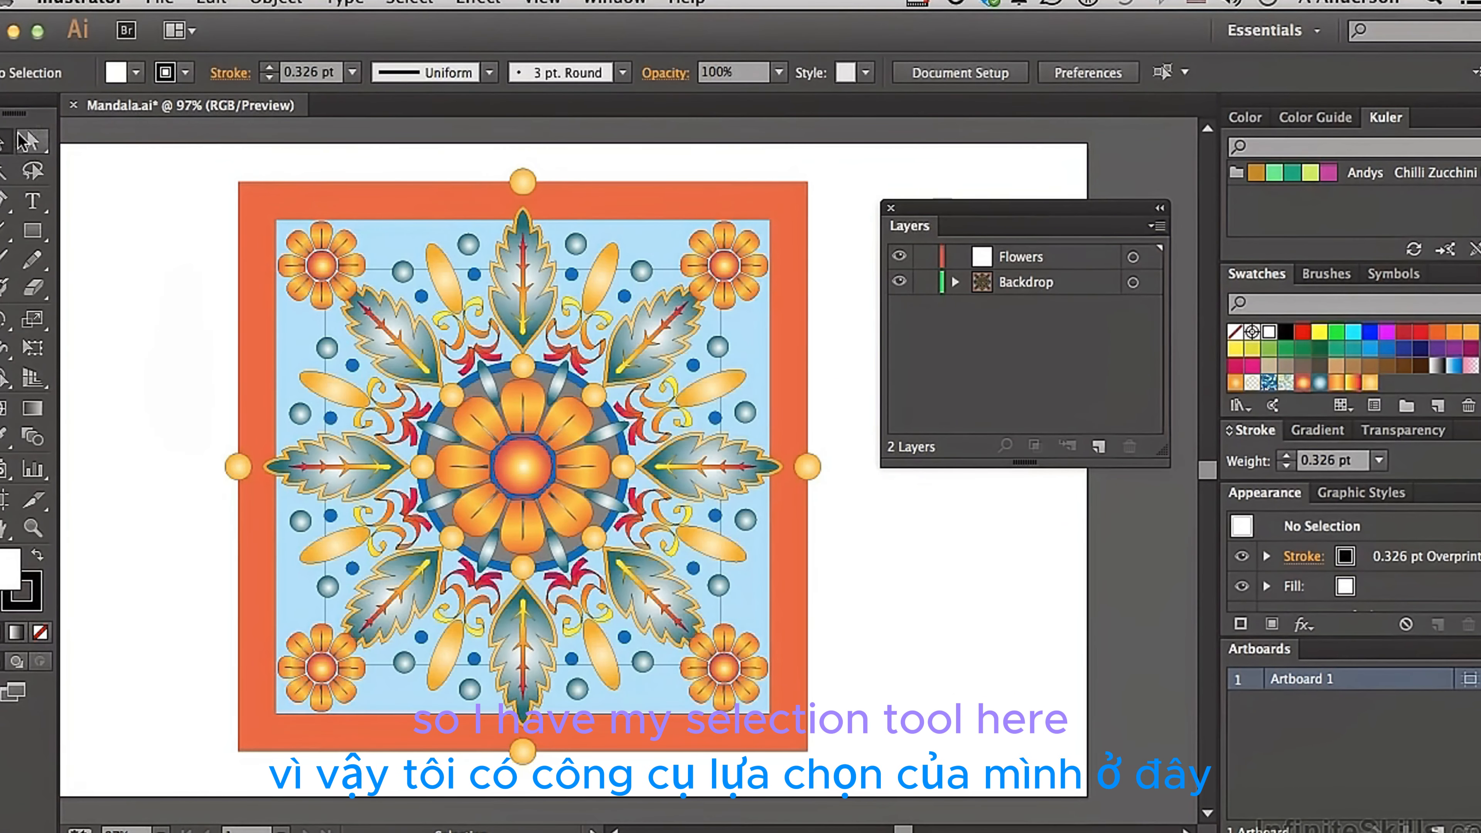
left_click(725, 270)
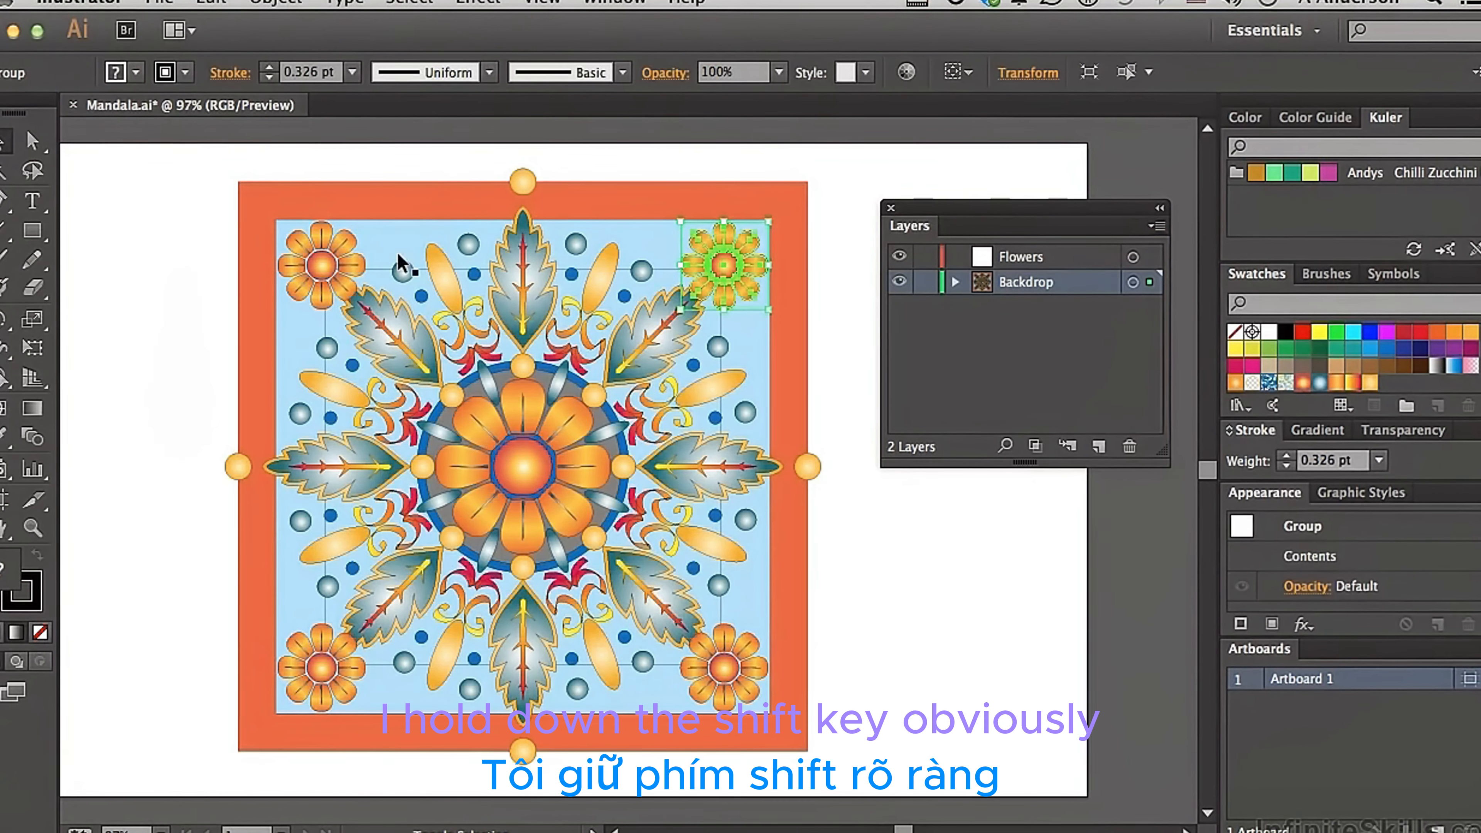
left_click(320, 268, "shift")
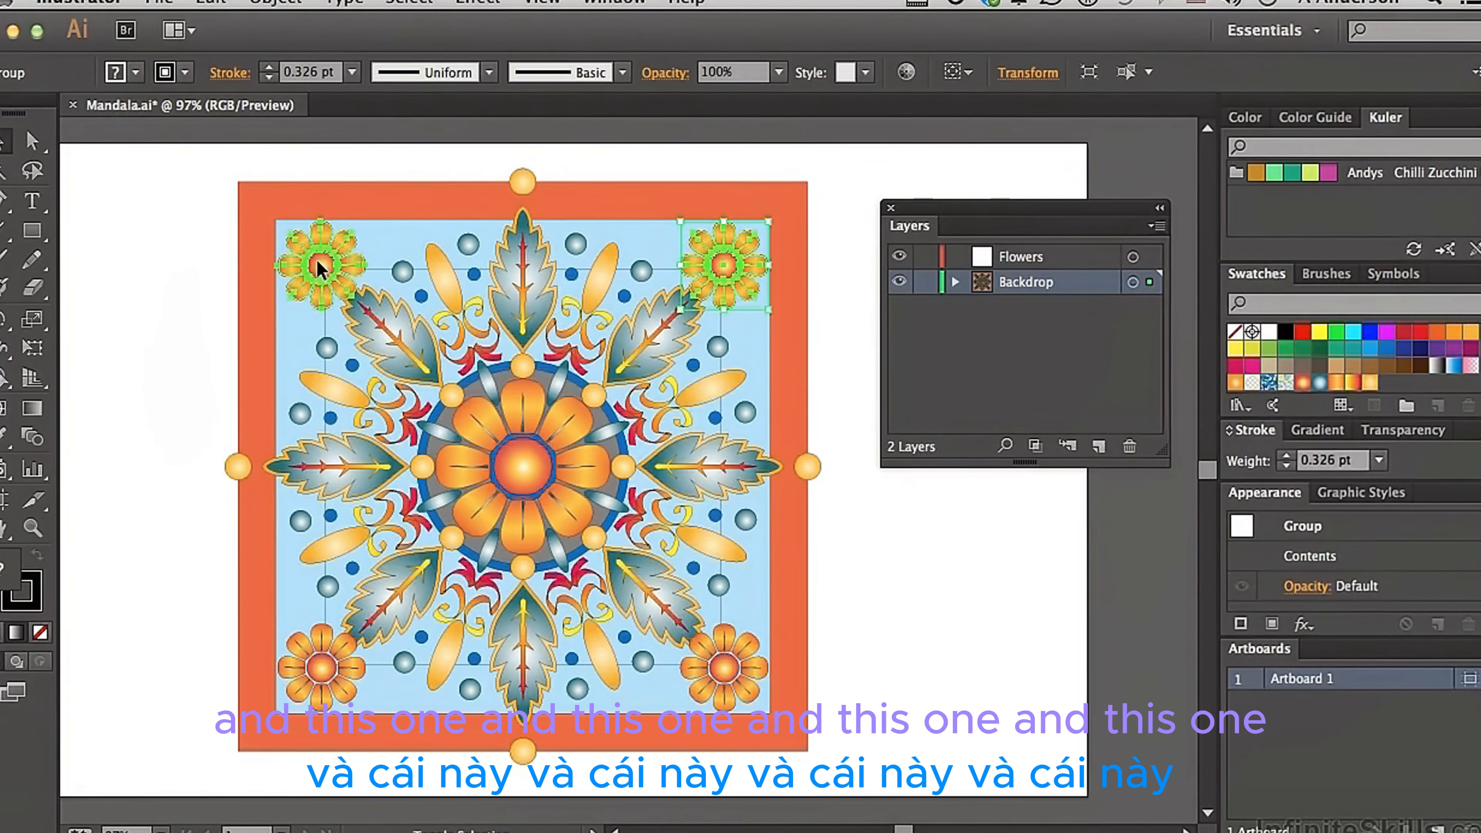
left_click(529, 469, "shift")
left_click(325, 665, "shift")
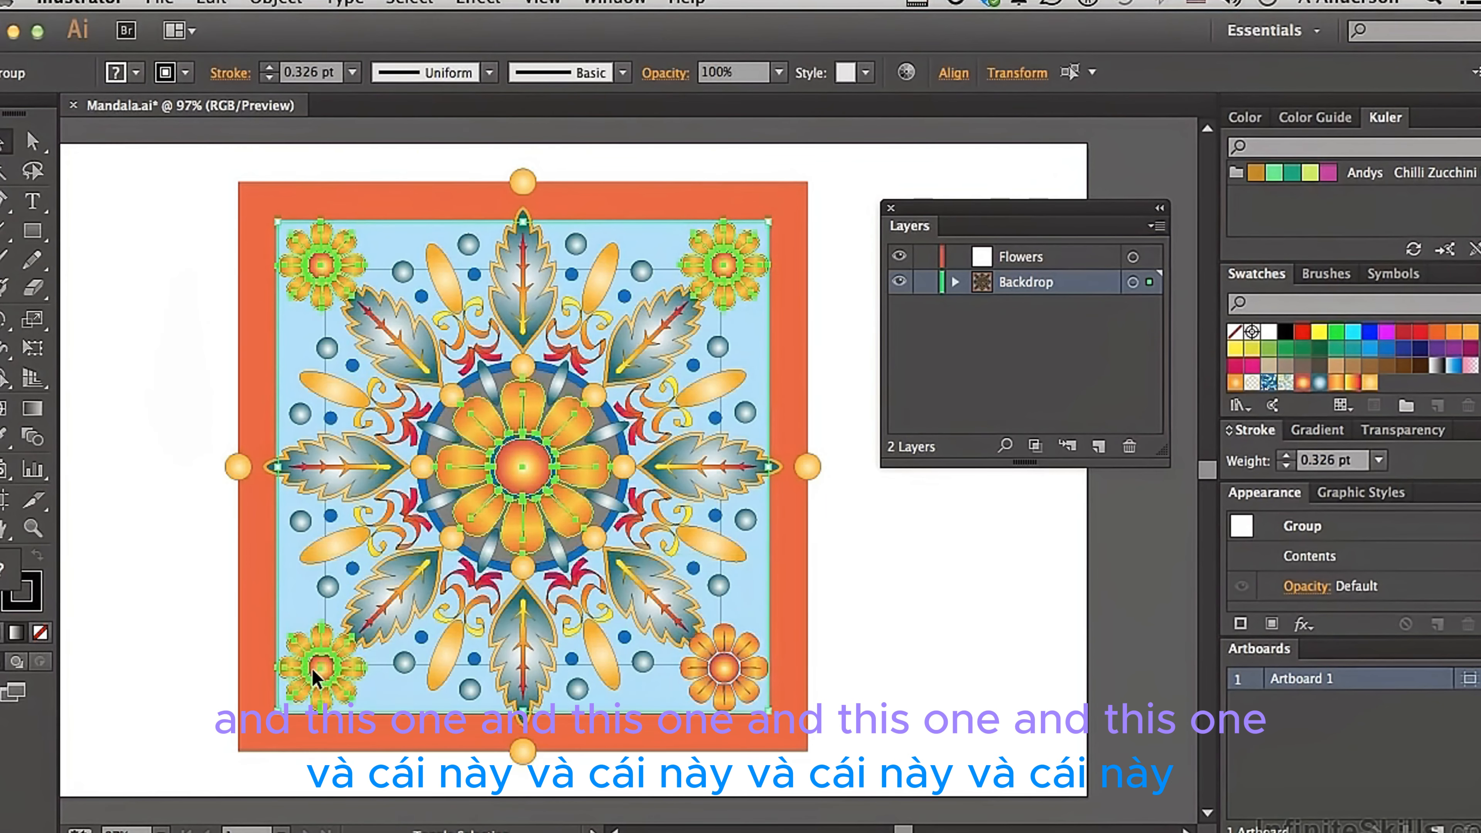
left_click(721, 677, "shift")
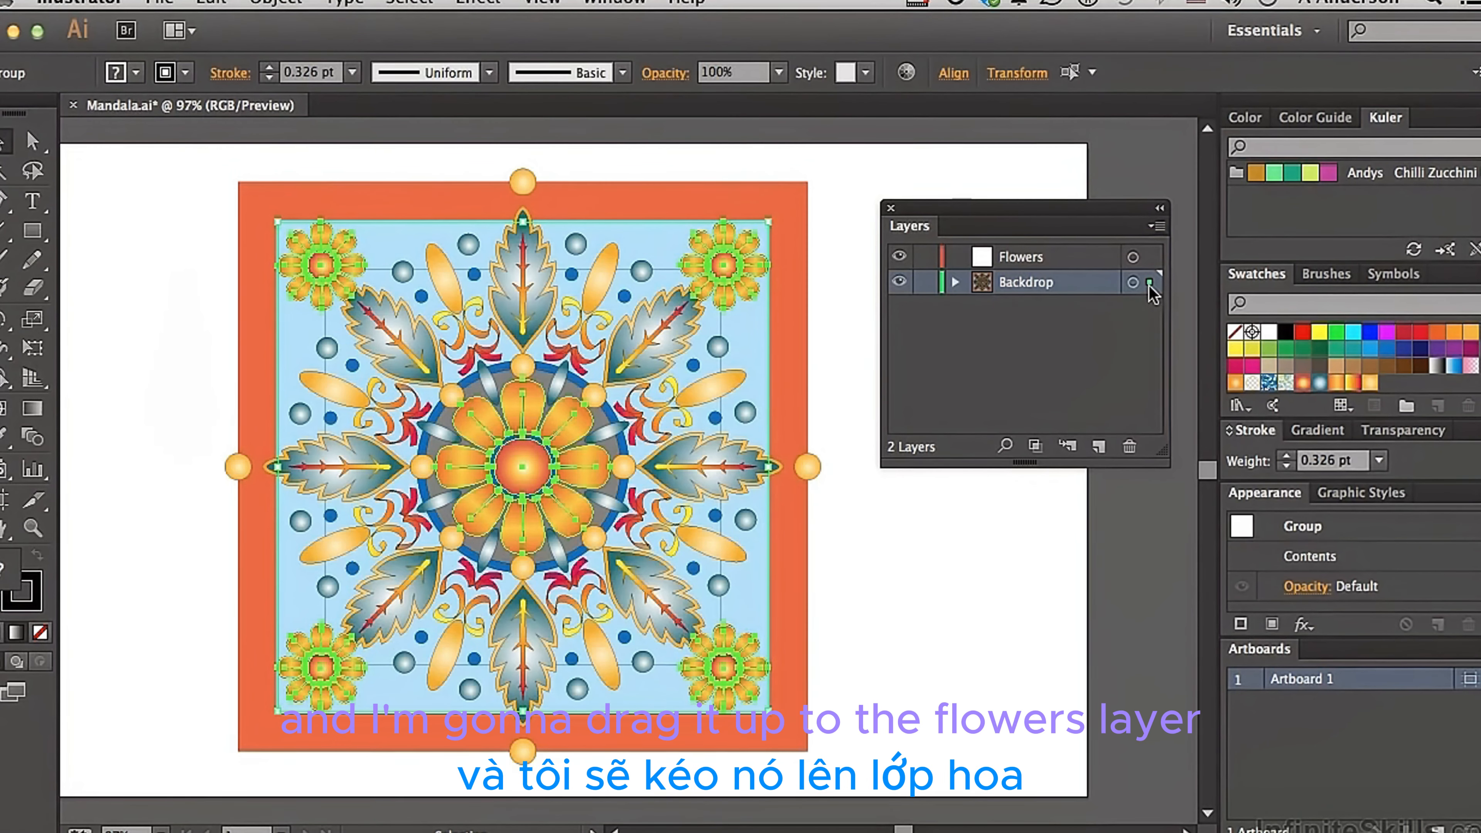
left_click_drag(1148, 285, 1151, 270)
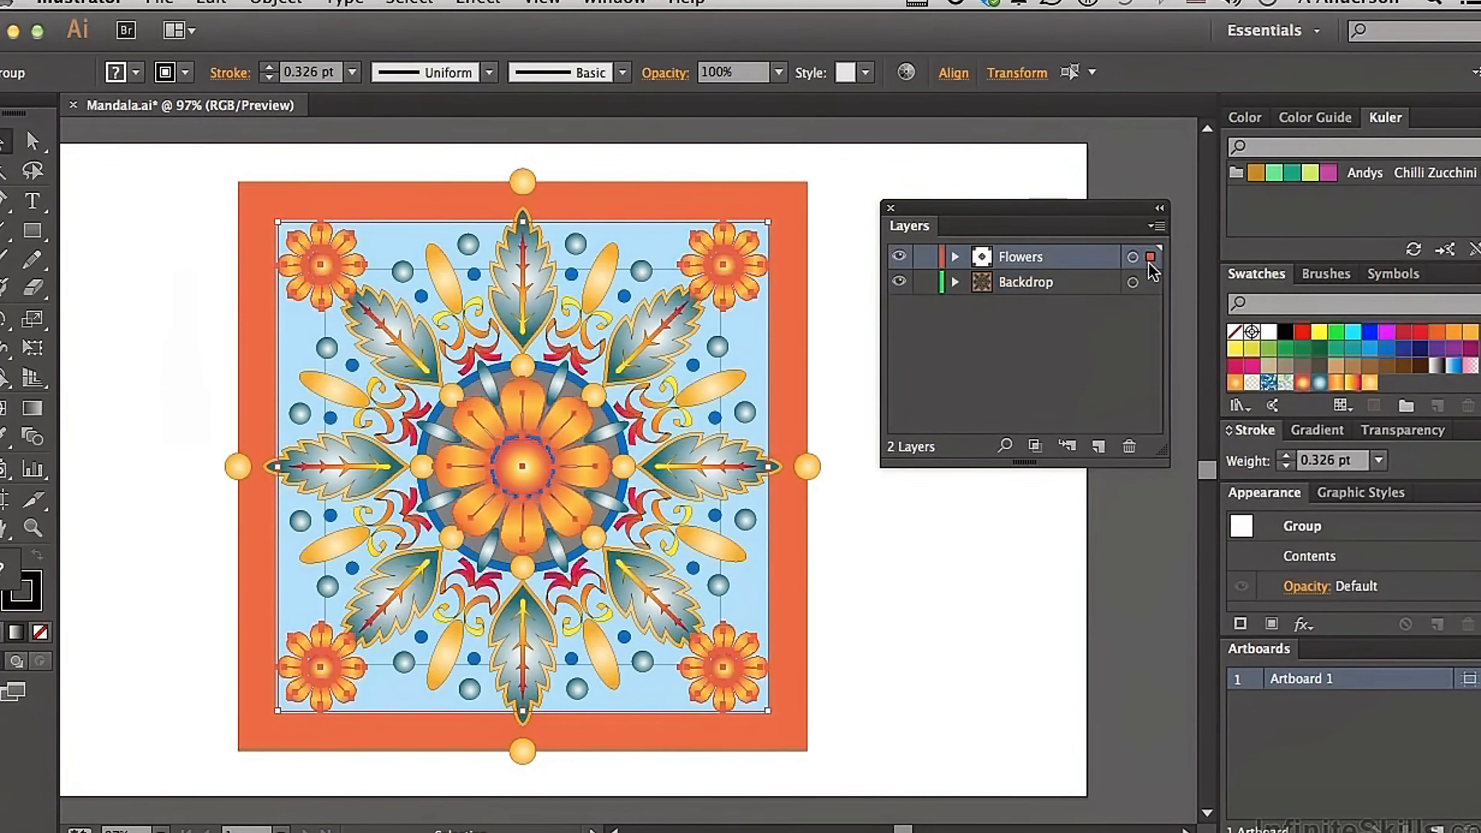
Hide and reshow the Flowers layer, and select the upper-right flower to check its layer and selection color
left_click(900, 257)
left_click(900, 257)
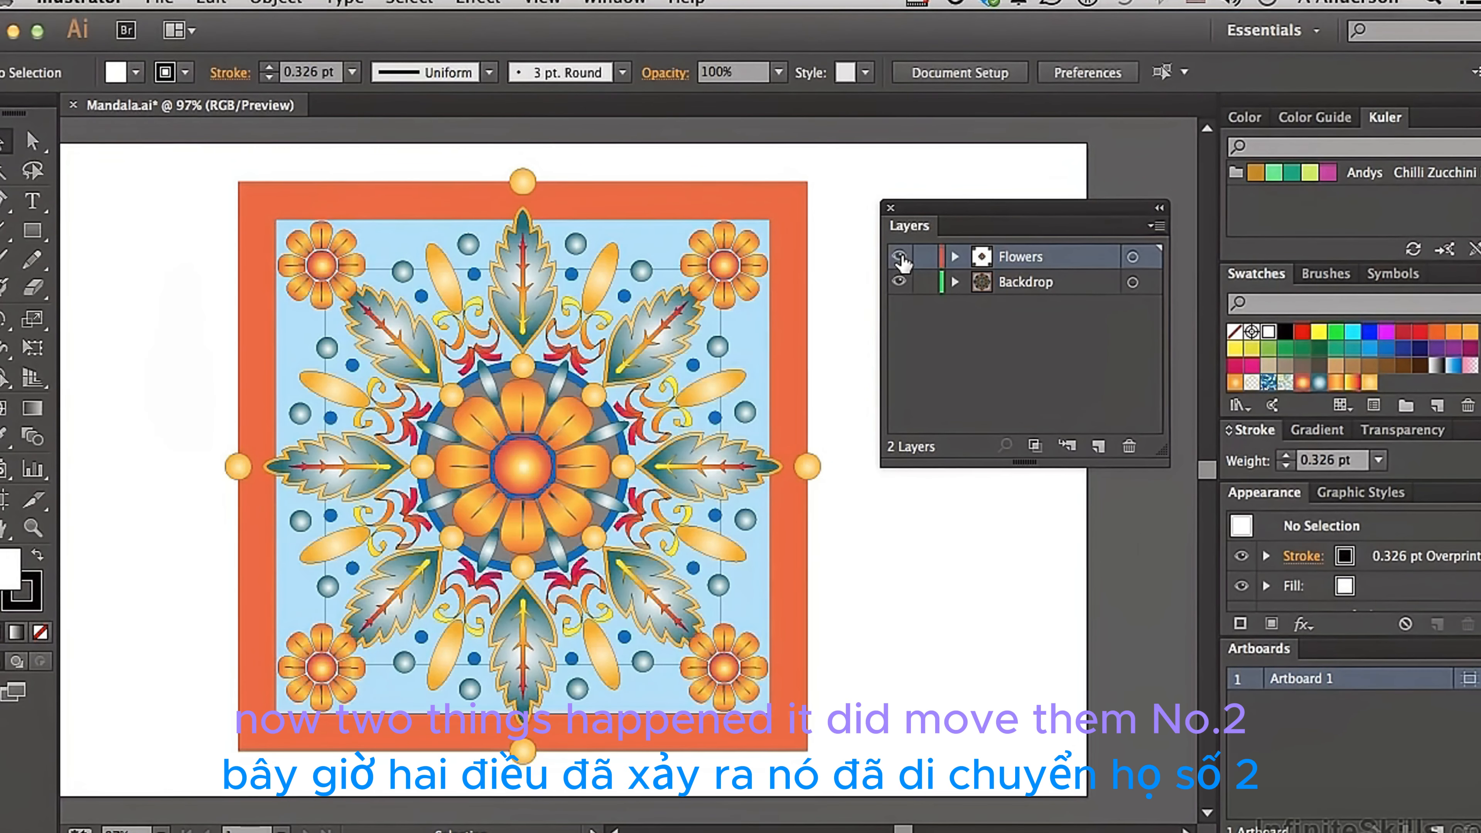
left_click(713, 263)
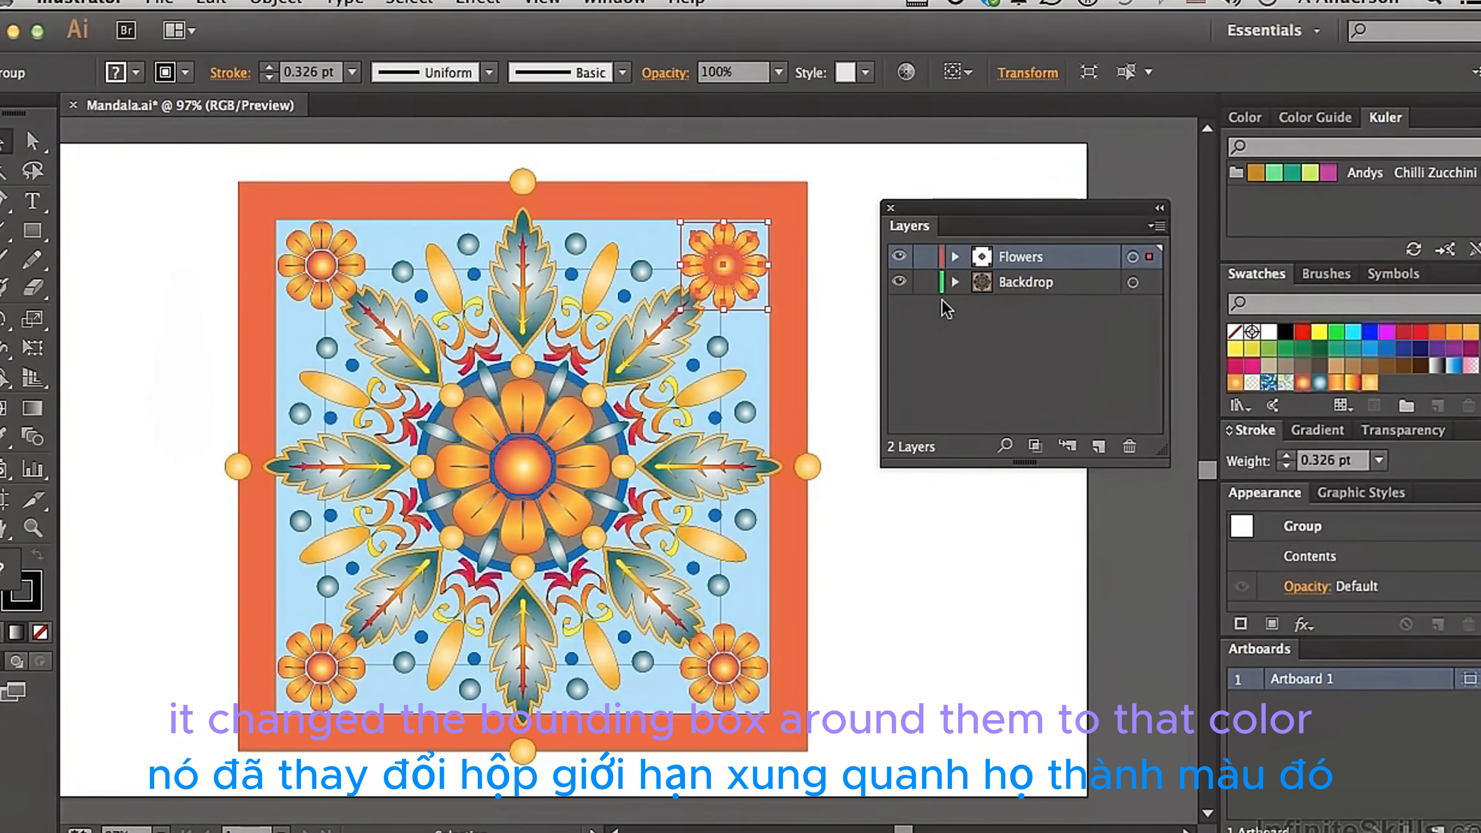
left_click(946, 327)
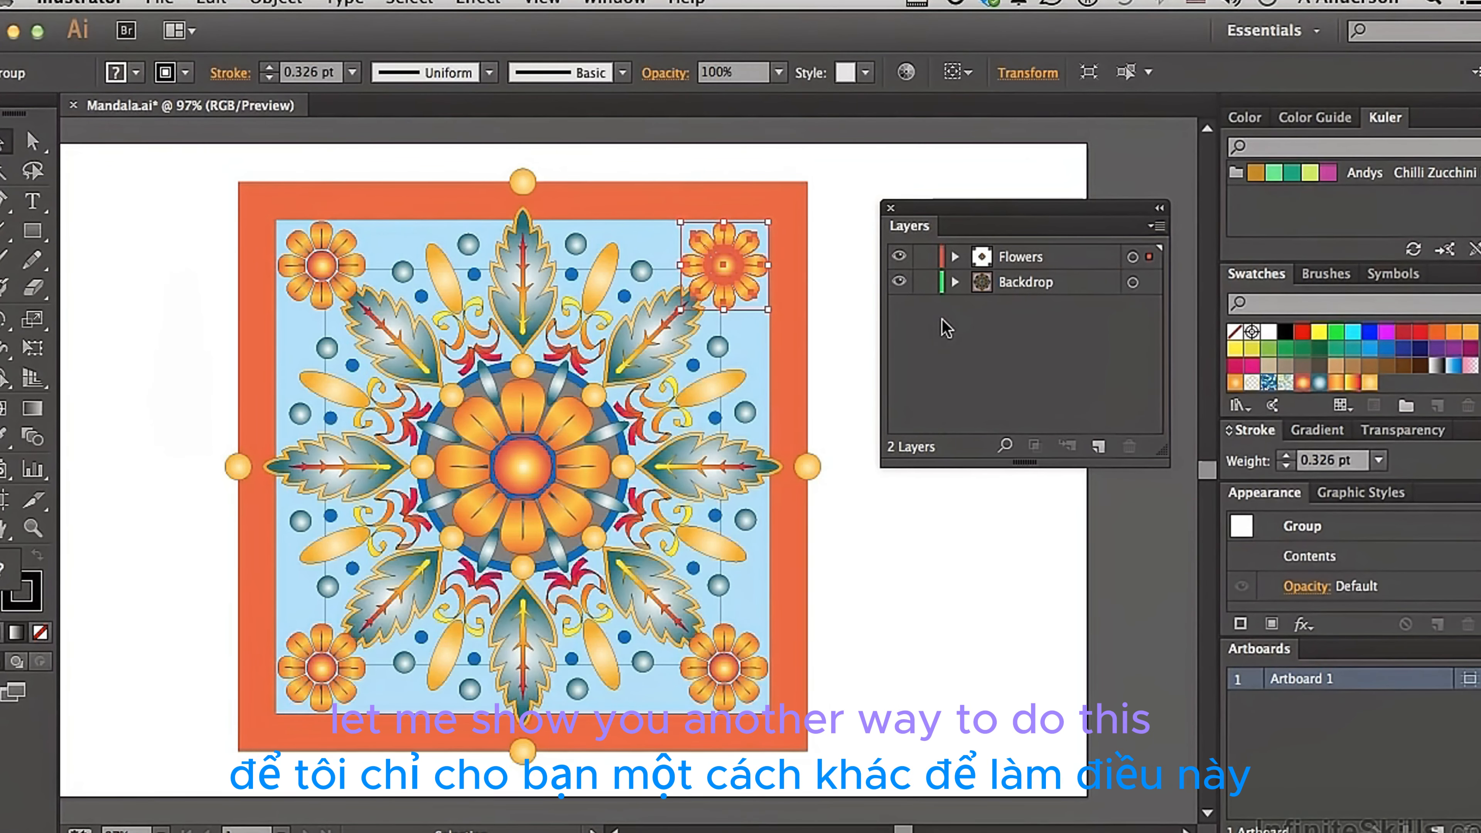
Add a new layer above Flowers and name it Pretties
left_click(1045, 259)
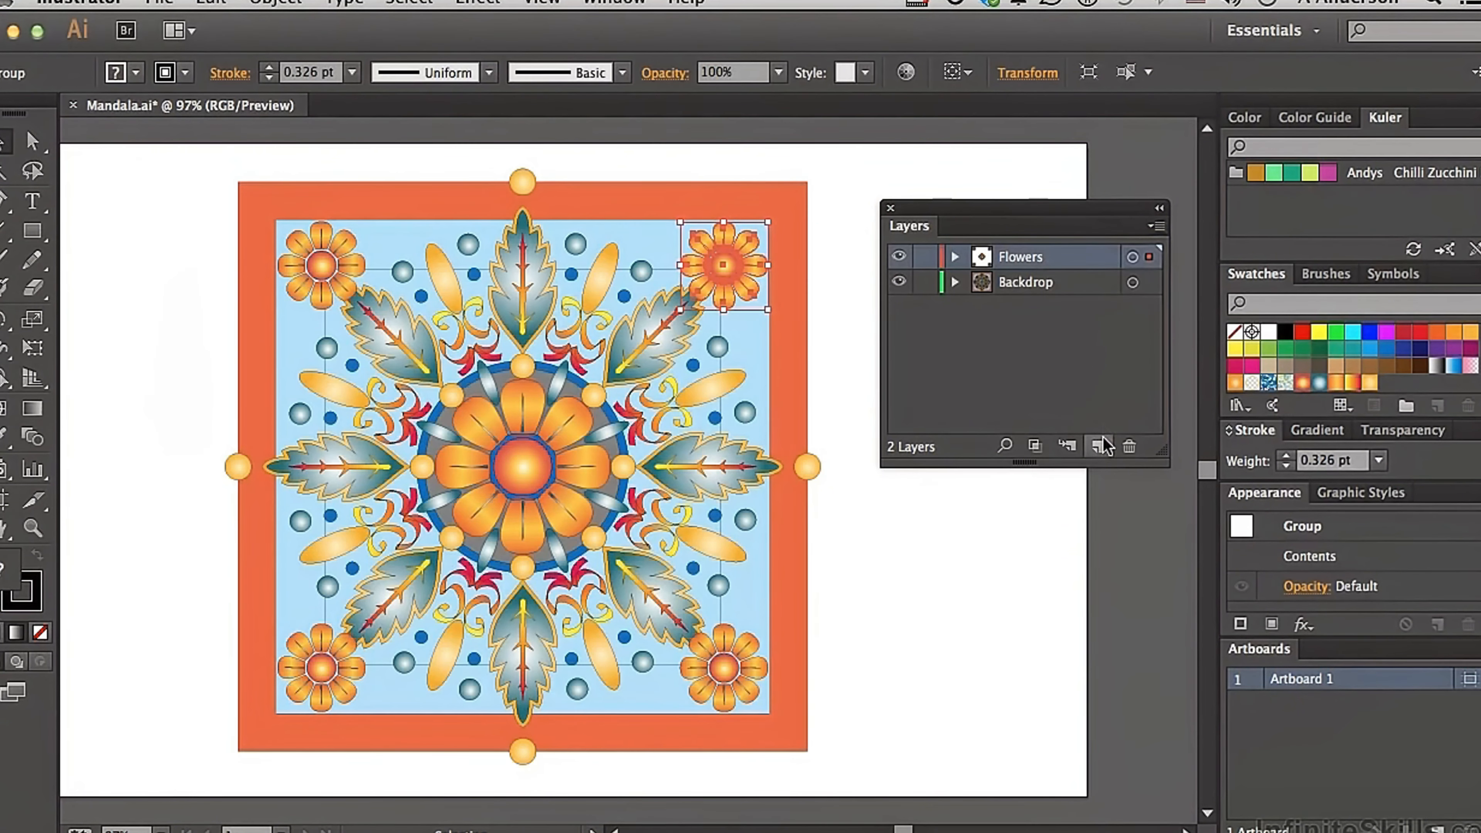
left_click(1099, 446)
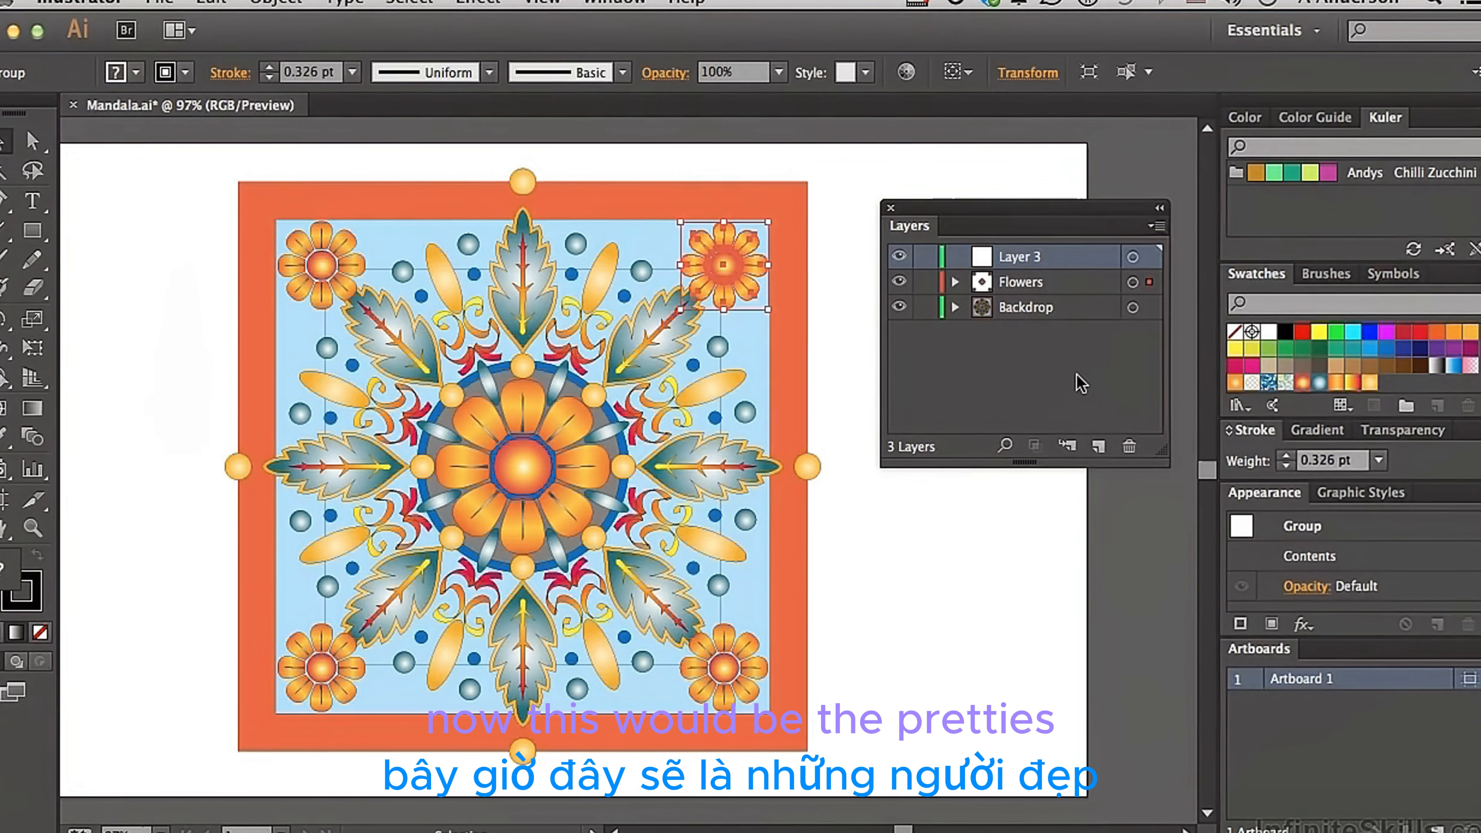
double_click(1017, 257)
type("Pretties")
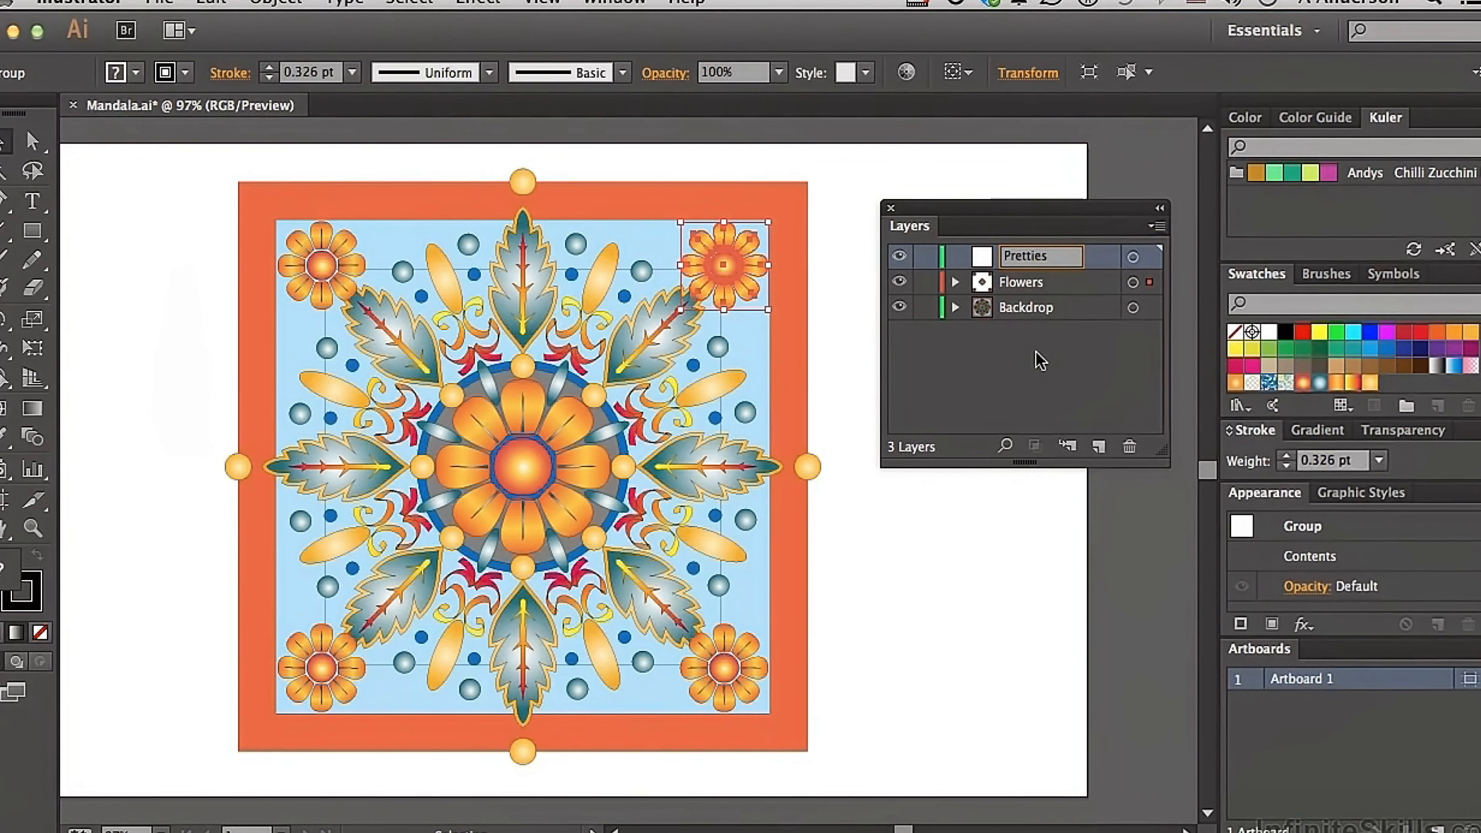
key("Return")
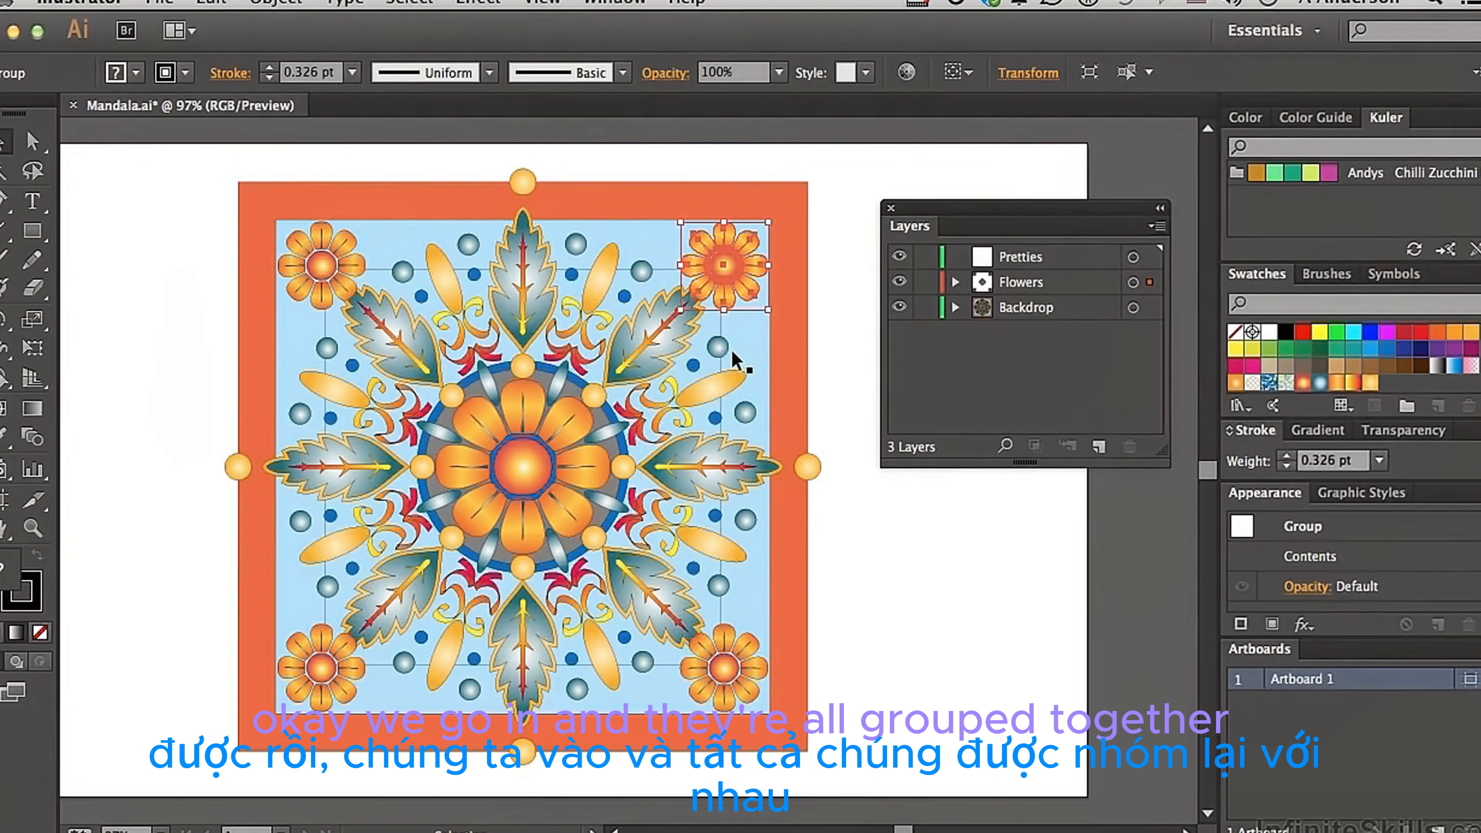
Select the grouped decorations around the center flower and cut them from the Backdrop layer
left_click(659, 344)
left_click(591, 414)
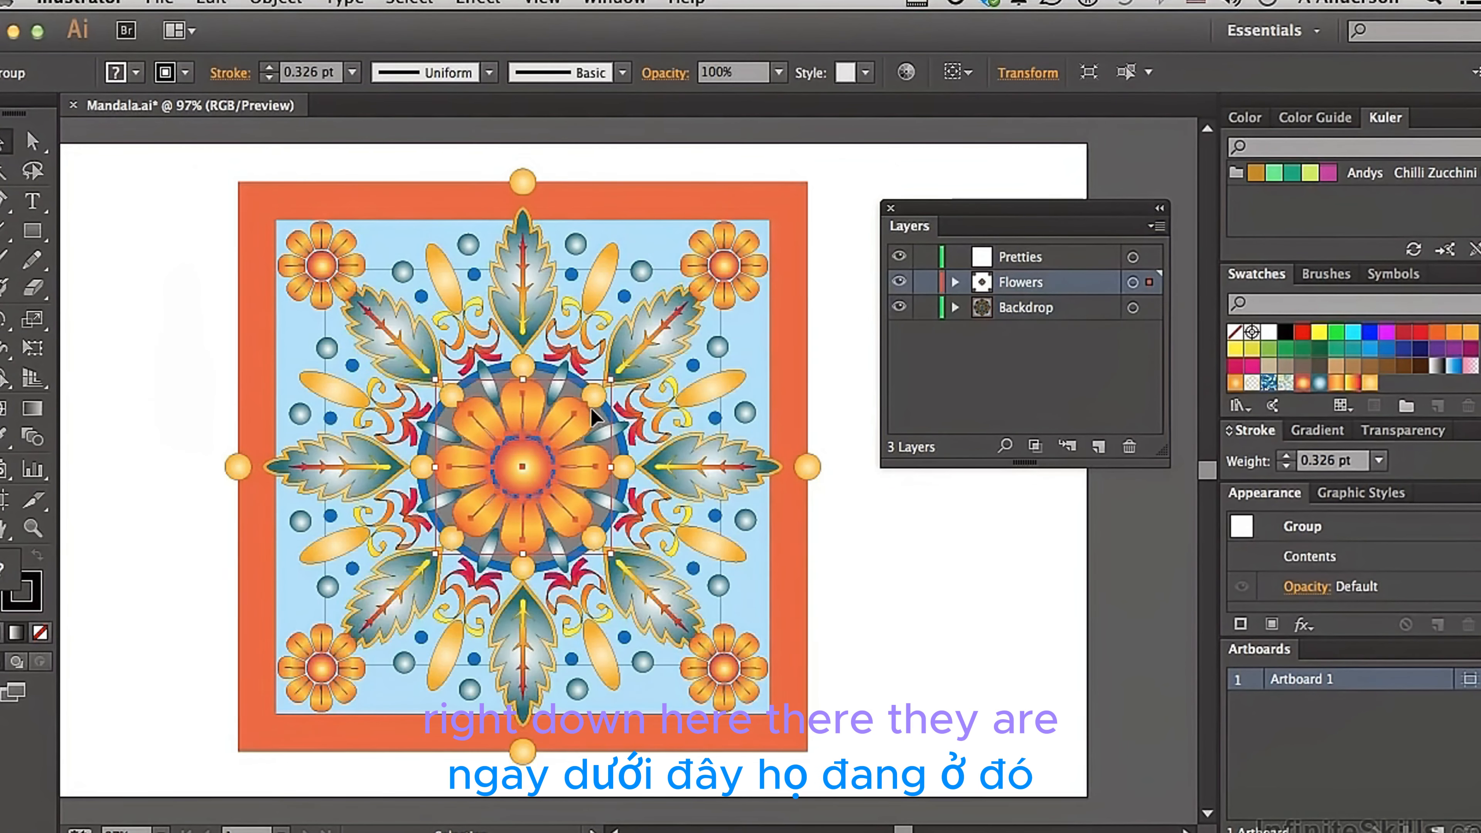
left_click(581, 349)
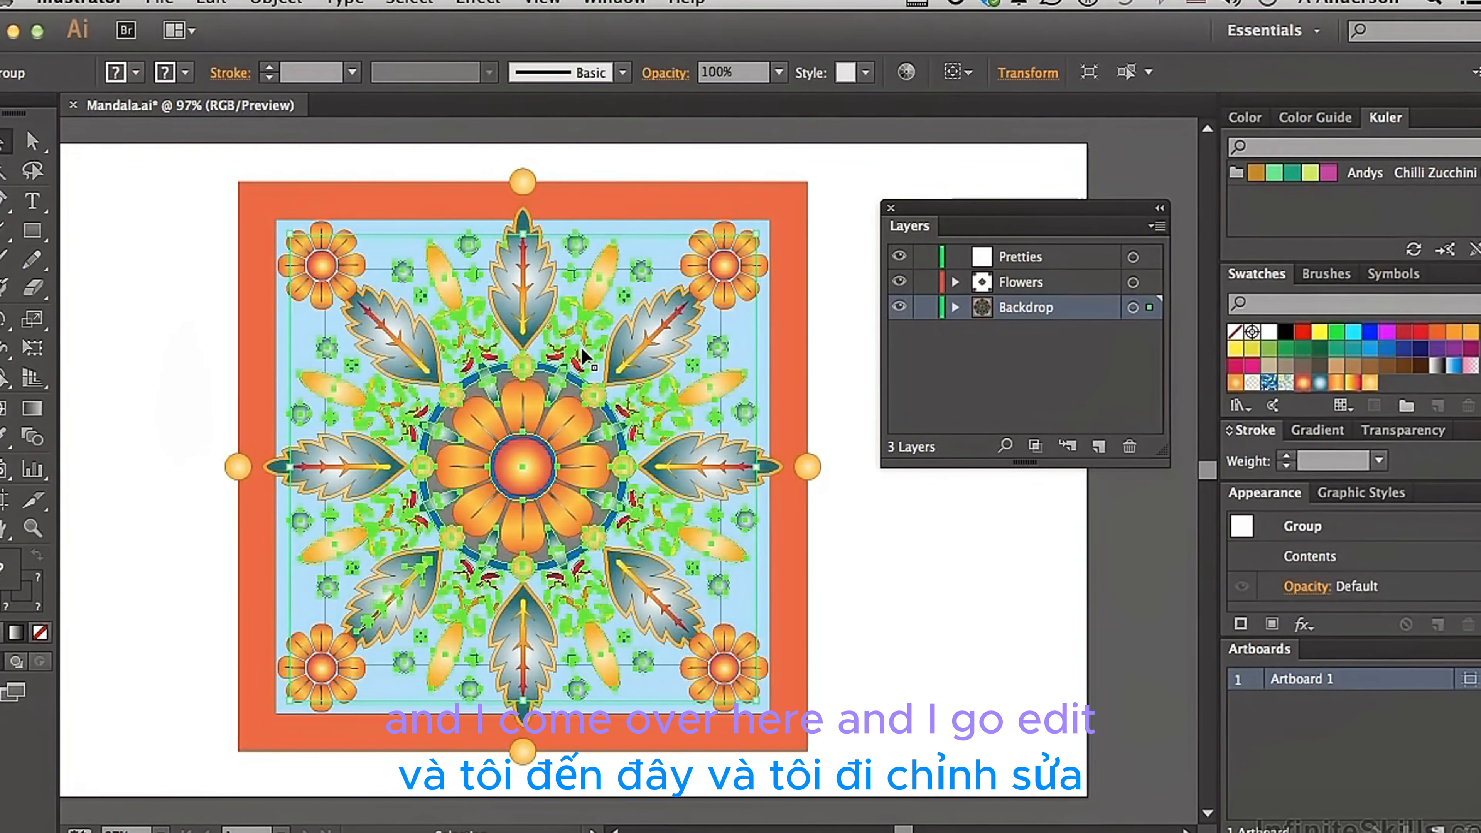
left_click(208, 3)
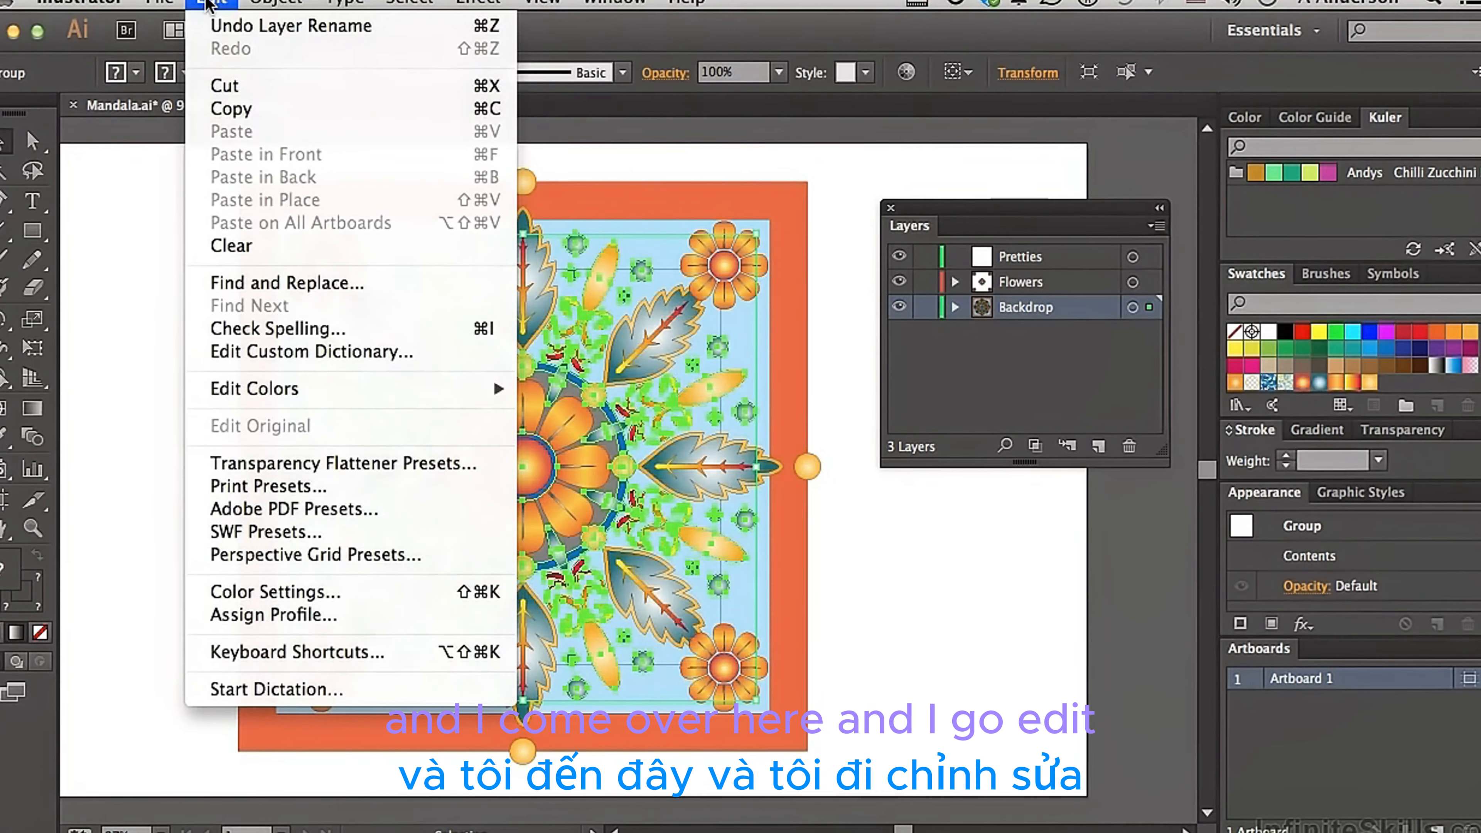
left_click(236, 94)
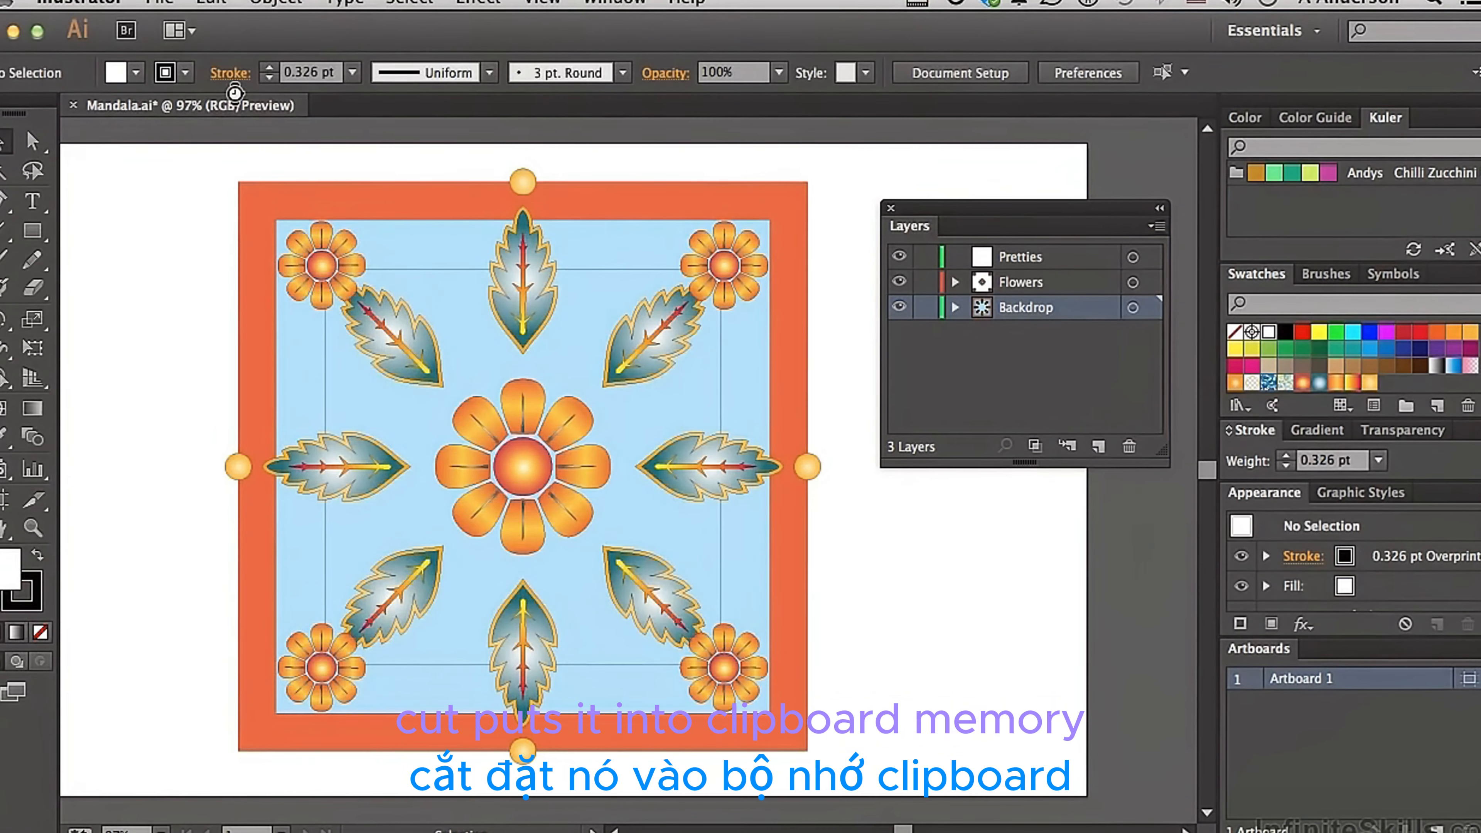
Paste the cut decorations in place on the Pretties layer and move the Flowers layer above Pretties
left_click(1026, 260)
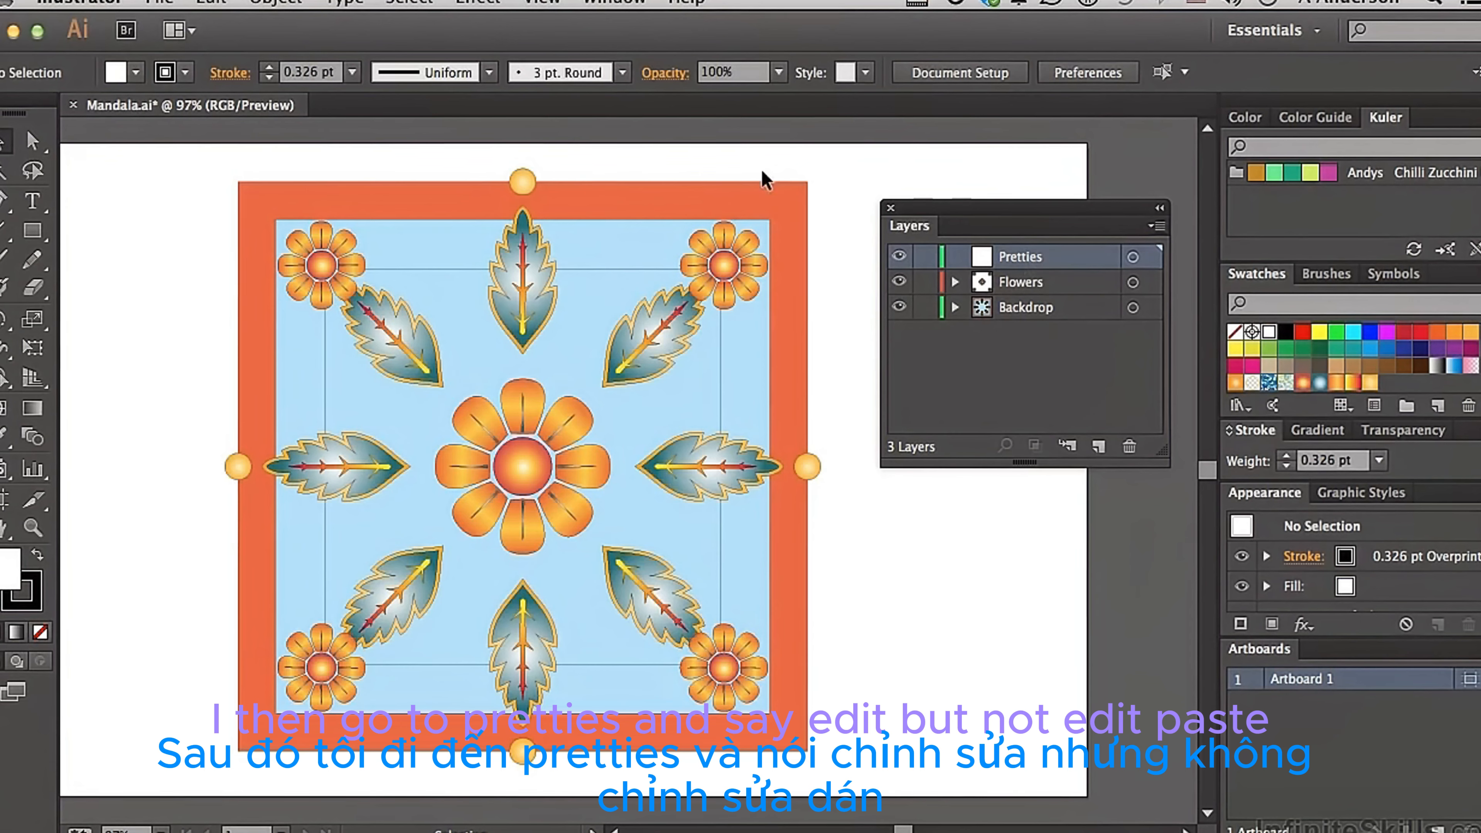
left_click(211, 2)
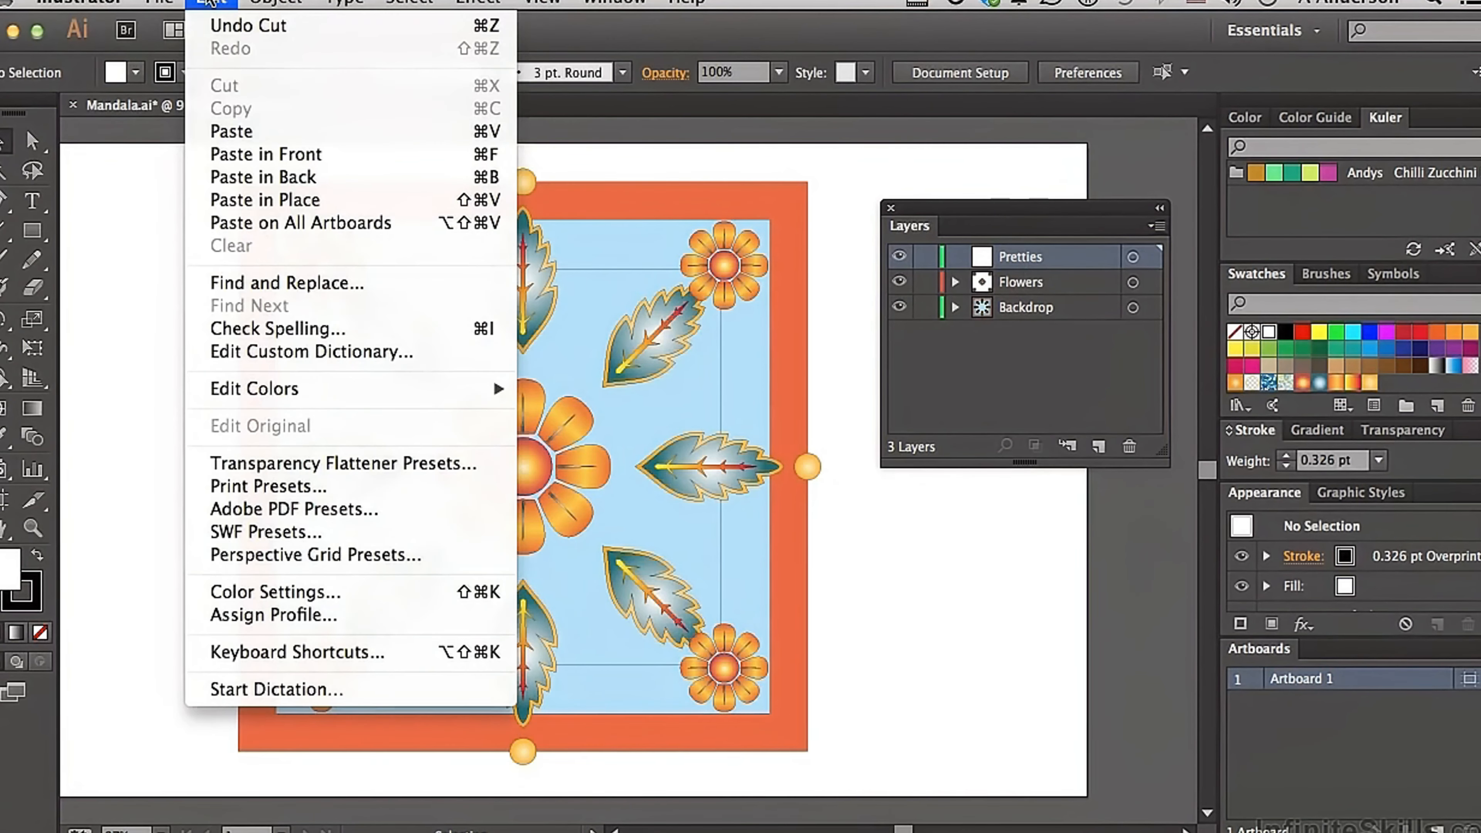
left_click(286, 201)
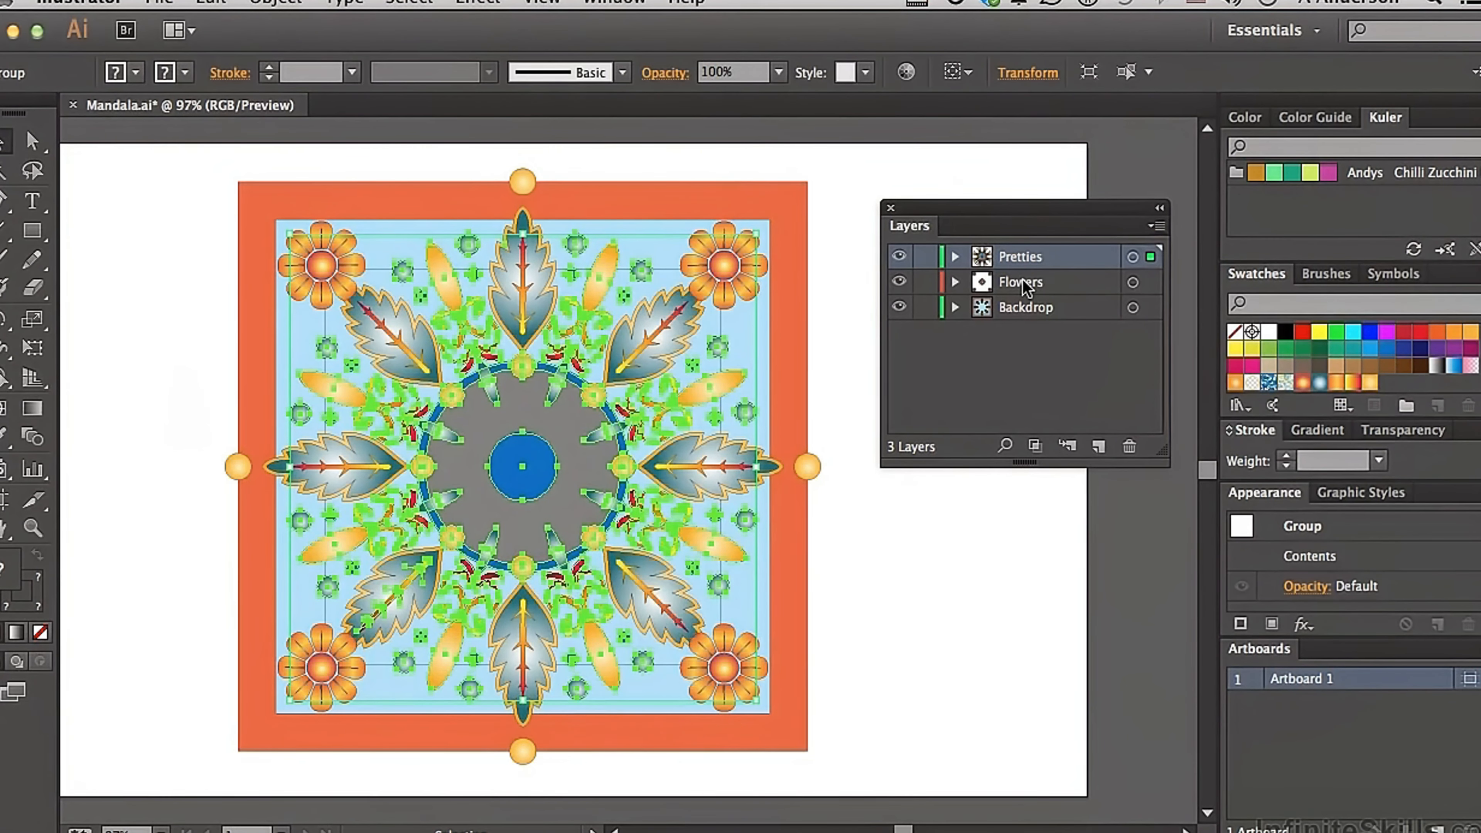
left_click_drag(1023, 283, 1019, 250)
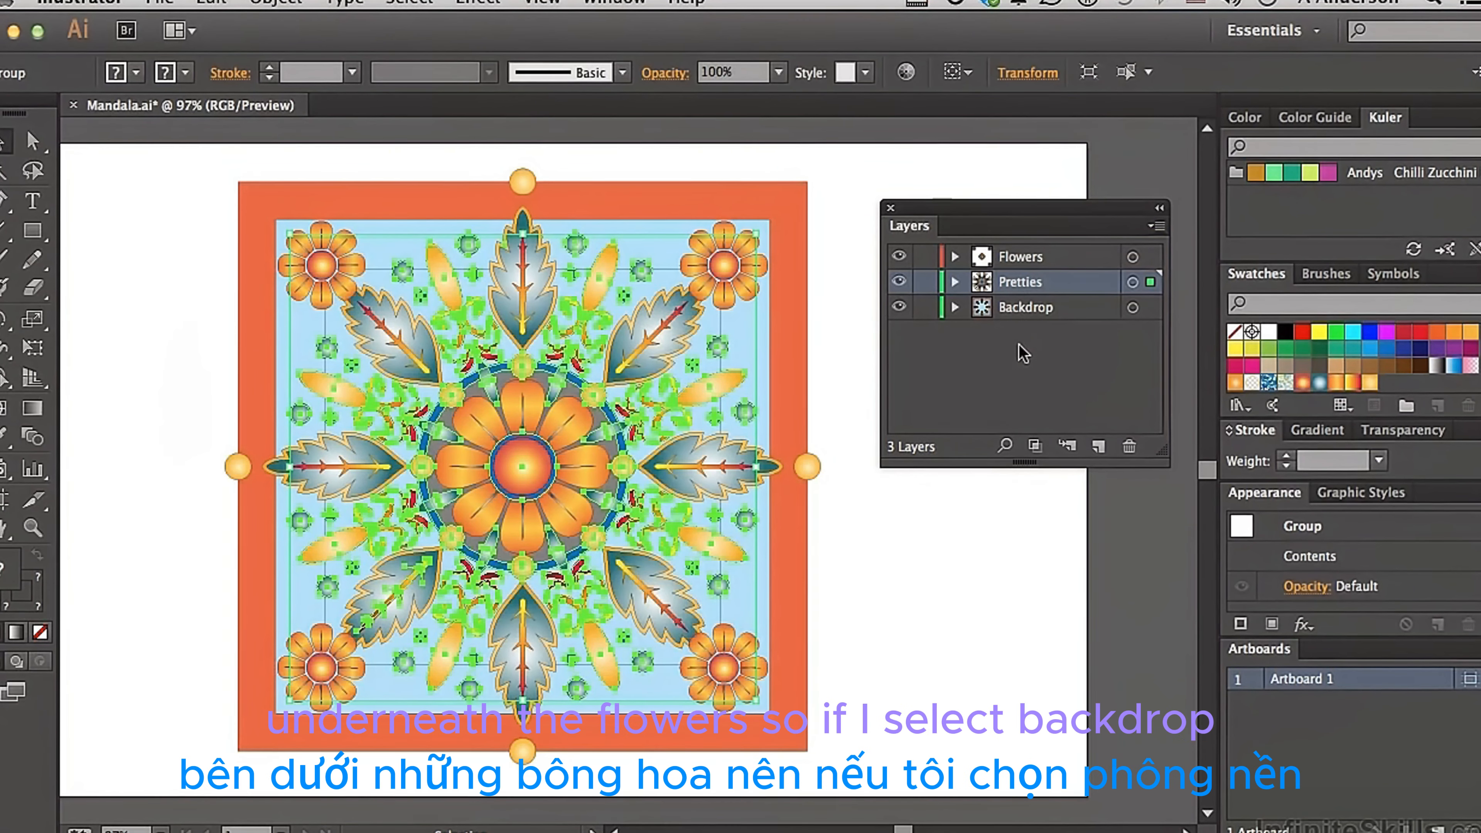
Add a new layer directly above Backdrop and name it Leaves
left_click(1038, 309)
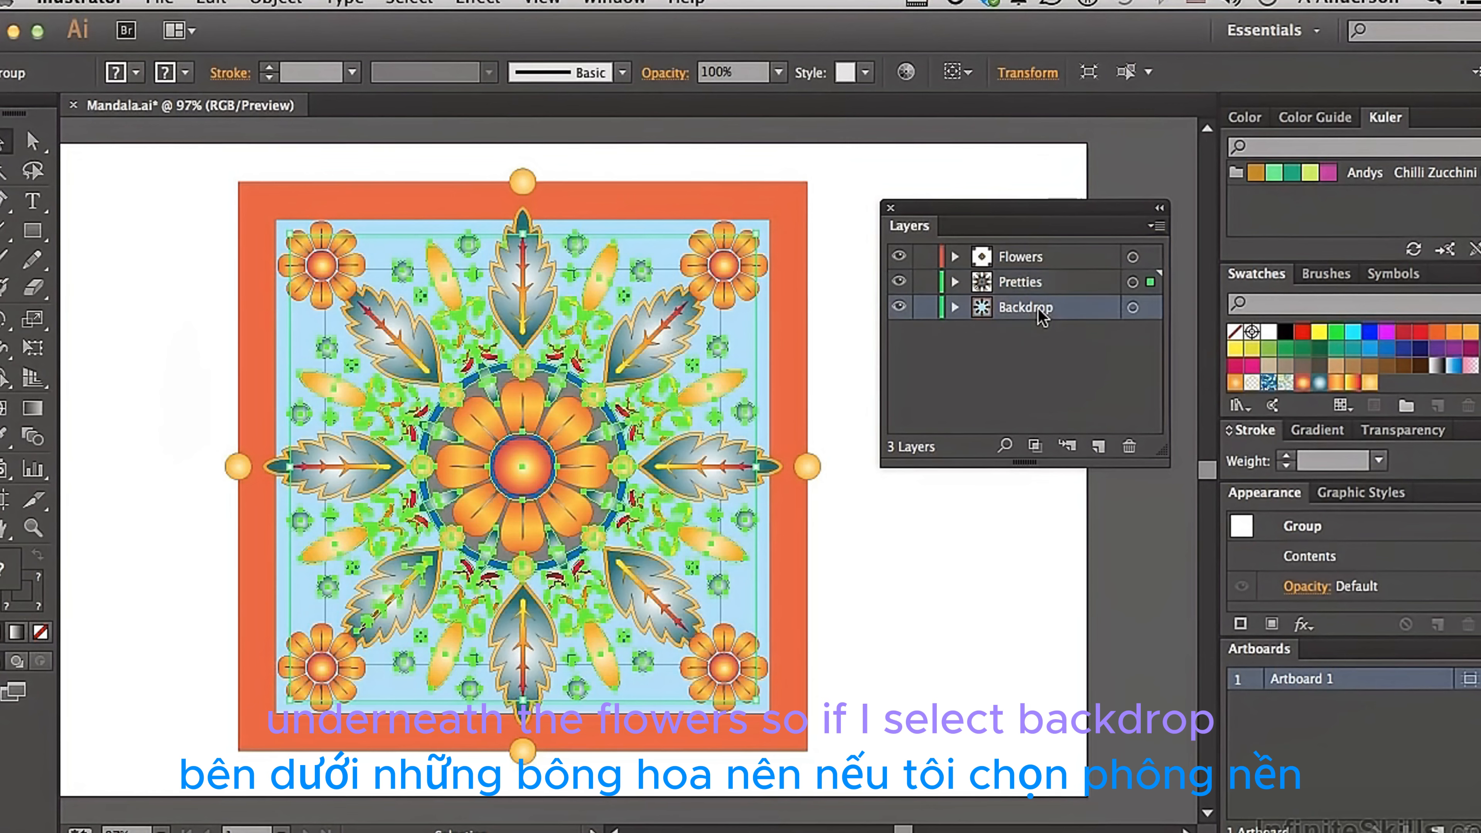
left_click(1098, 447)
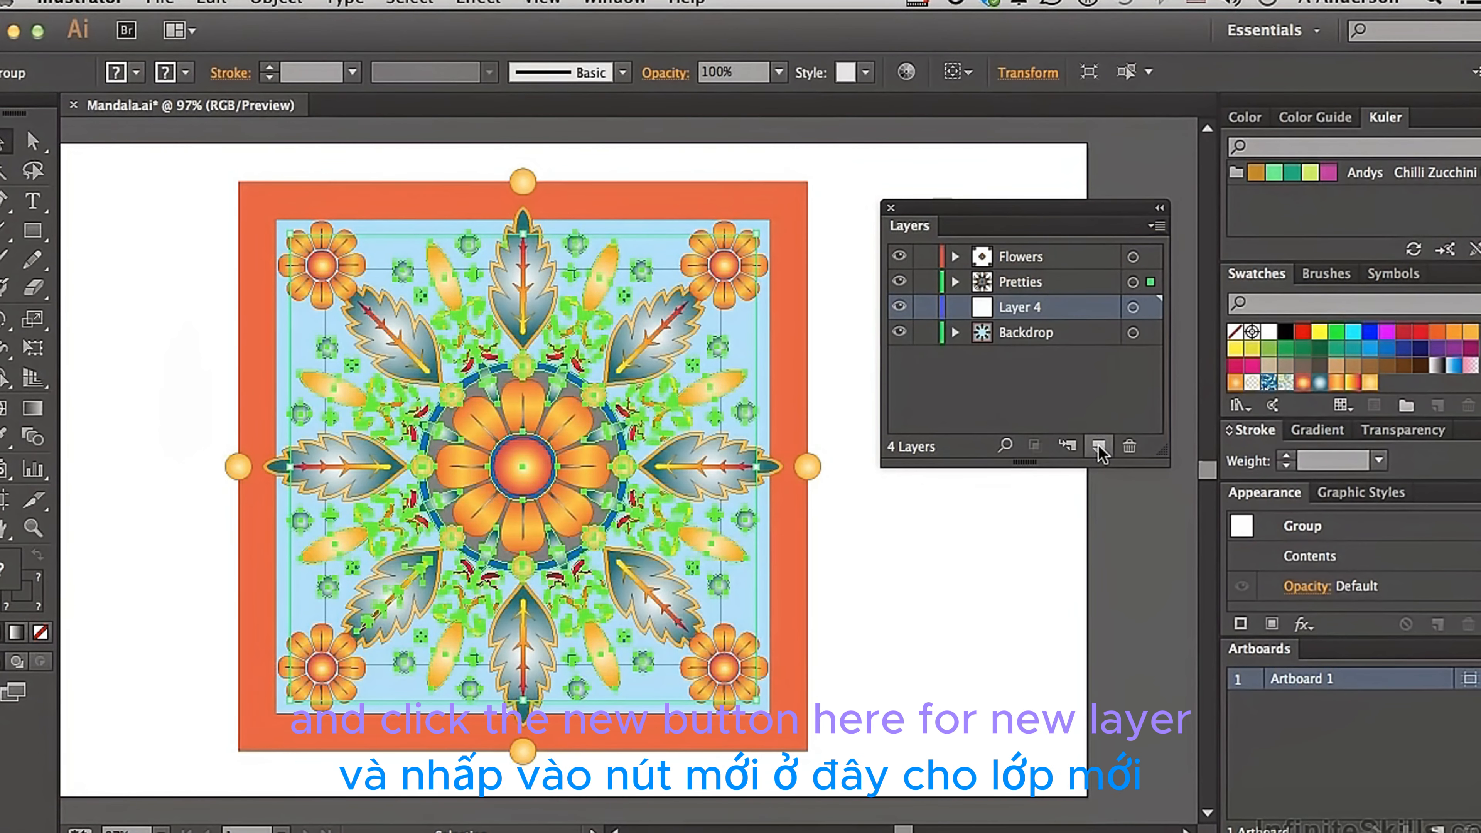
double_click(1004, 313)
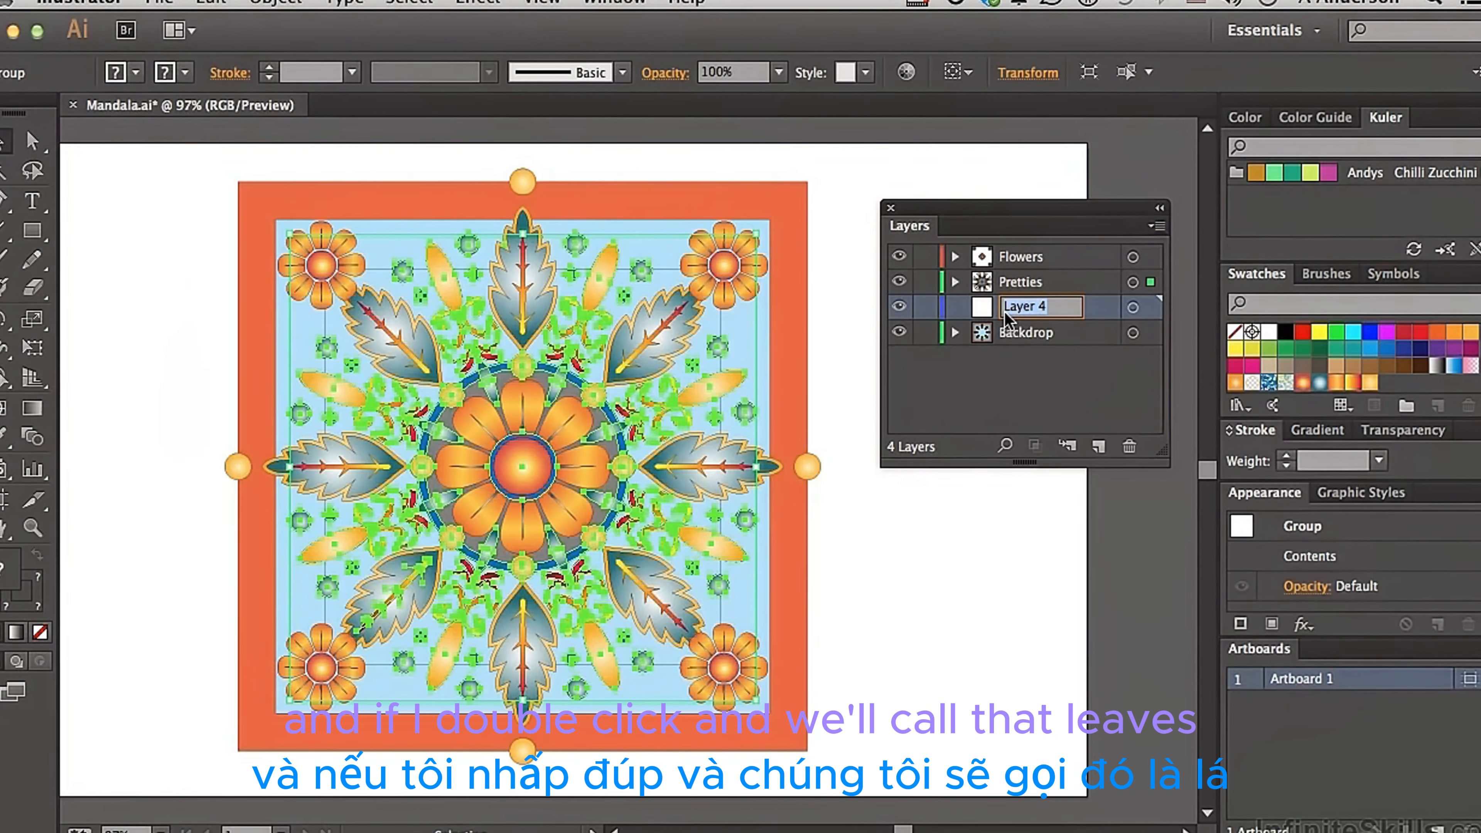
type("Leaves")
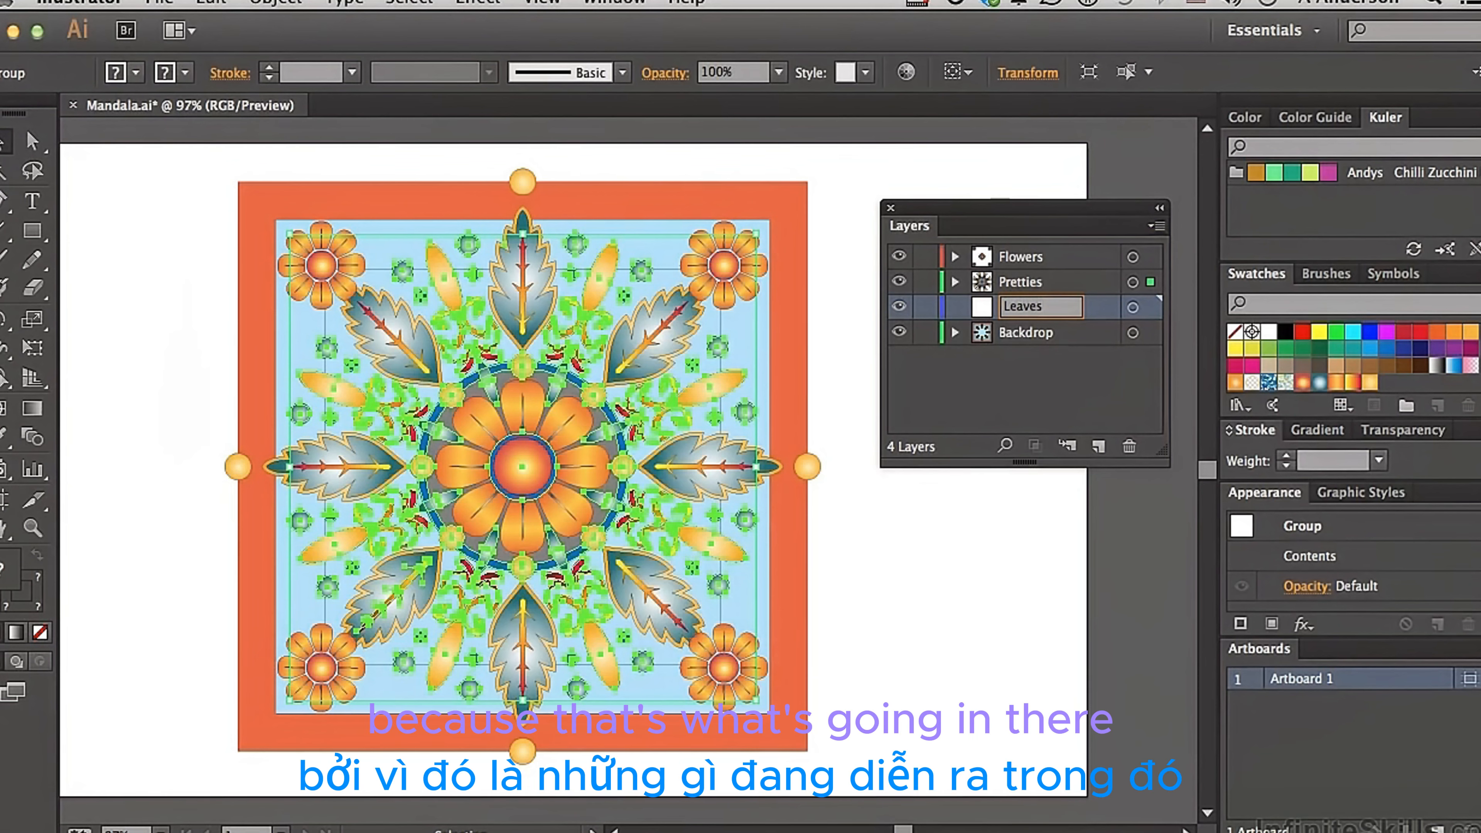
left_click(1030, 391)
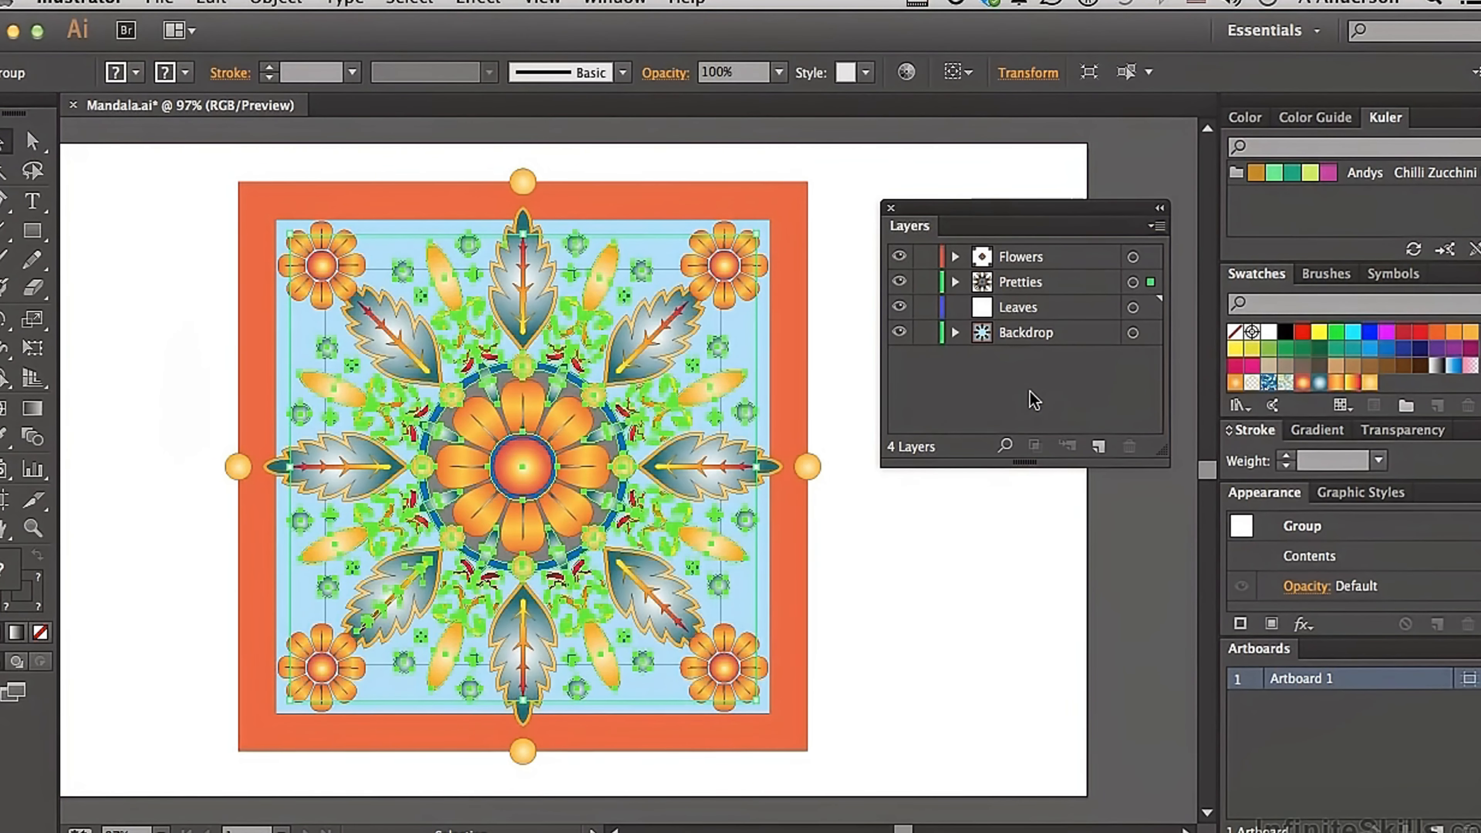
Select the grouped leaves in the artwork and move them from the Backdrop layer to the Leaves layer
left_click(648, 342)
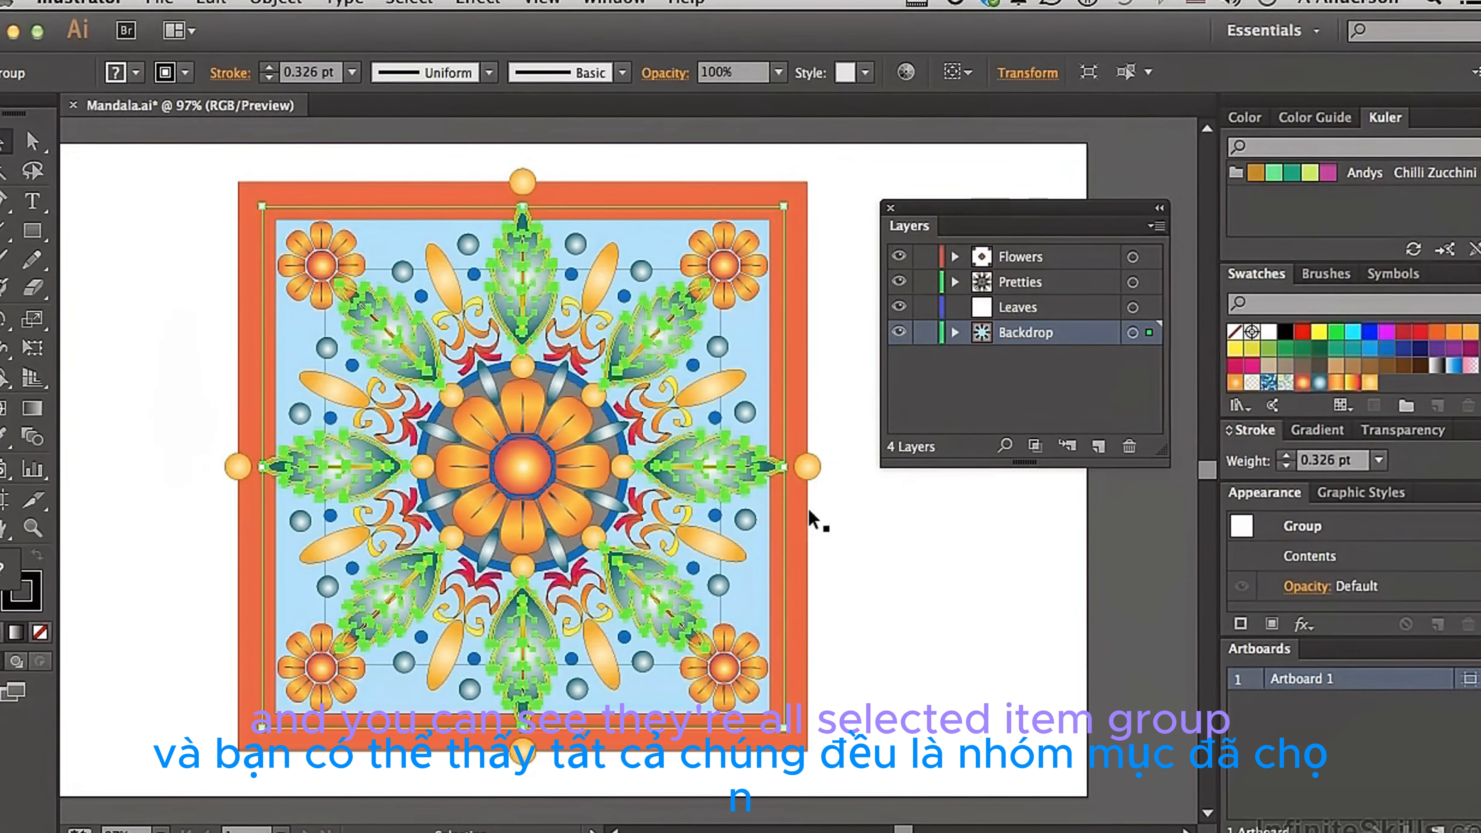
left_click(1152, 332)
left_click_drag(1152, 332, 1151, 312)
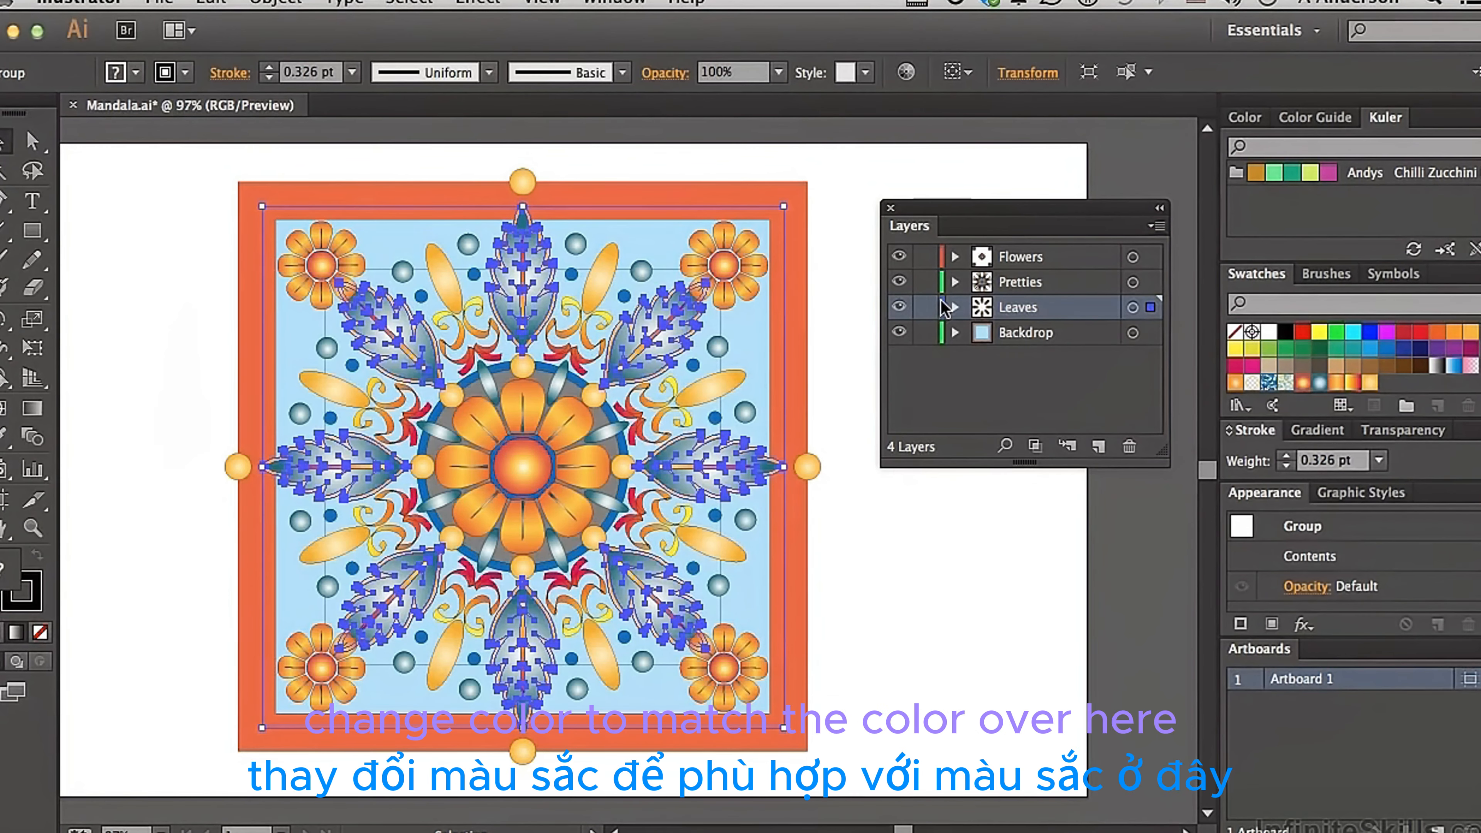
left_click(982, 393)
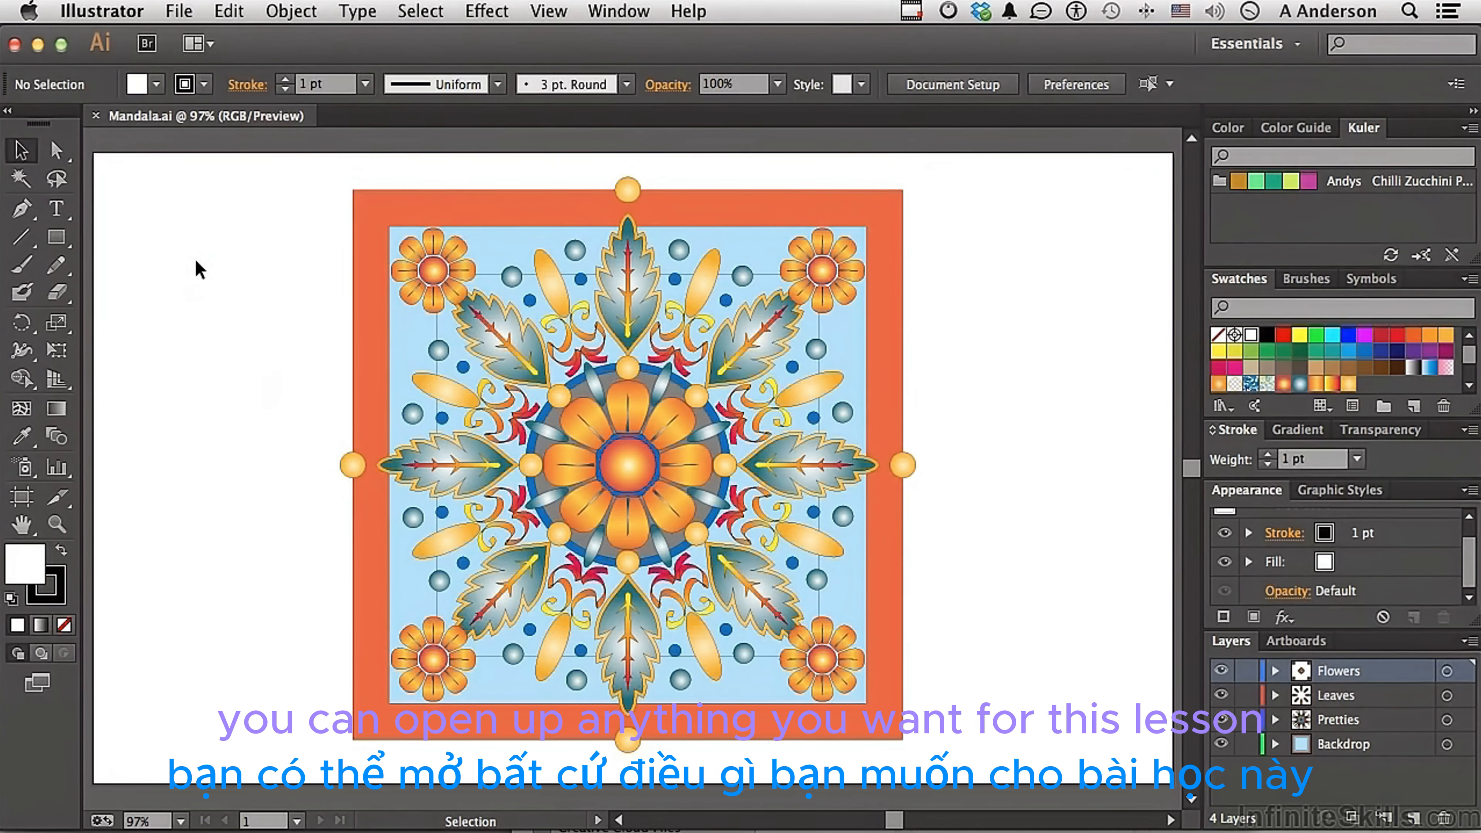
Float the Layers panel over the canvas and open the layer options for Flowers, leaving its name as is
left_click_drag(1230, 641, 907, 280)
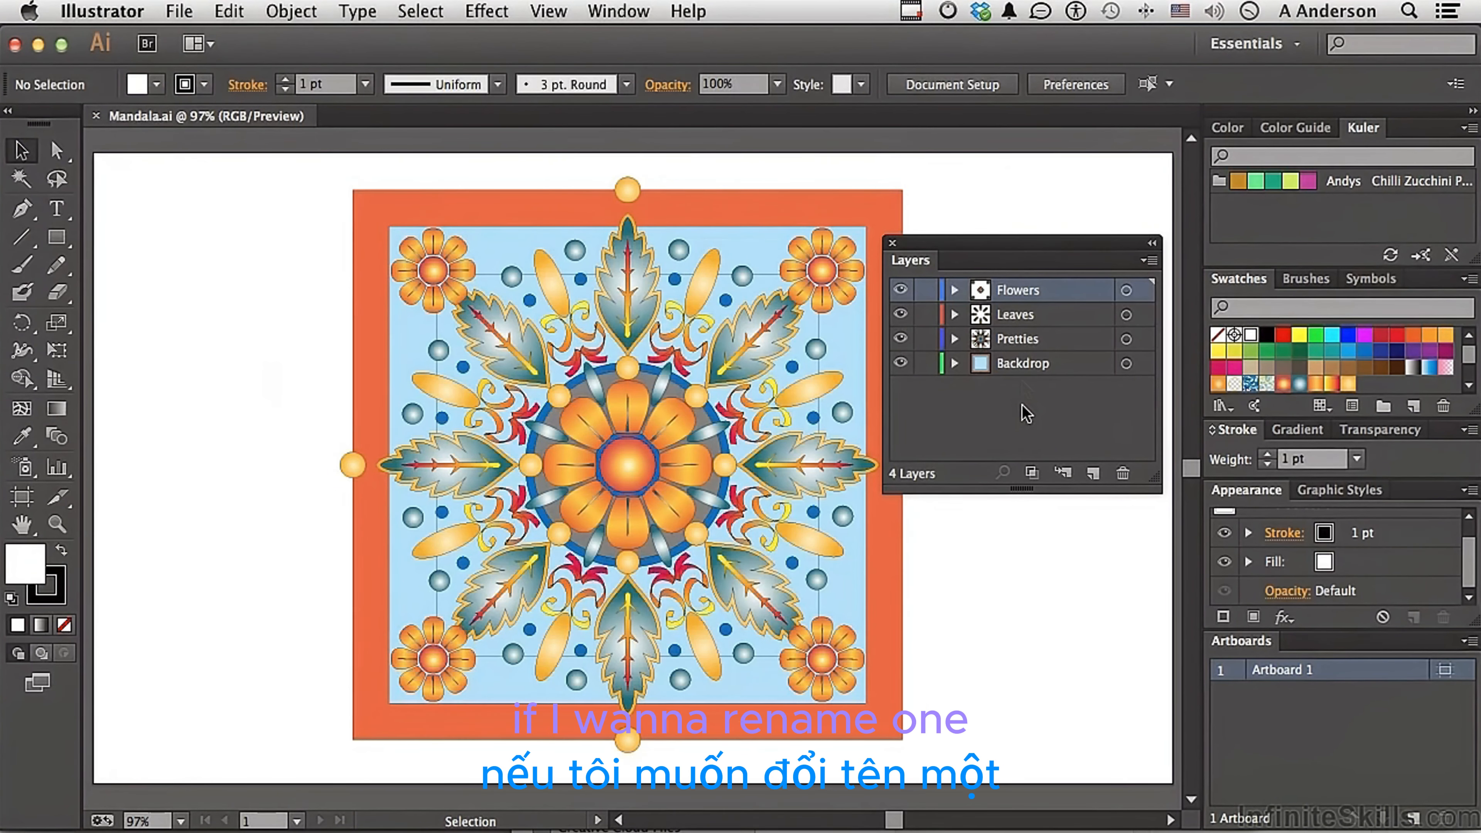
double_click(1015, 289)
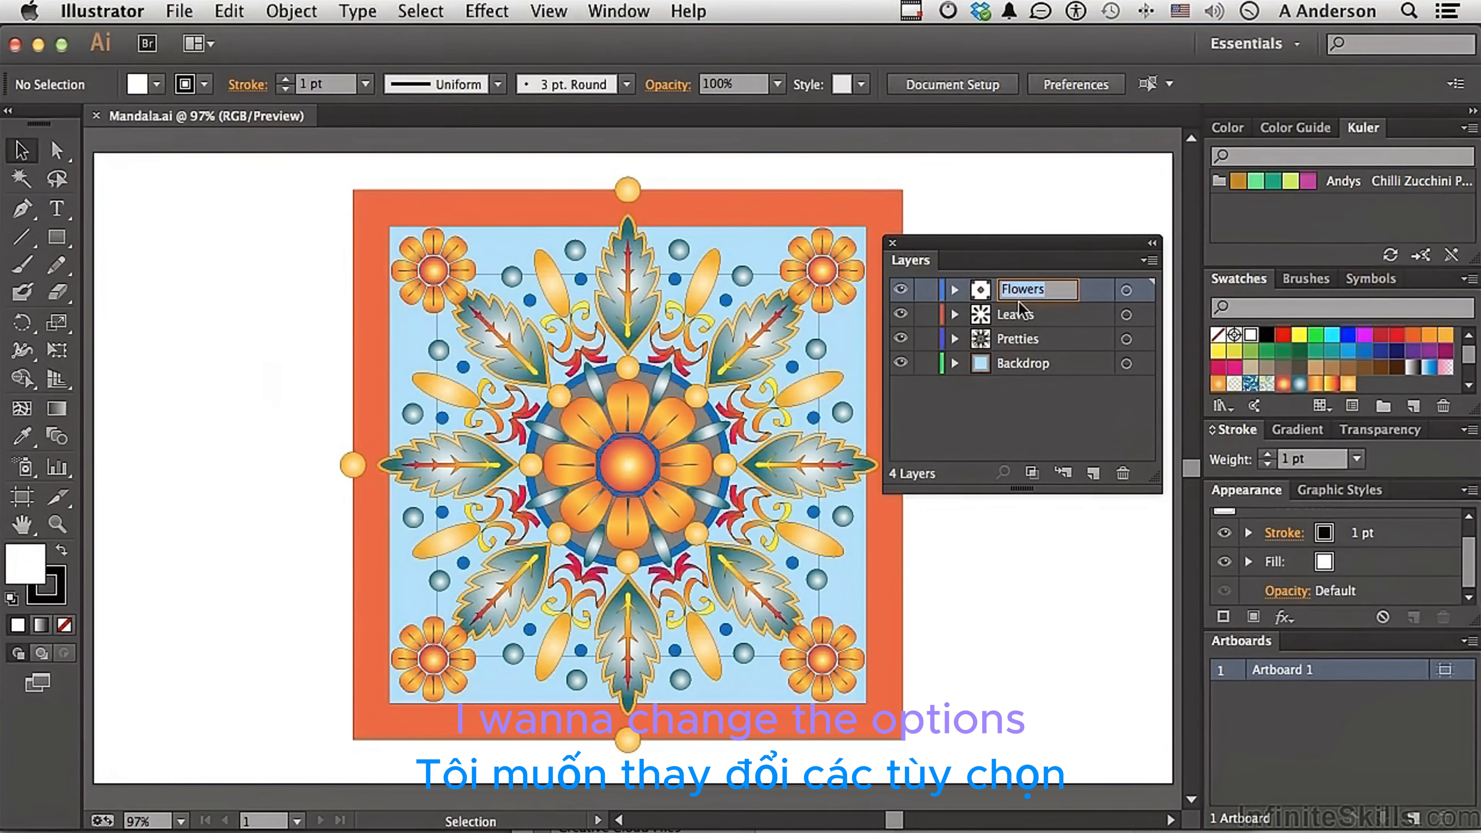
left_click(1021, 315)
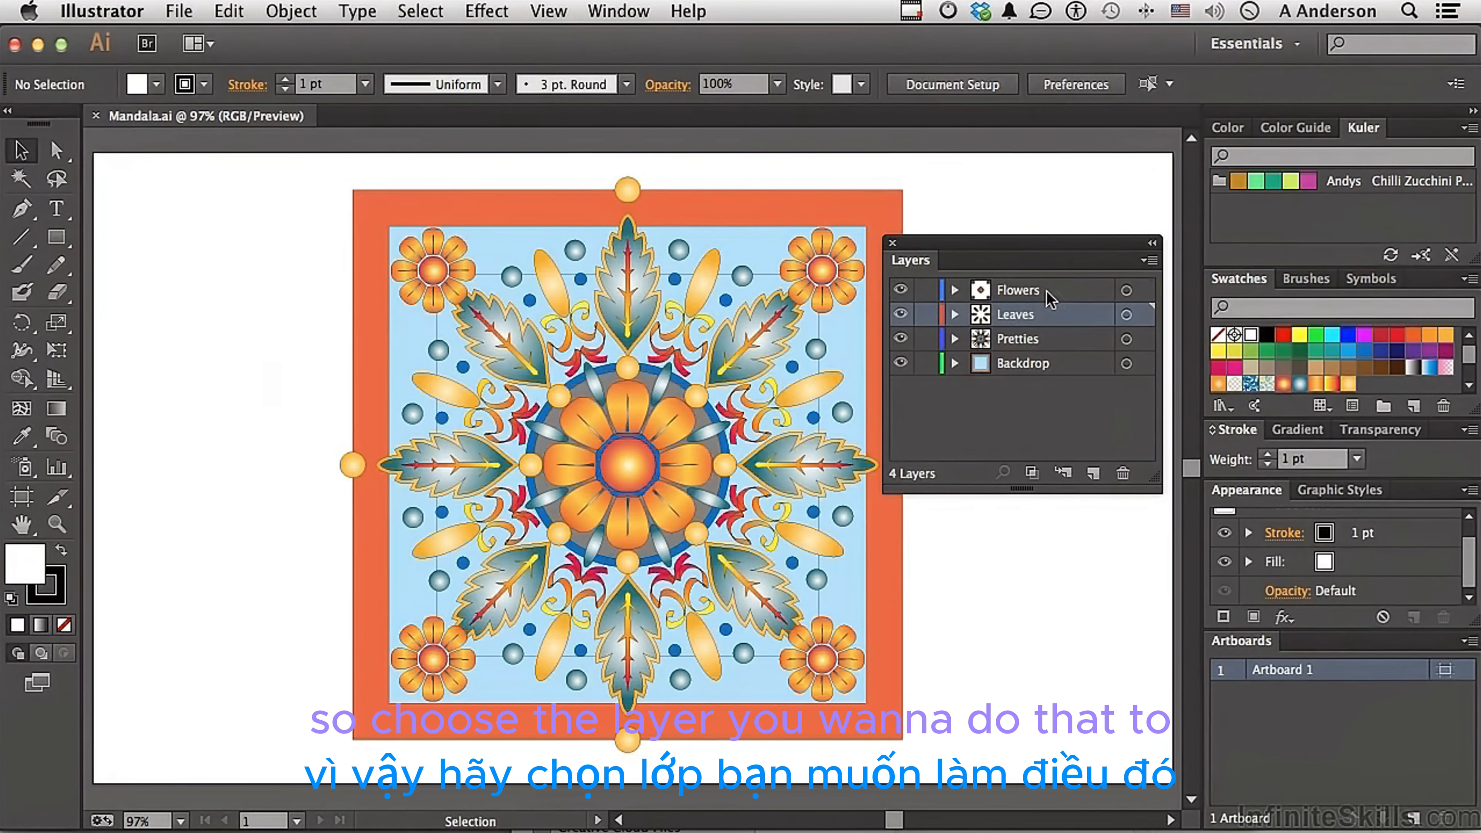
double_click(981, 295)
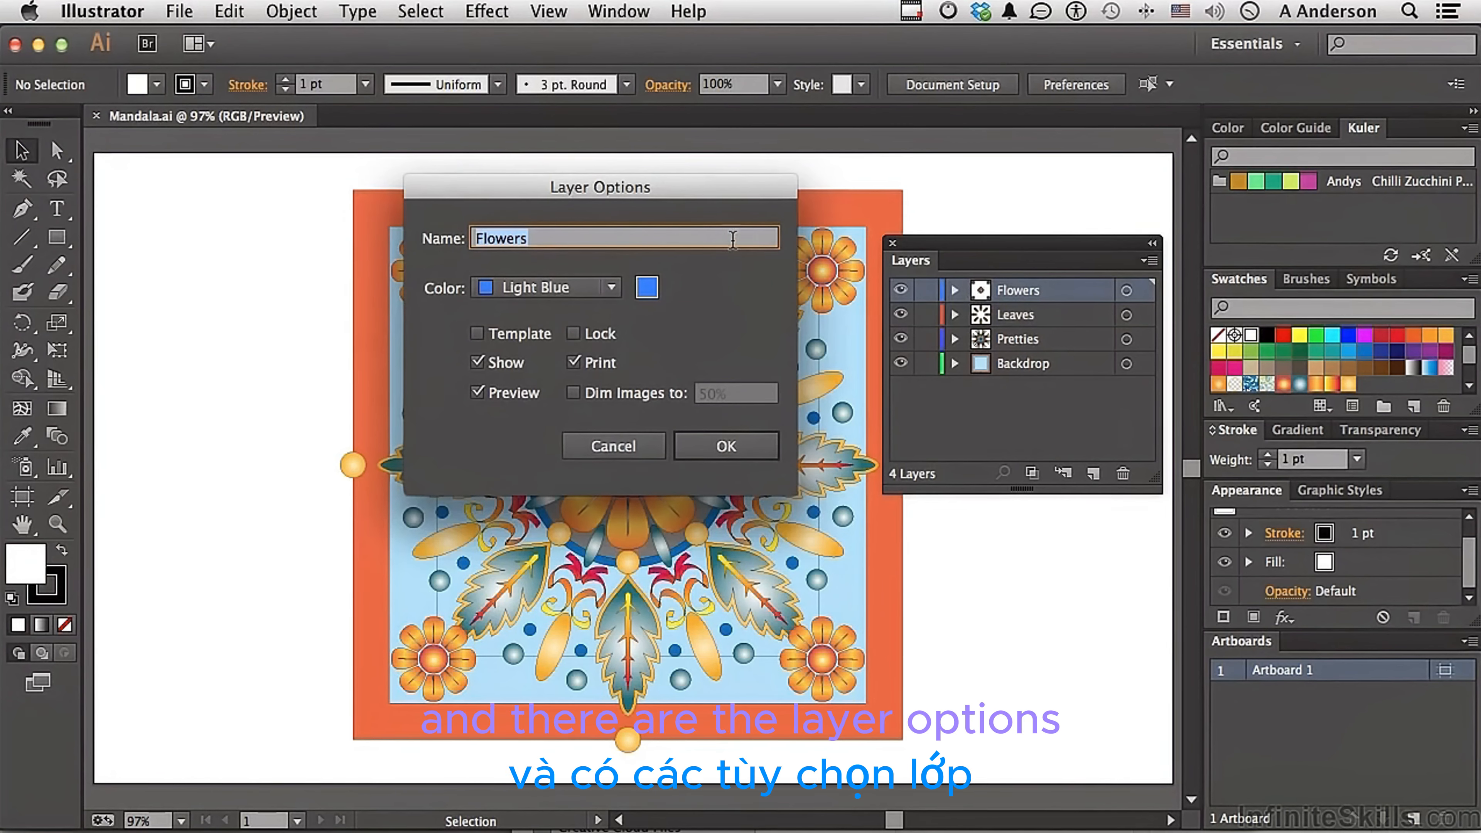
left_click_drag(692, 187, 714, 174)
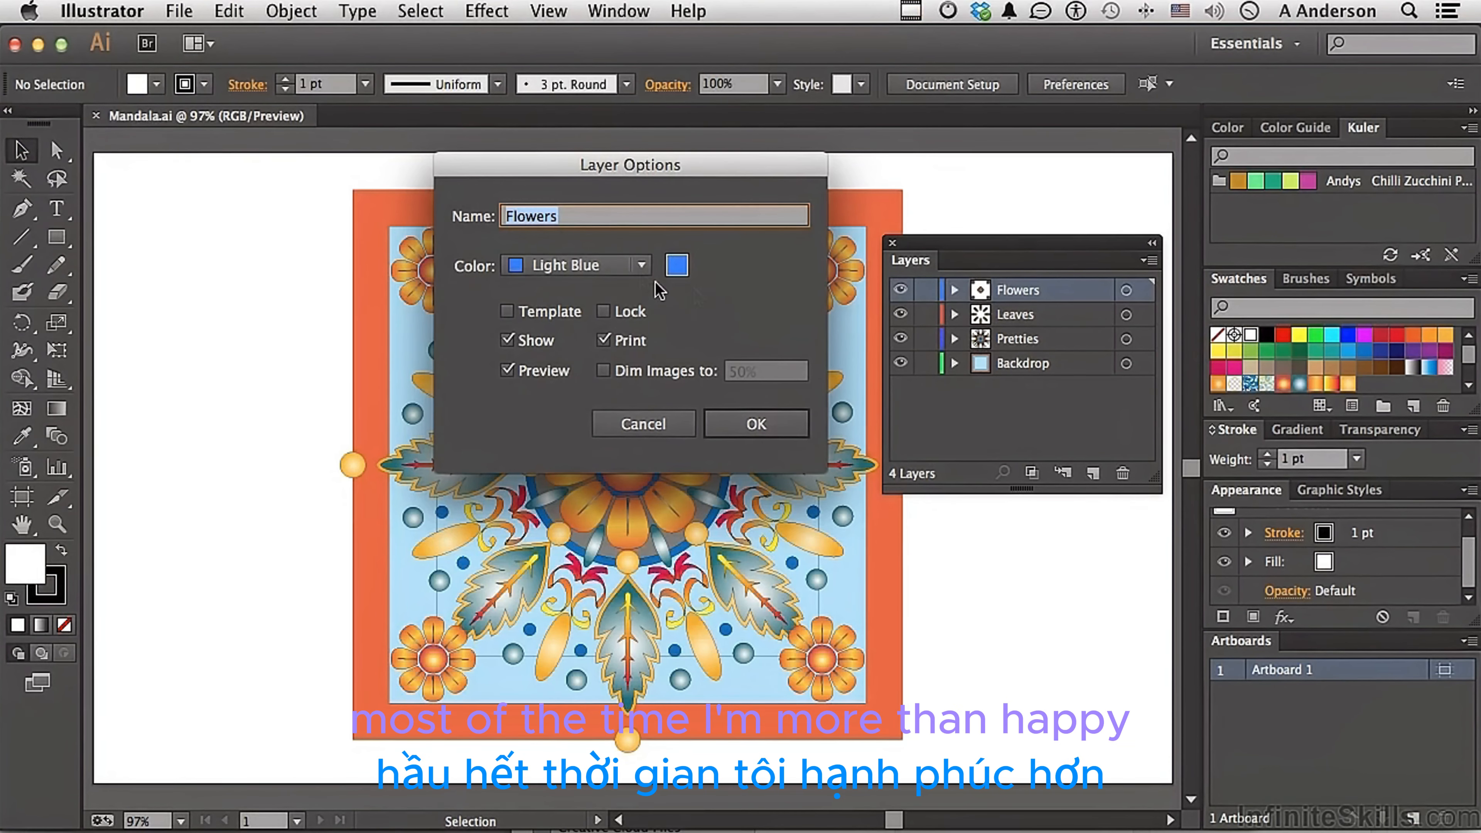
View the selection colors available for the Flowers layer, then turn its Template option on and back off
left_click(641, 266)
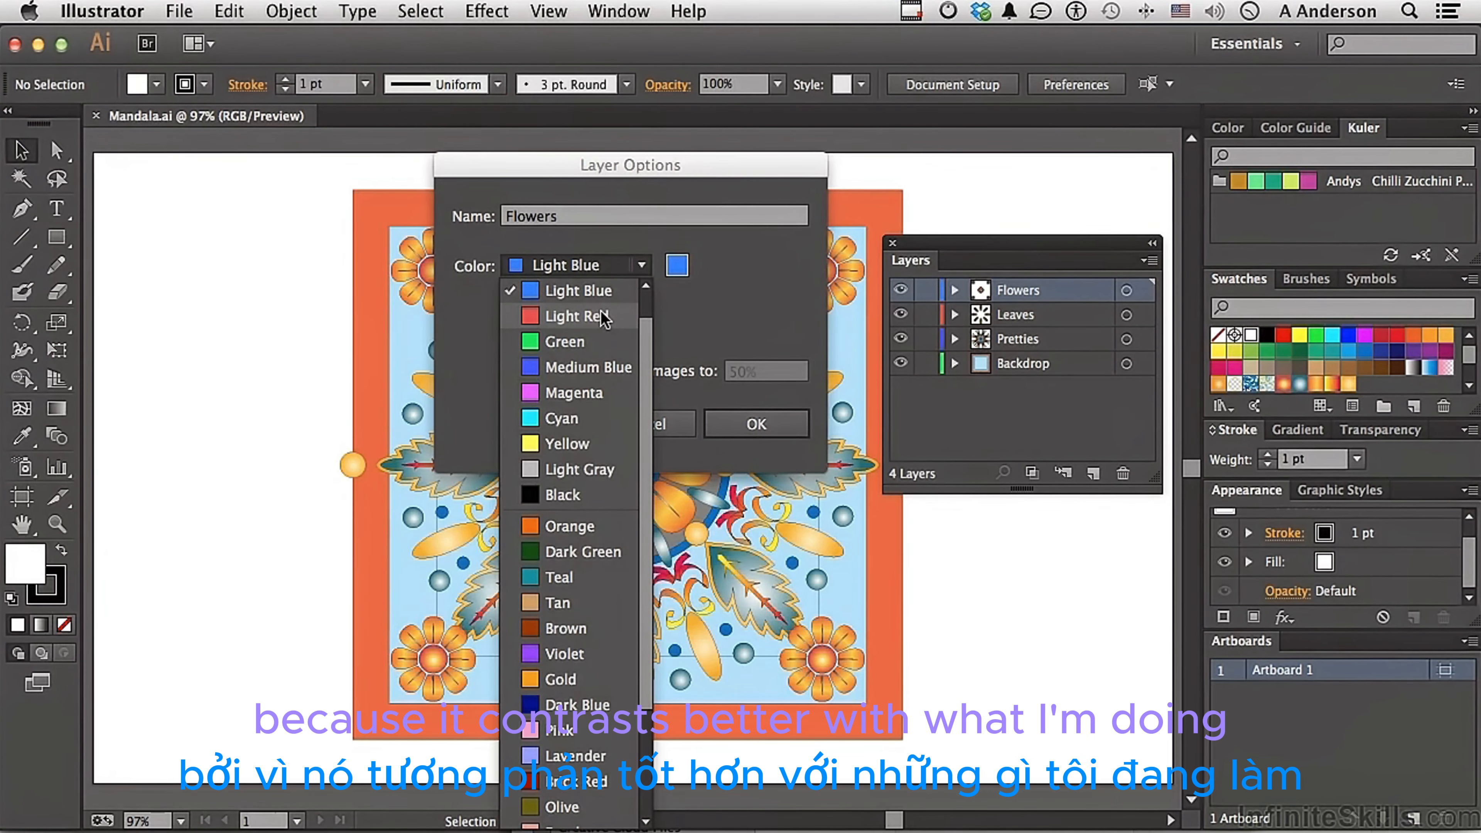
left_click(729, 302)
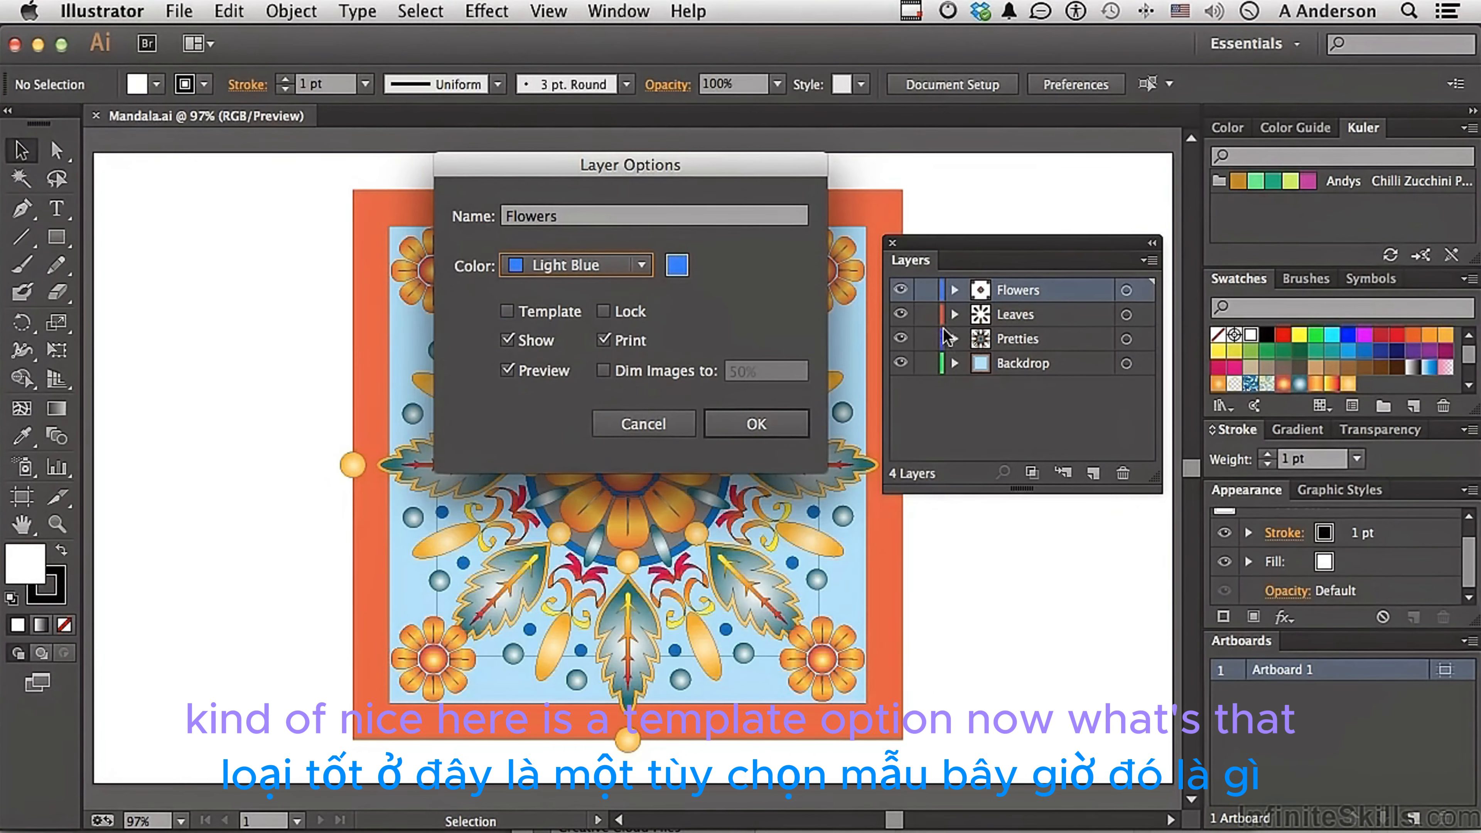
left_click(542, 311)
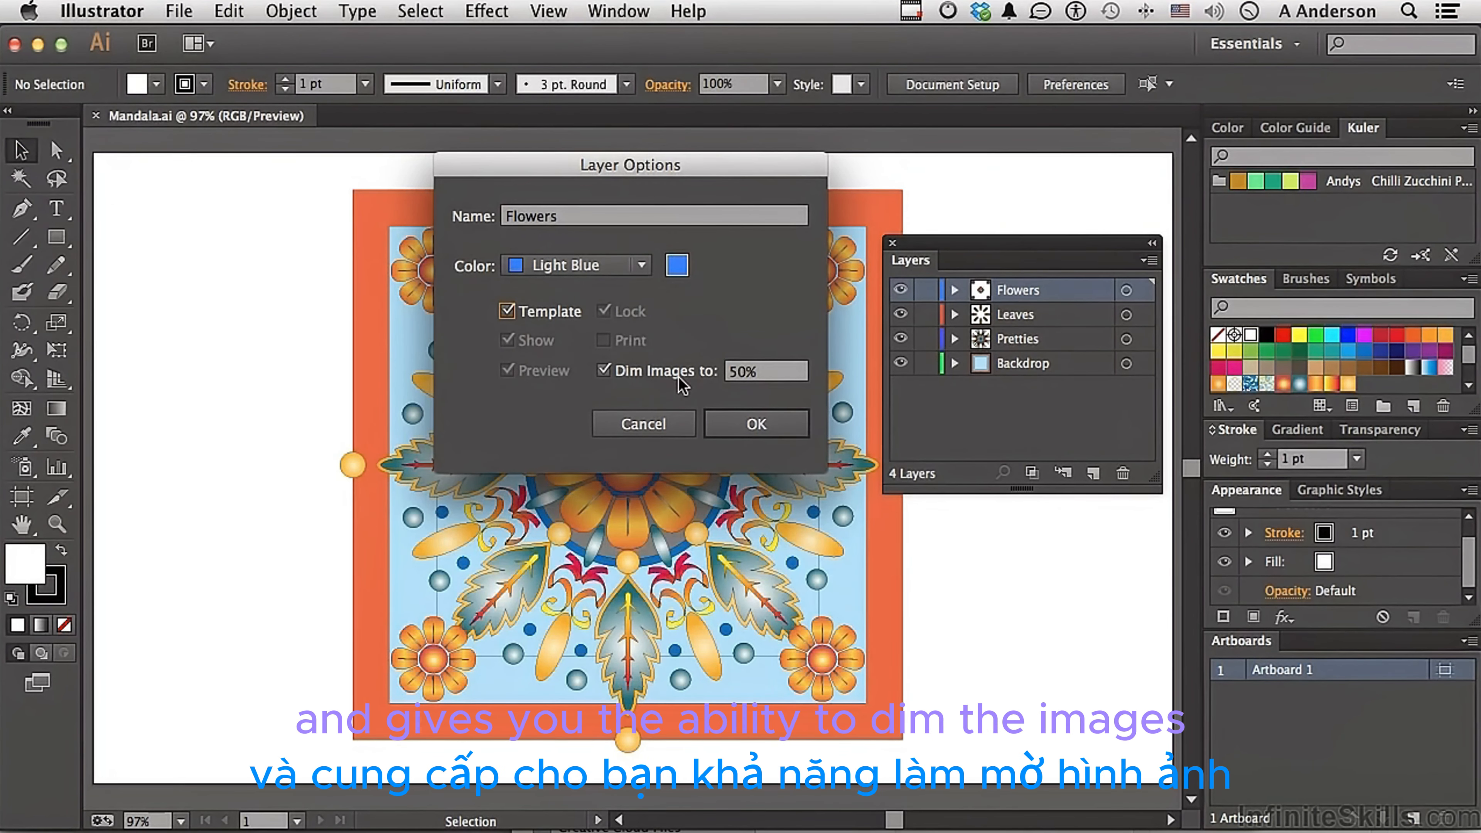
left_click(542, 304)
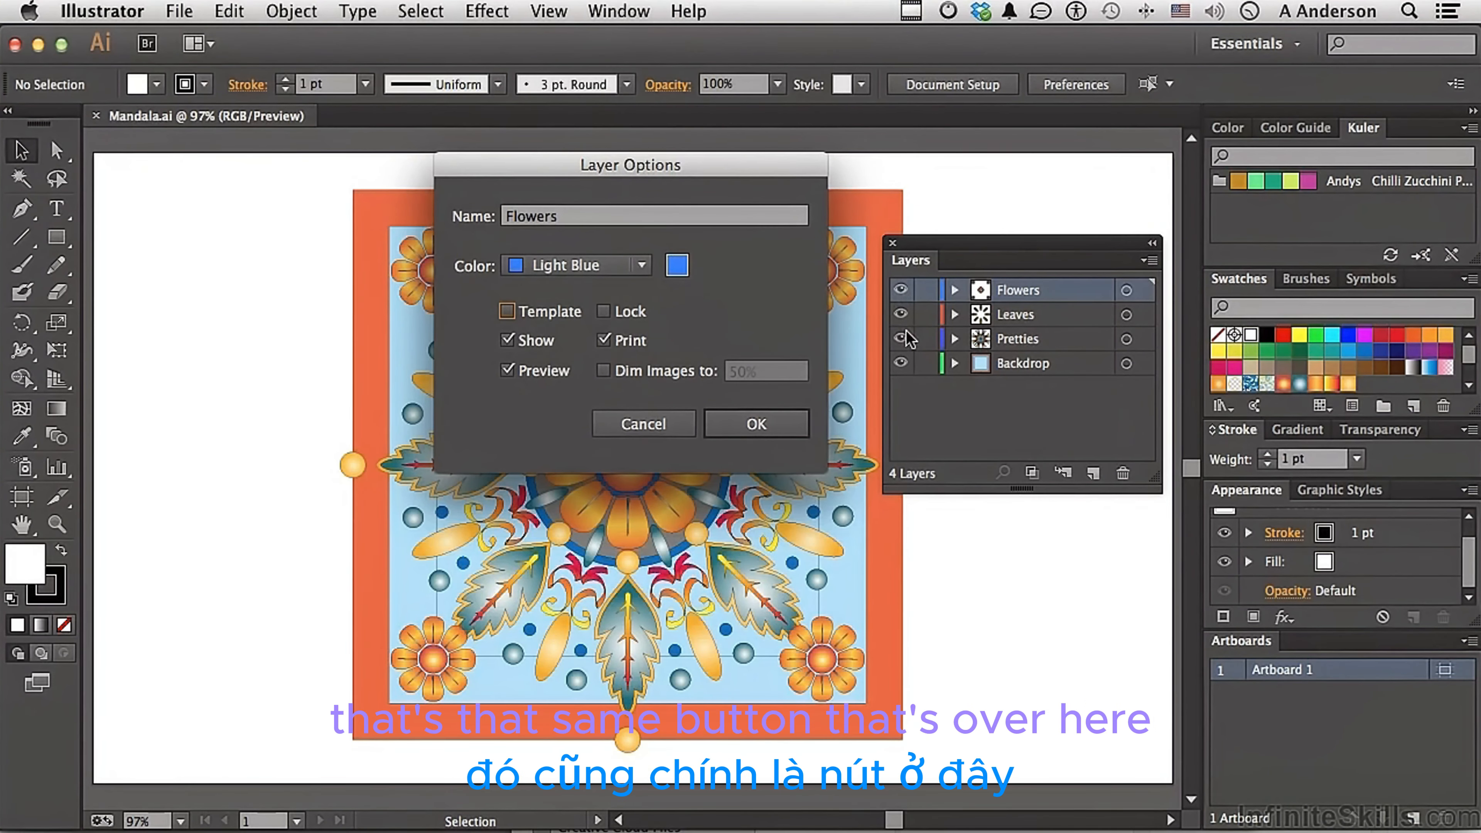
Toggle the Print, Preview and Dim Images options of the Flowers layer and return each to its original setting
left_click(620, 339)
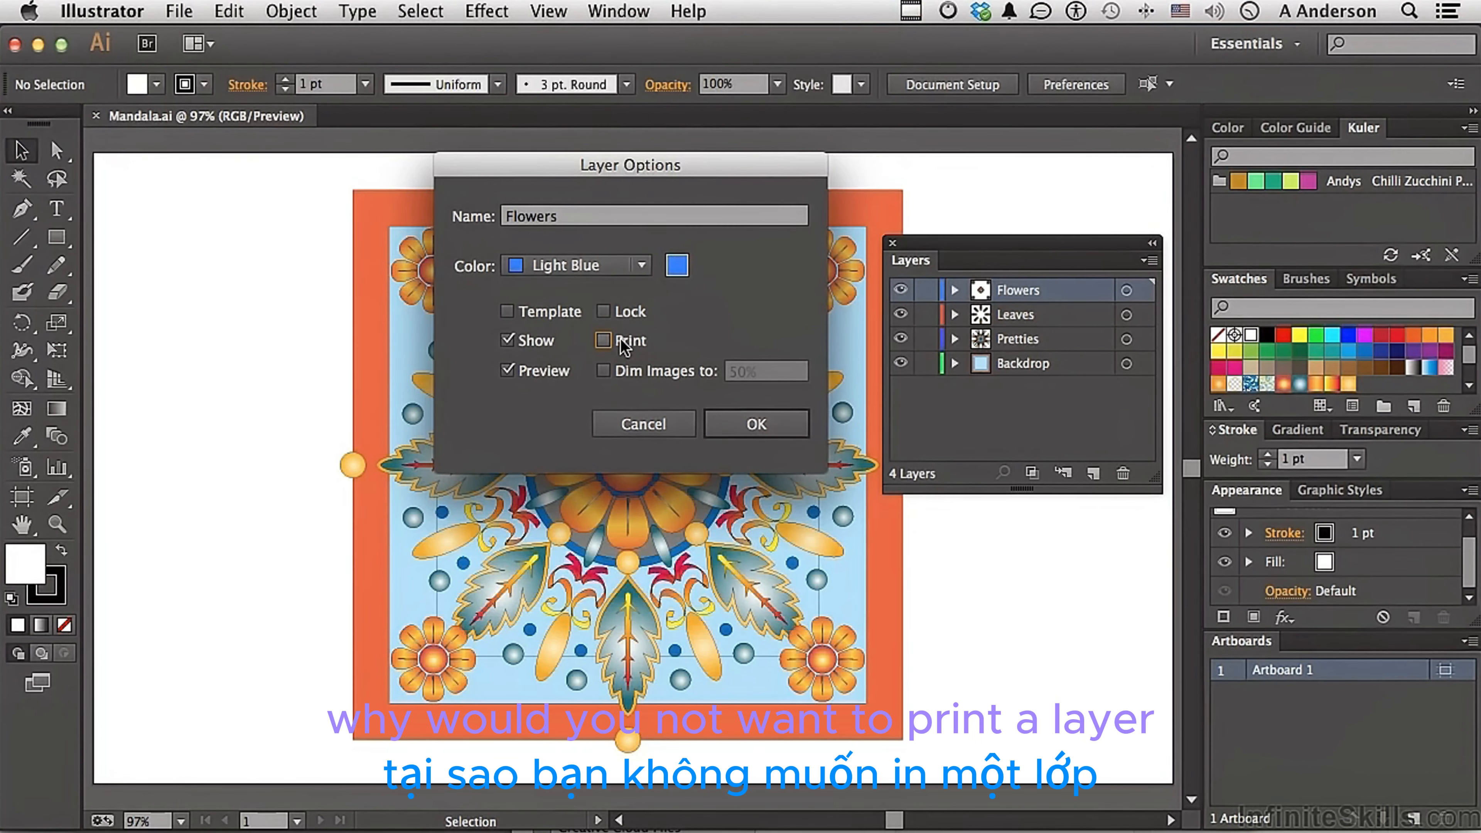
left_click(621, 339)
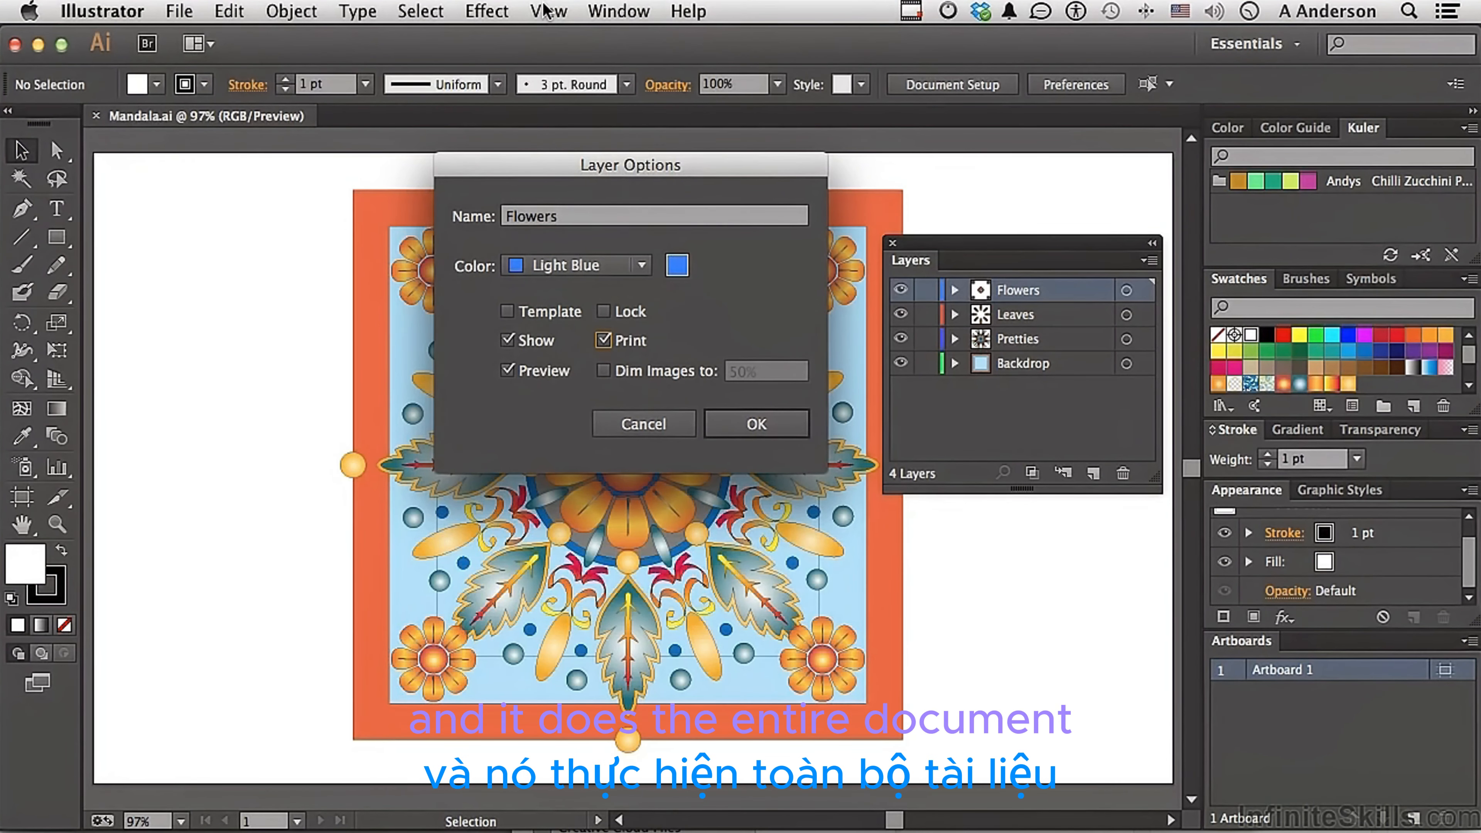
left_click(538, 375)
left_click(538, 375)
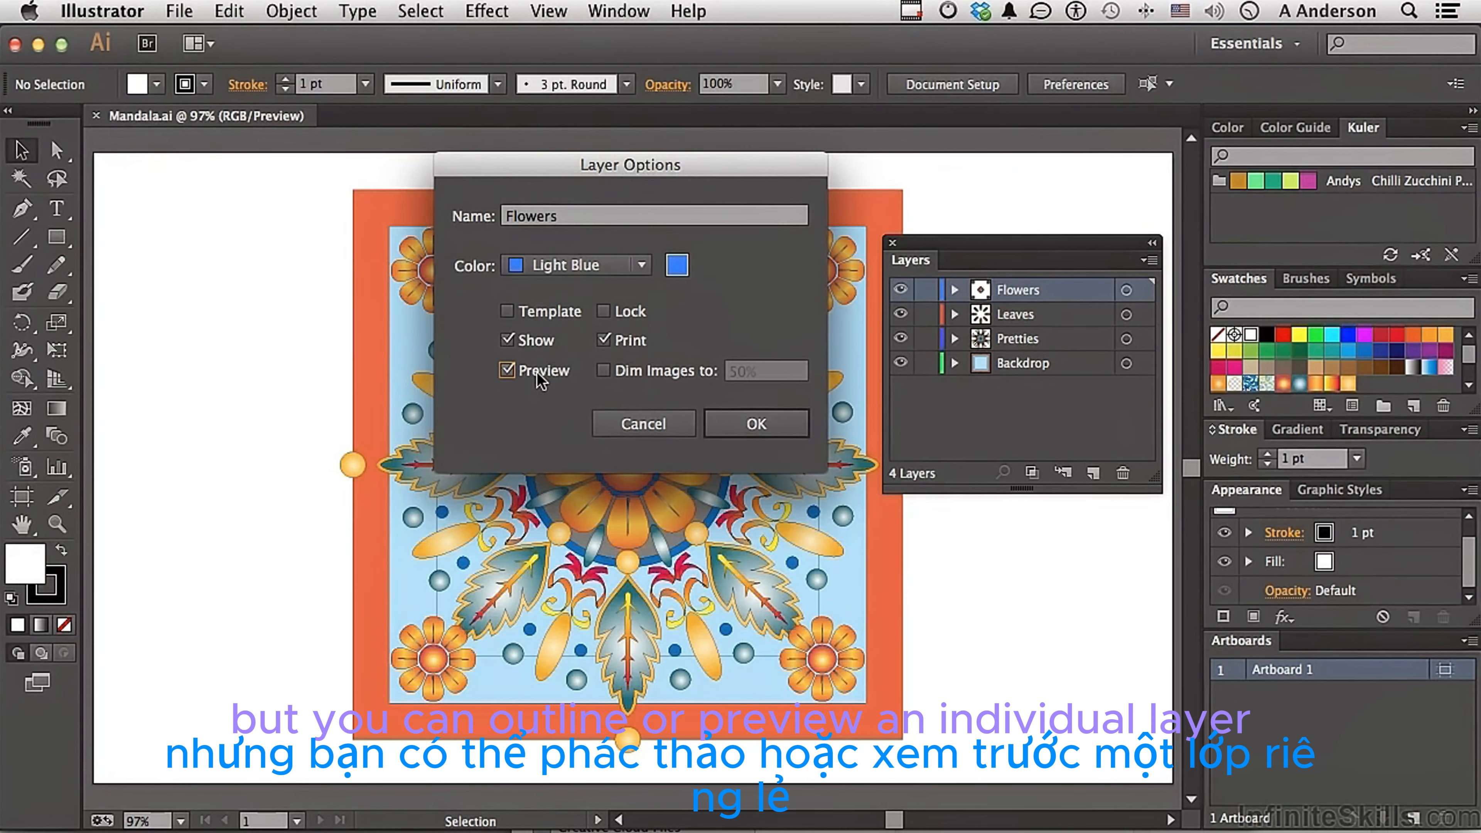
left_click(656, 372)
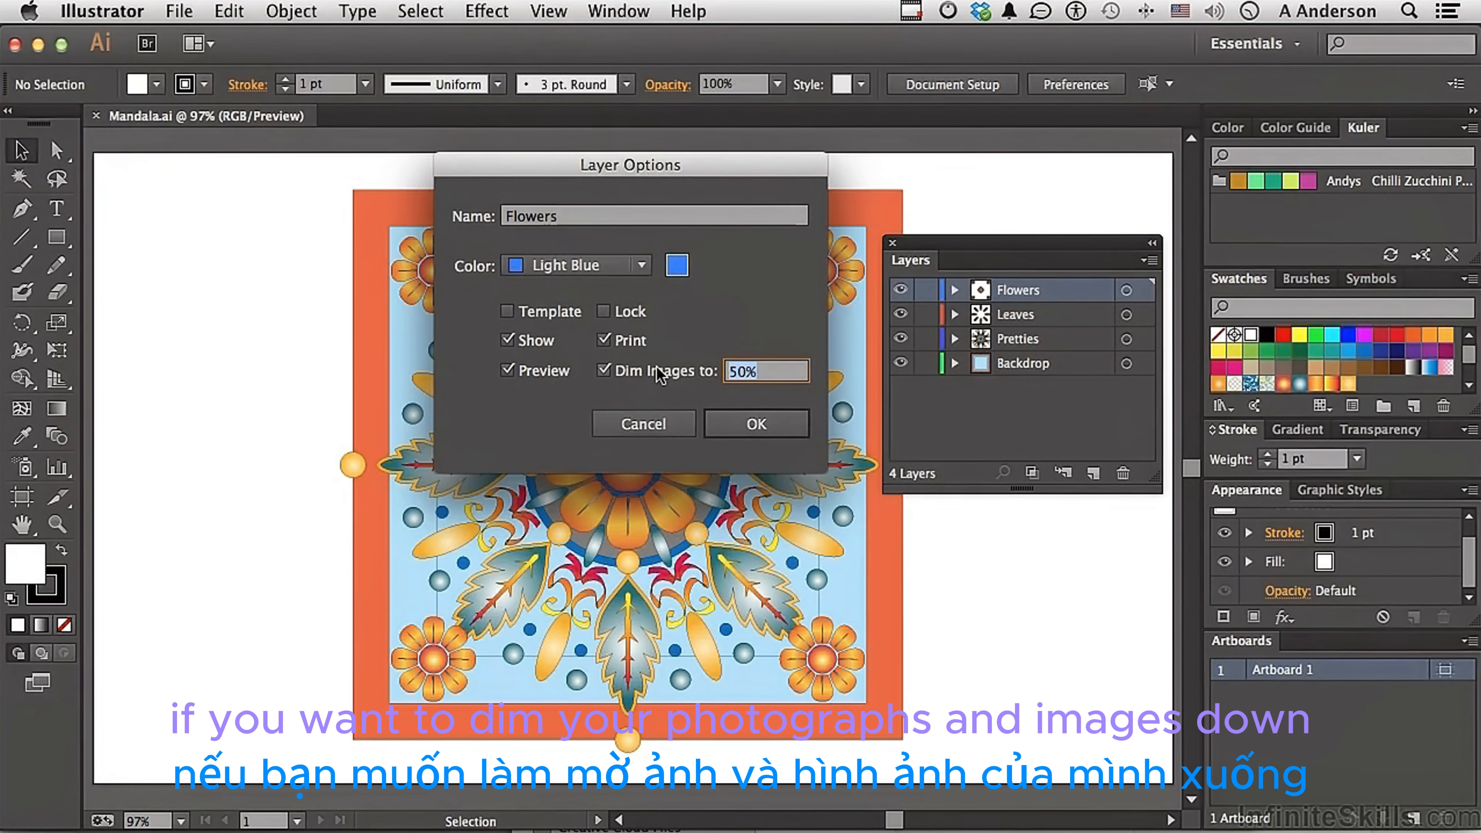
left_click(658, 368)
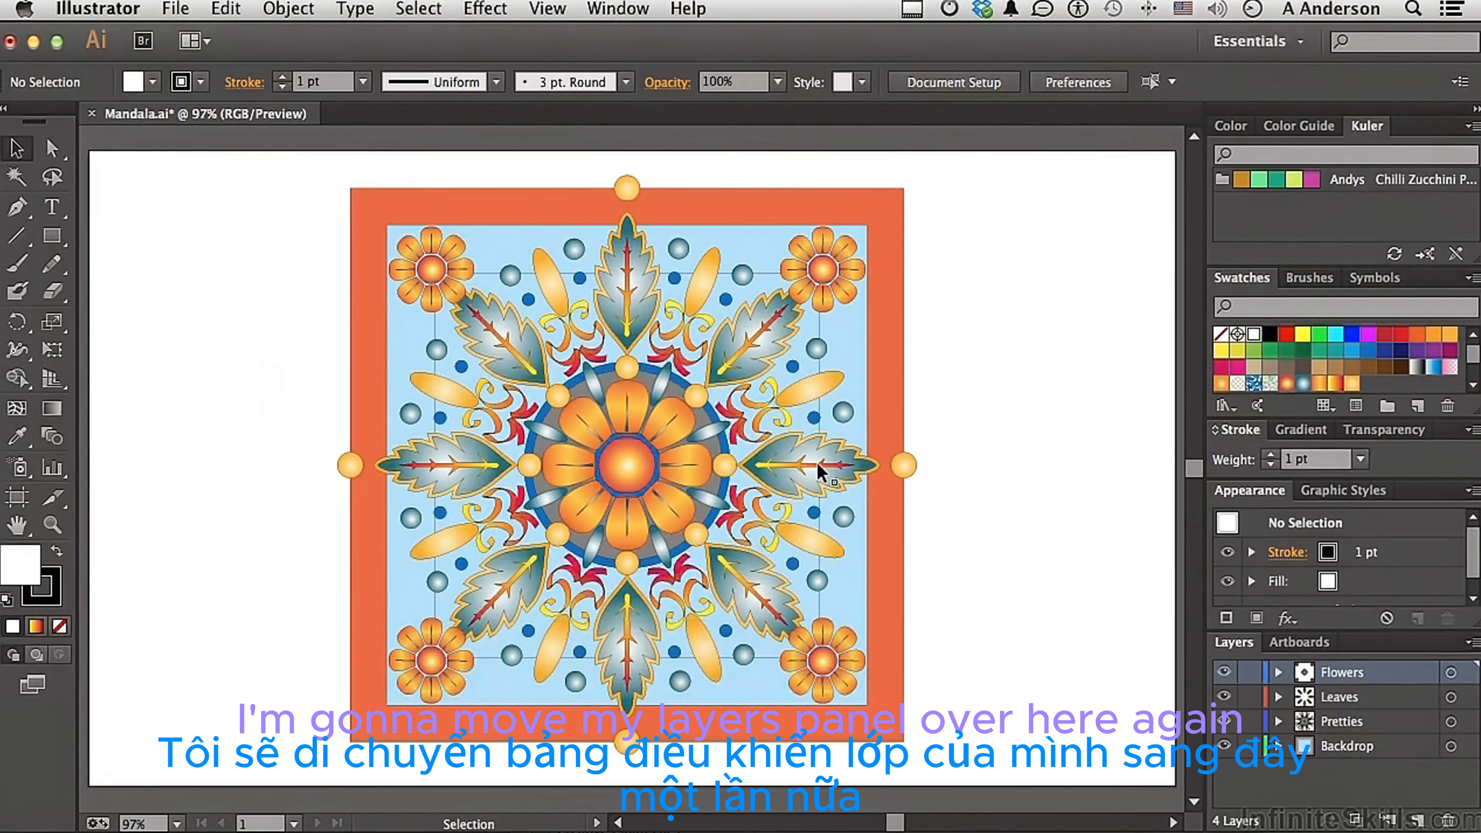
Float the Layers panel over the canvas again and view its layer commands, including New Sublayer
left_click_drag(1231, 649, 902, 234)
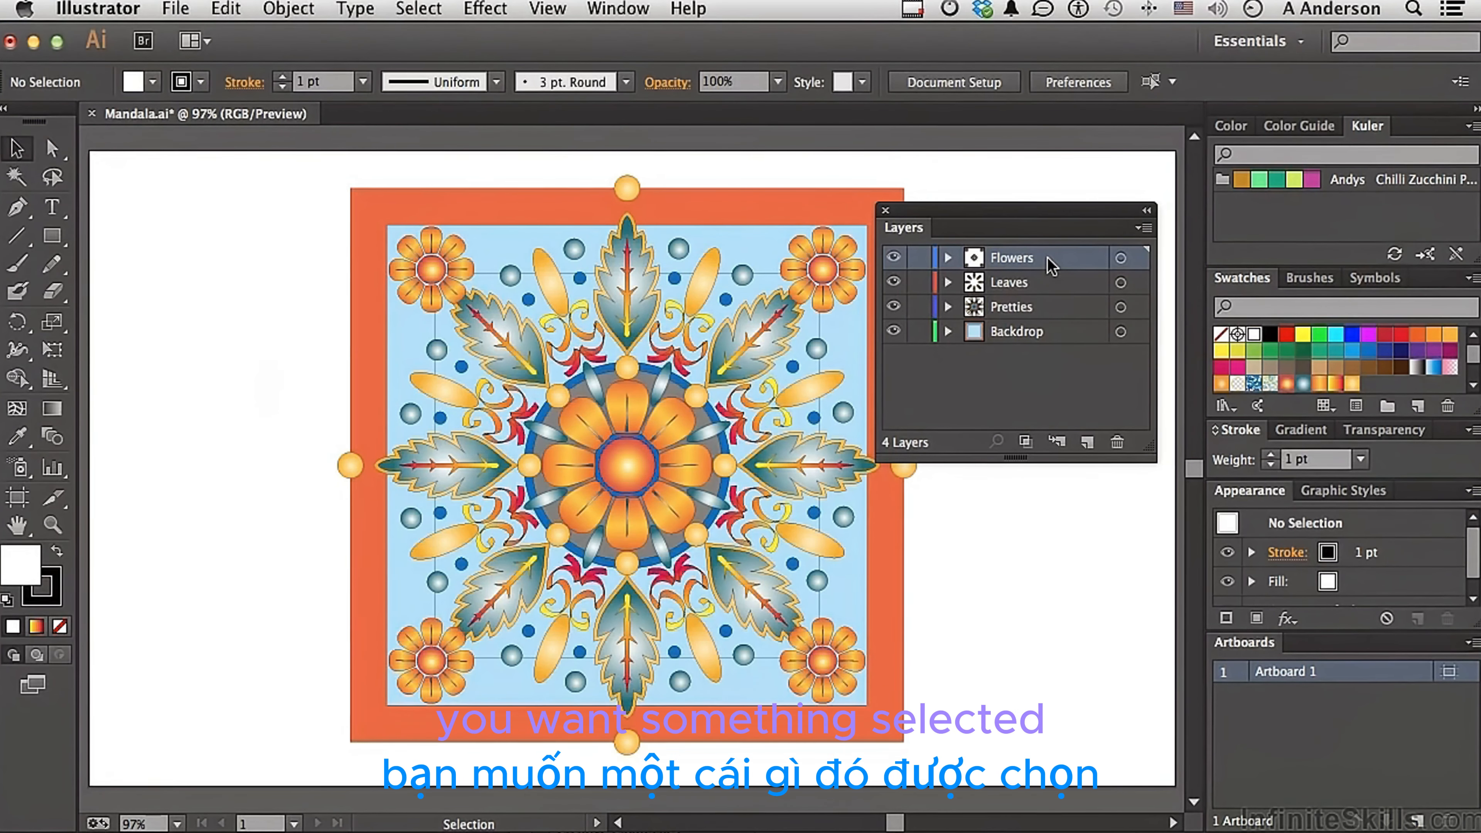
left_click(1143, 229)
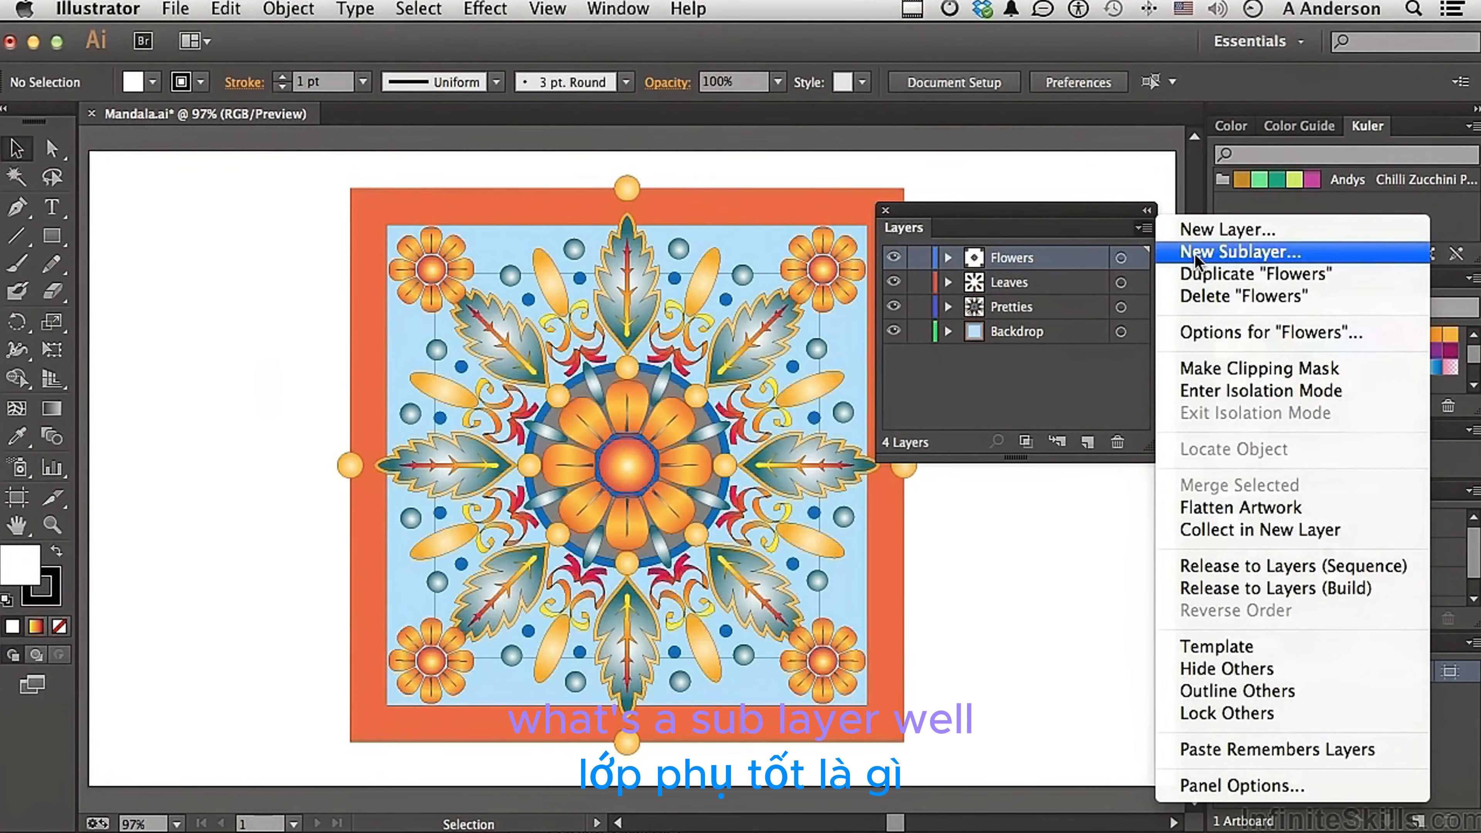
left_click(1095, 416)
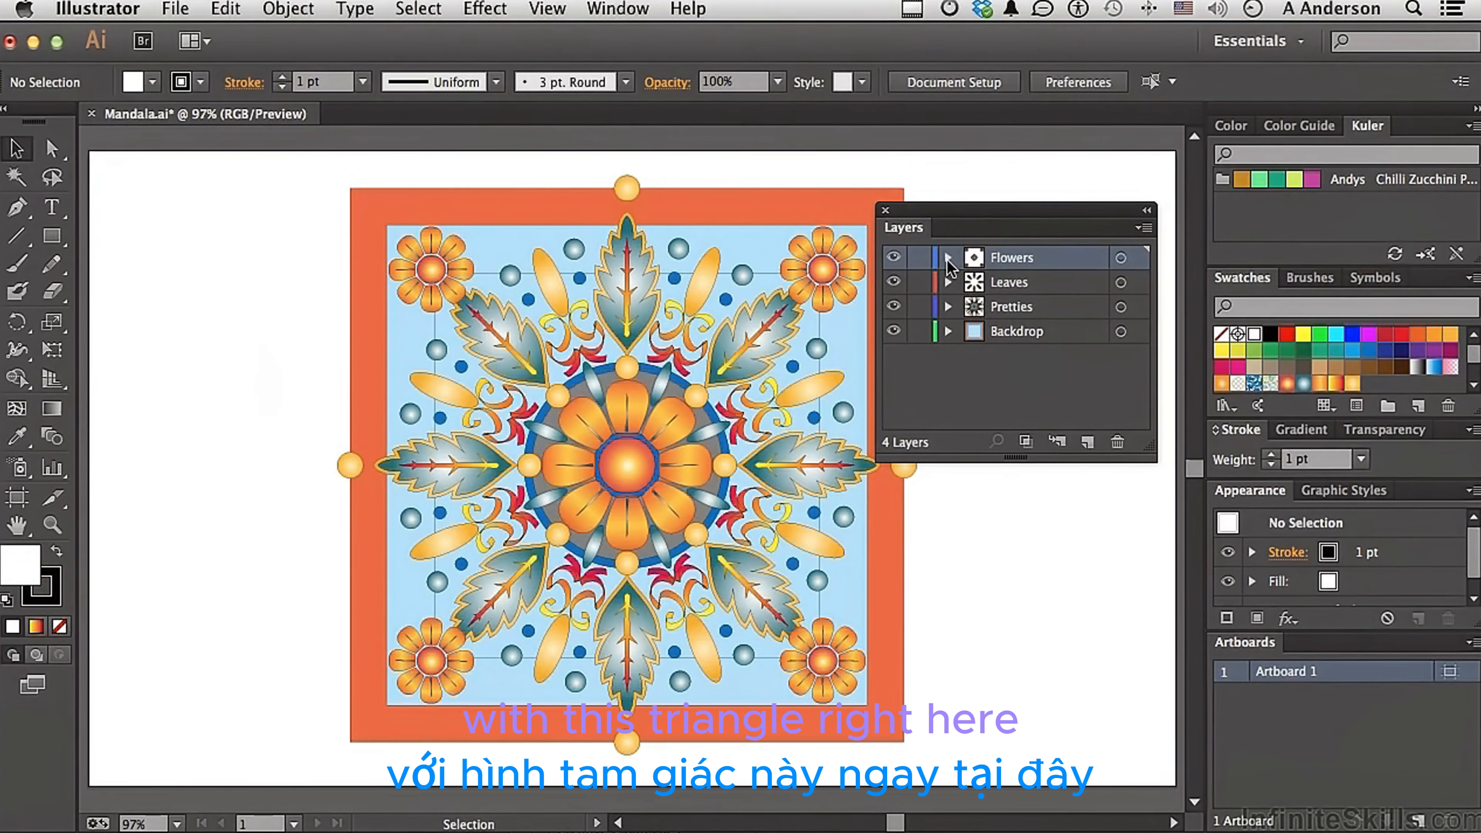
Expand the Flowers layer and its first group to examine the nested pieces, then collapse both
left_click(948, 259)
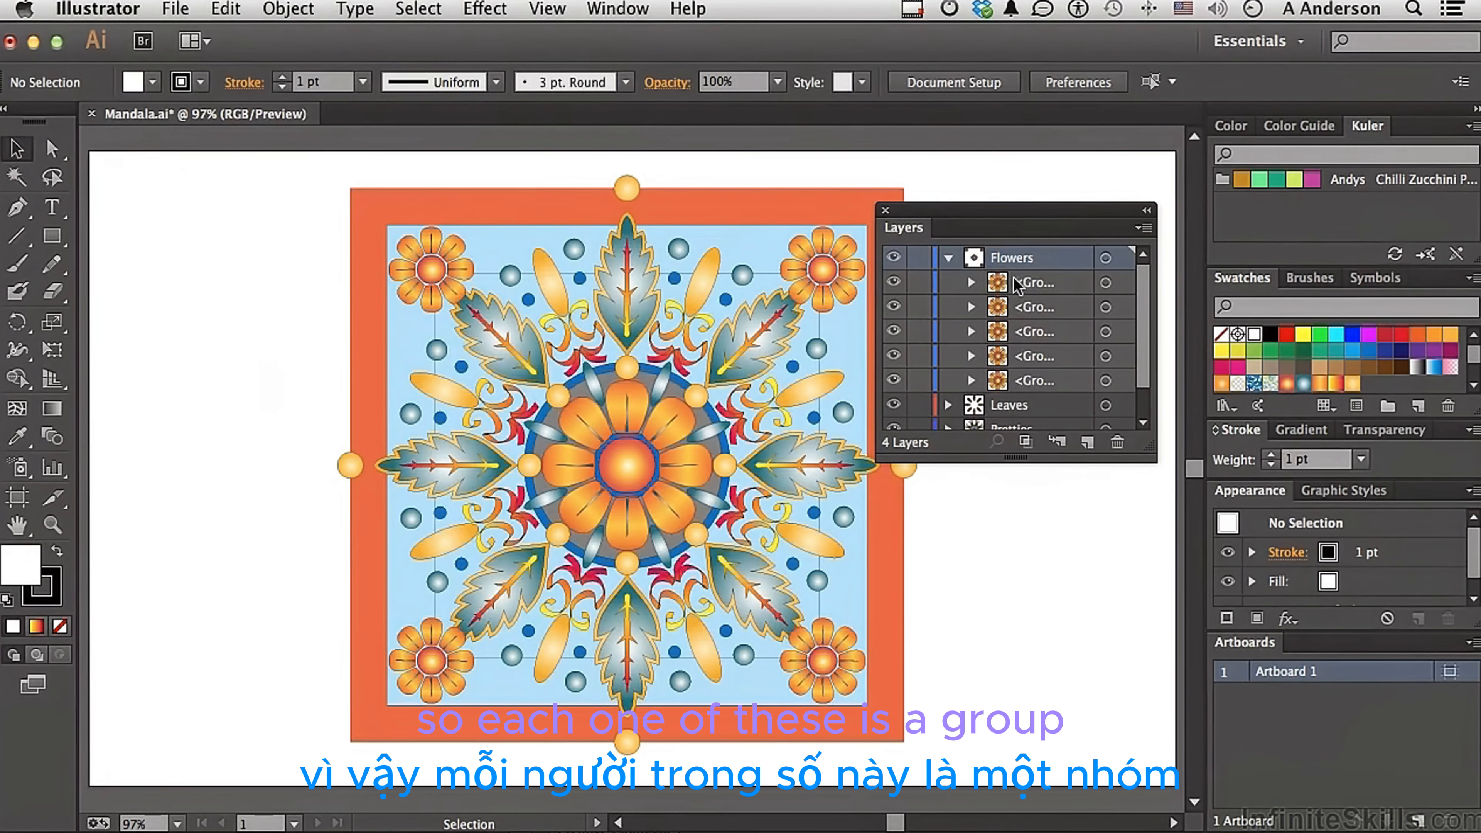
left_click(971, 283)
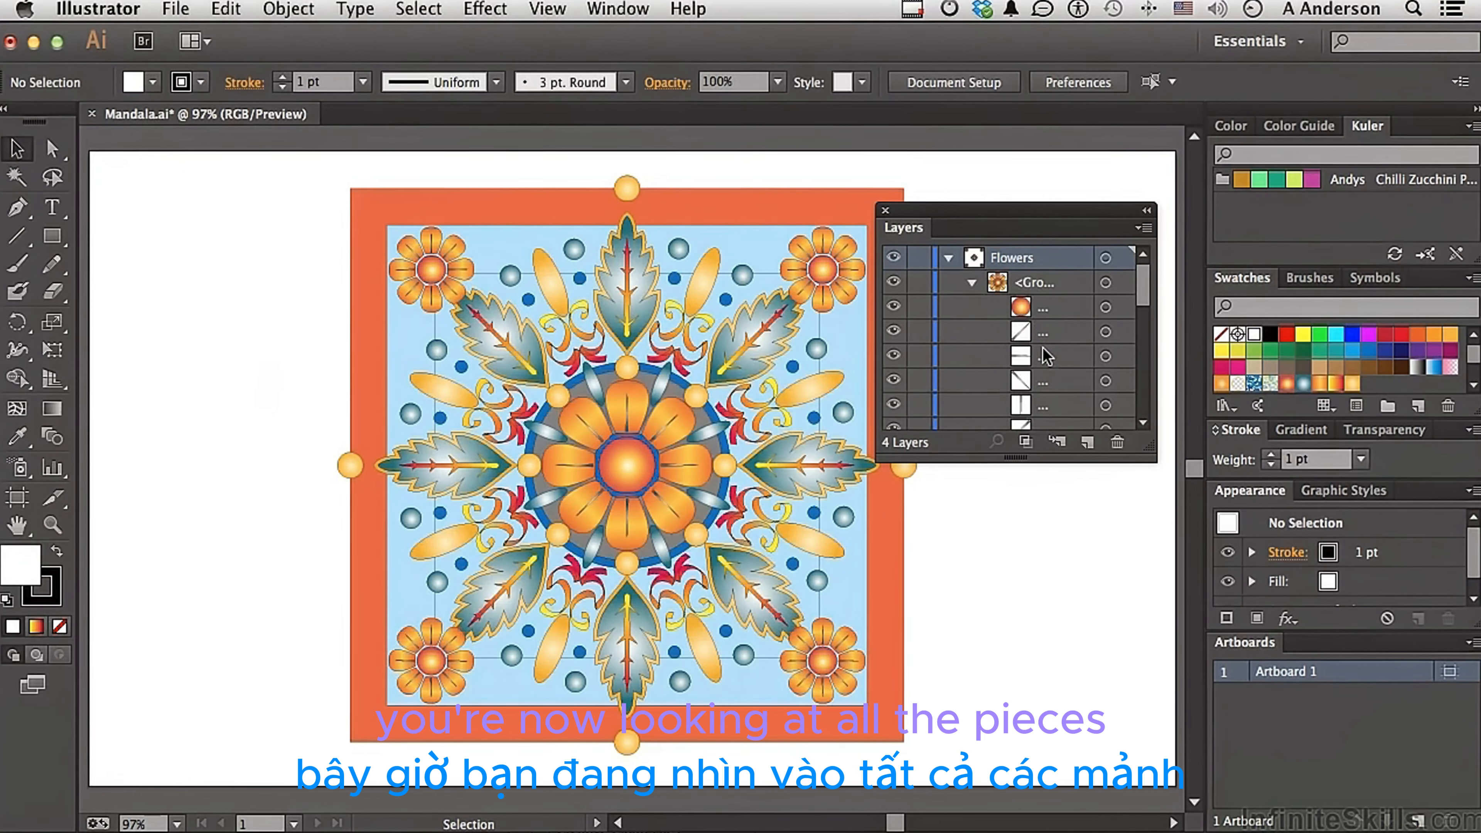
scroll(1042, 347, "down", 3)
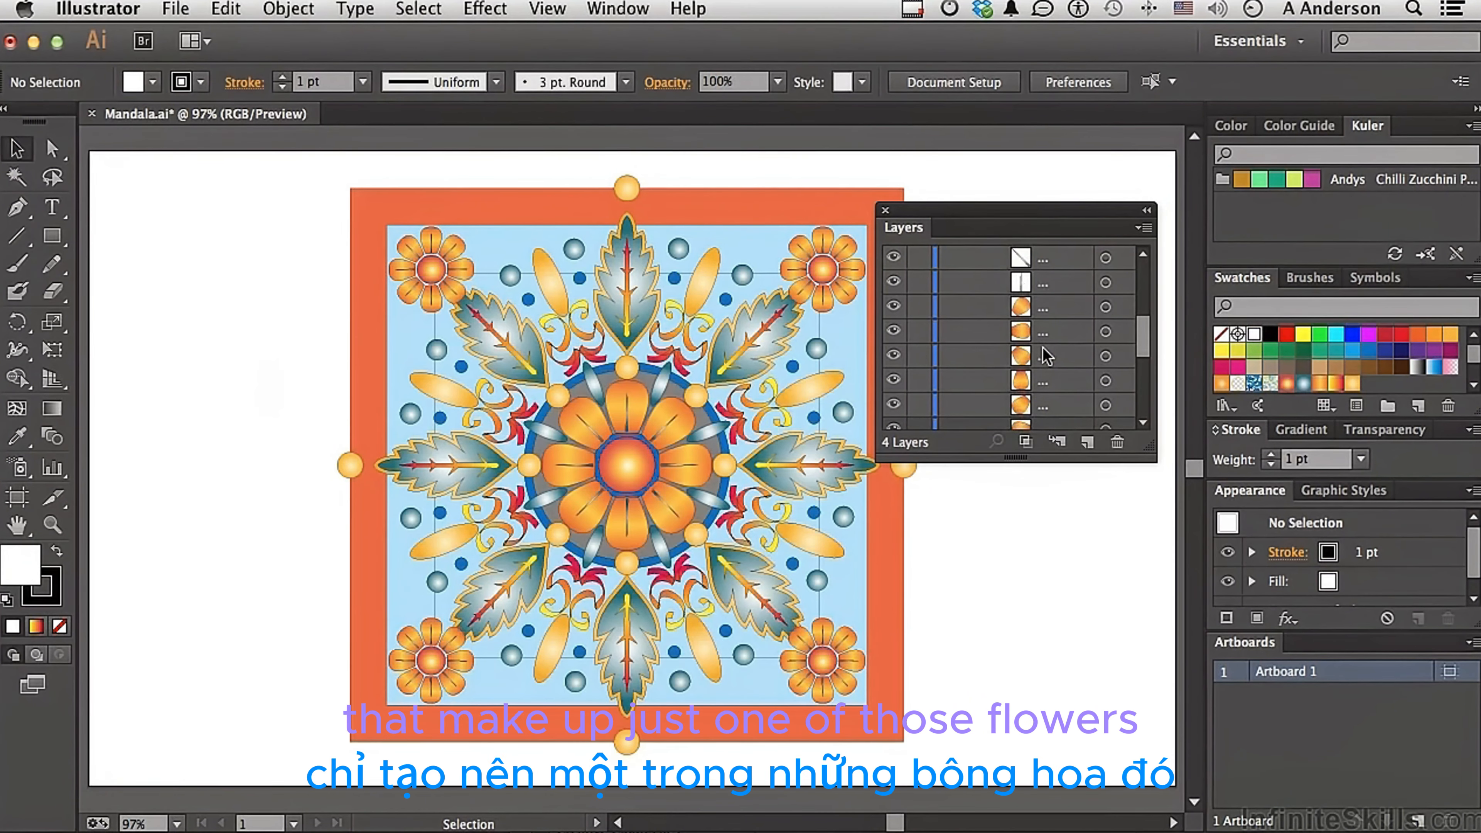
scroll(1042, 347, "down", 3)
scroll(1042, 347, "down", 1)
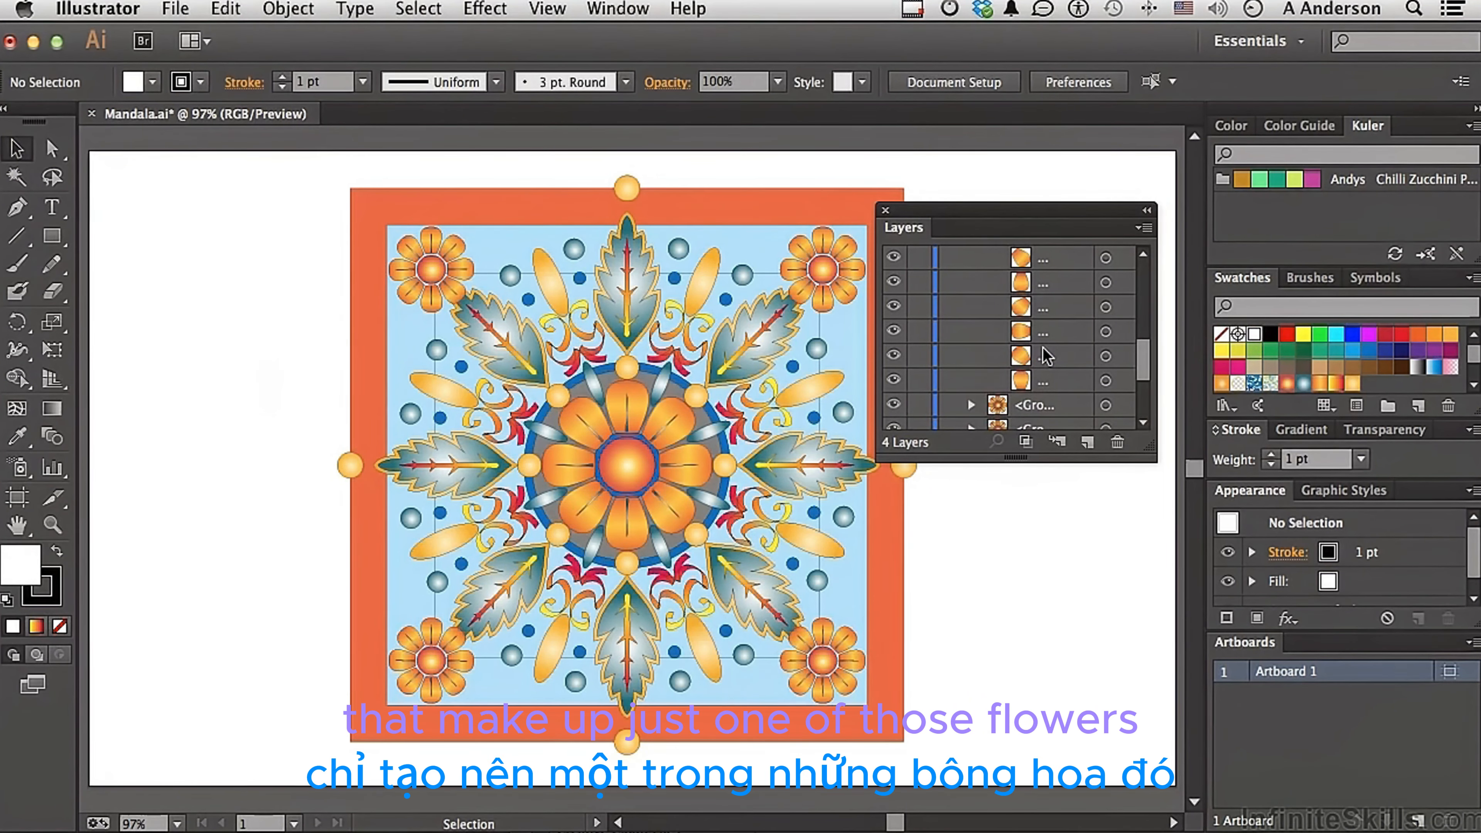
scroll(1047, 357, "up", 7)
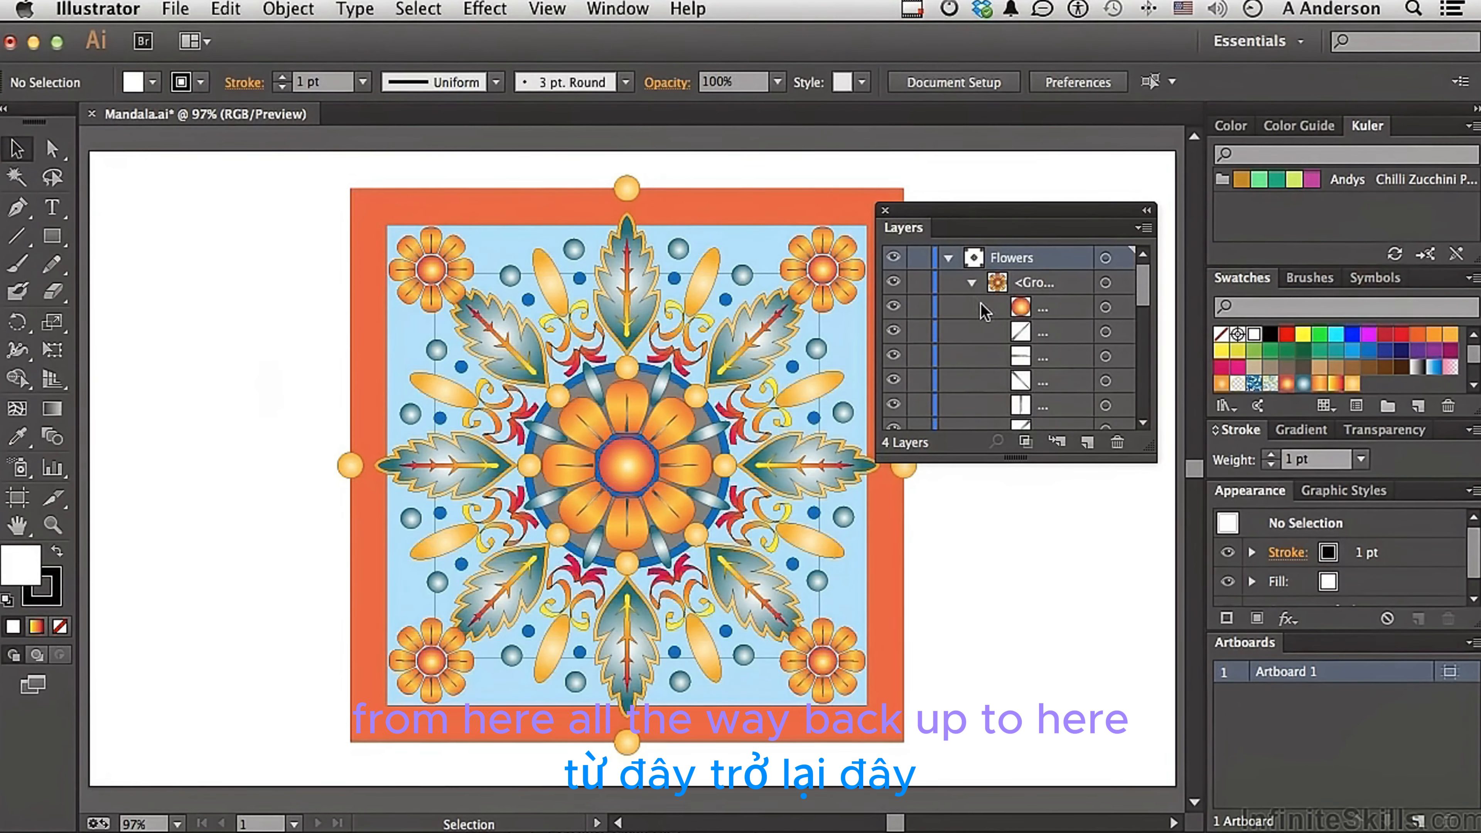
left_click(972, 284)
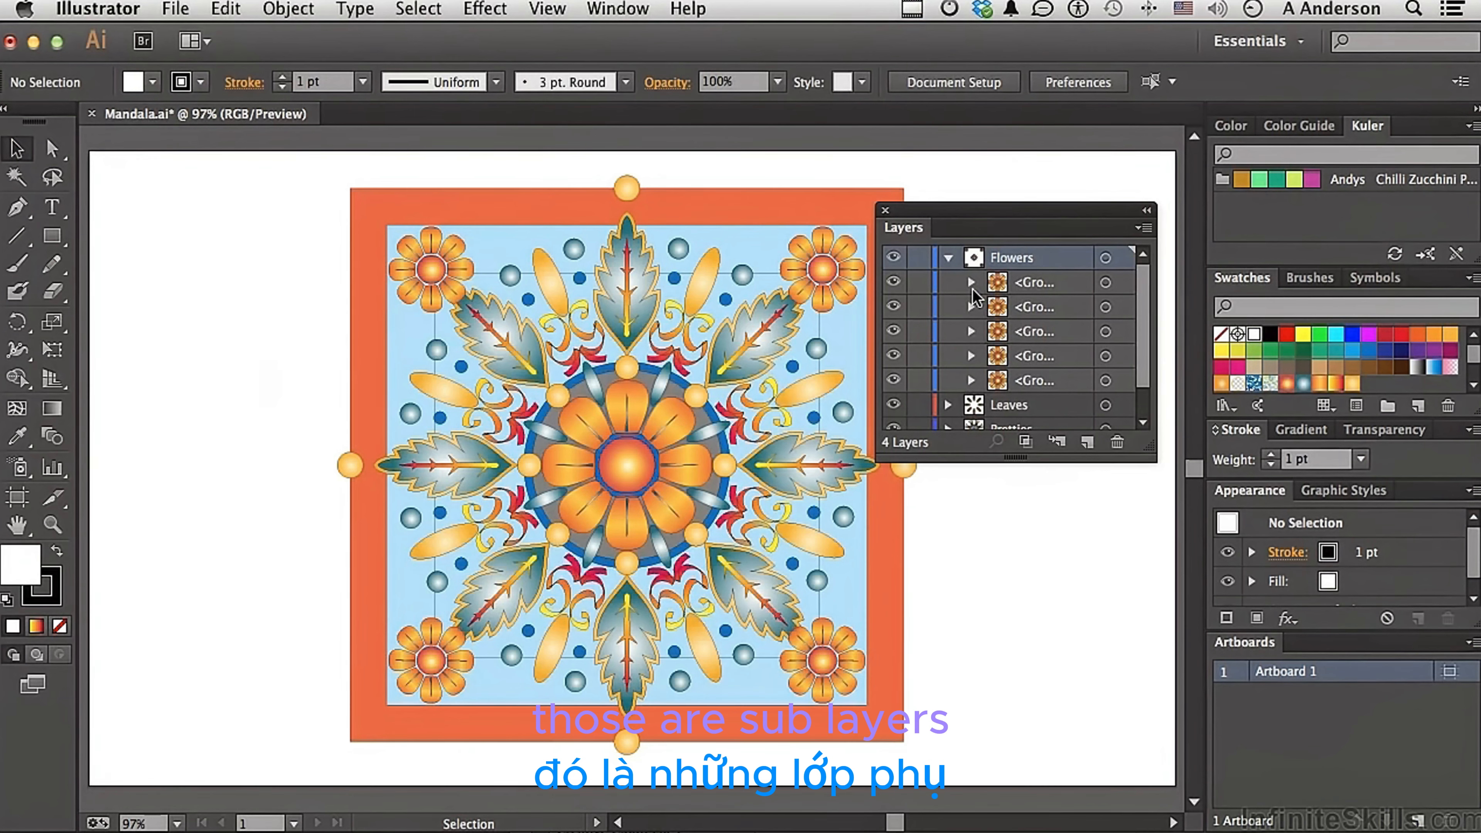
left_click(948, 258)
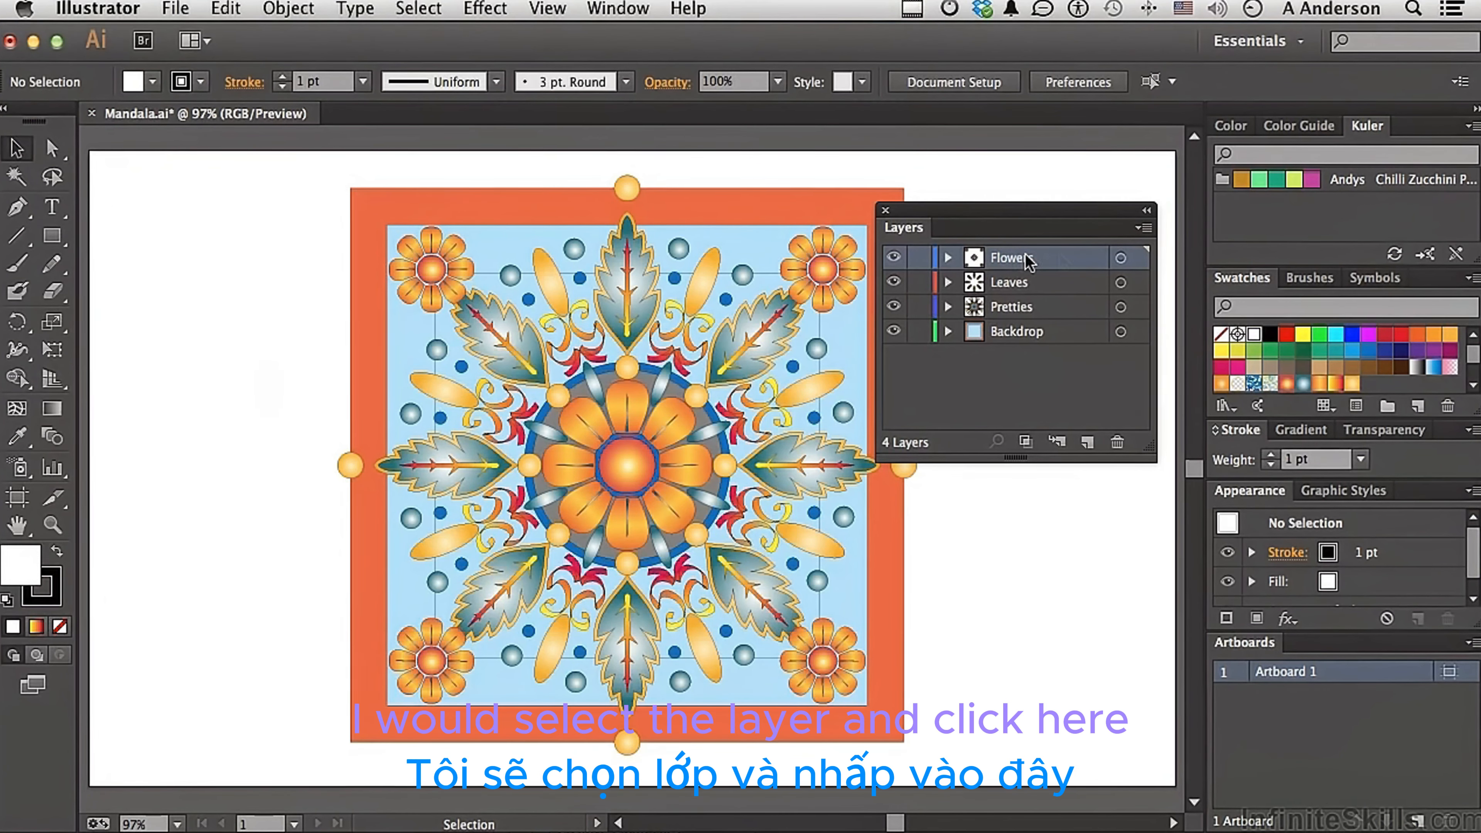
Start a new sublayer inside the Flowers layer and cancel its layer options
left_click(1144, 230)
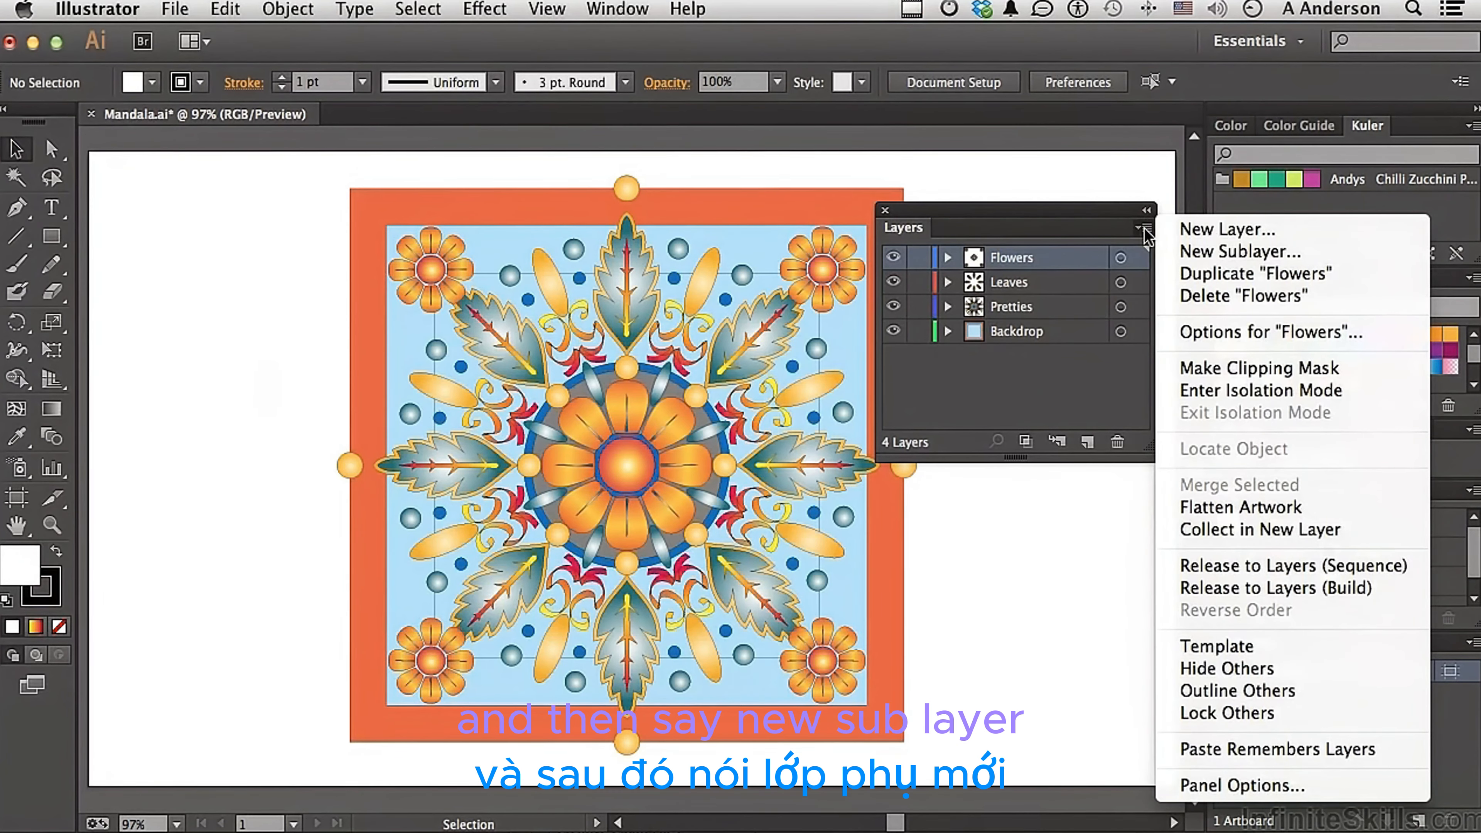
left_click(1189, 252)
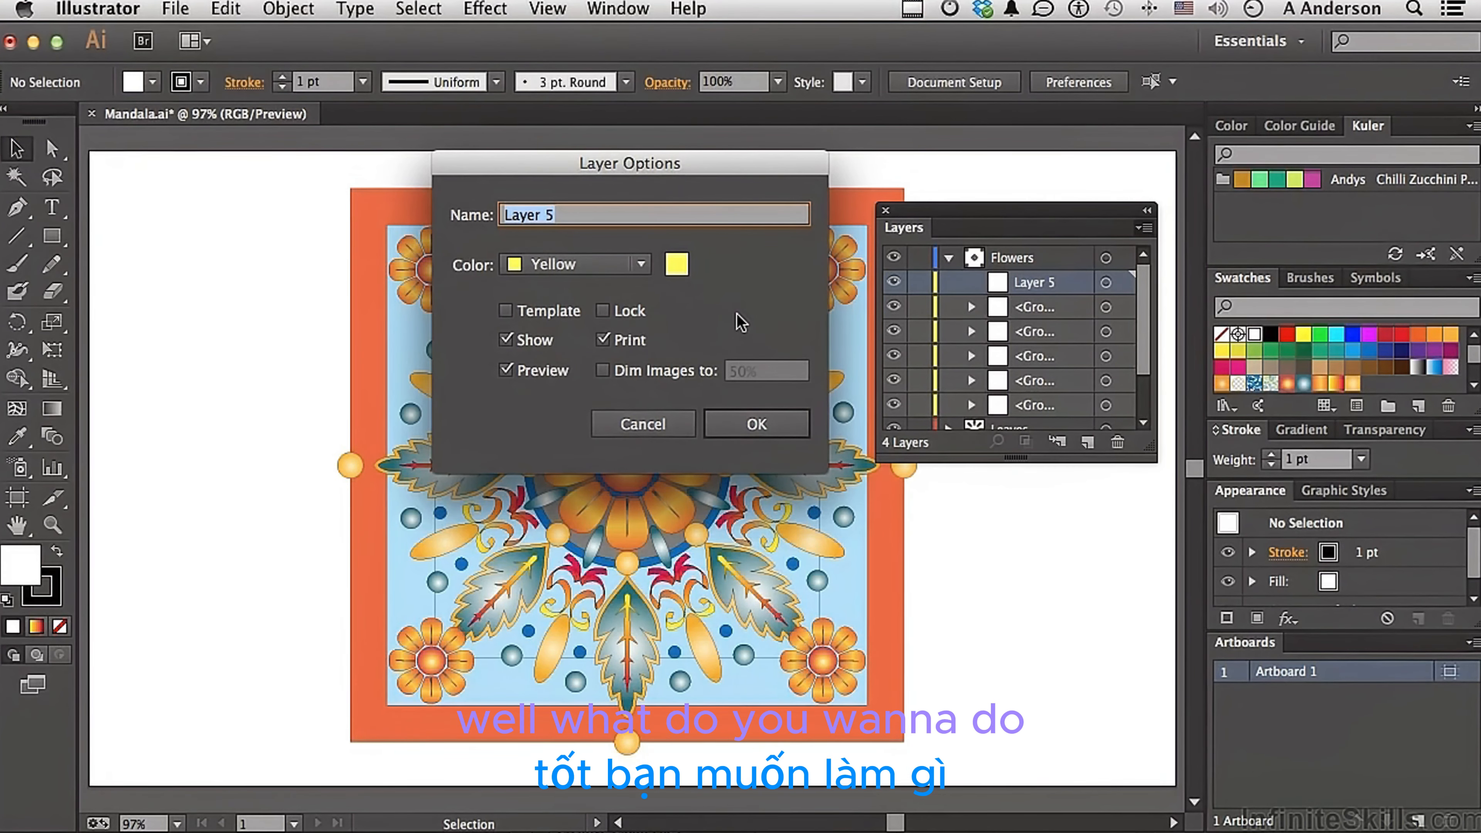
left_click(641, 423)
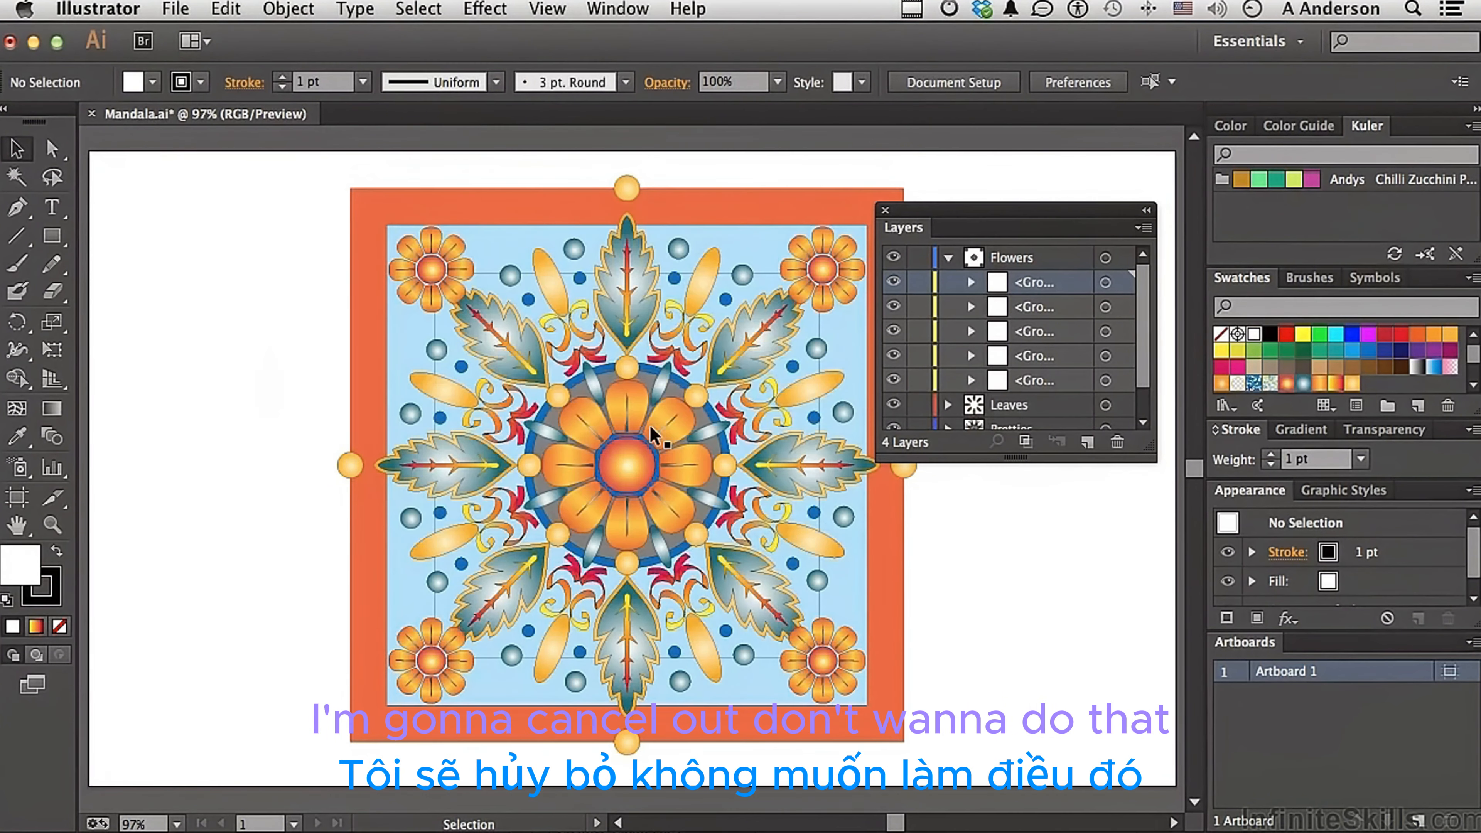
Collapse the Flowers layer, isolate it with the Enter Isolation Mode layer command, and exit isolation mode
left_click(947, 258)
left_click(1143, 228)
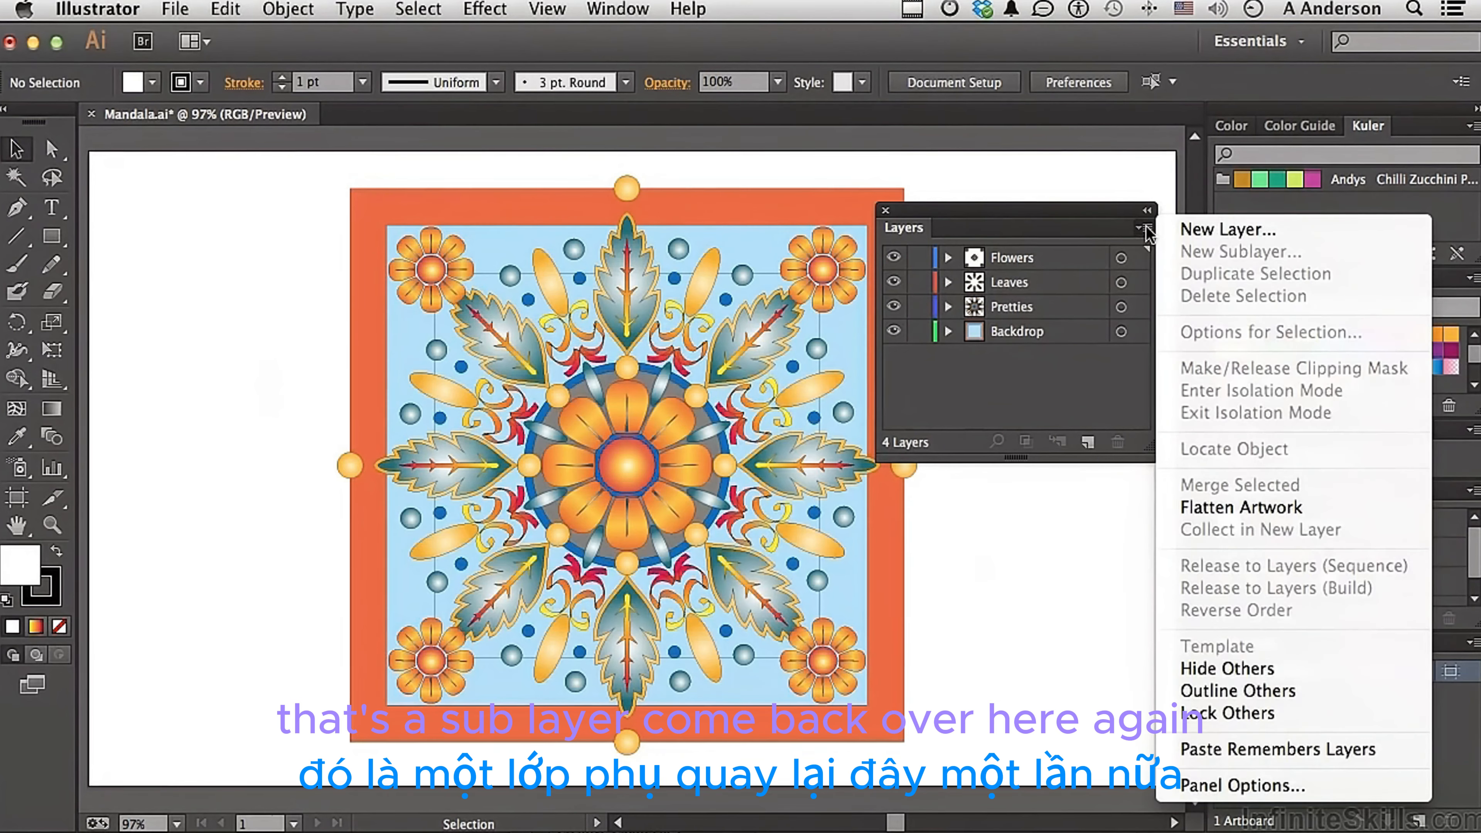
left_click(1043, 271)
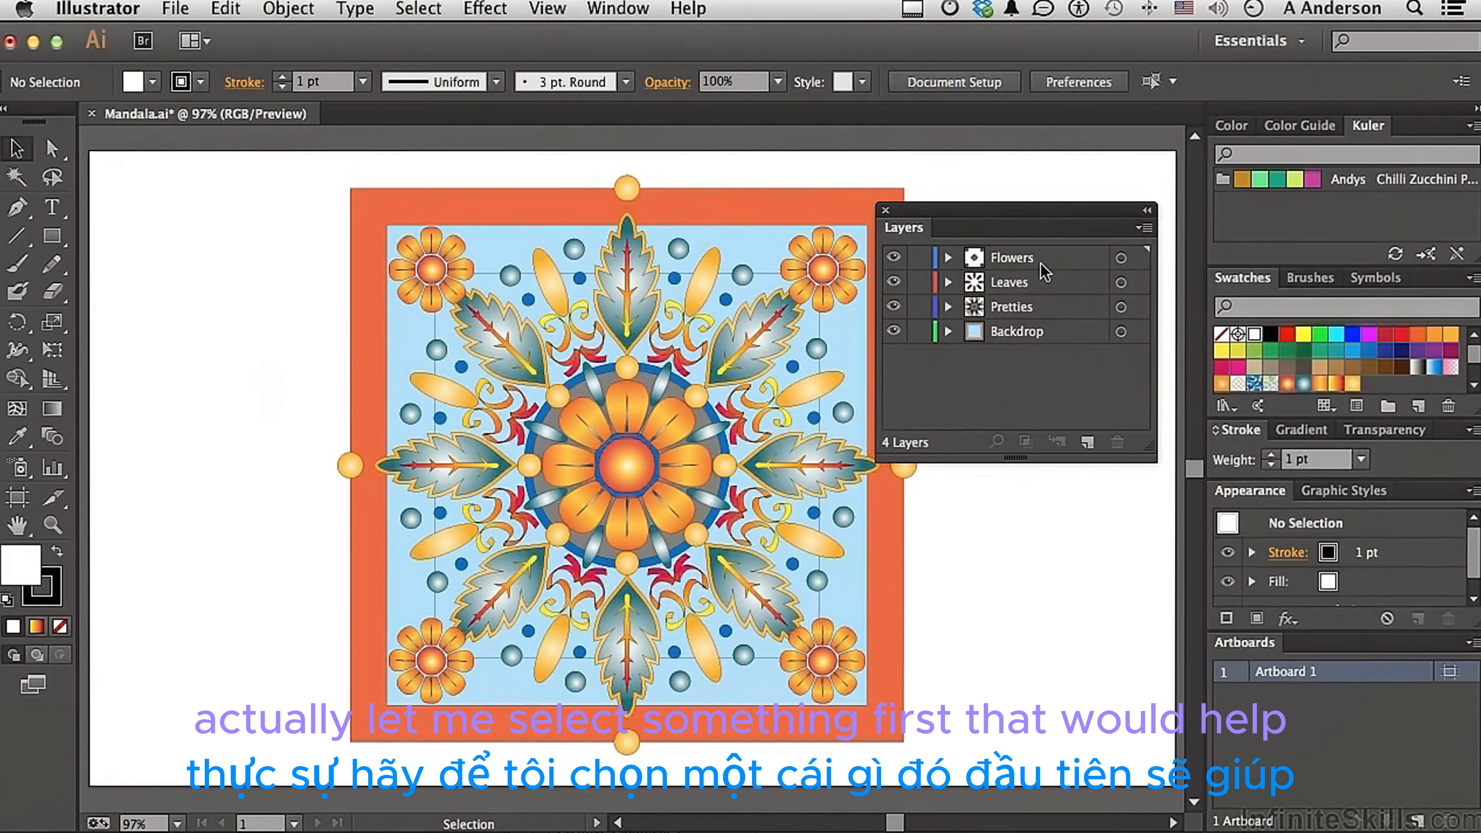
left_click(1144, 228)
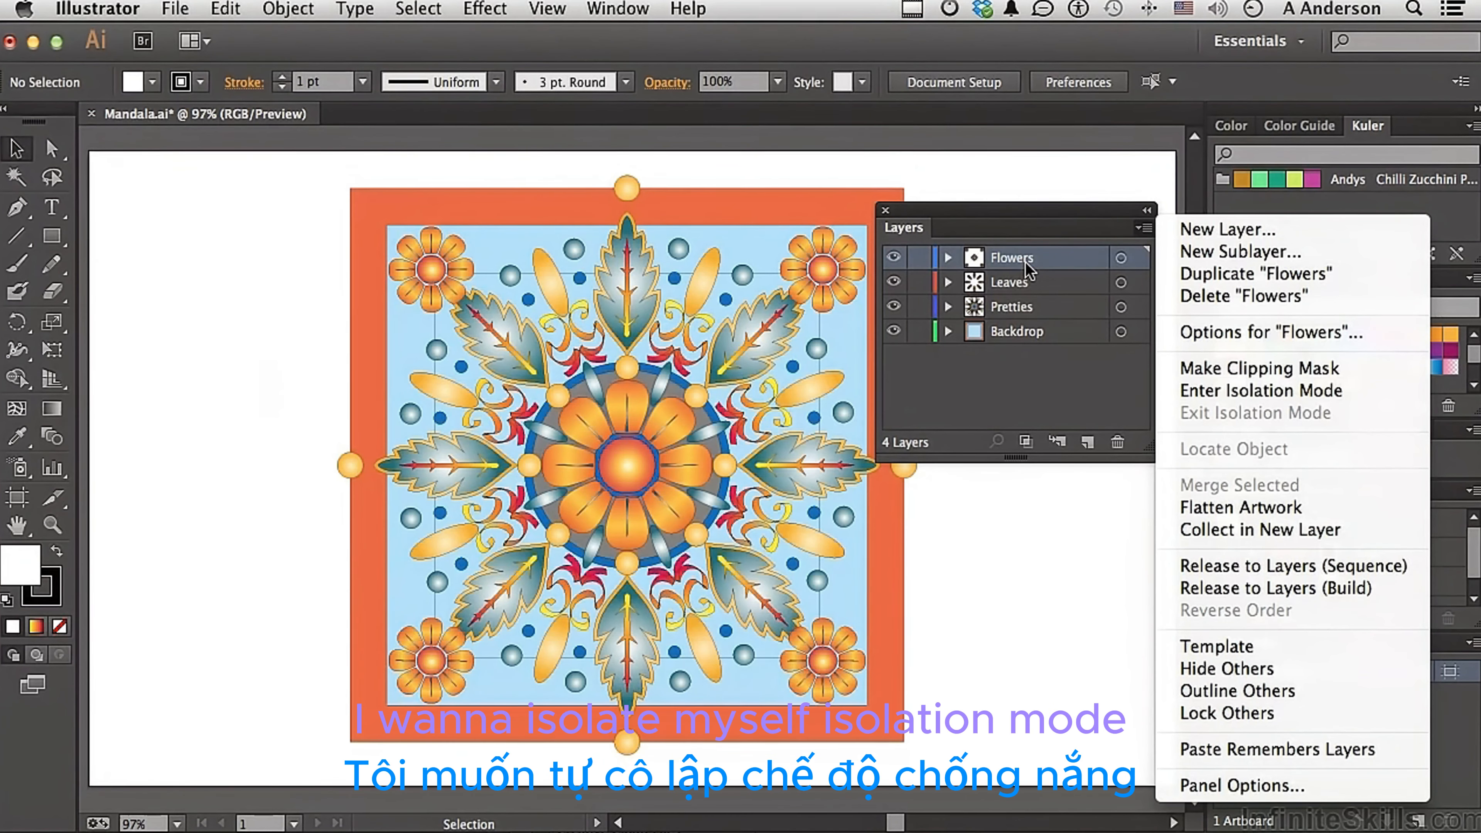
left_click(1240, 391)
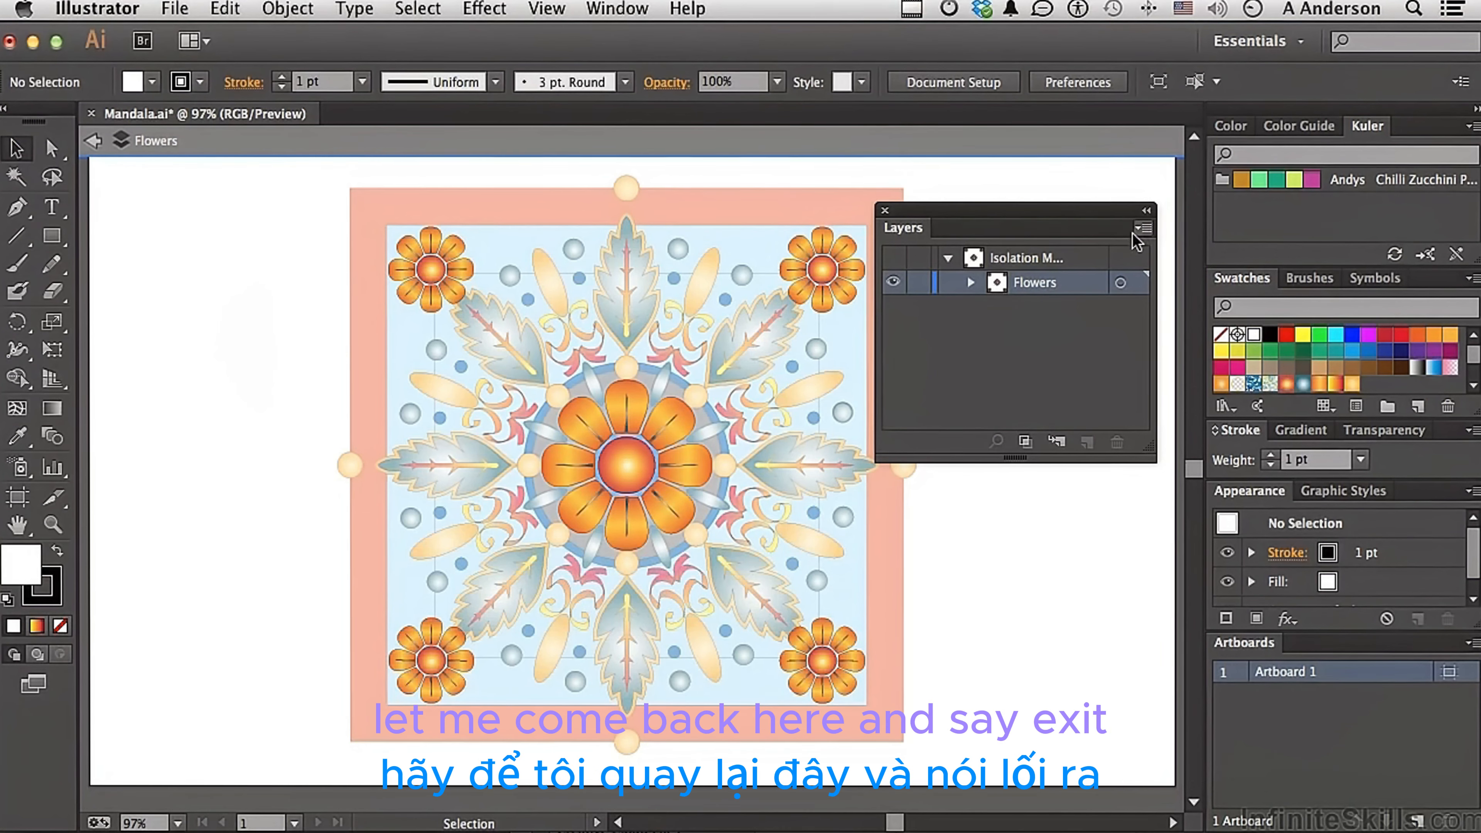
left_click(1143, 227)
left_click(1222, 413)
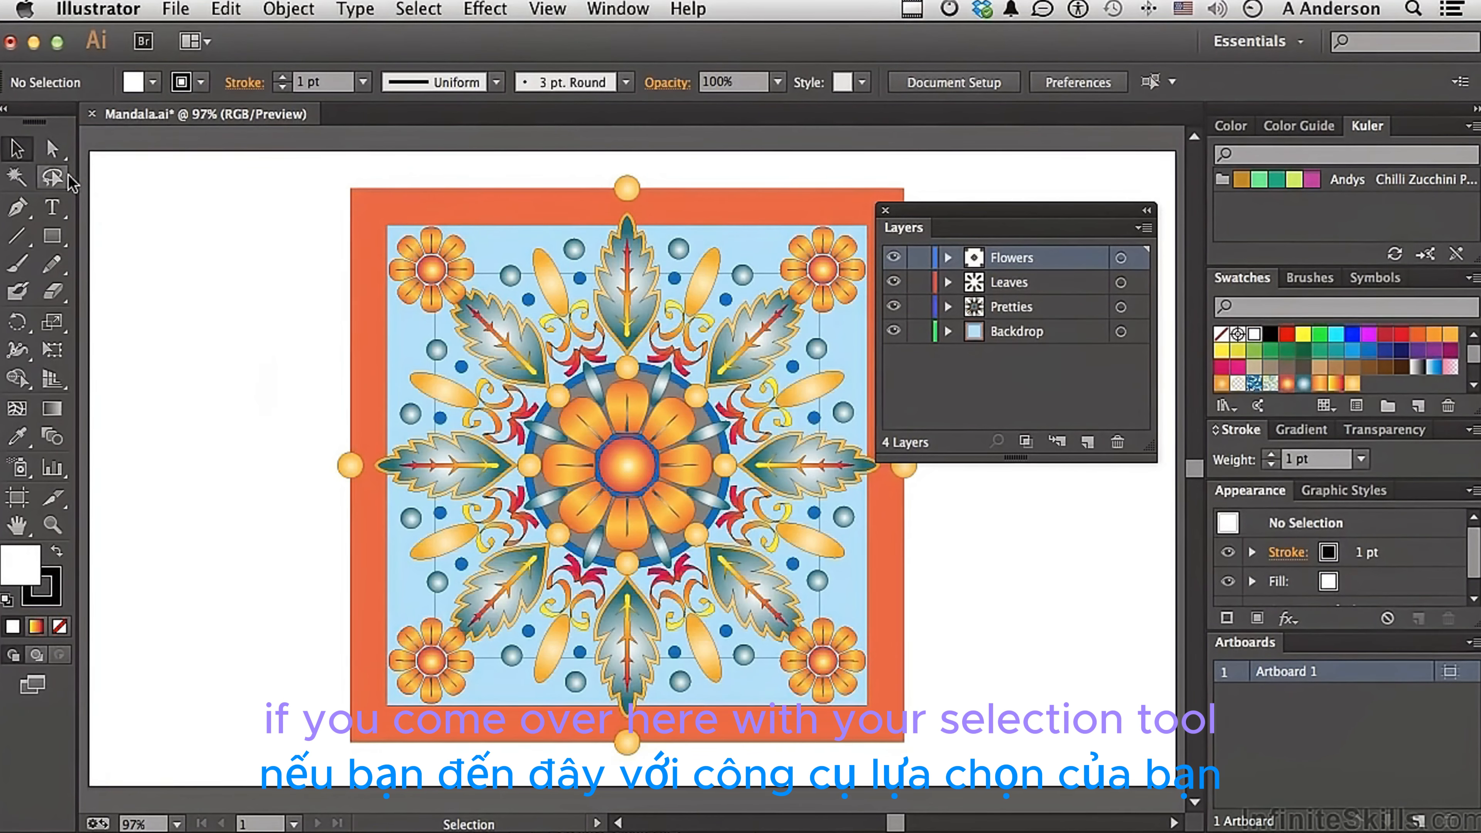
Isolate the central flower group directly on the artwork and exit, and do the same with the leaves group
double_click(627, 468)
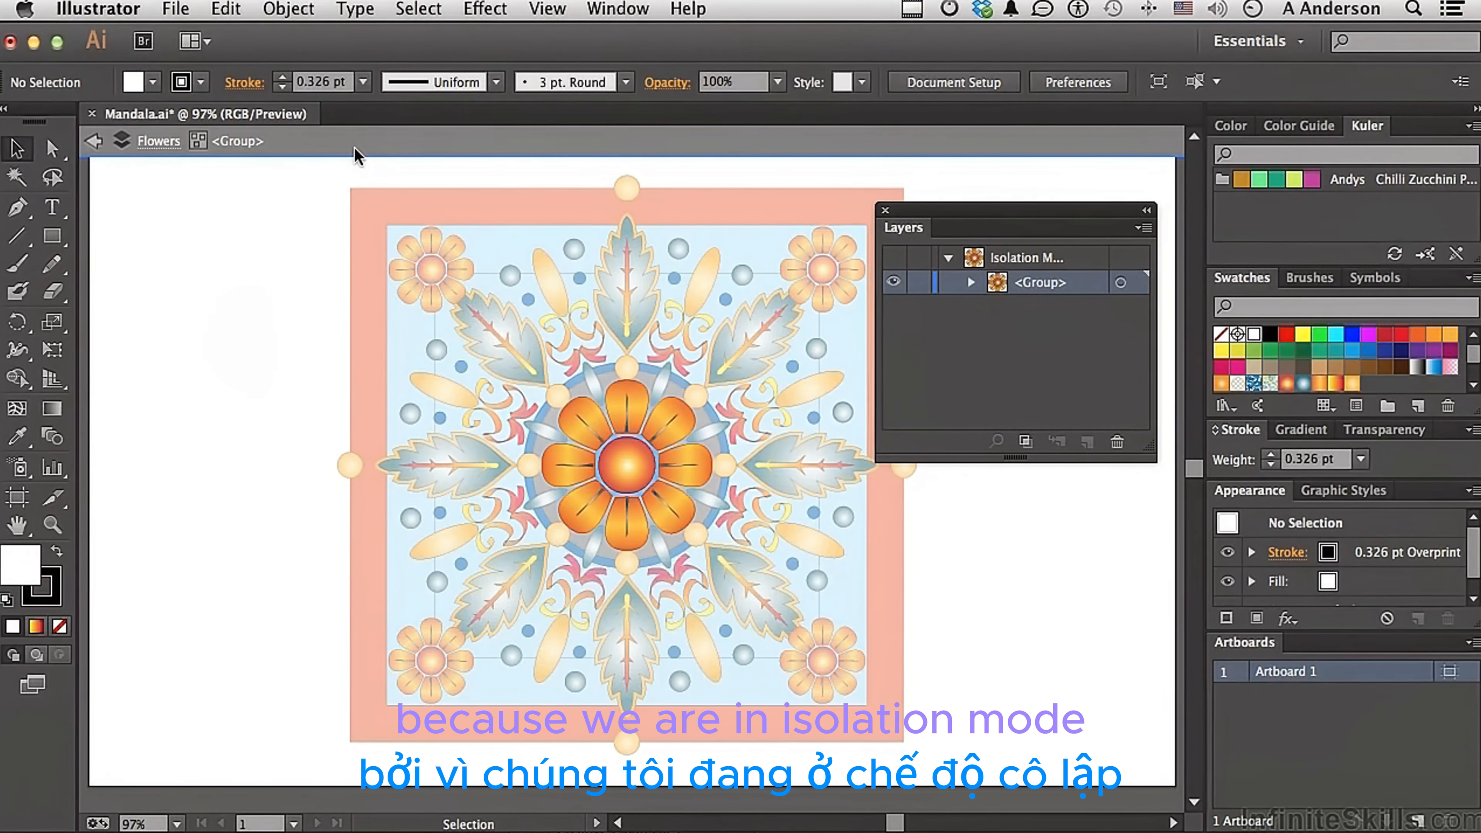
left_click(94, 142)
left_click(93, 141)
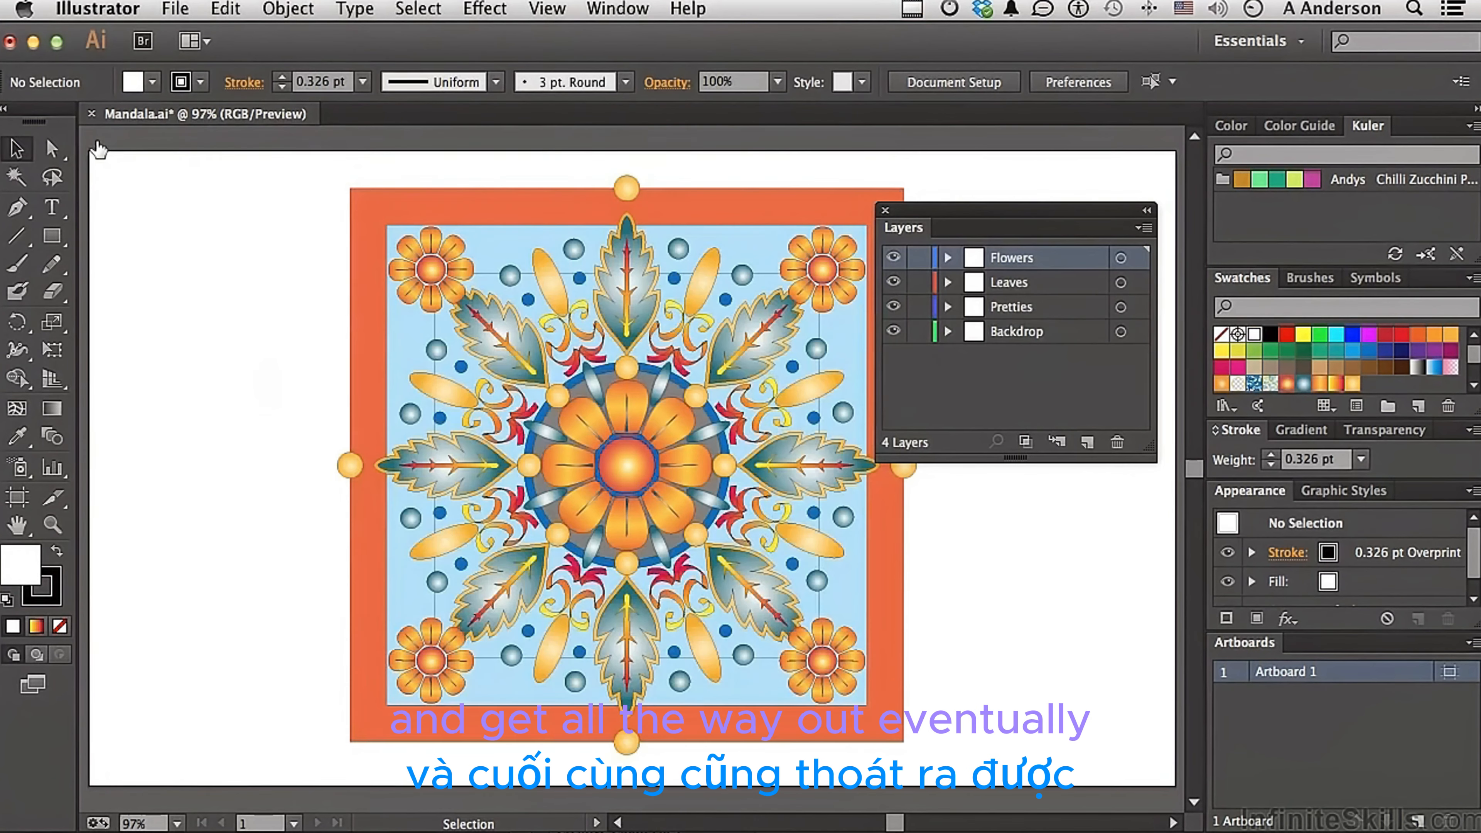
double_click(637, 301)
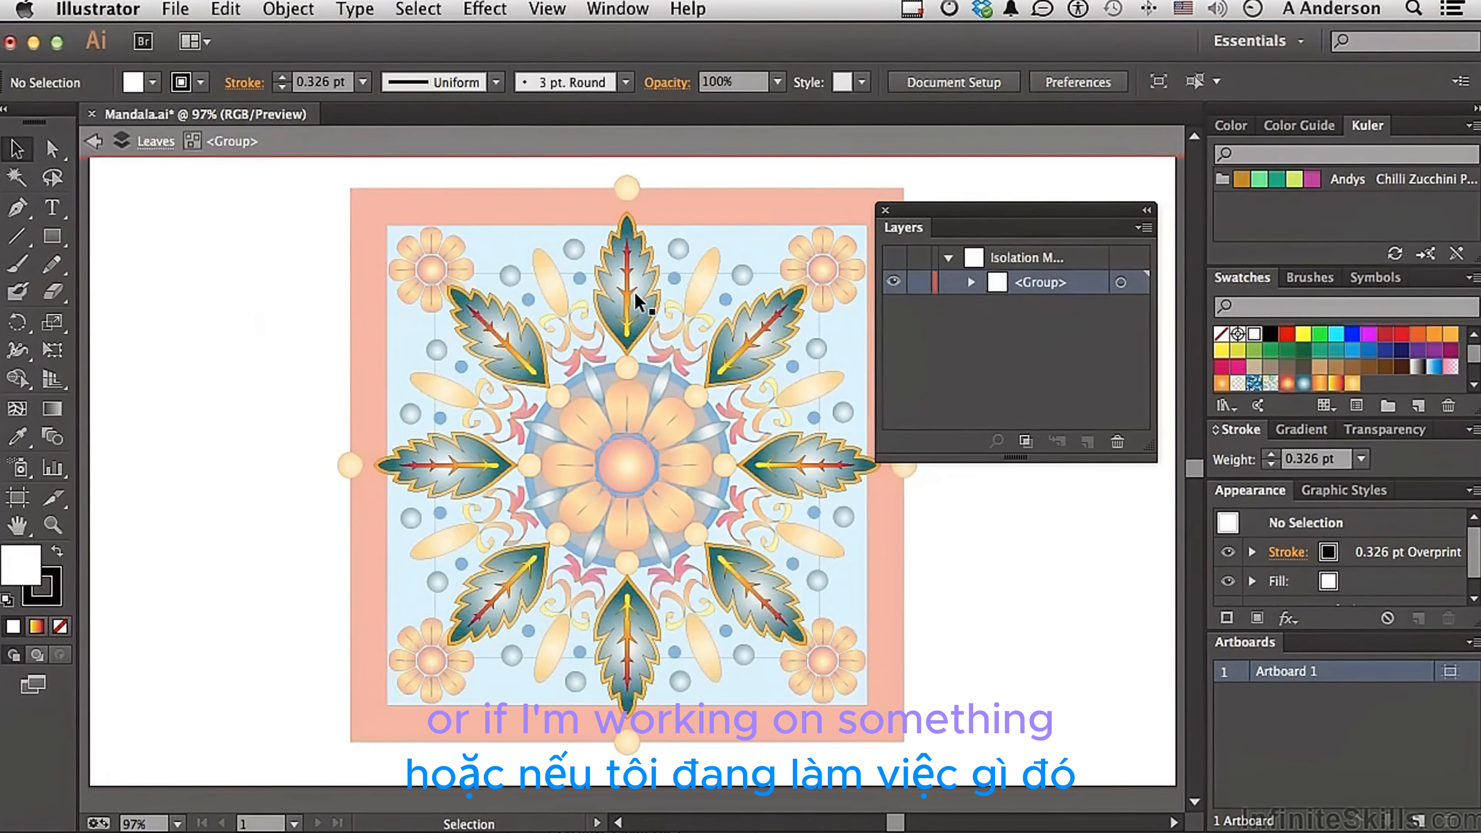
double_click(170, 213)
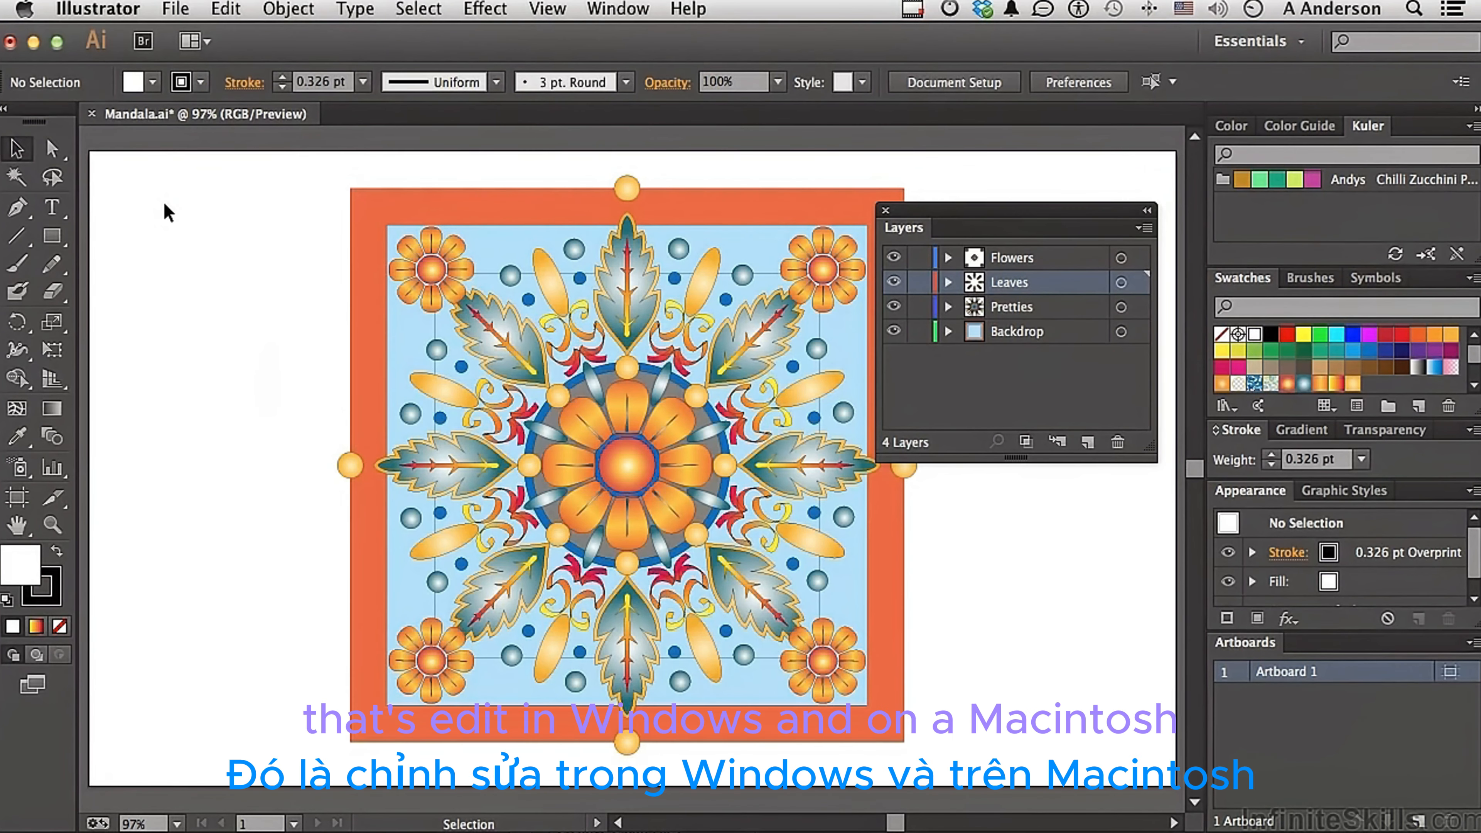
Check the Double Click To Isolate option in the General preferences and close the preferences
left_click(115, 9)
mouse_move(122, 75)
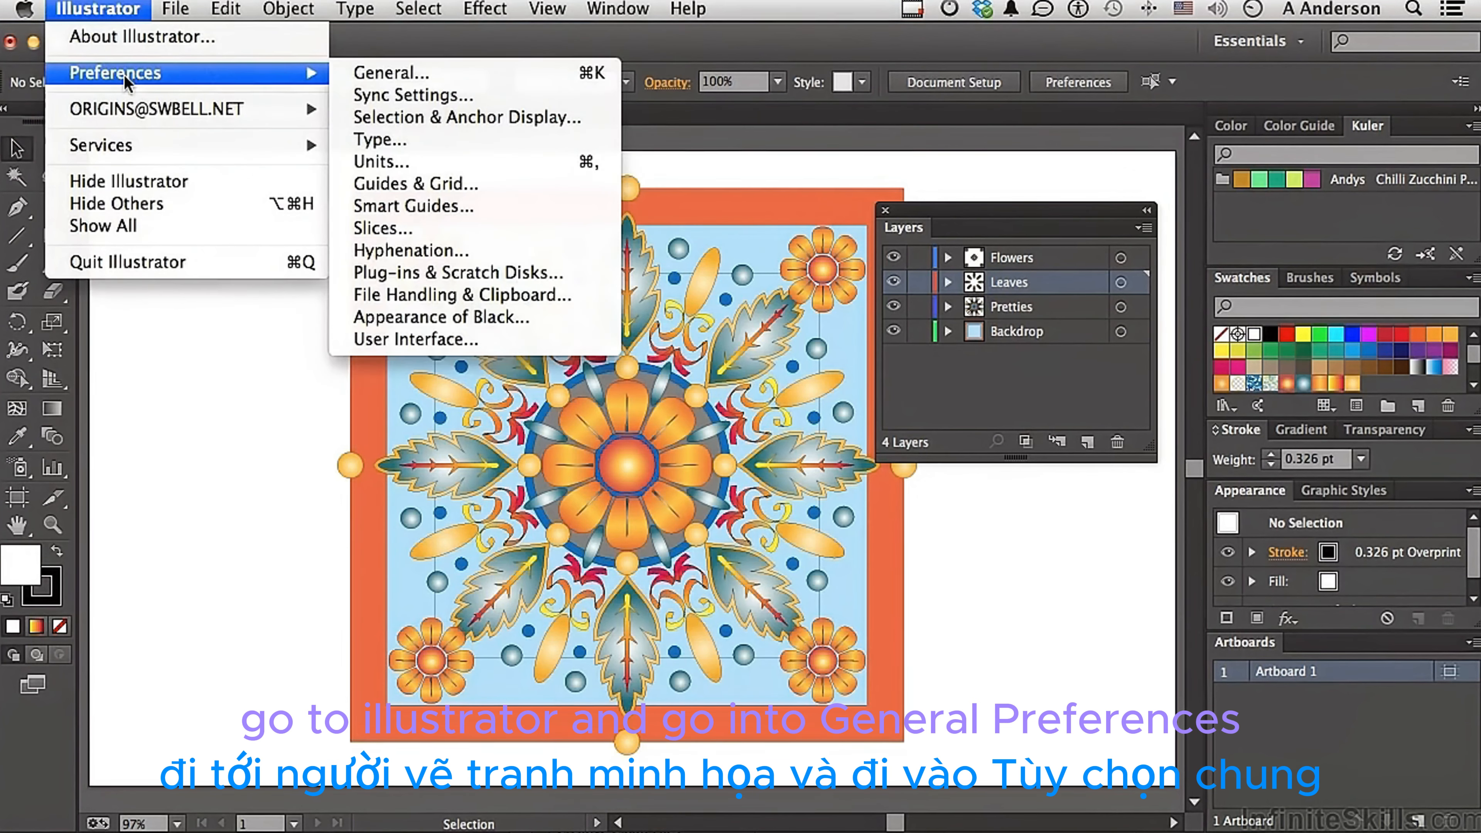
left_click(440, 69)
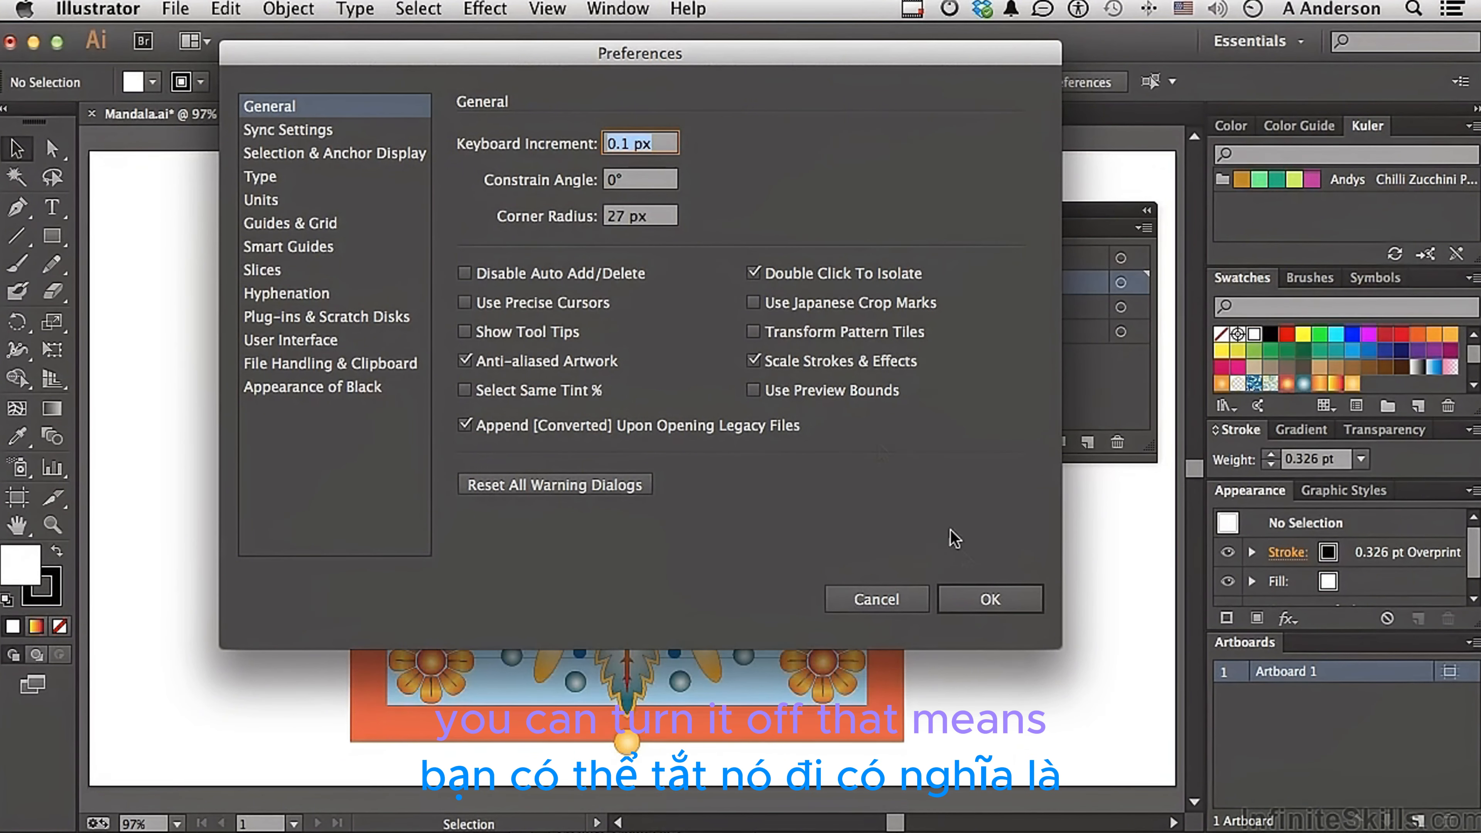
left_click(989, 600)
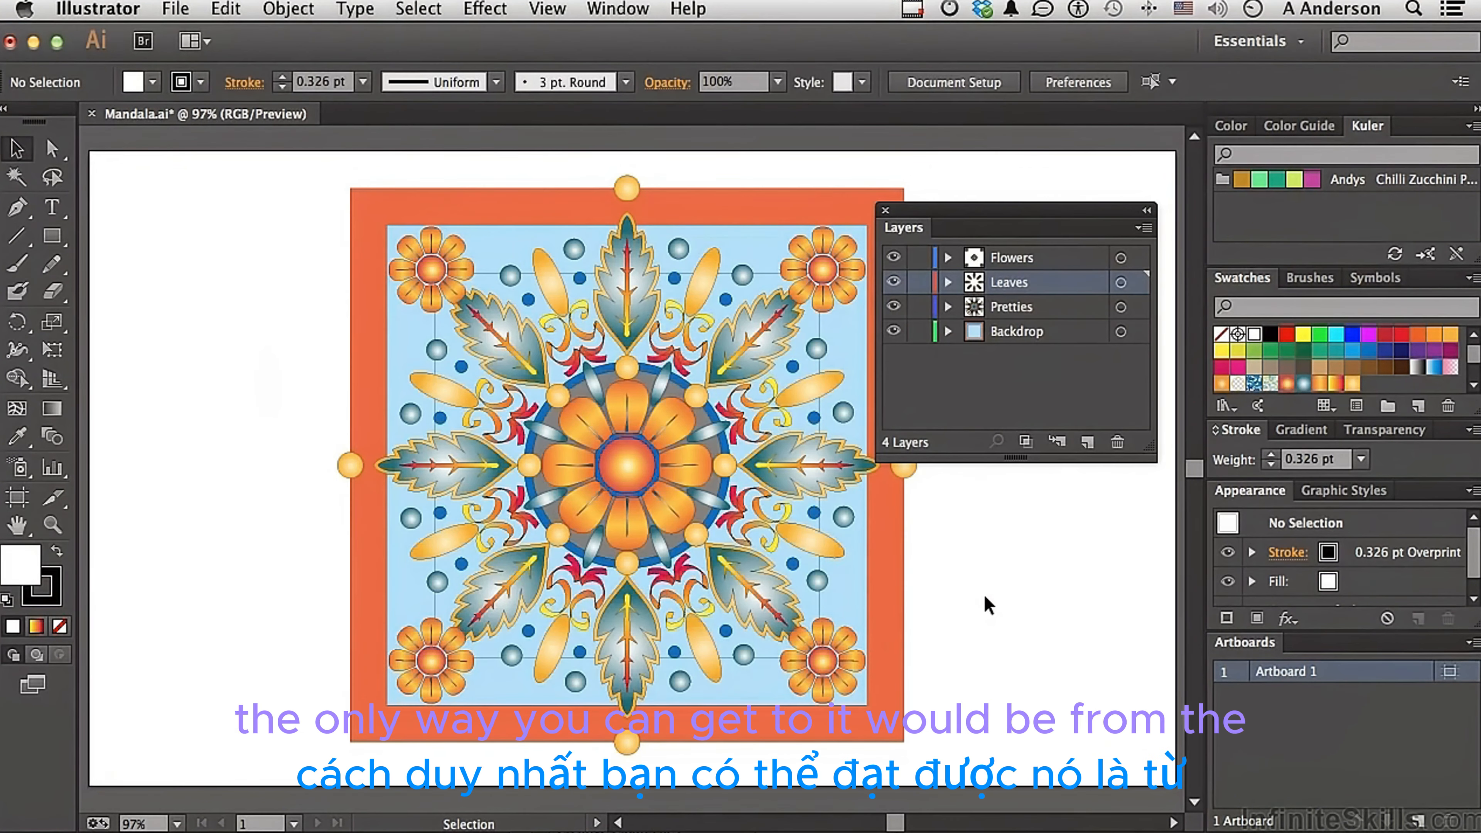
Select the Flowers layer and view its Enter Isolation Mode command without applying it
left_click(1060, 258)
left_click(1145, 229)
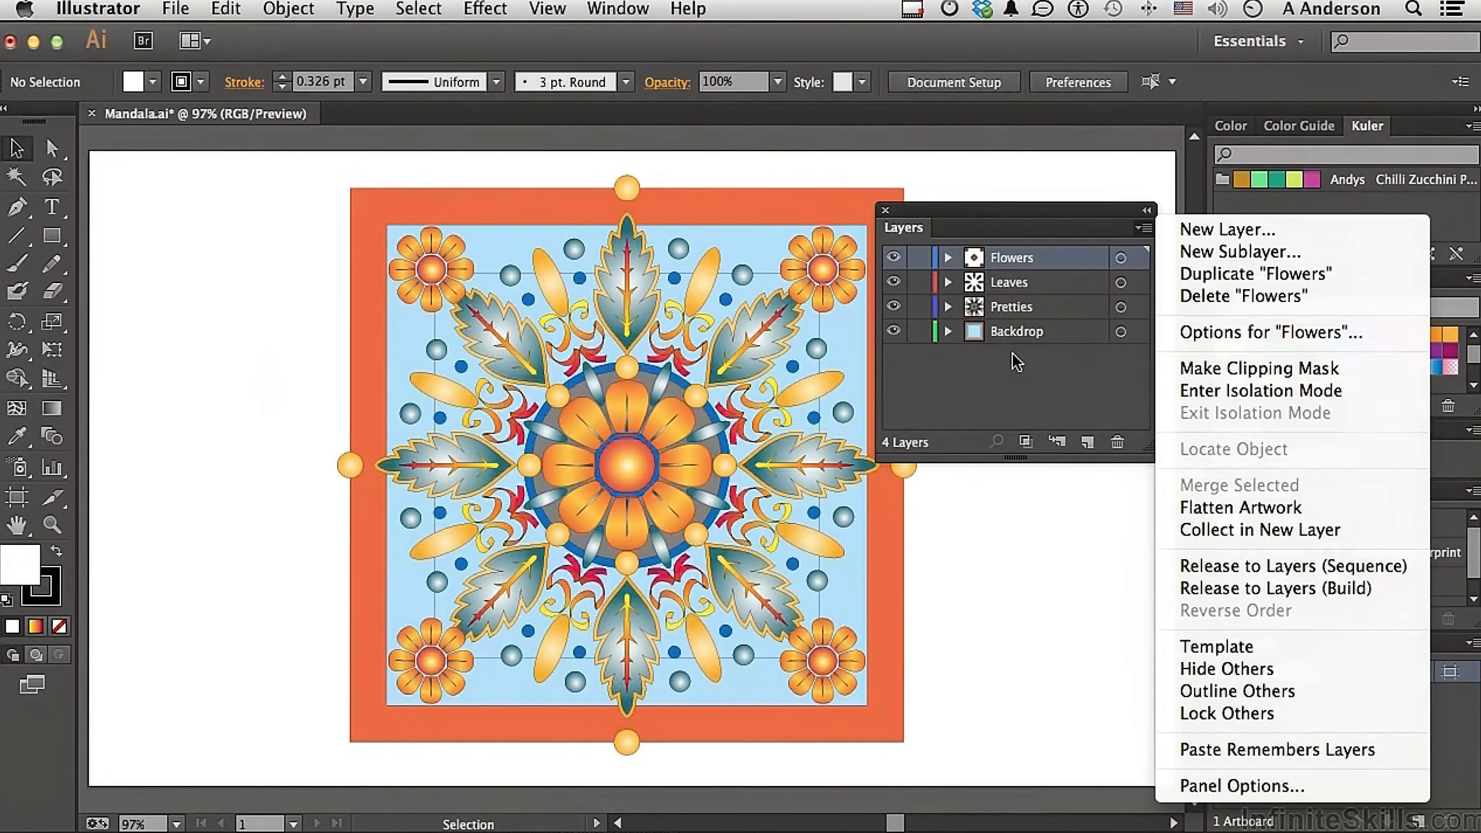
left_click(1040, 573)
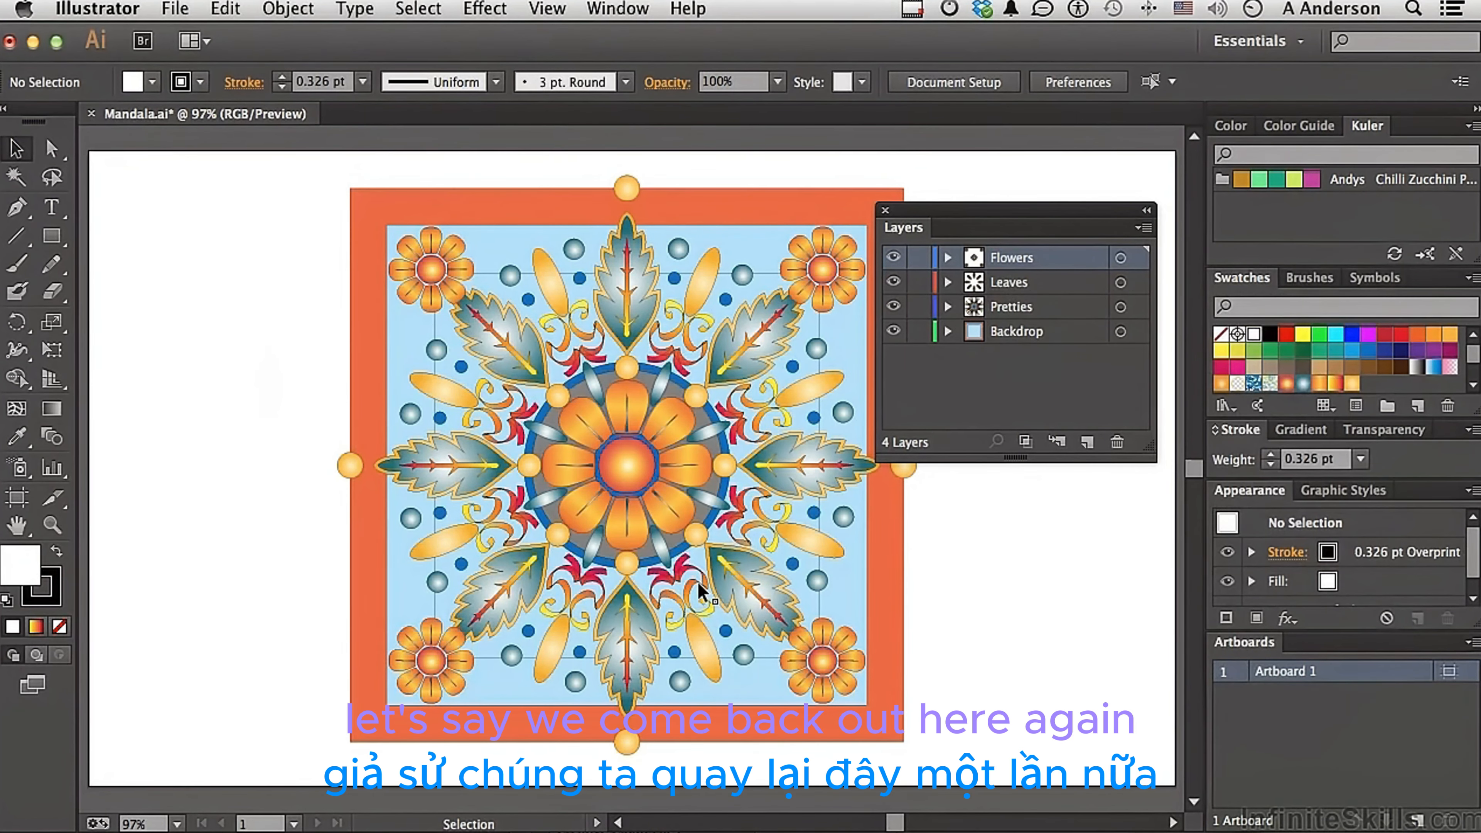
Select only the small teal circle near the lower-left flower with Direct Selection and find it among the layers with Locate Object
left_click(438, 582)
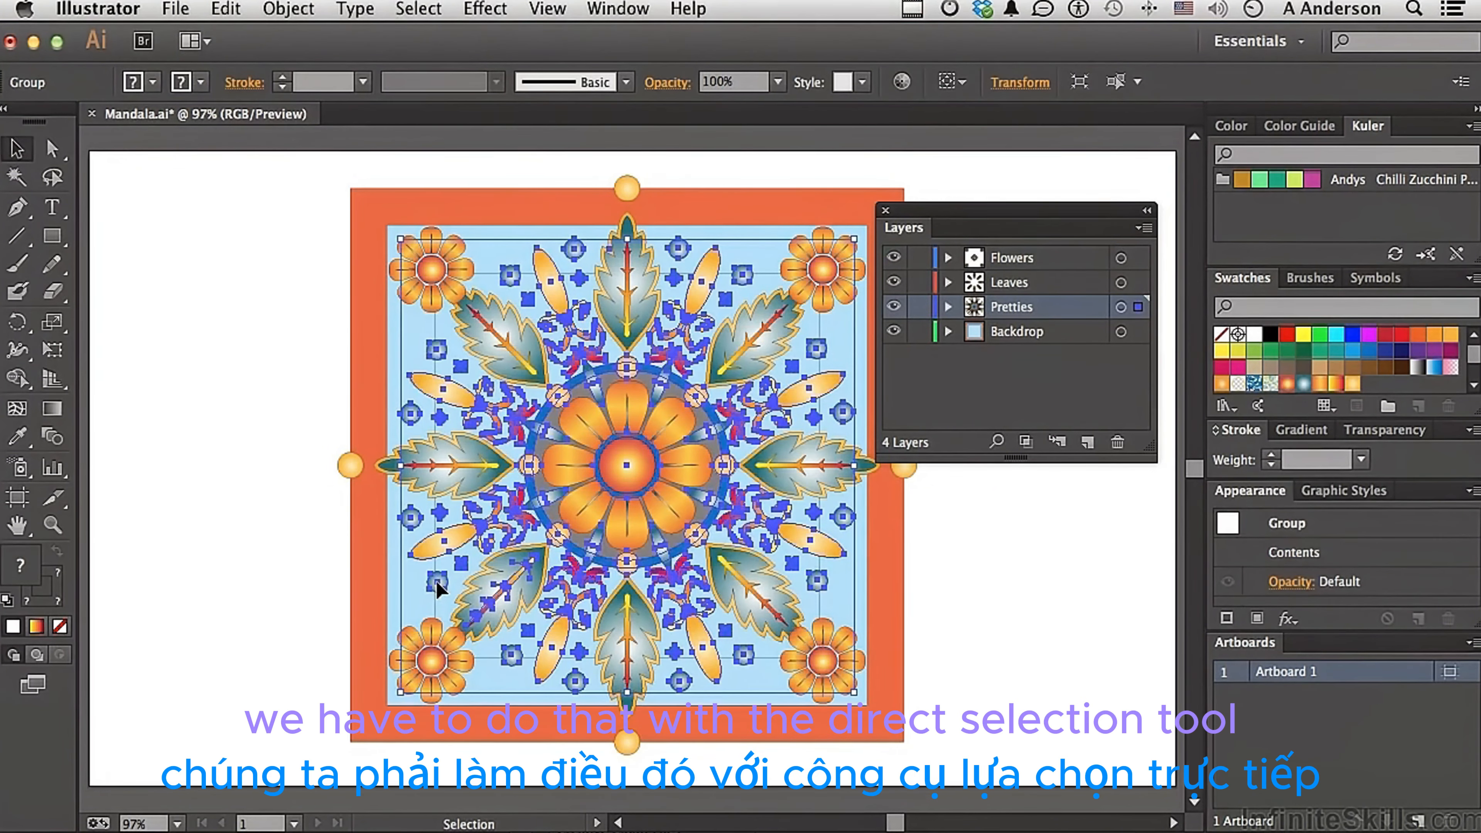
left_click(52, 149)
left_click(202, 300)
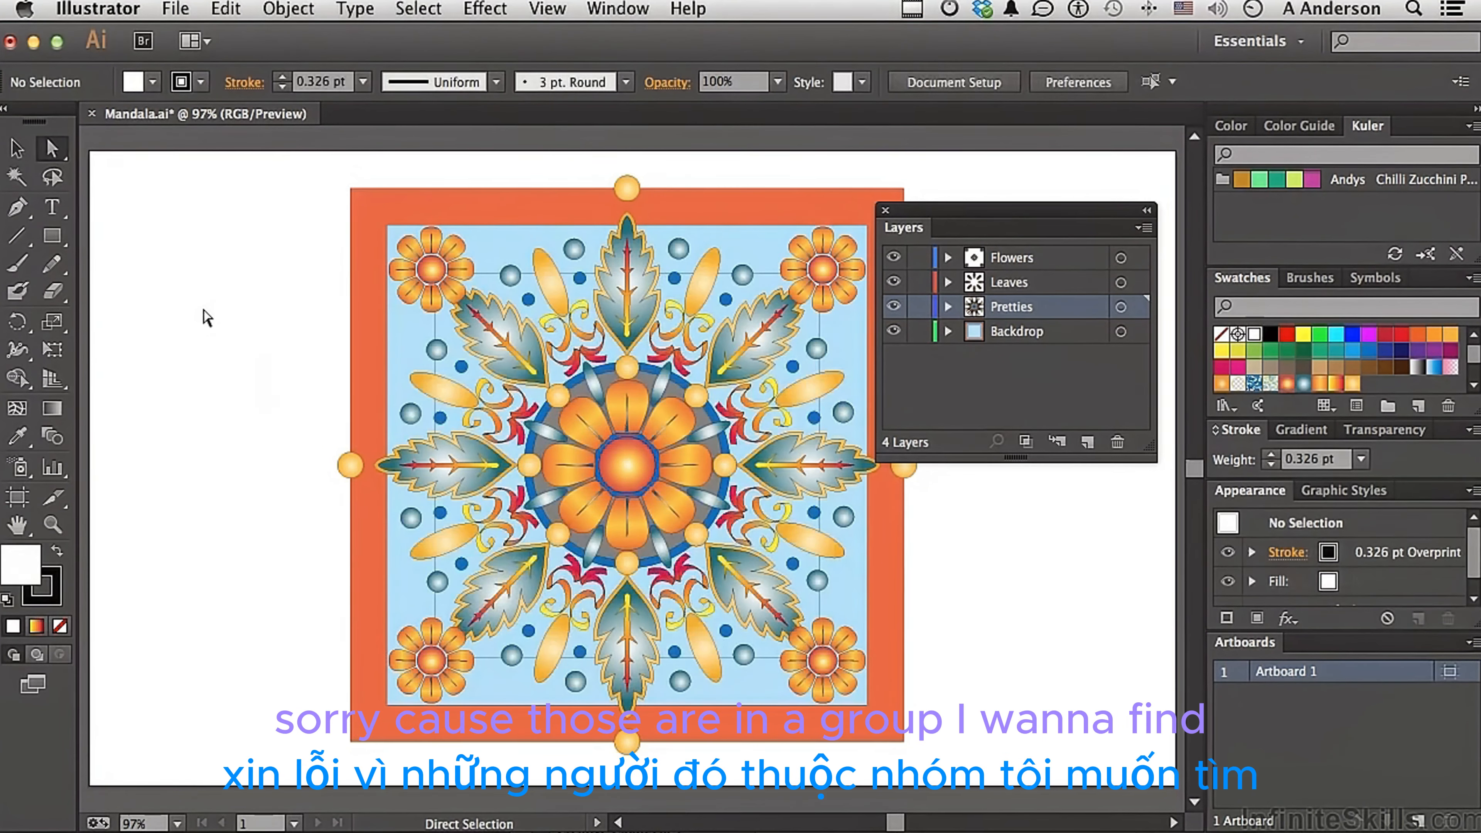
left_click(438, 583)
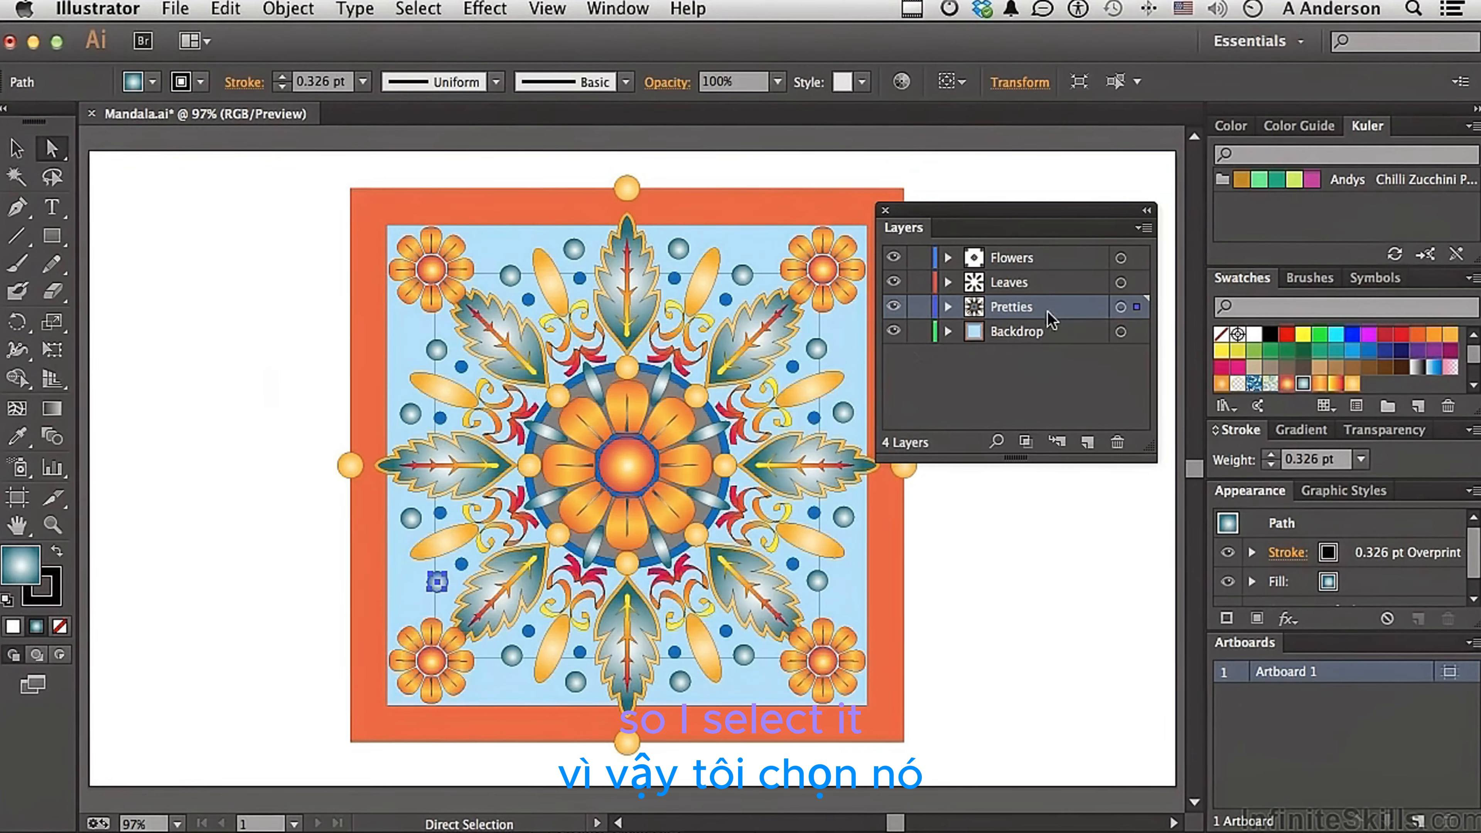
left_click(1145, 228)
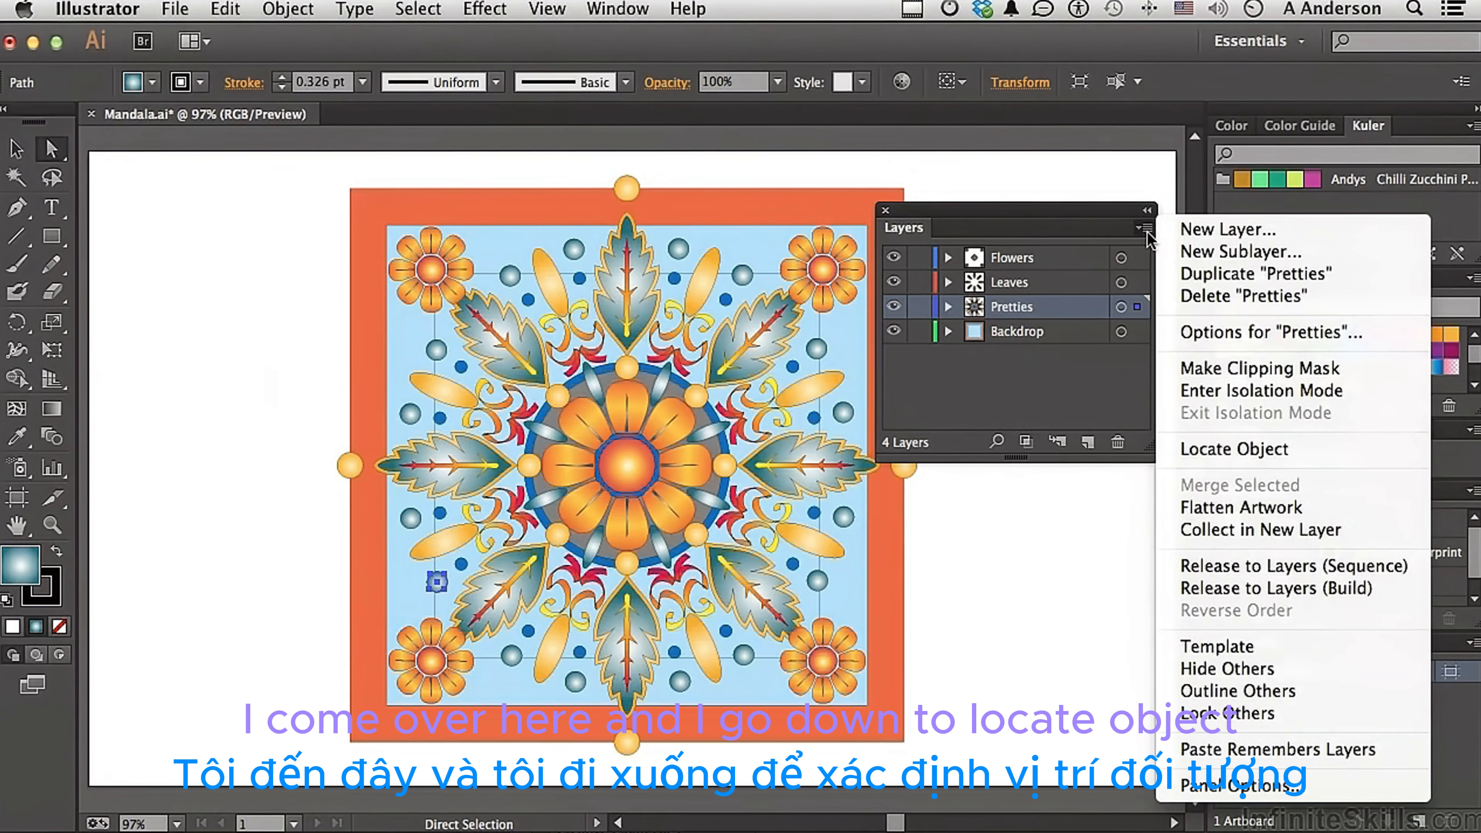
left_click(1229, 449)
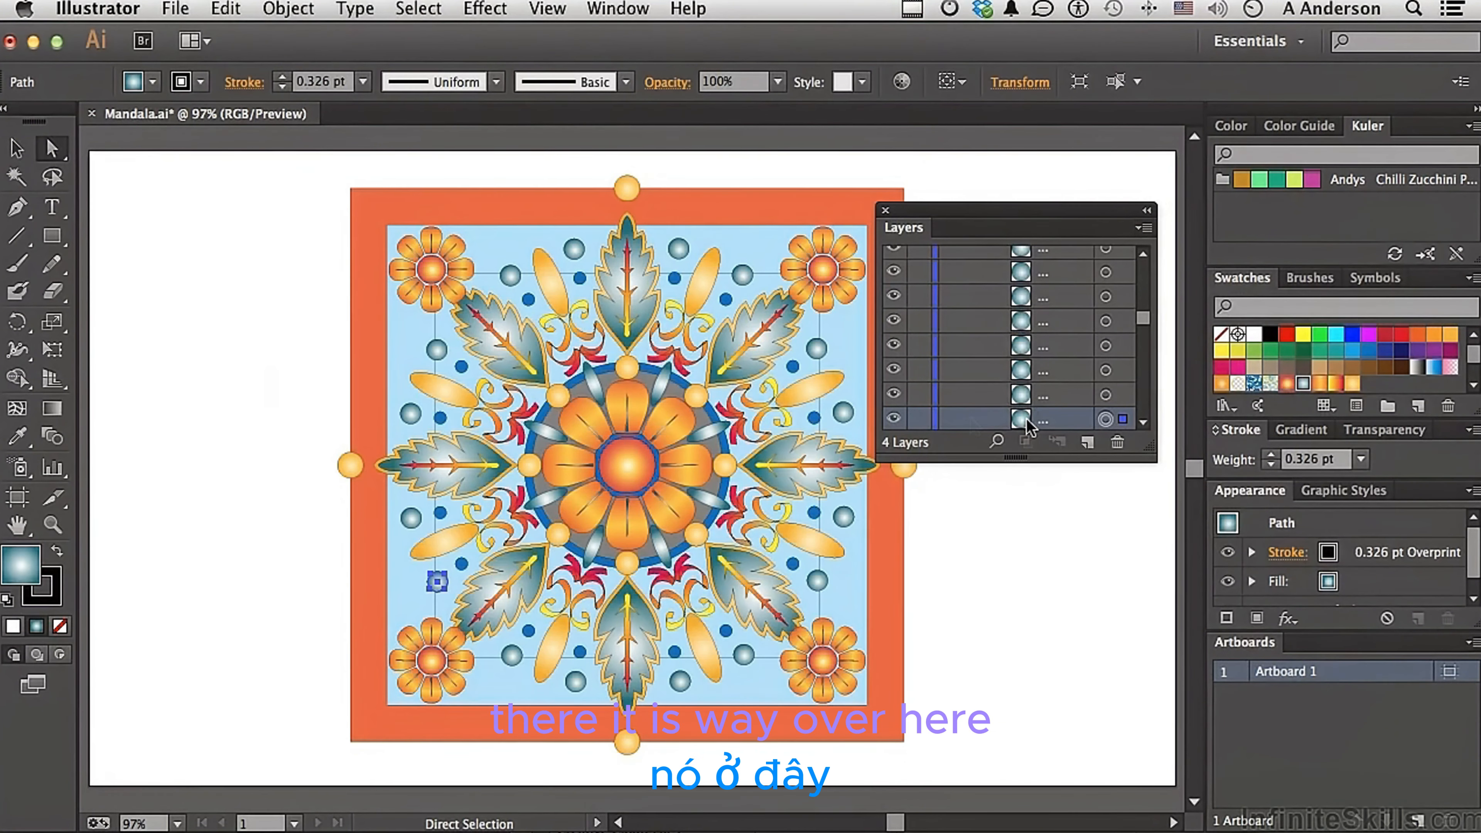
Toggle the visibility of the located circle path off and back on, and collapse the Pretties layer
left_click(893, 419)
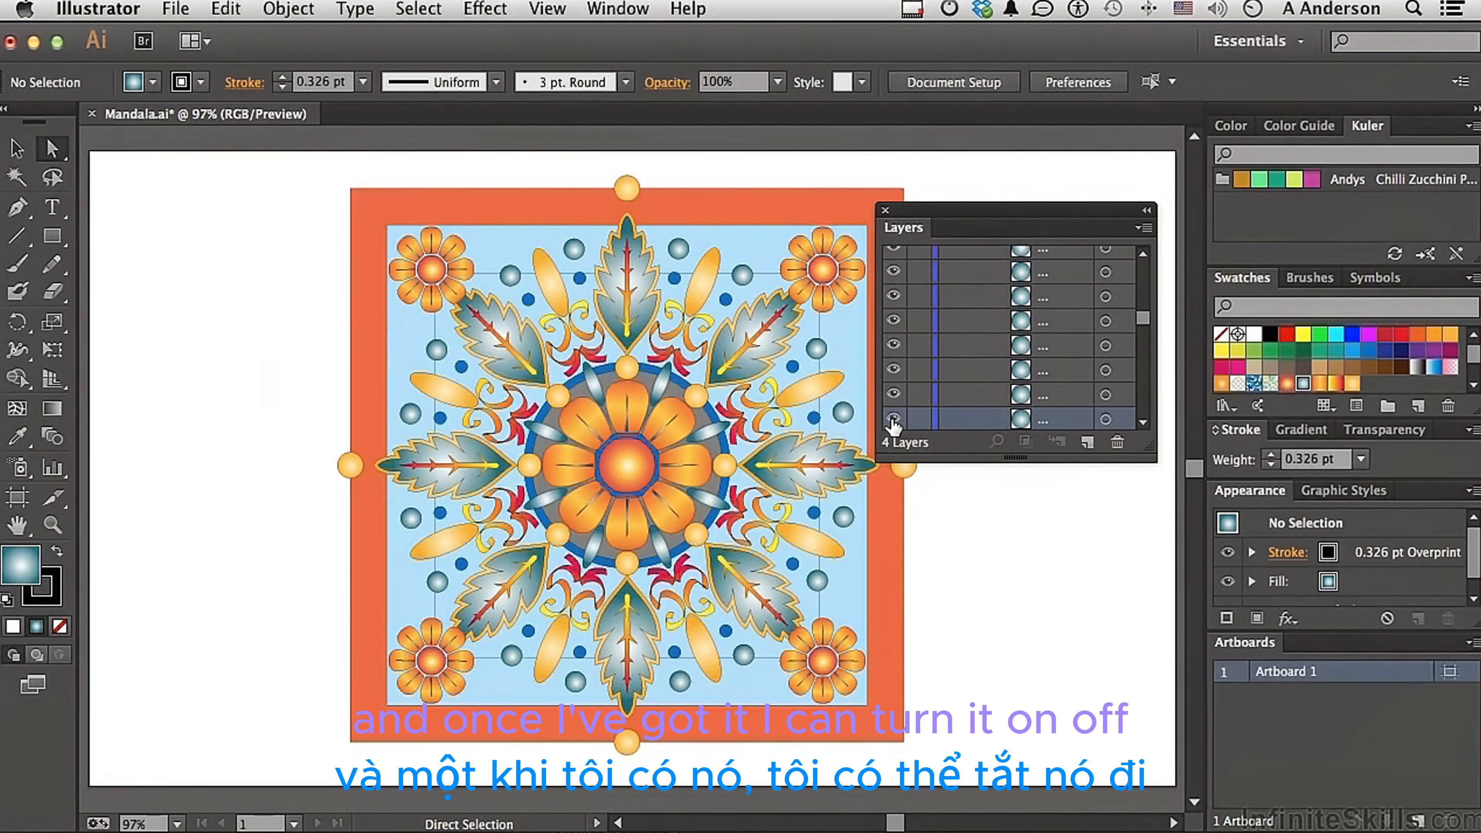
left_click(893, 419)
left_click(892, 419)
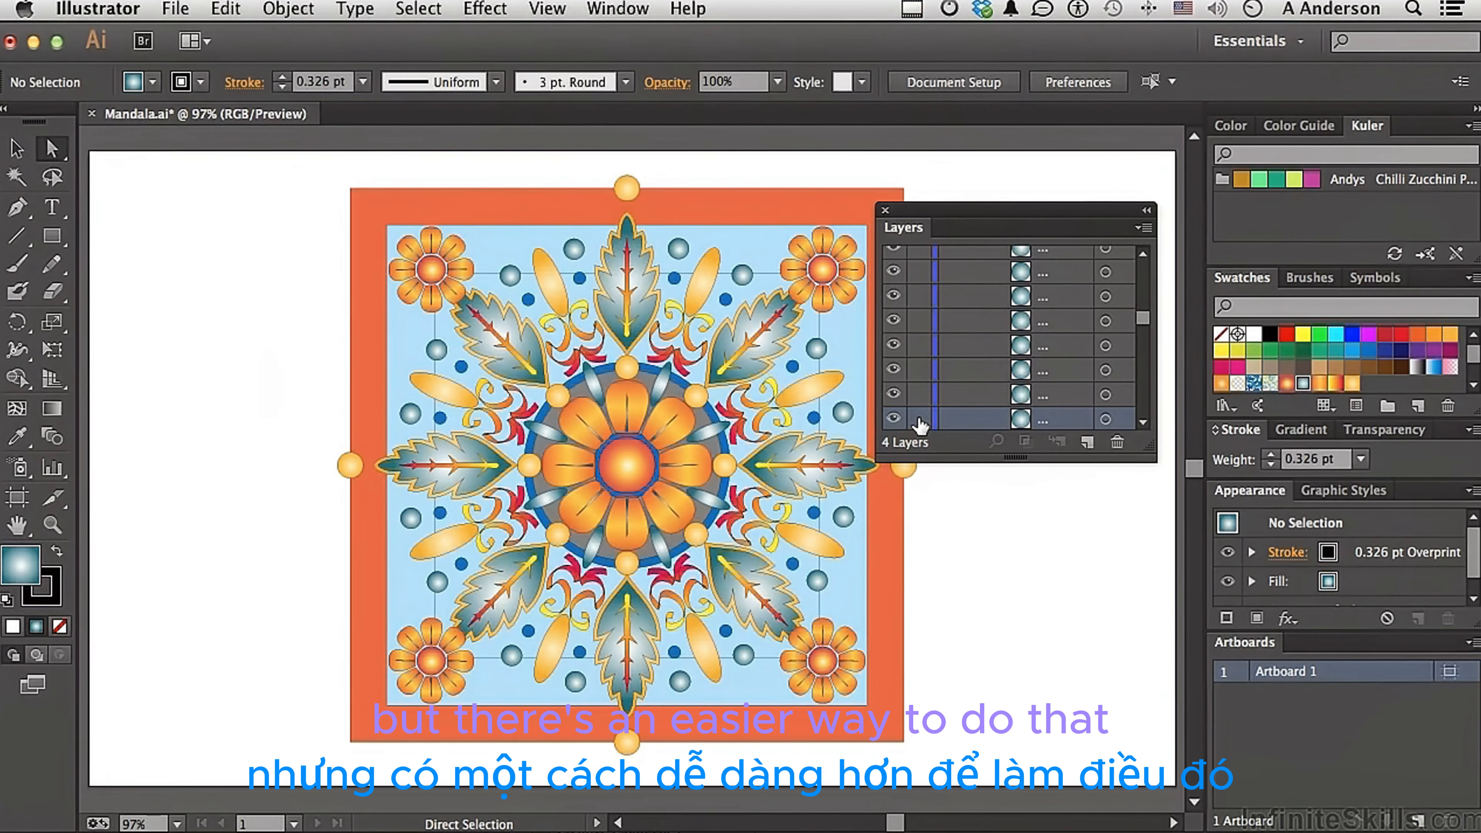
scroll(973, 321, "up", 10)
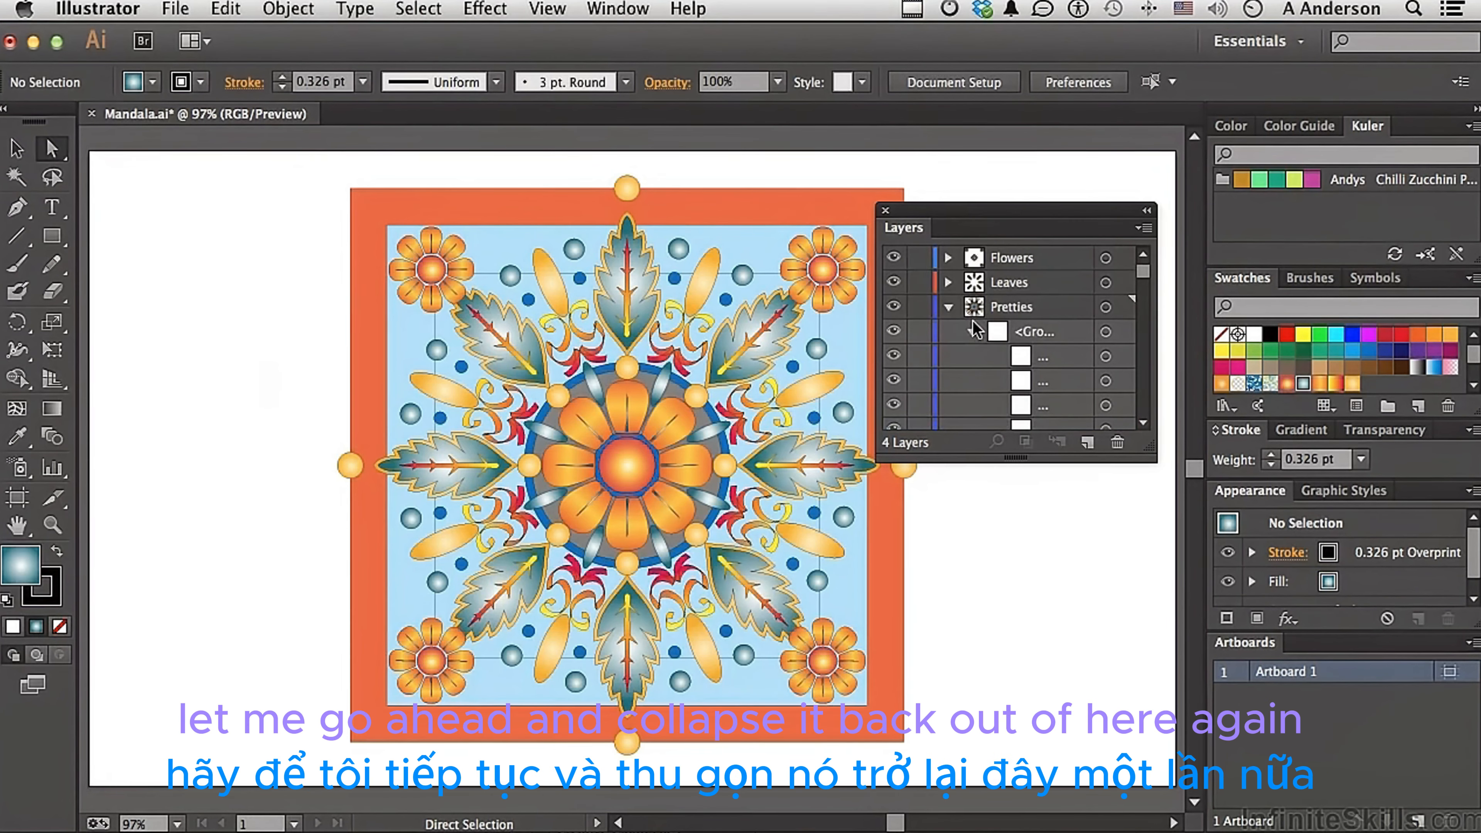
left_click(947, 307)
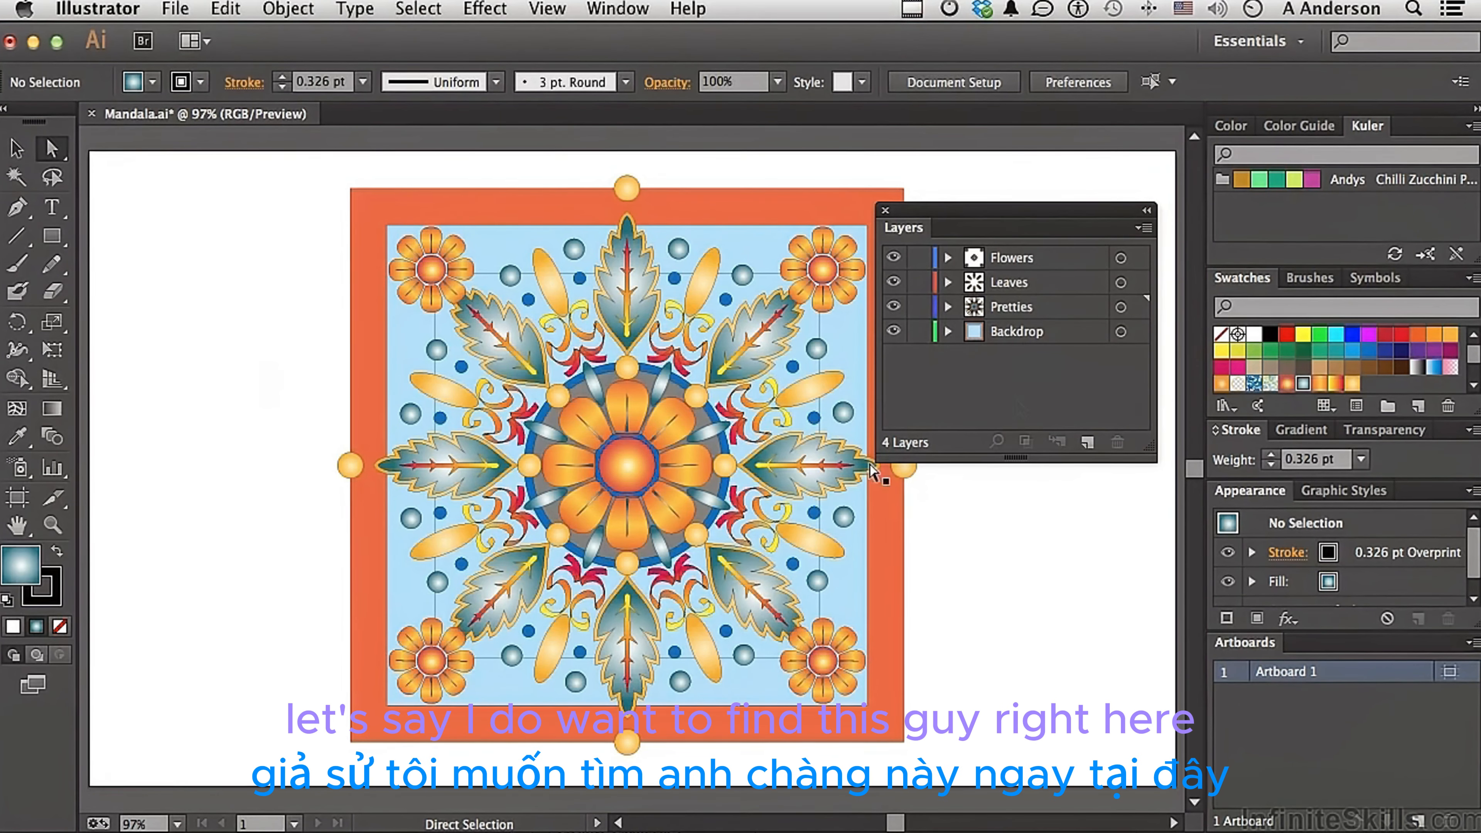
Select the same teal circle and locate it straight from the Layers panel, collapse its group and the Pretties layer, and deselect it
left_click(436, 582)
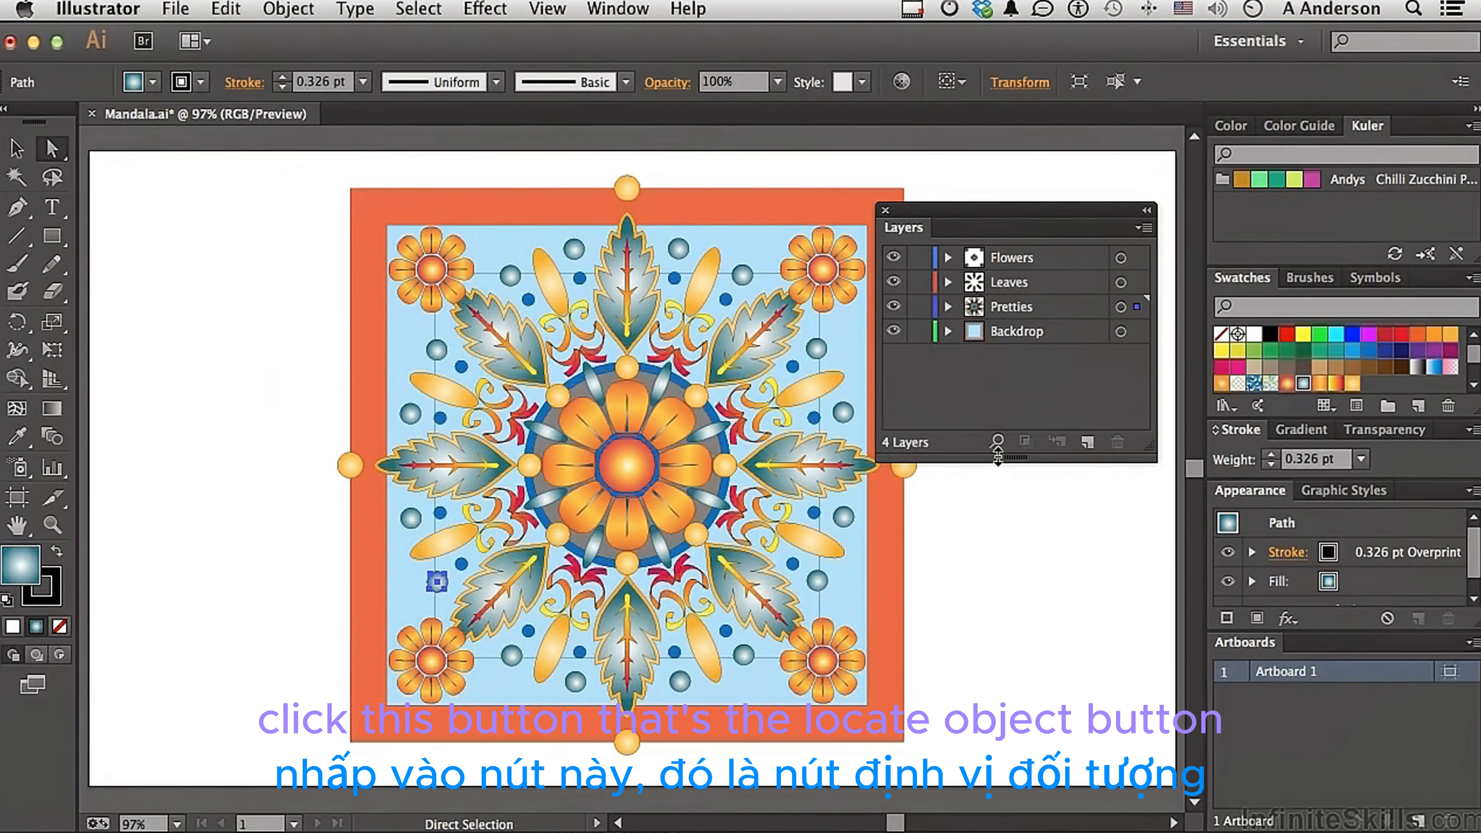
left_click(998, 443)
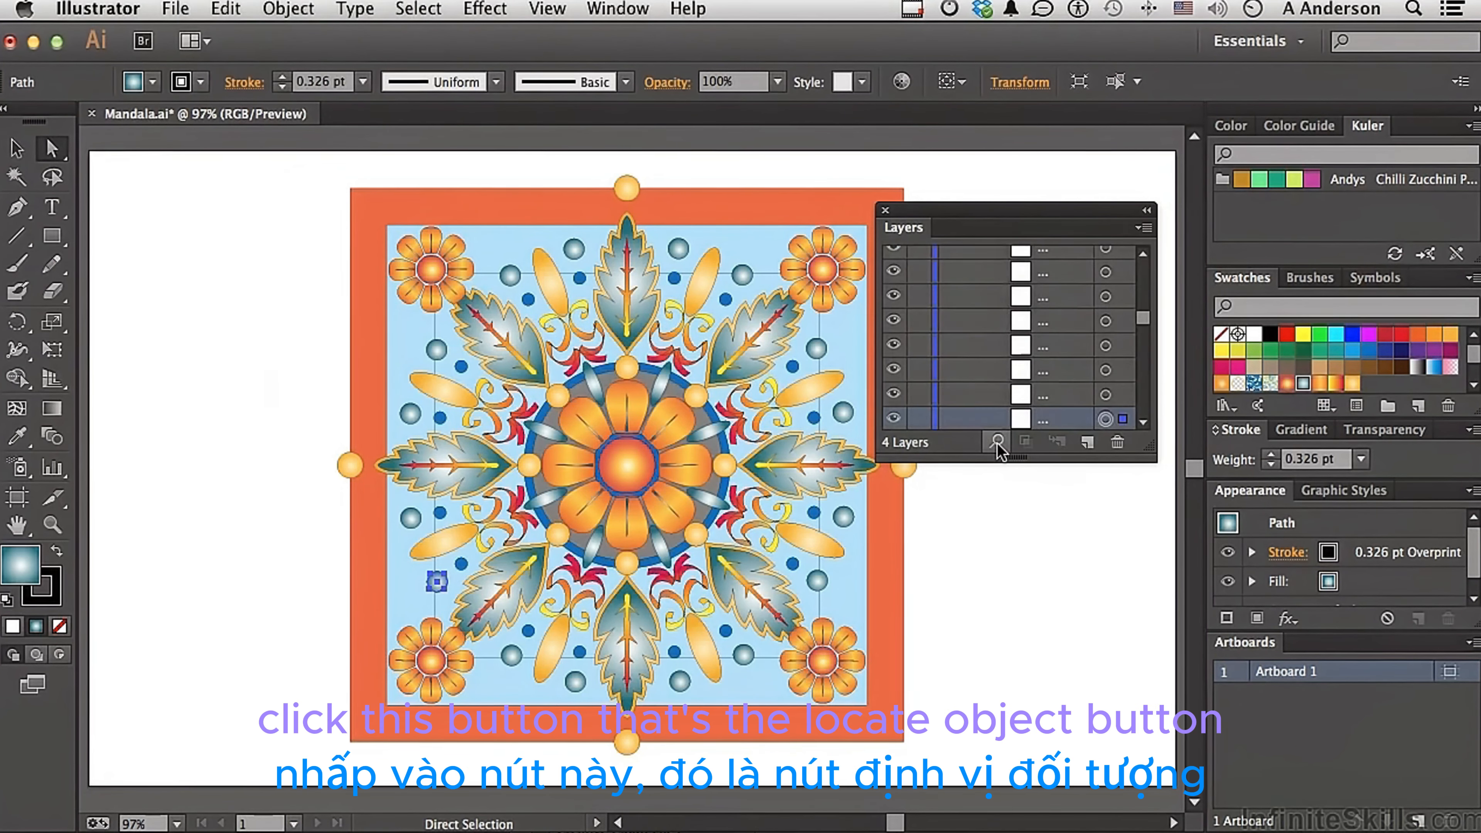
scroll(1020, 335, "up", 3)
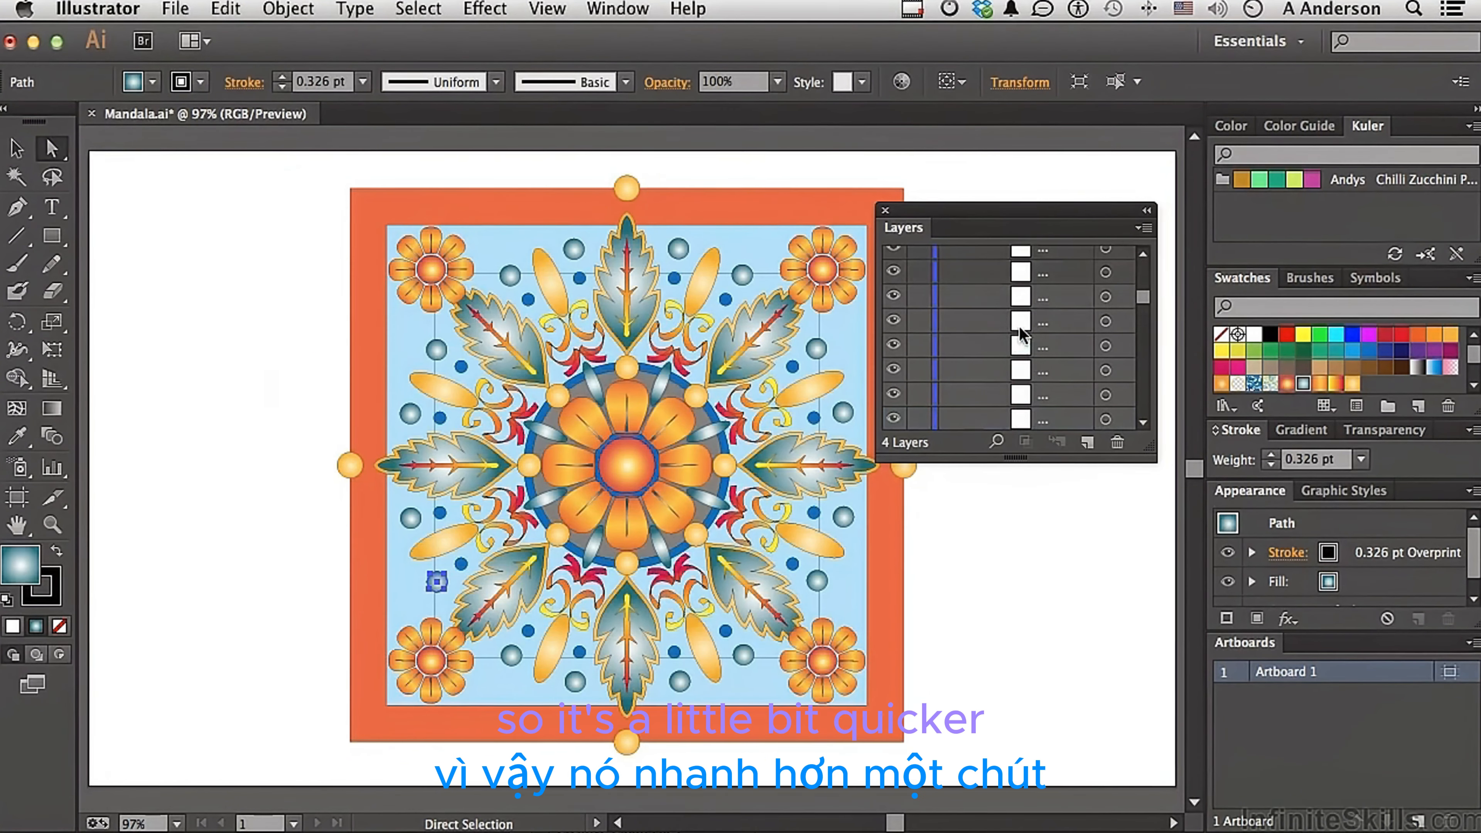
scroll(1021, 335, "up", 3)
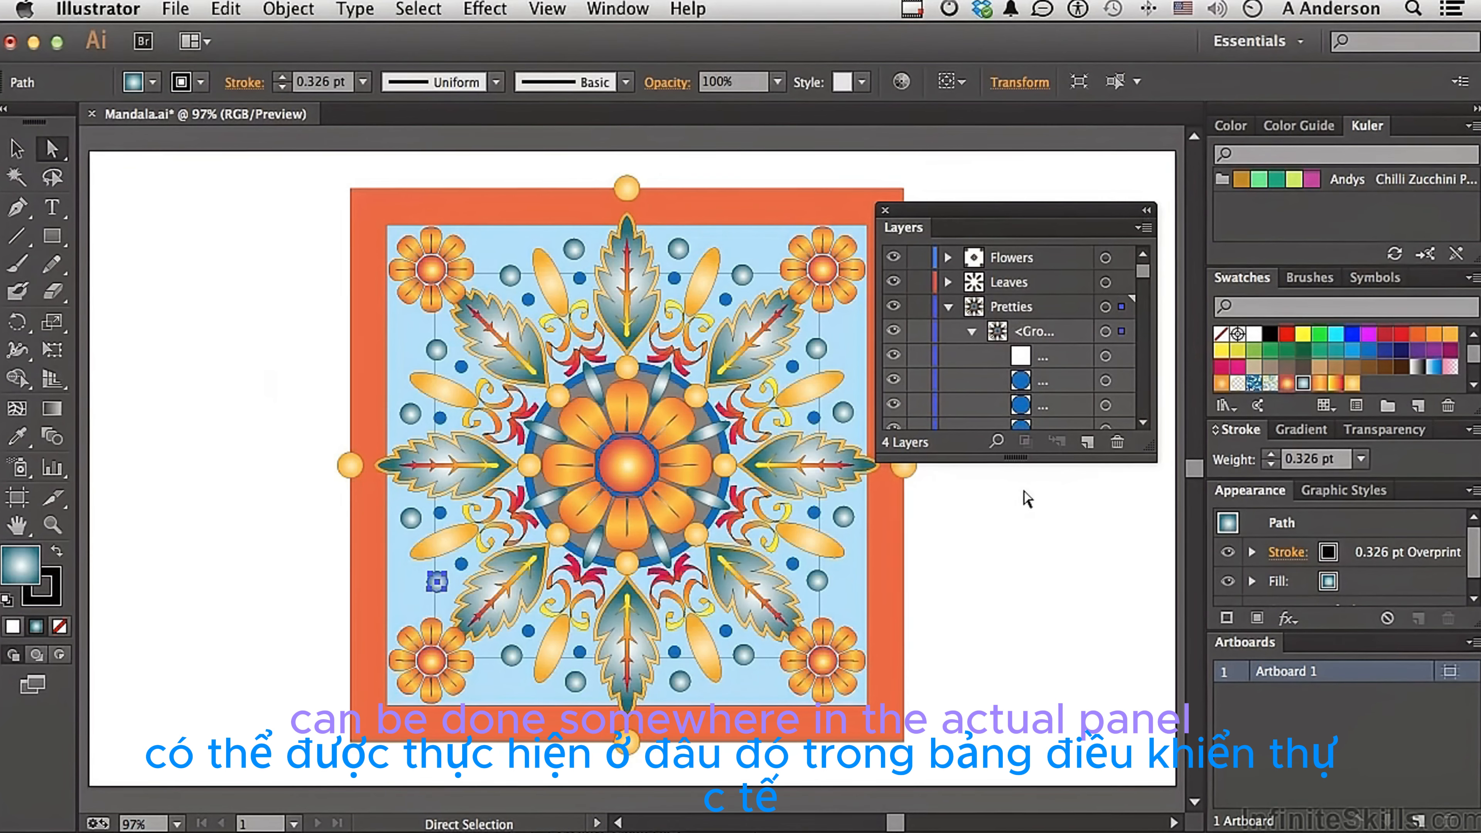
left_click(972, 331)
left_click(949, 307)
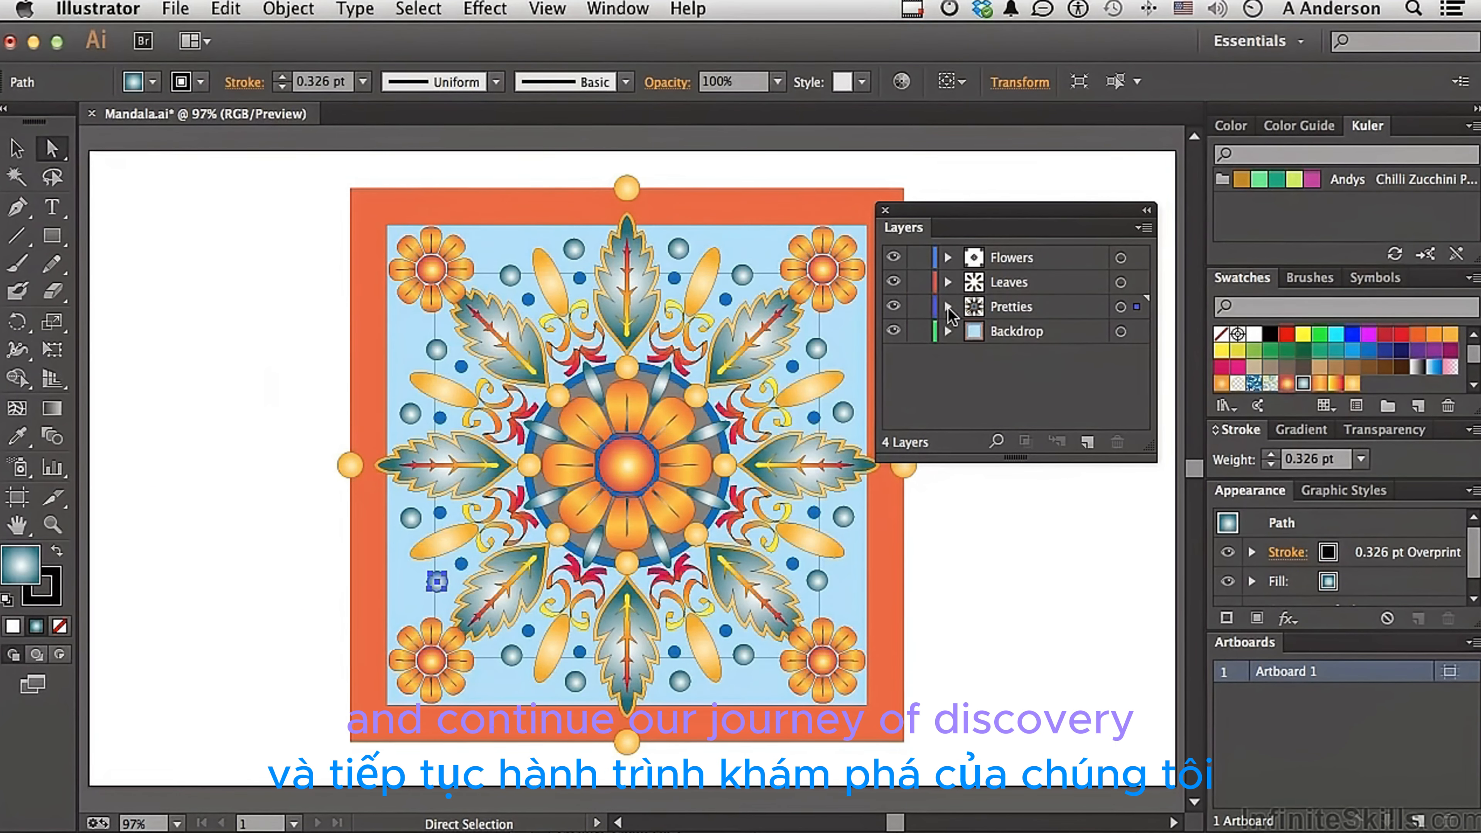
left_click(248, 321)
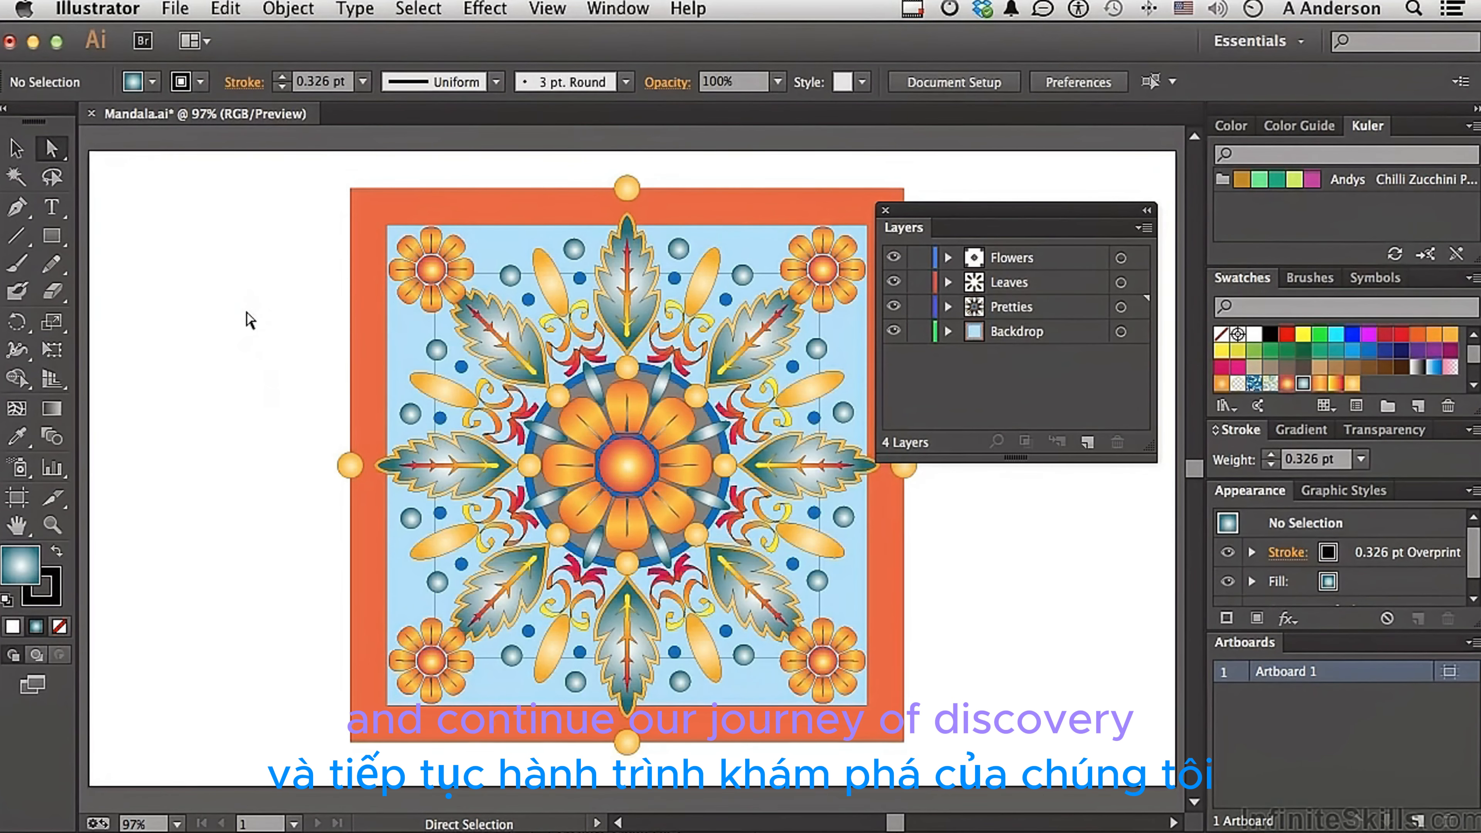
Select the Flowers layer and examine its Release to Layers (Sequence) and (Build) commands without applying them
left_click(1077, 259)
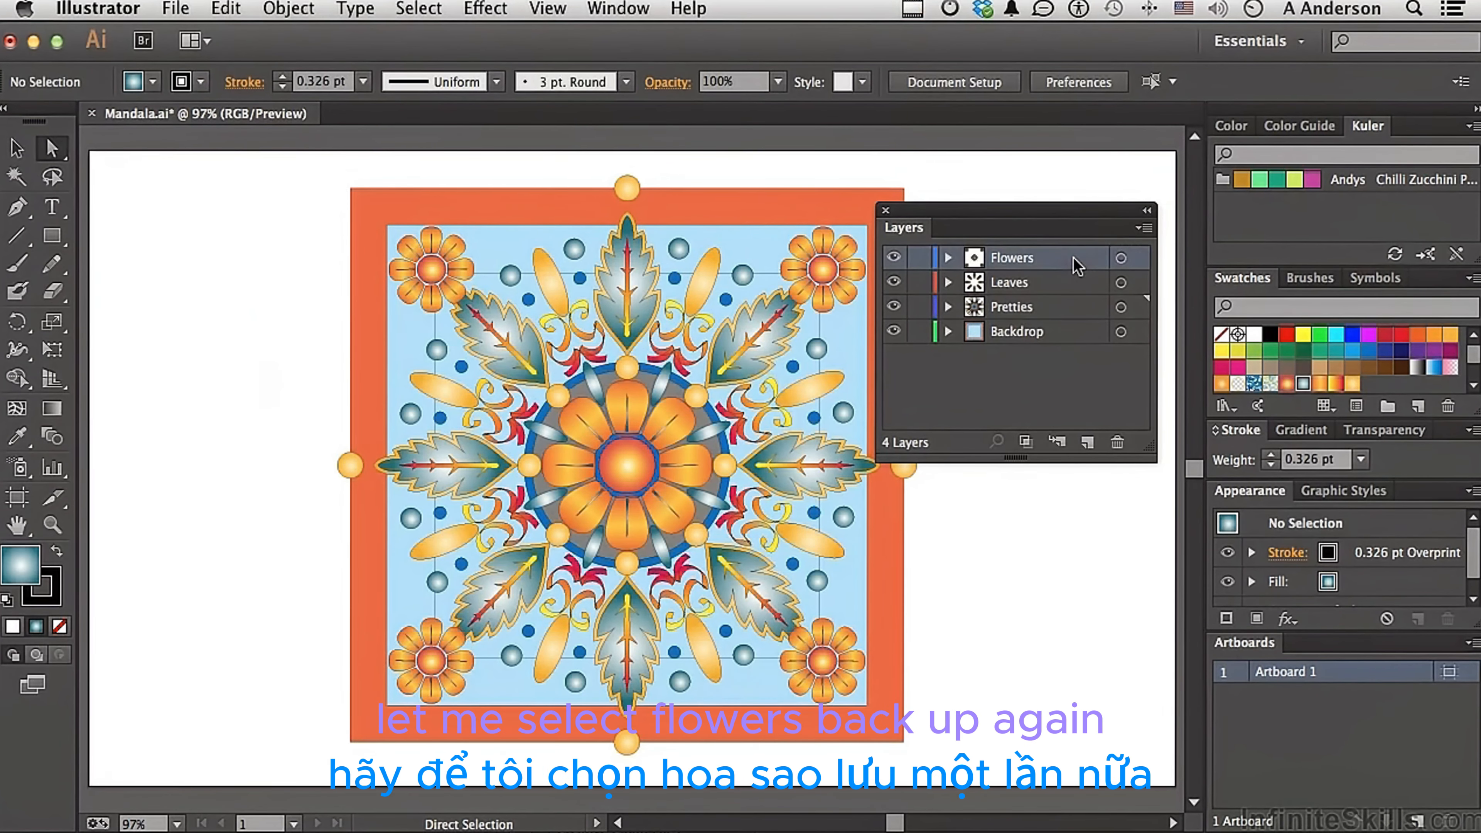
left_click(1144, 229)
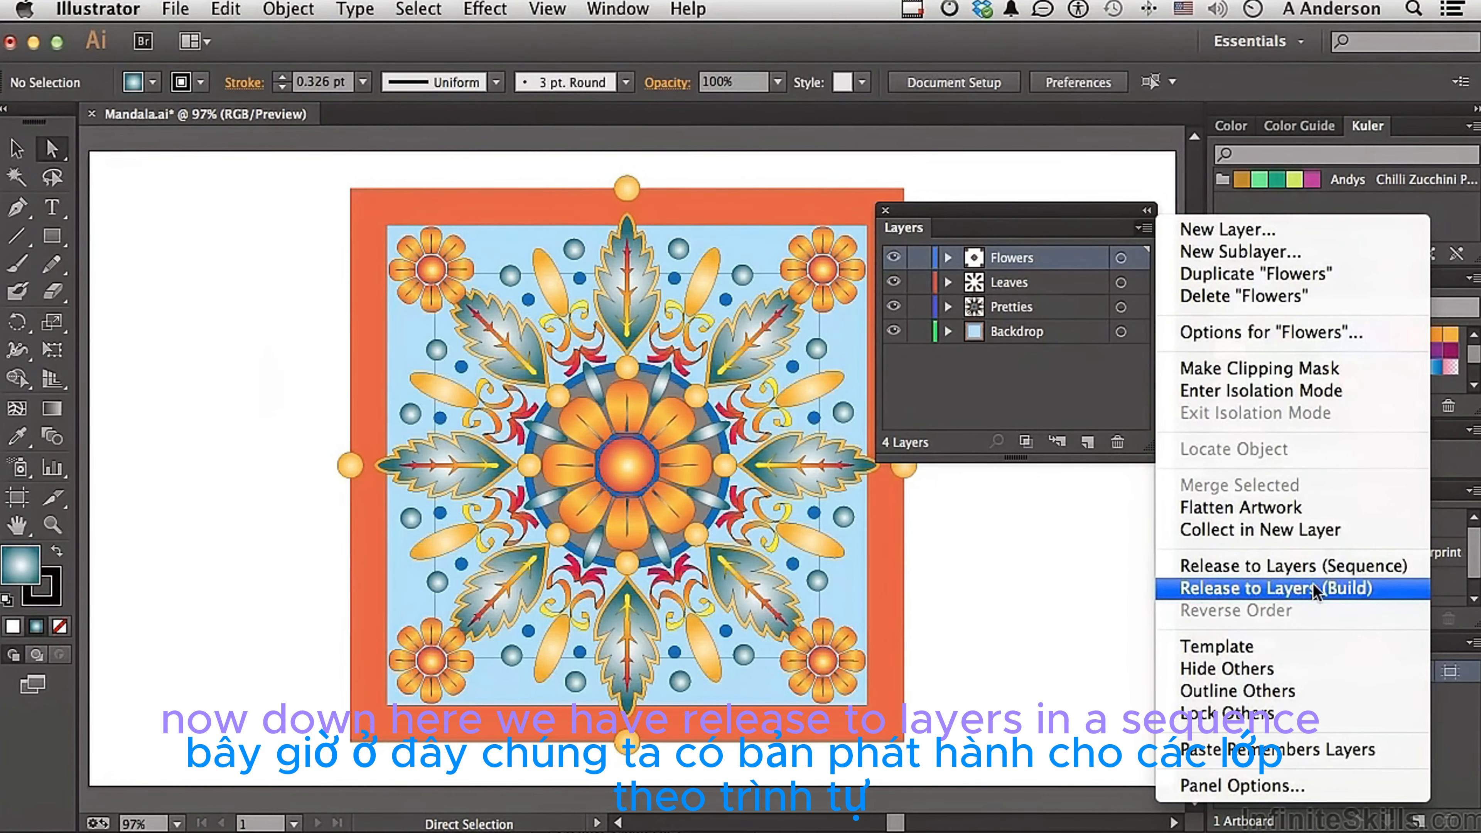
left_click(1061, 548)
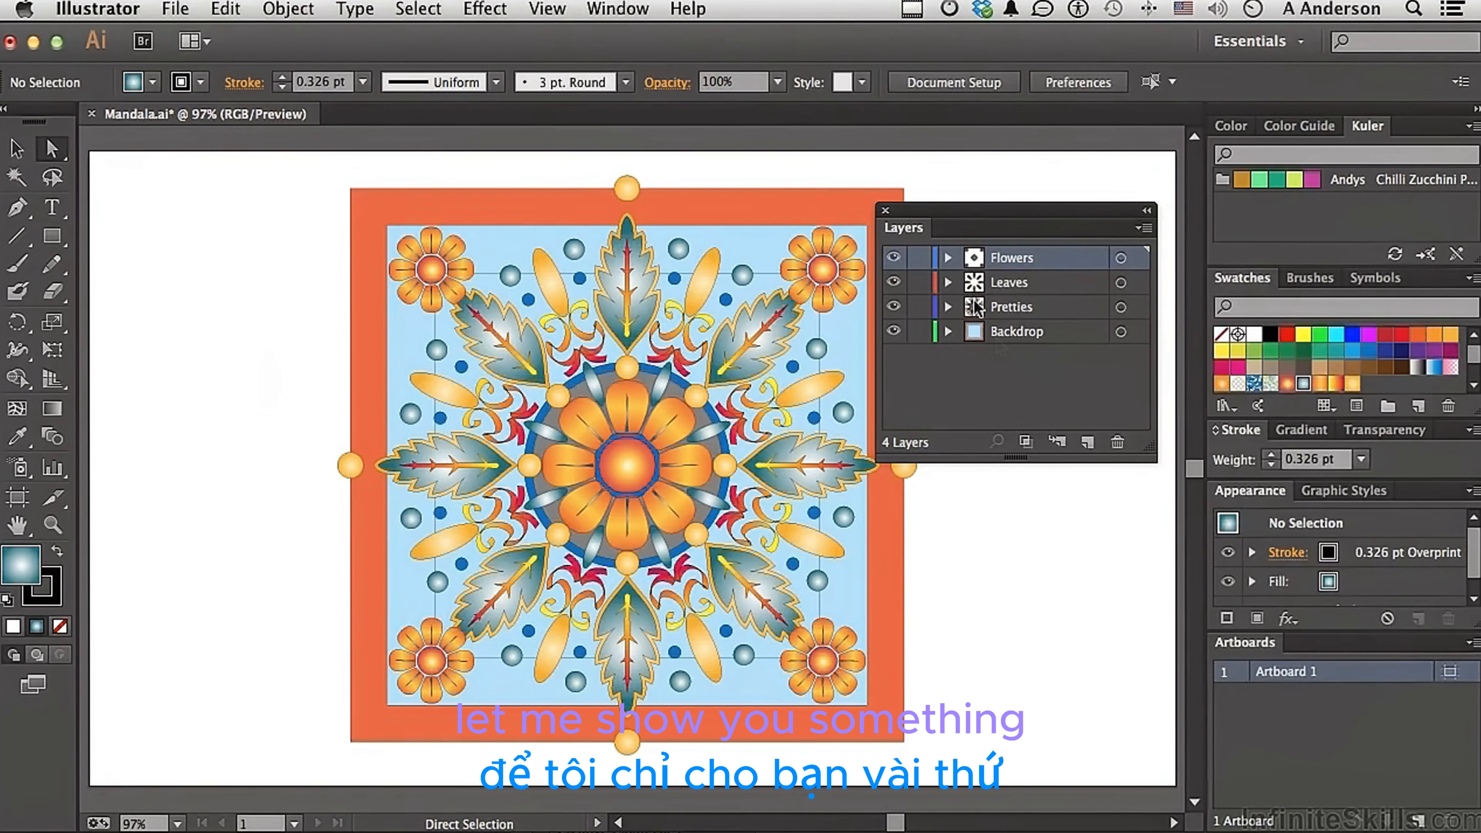
Release the first group inside the Flowers layer to layers in sequence, undo the release, and collapse the Flowers layer
left_click(949, 257)
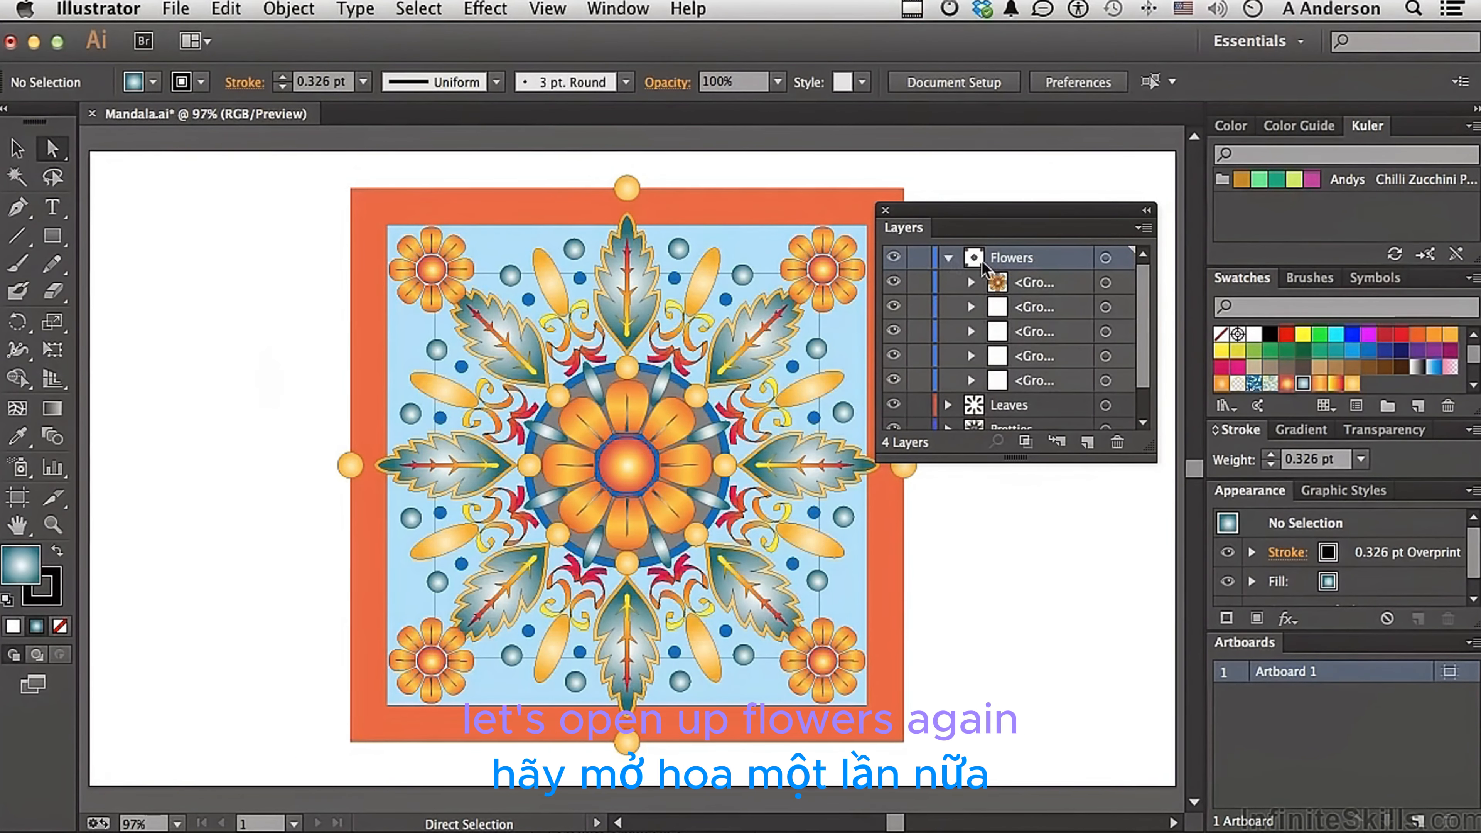
left_click(1027, 283)
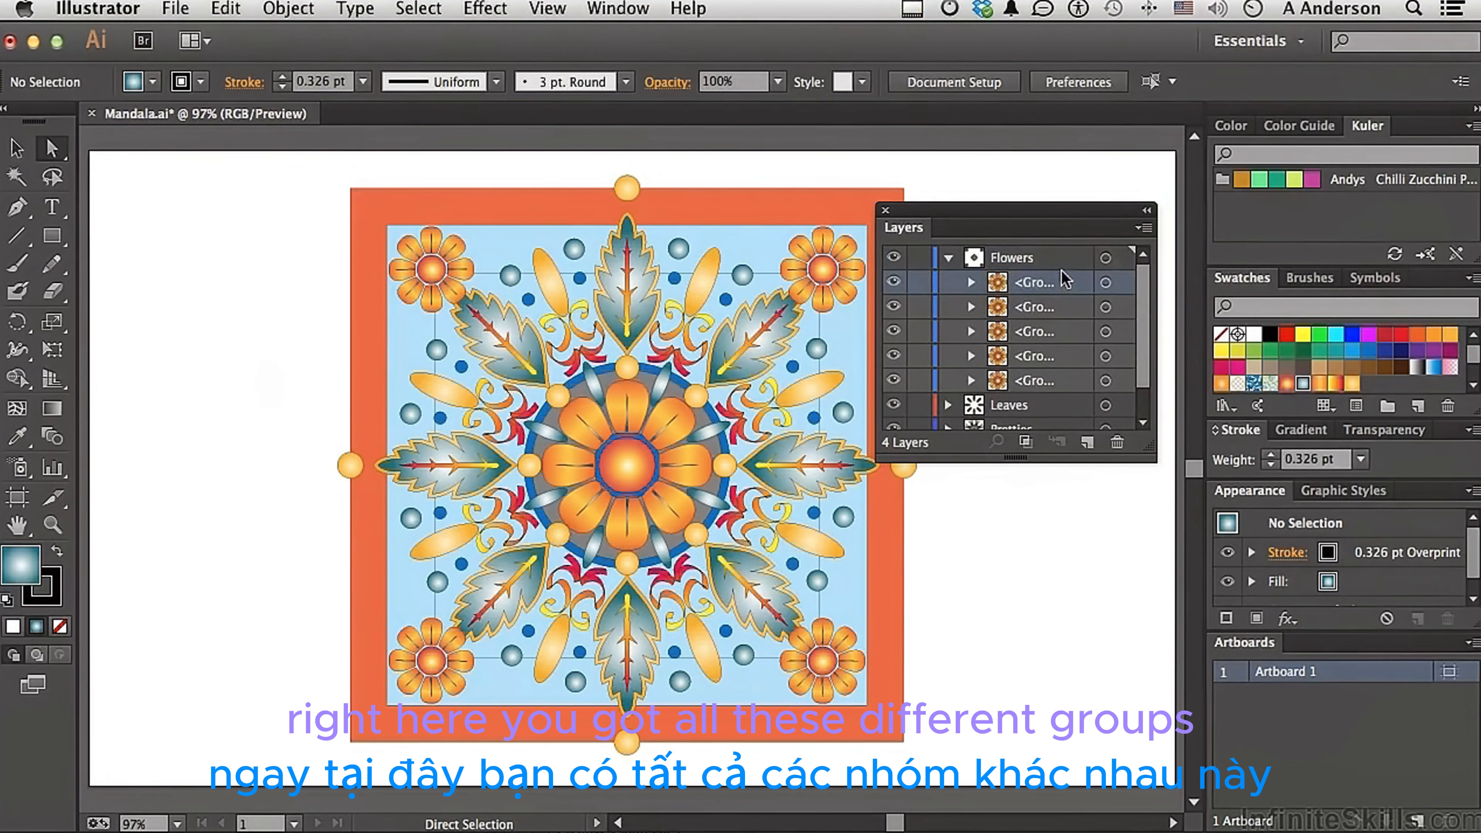
left_click(1146, 228)
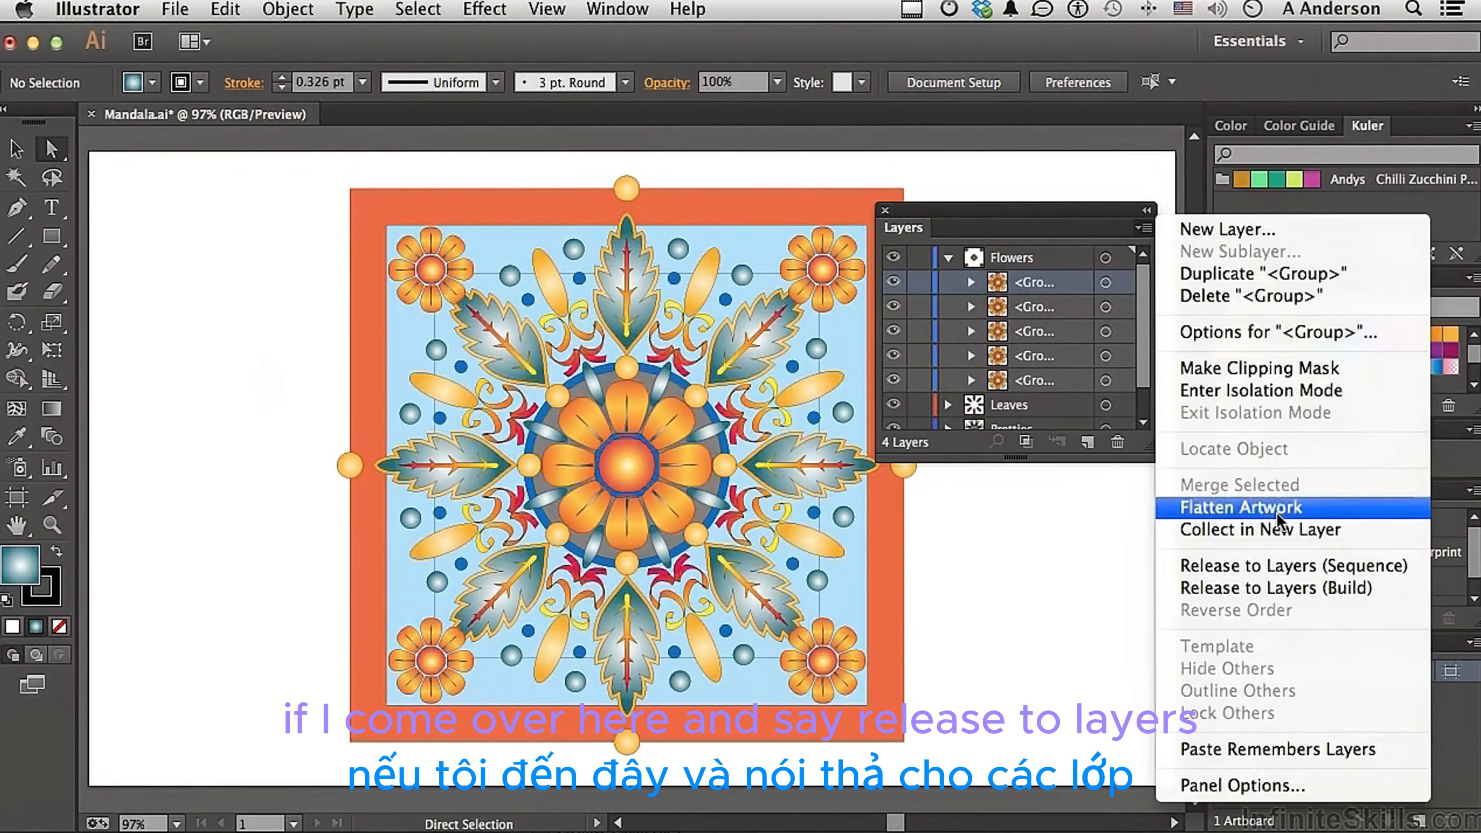
left_click(1277, 565)
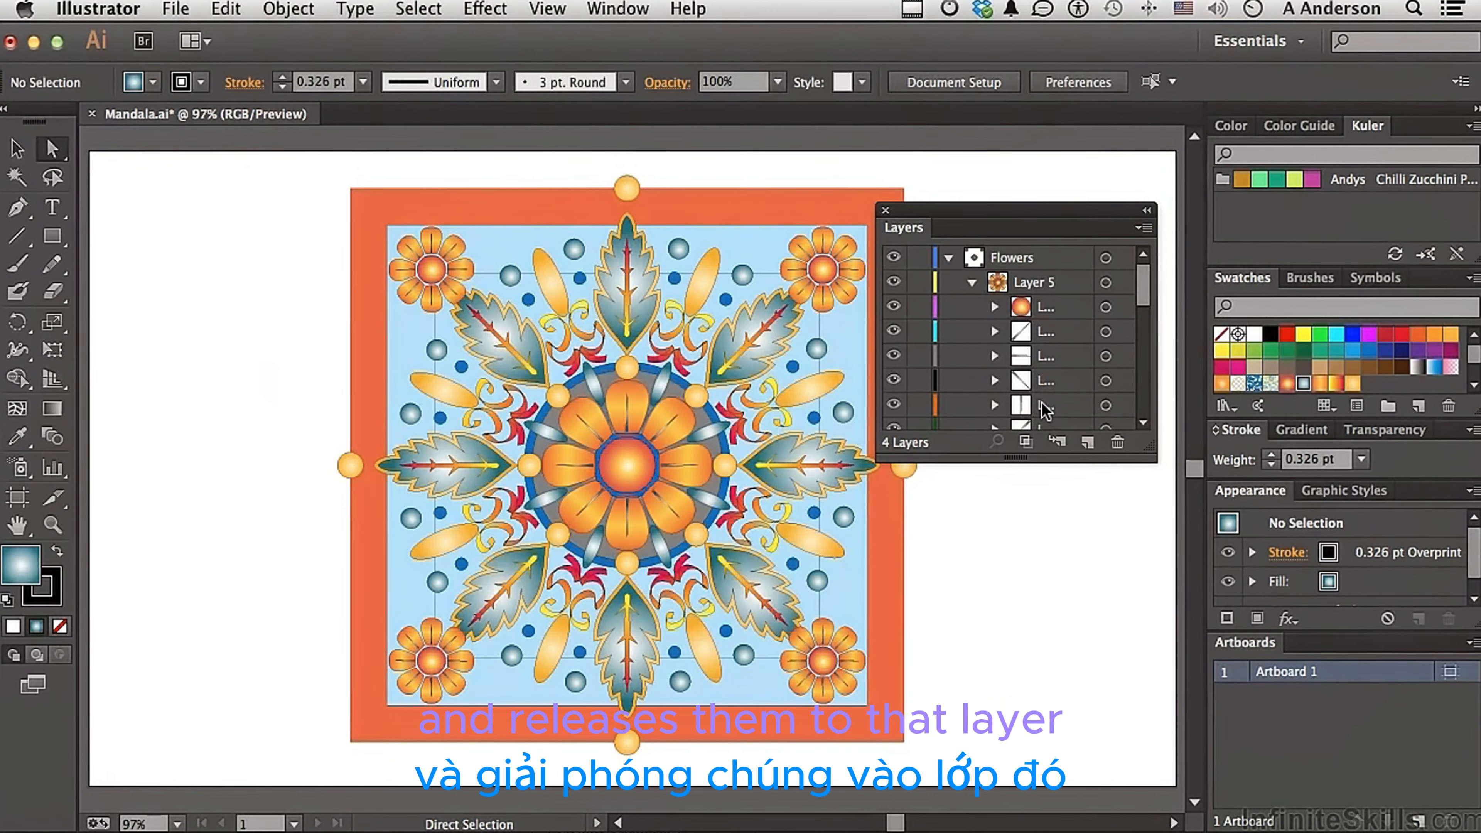
key("super+z")
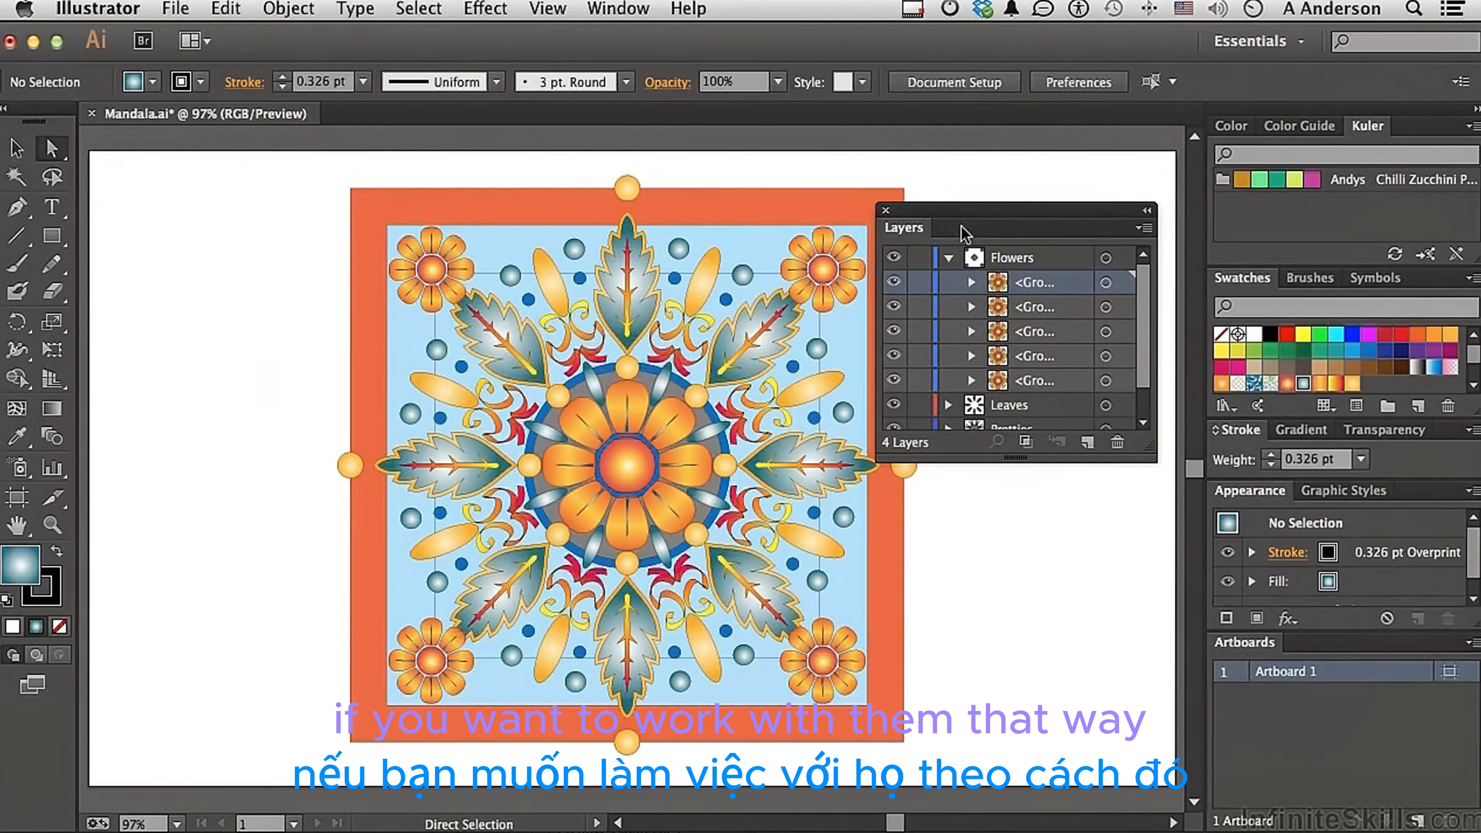
left_click(948, 257)
Select the Flowers layer, hide all other layers with Hide Others, and show all layers again
left_click(1144, 228)
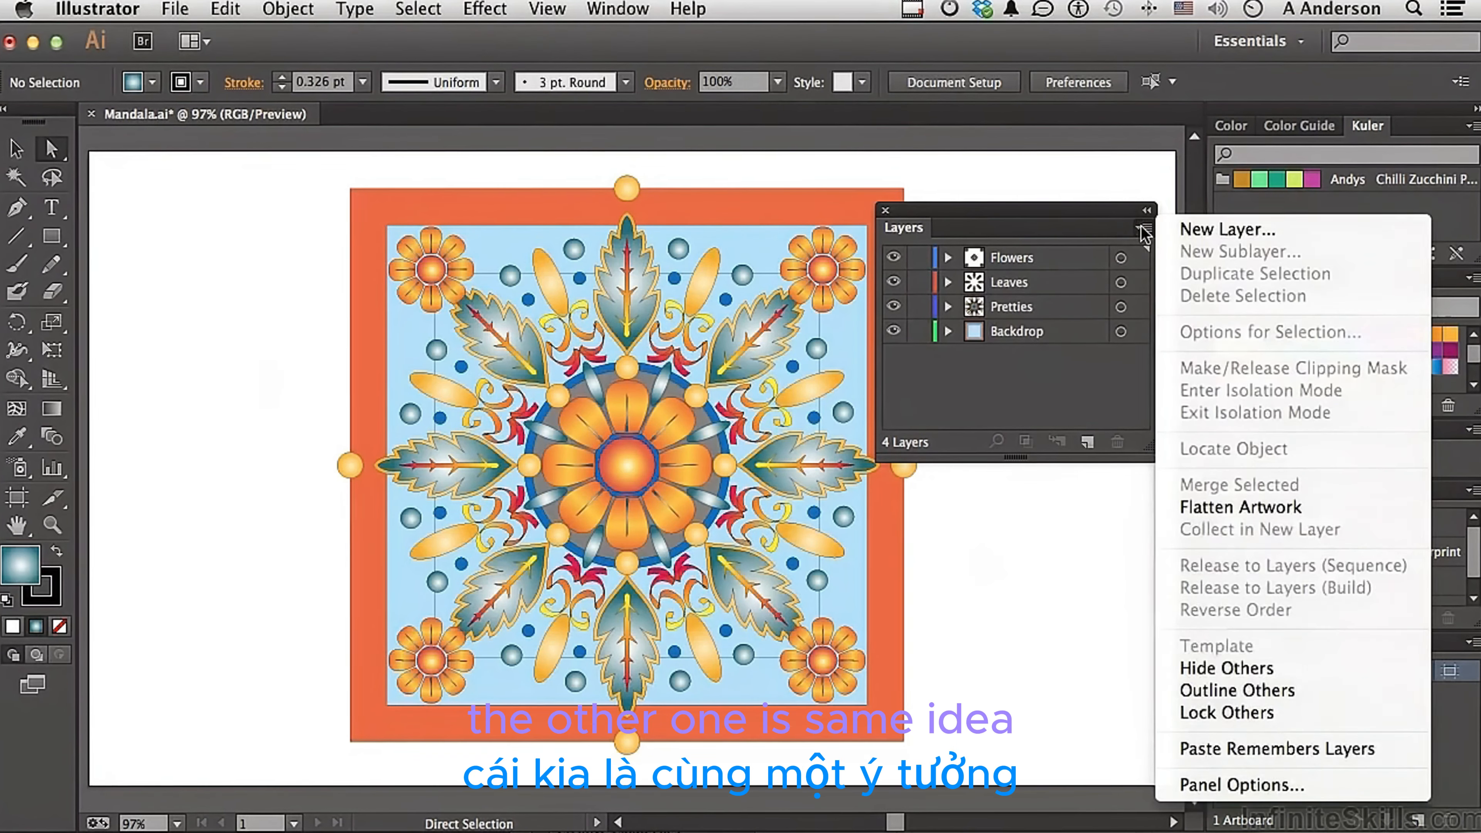
left_click(1011, 257)
left_click(1011, 257)
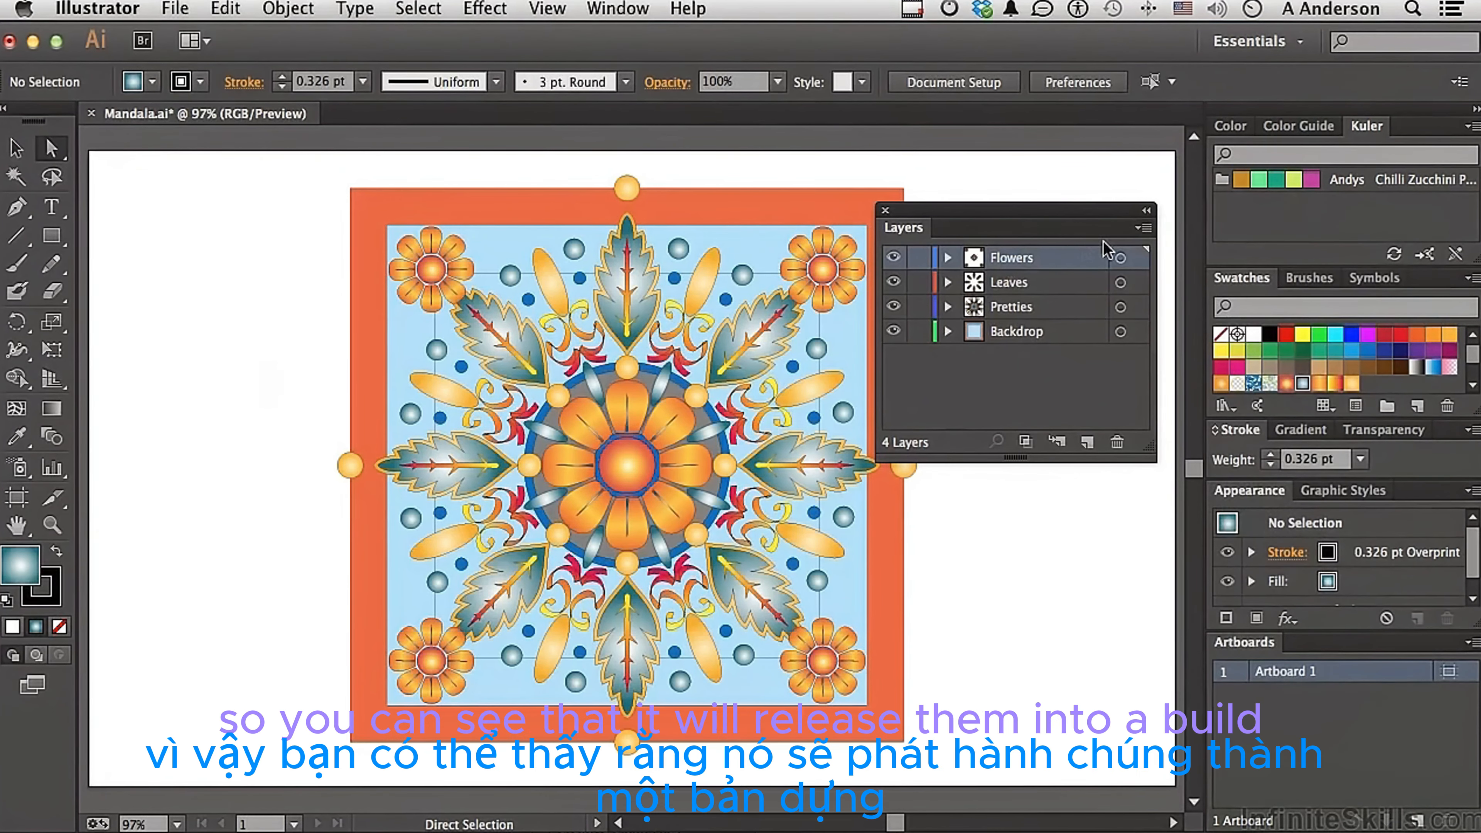
left_click(1146, 227)
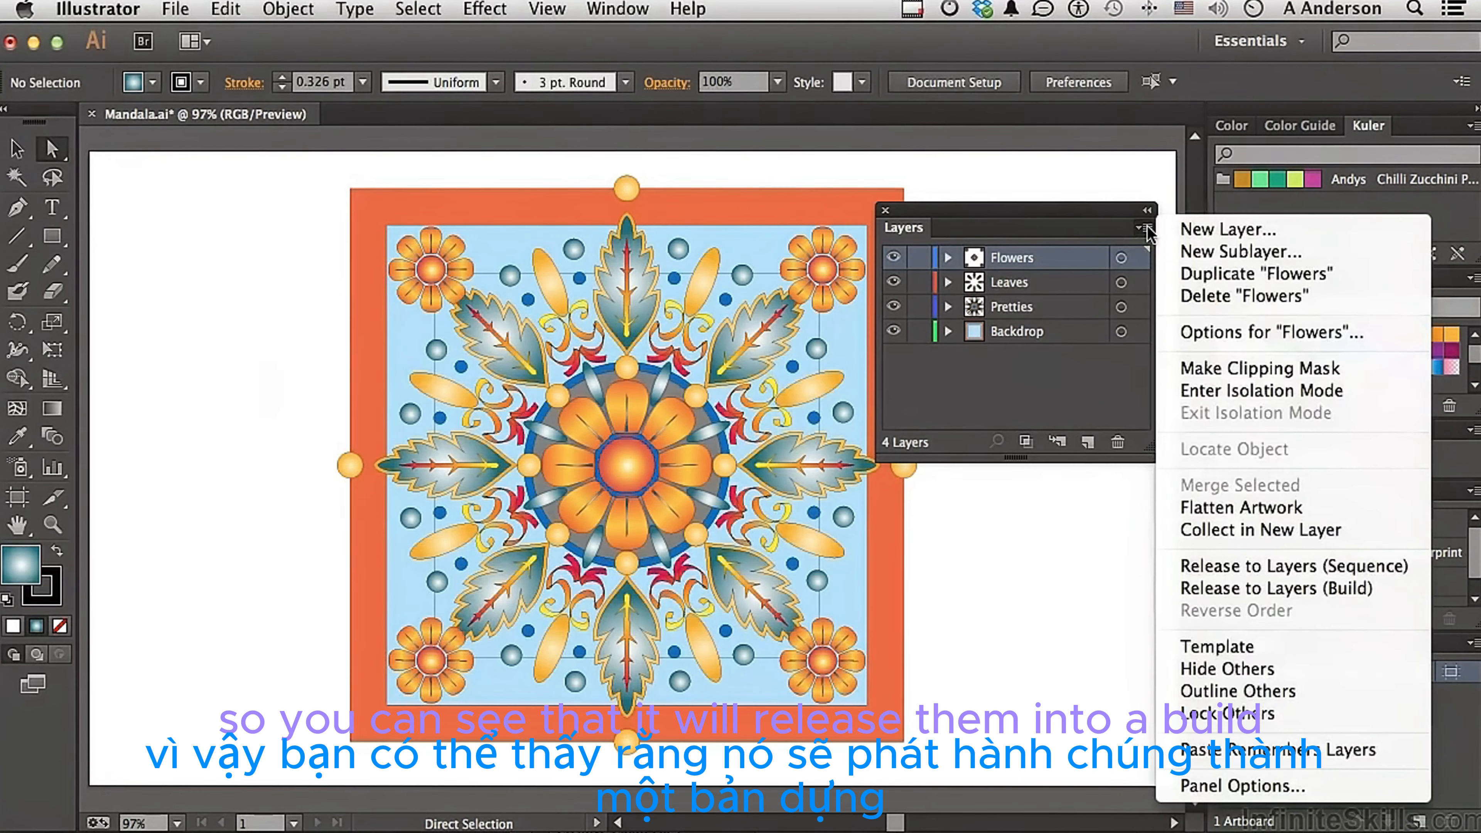
left_click(1261, 669)
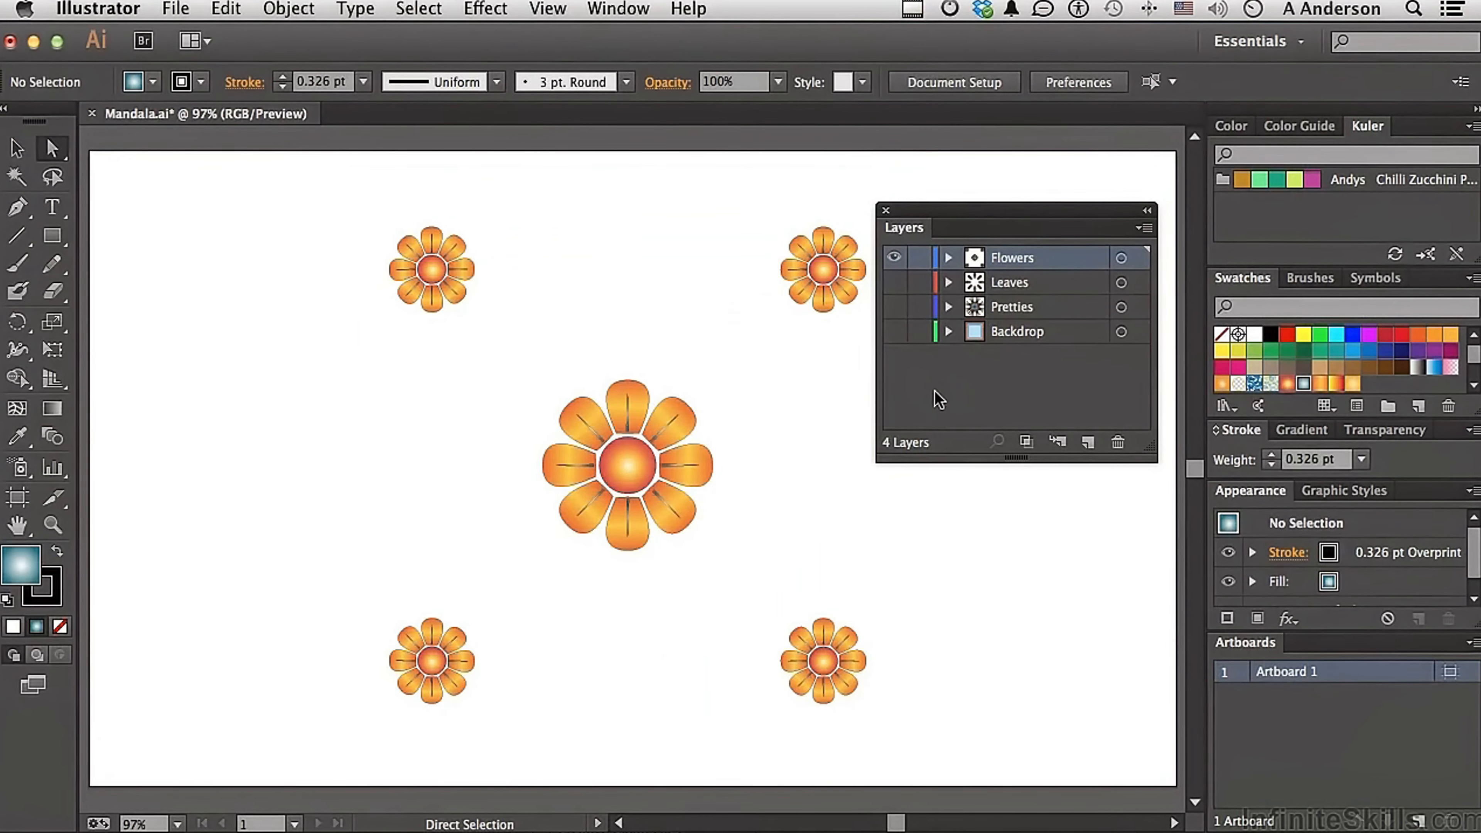
left_click(1144, 229)
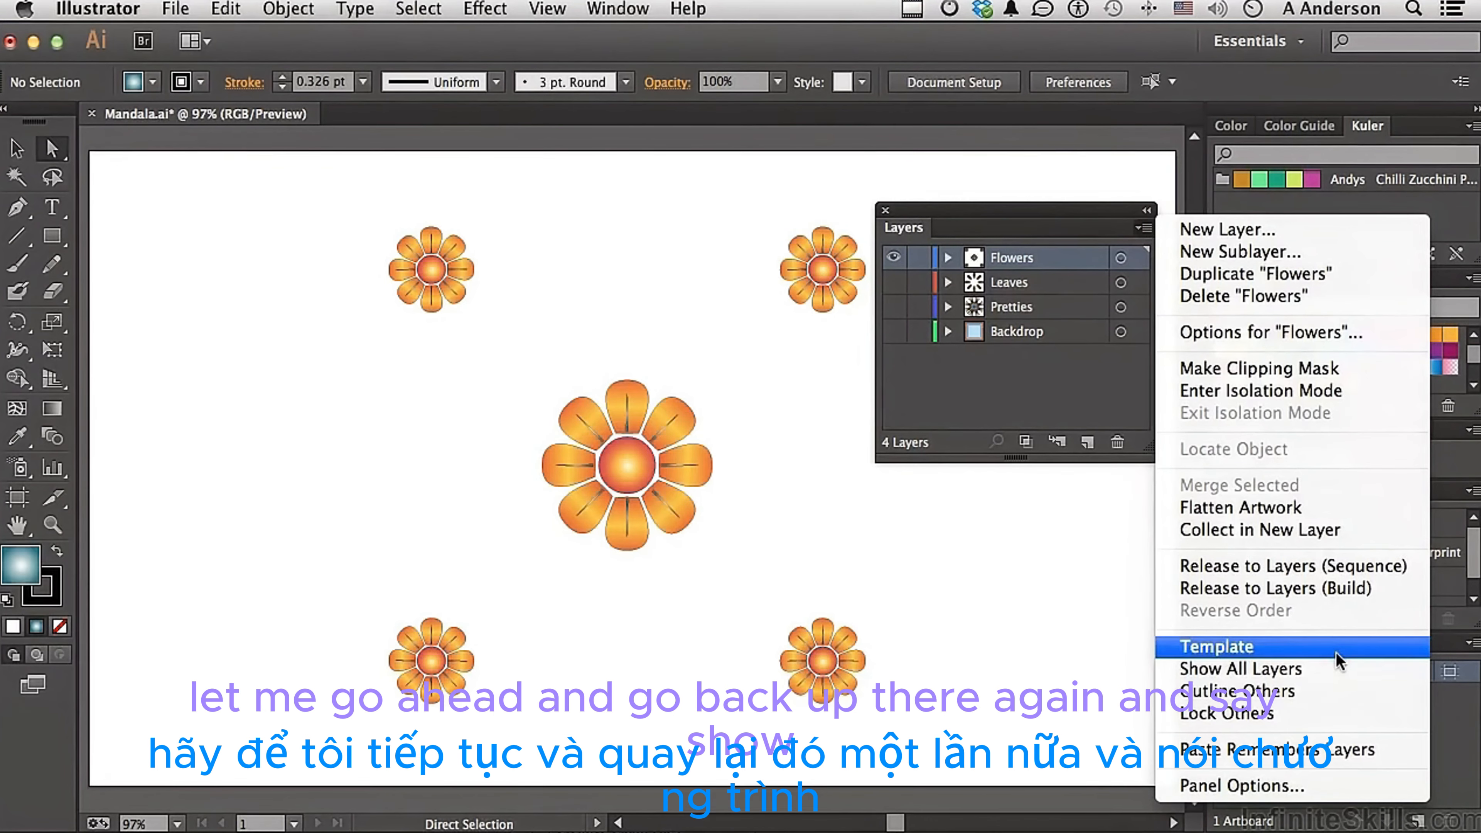
left_click(1338, 670)
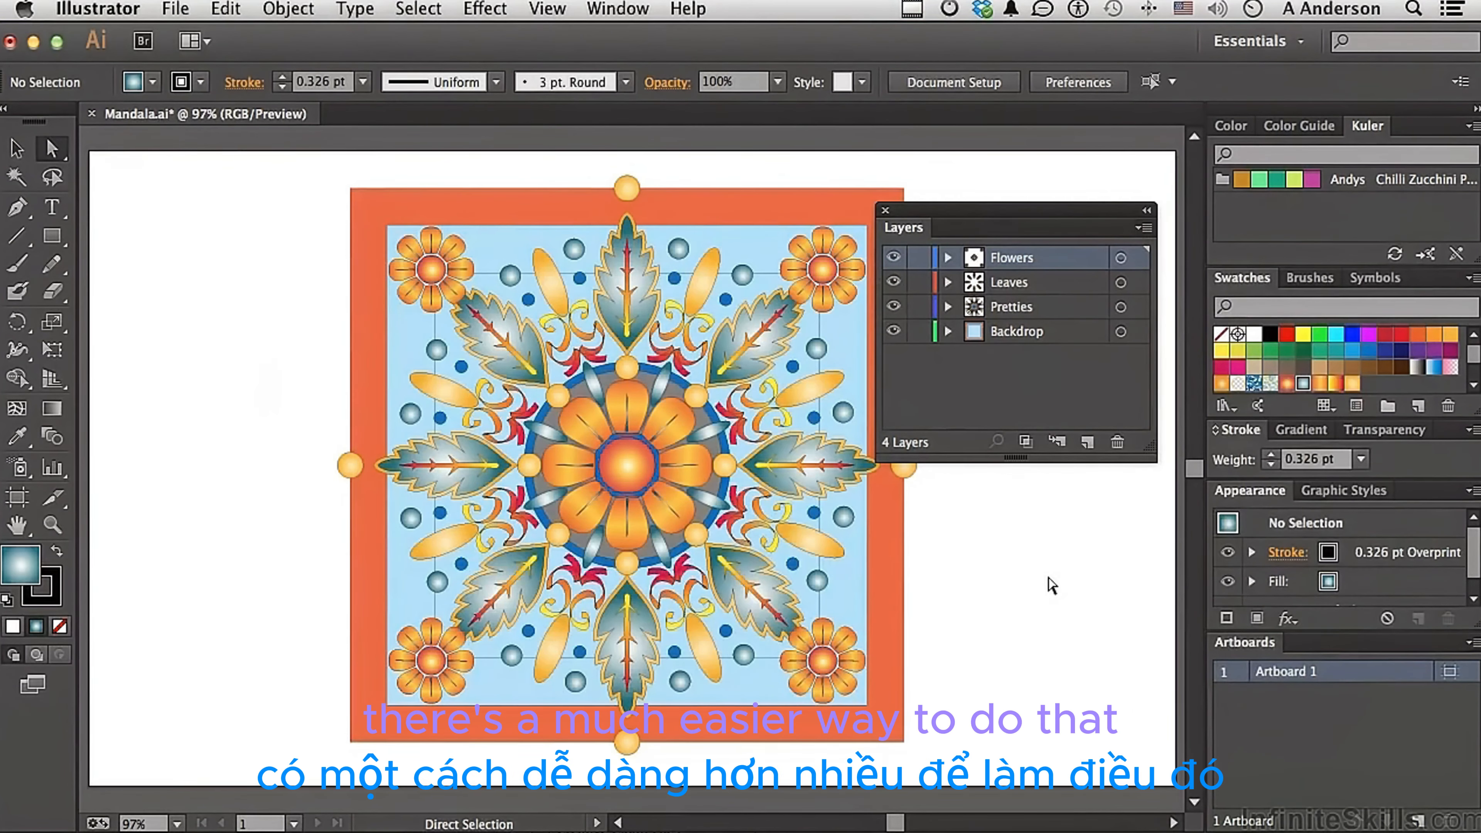
Isolate the visibility of the Leaves layer directly from its visibility control and bring all other layers back
left_click(1009, 283)
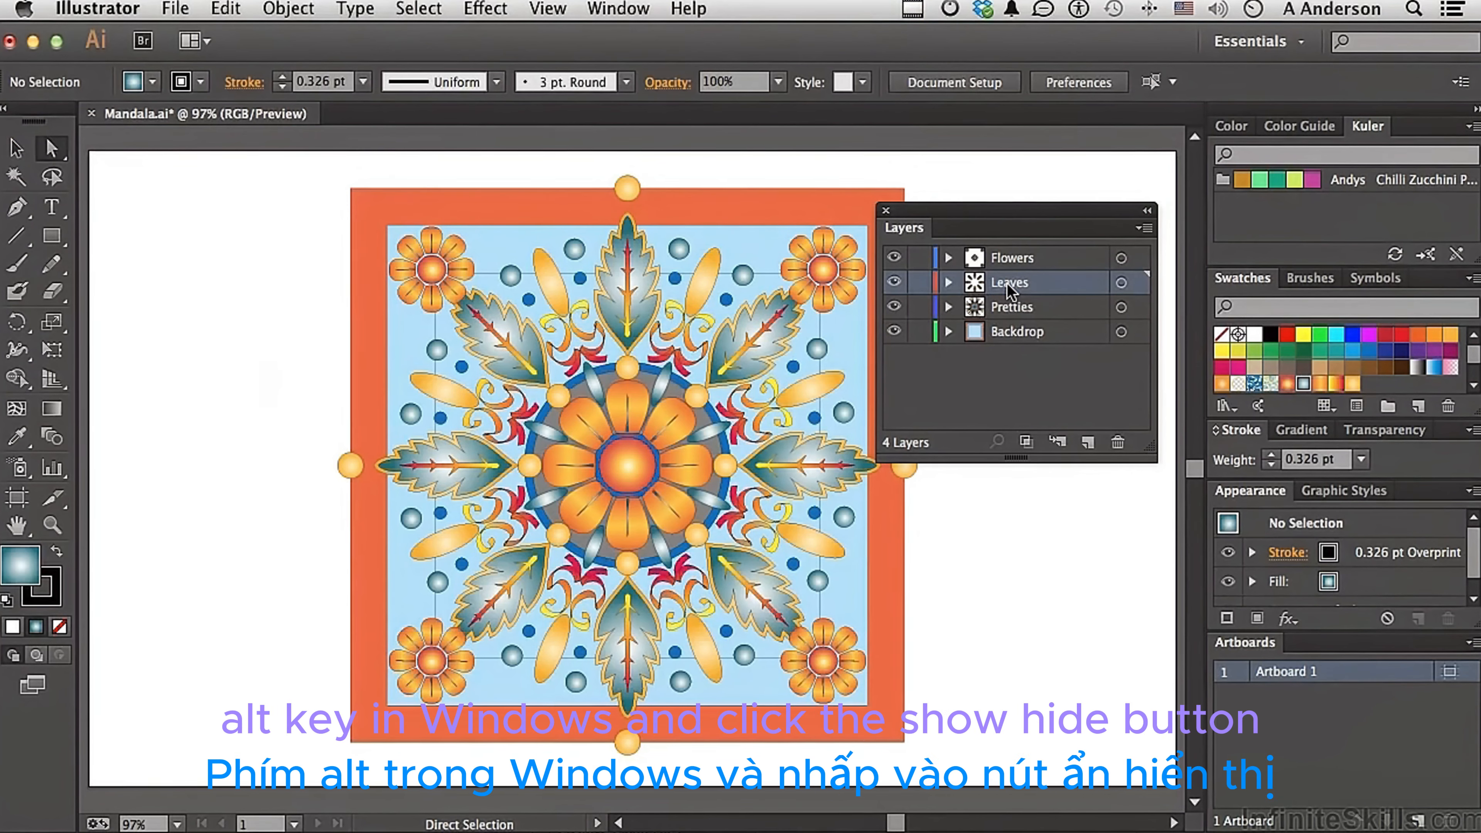
left_click(894, 283, "alt")
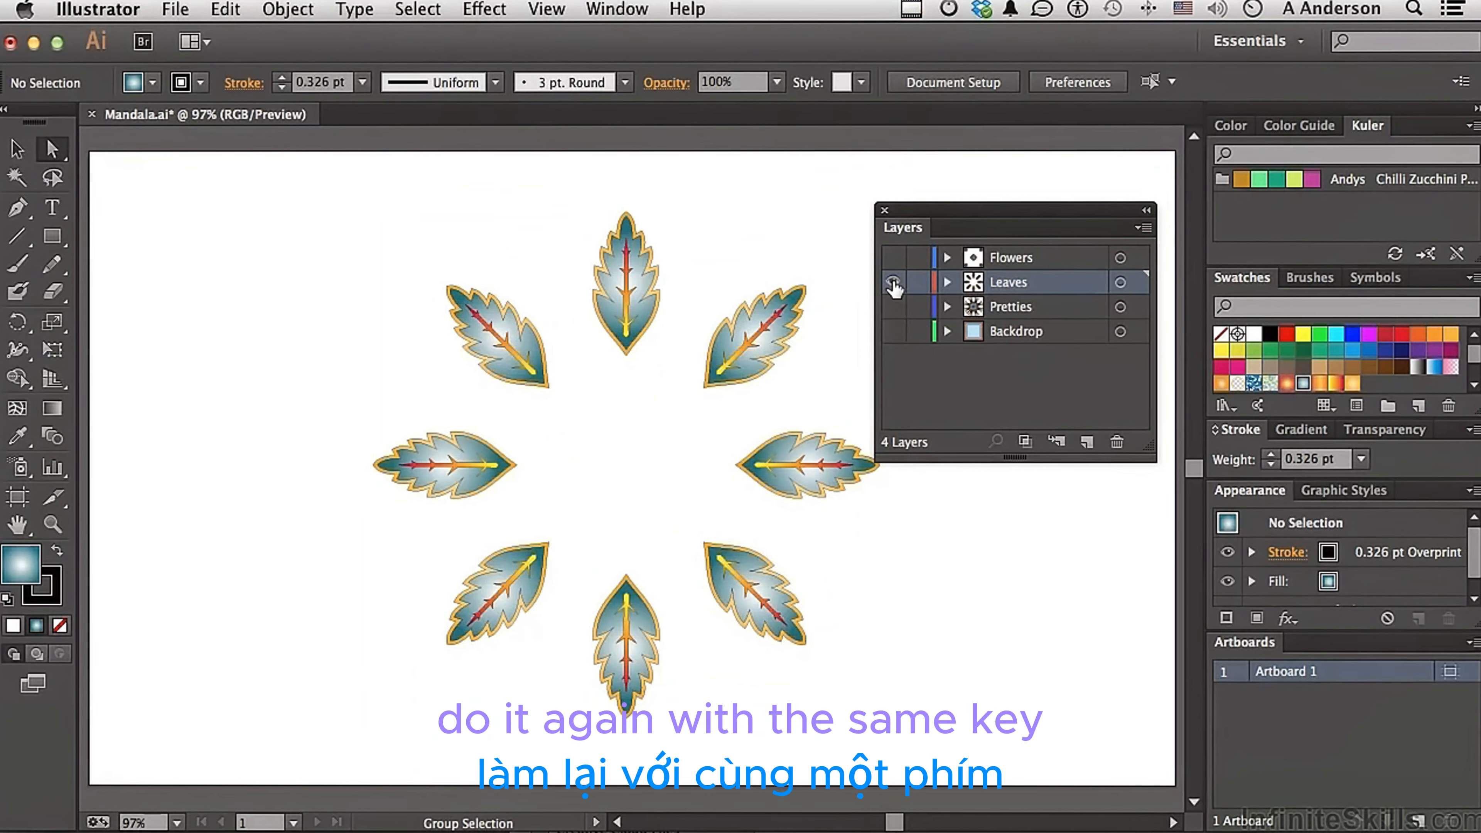
left_click(894, 284, "alt")
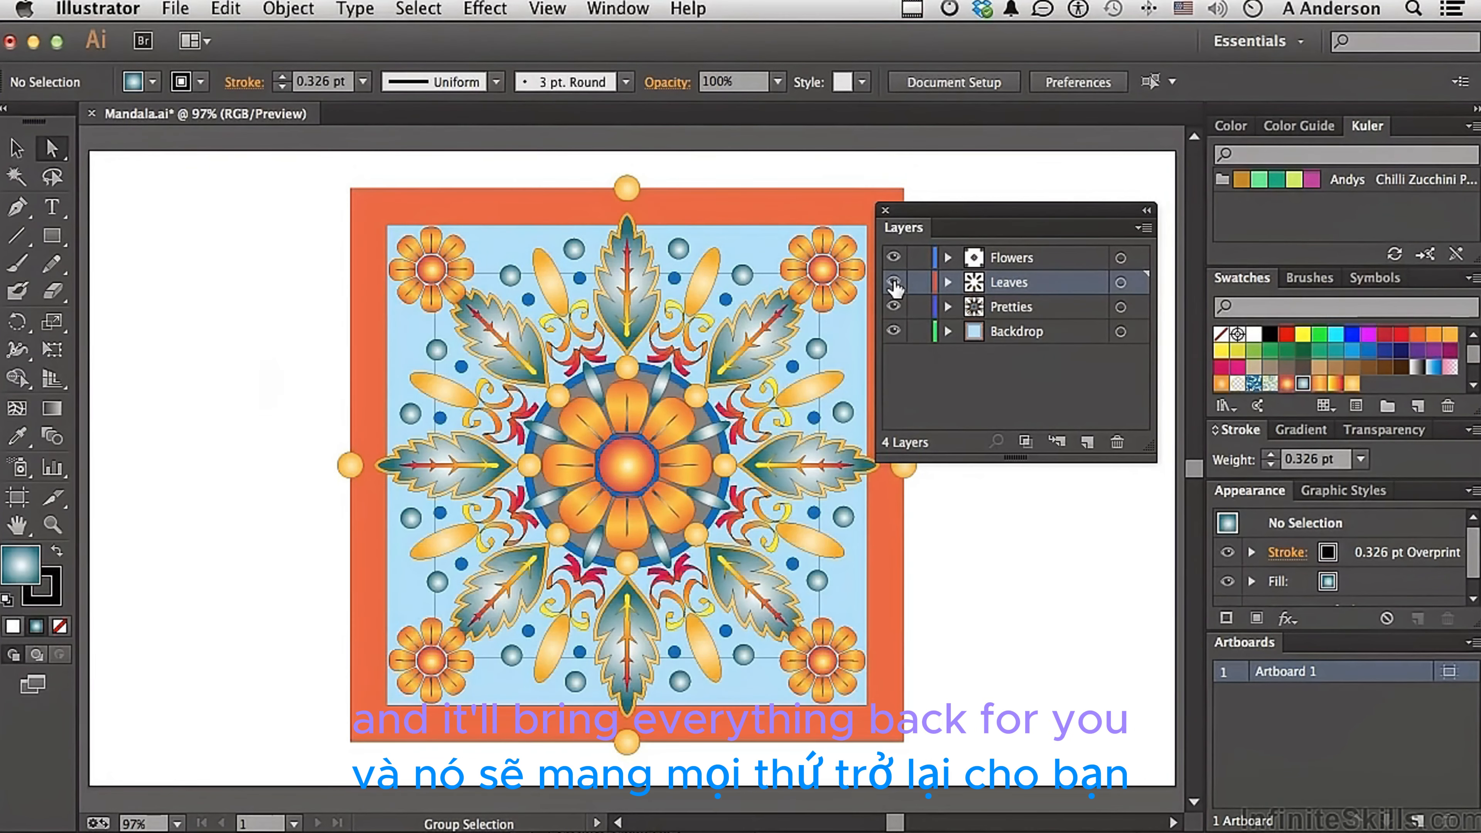
Display every layer except Leaves in outline mode with Outline Others, and restore the preview of all layers
left_click(1141, 231)
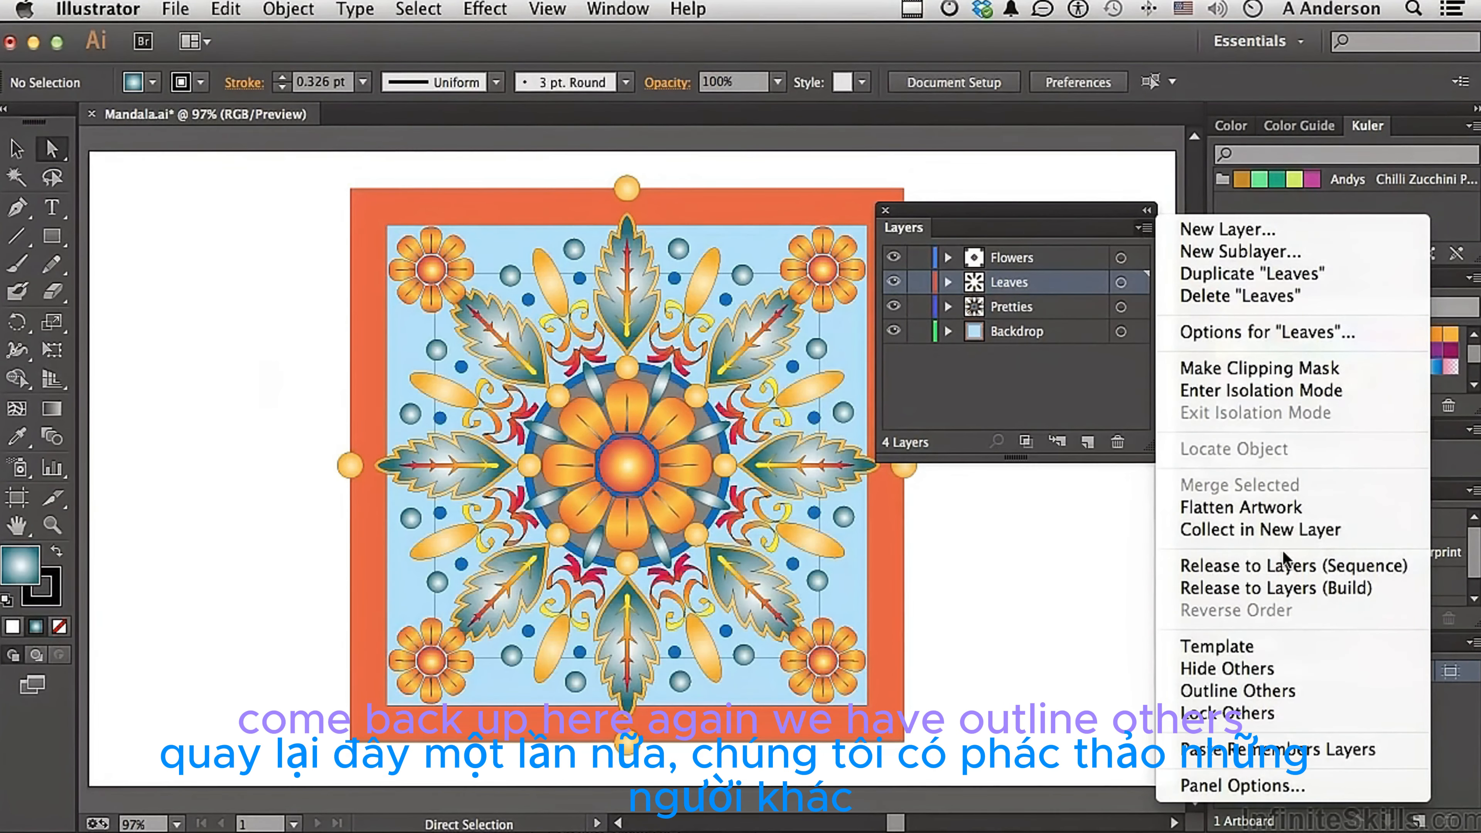
left_click(1282, 690)
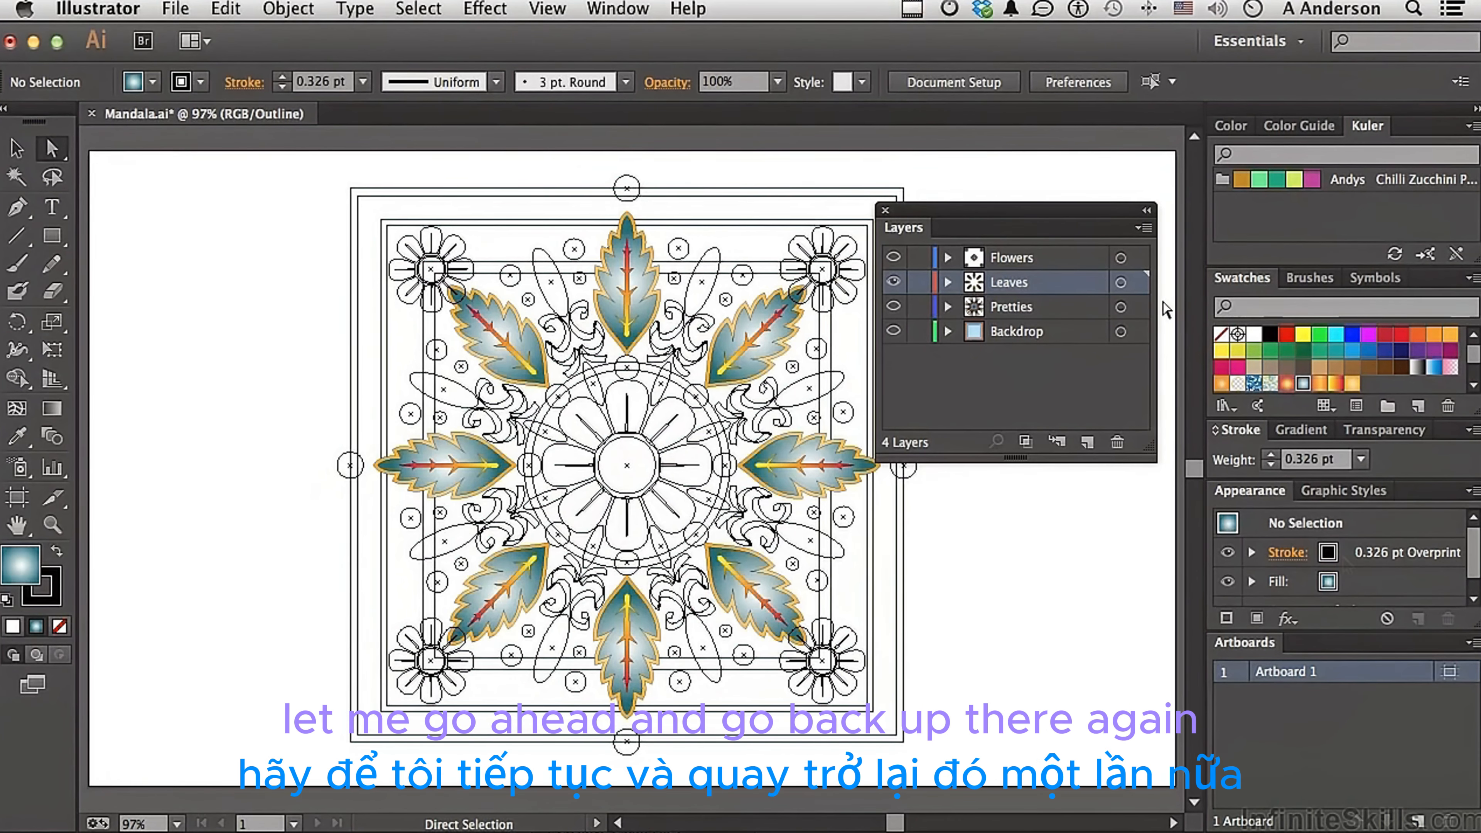
left_click(1144, 226)
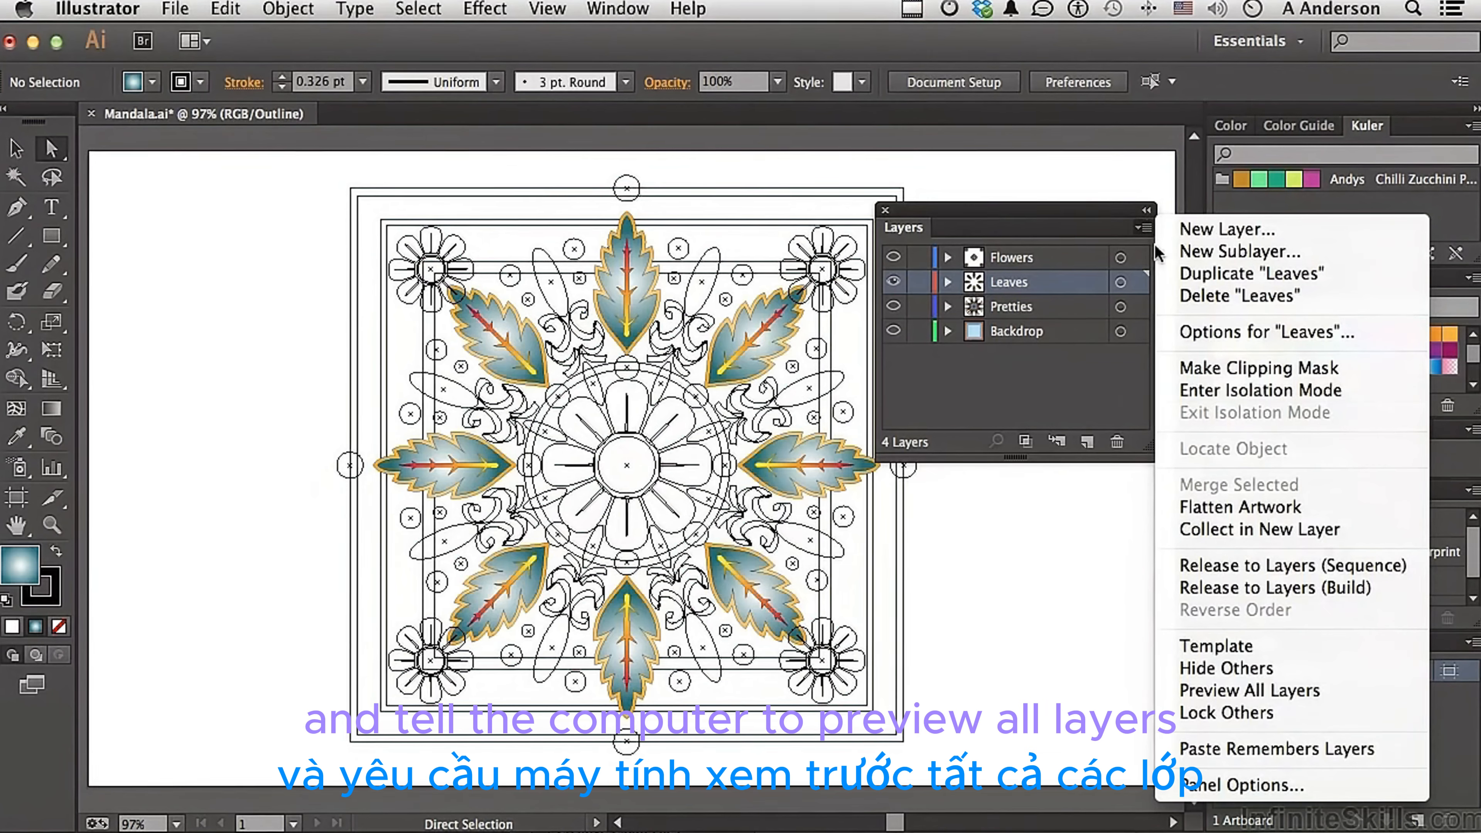
left_click(1244, 694)
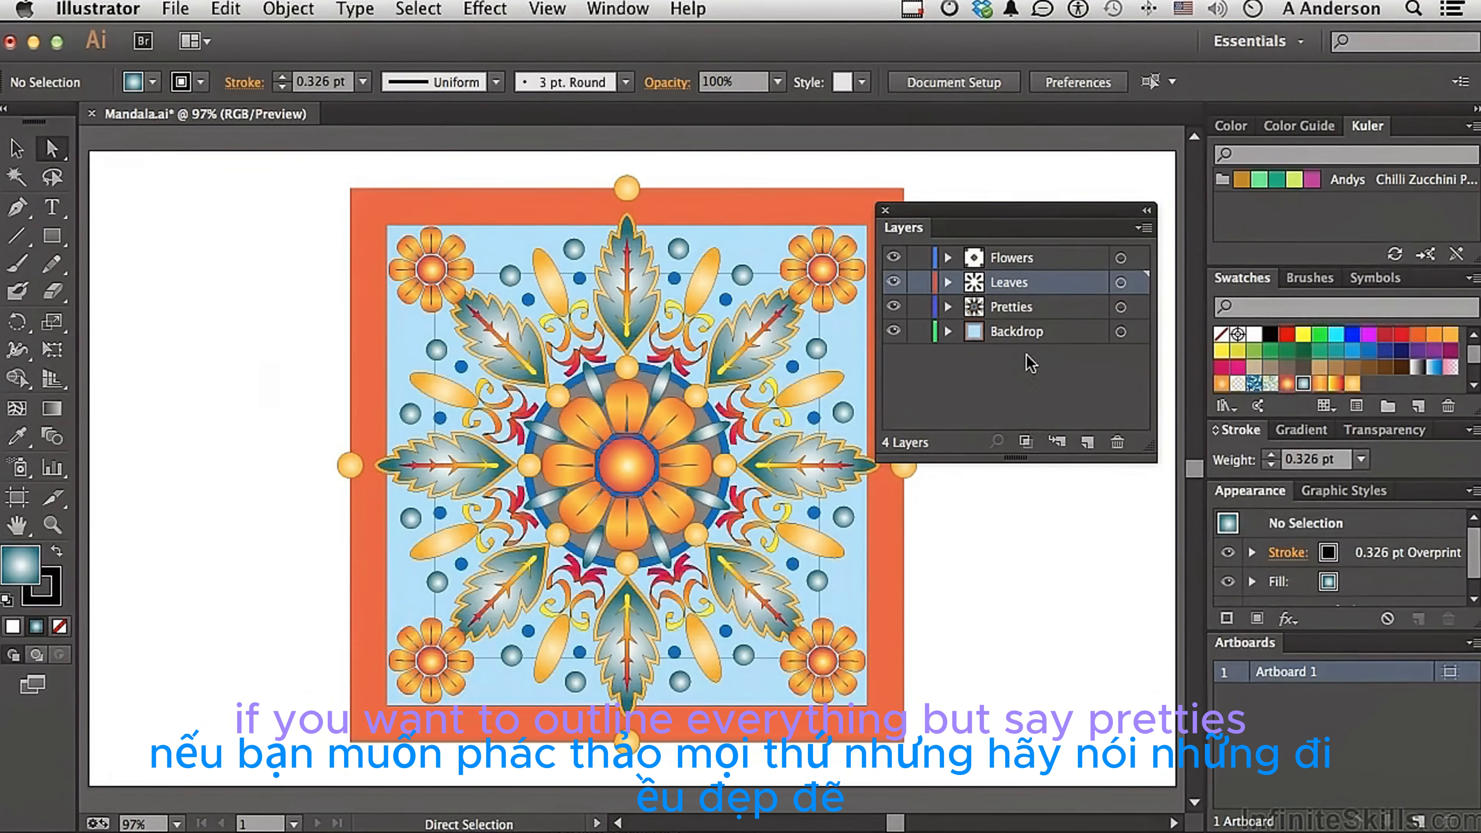
Toggle the Pretties layer off and on, and use its visibility control to outline all other layers and return them to preview
left_click(1002, 314)
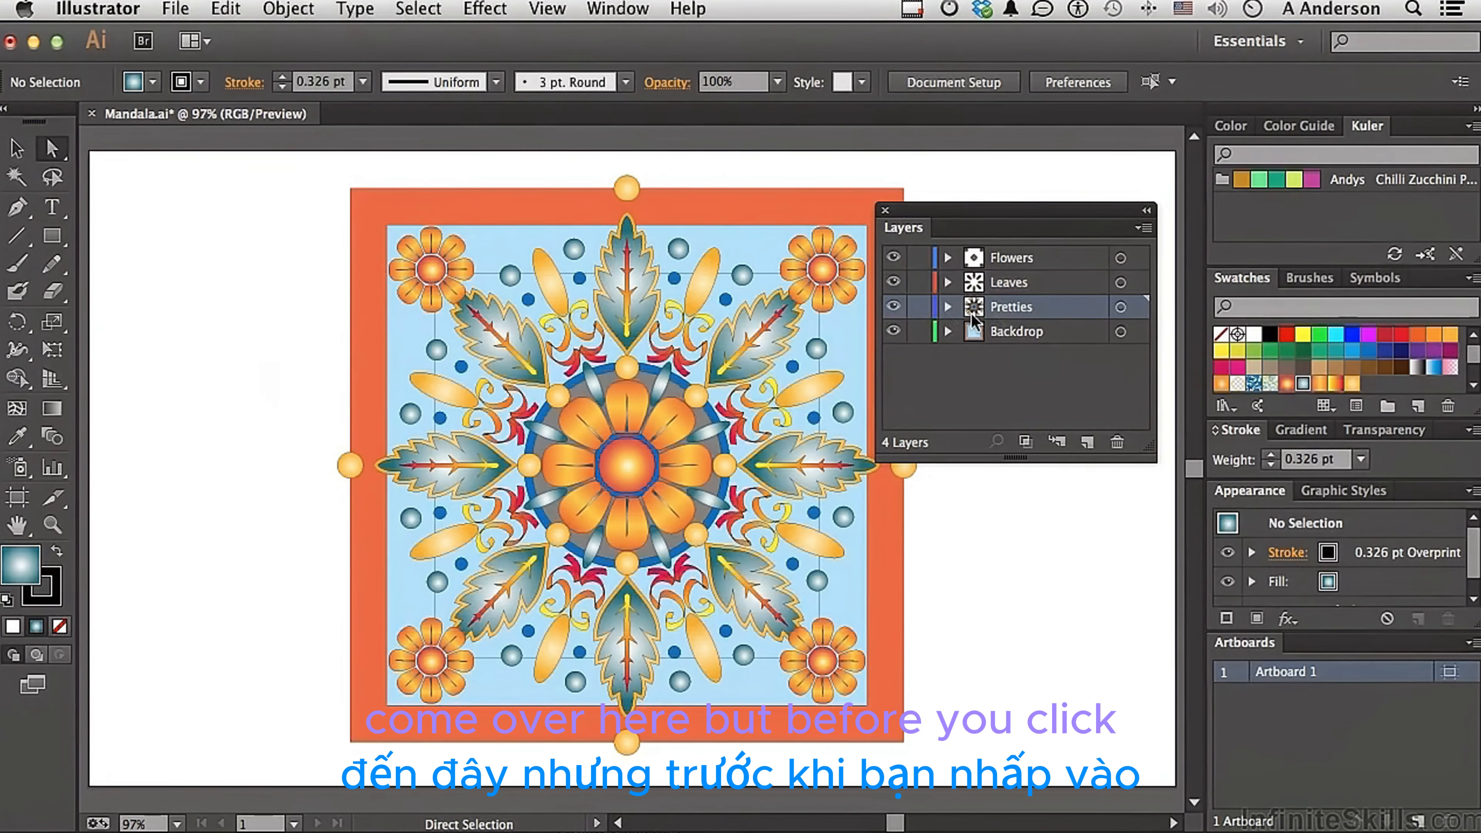
left_click(893, 308)
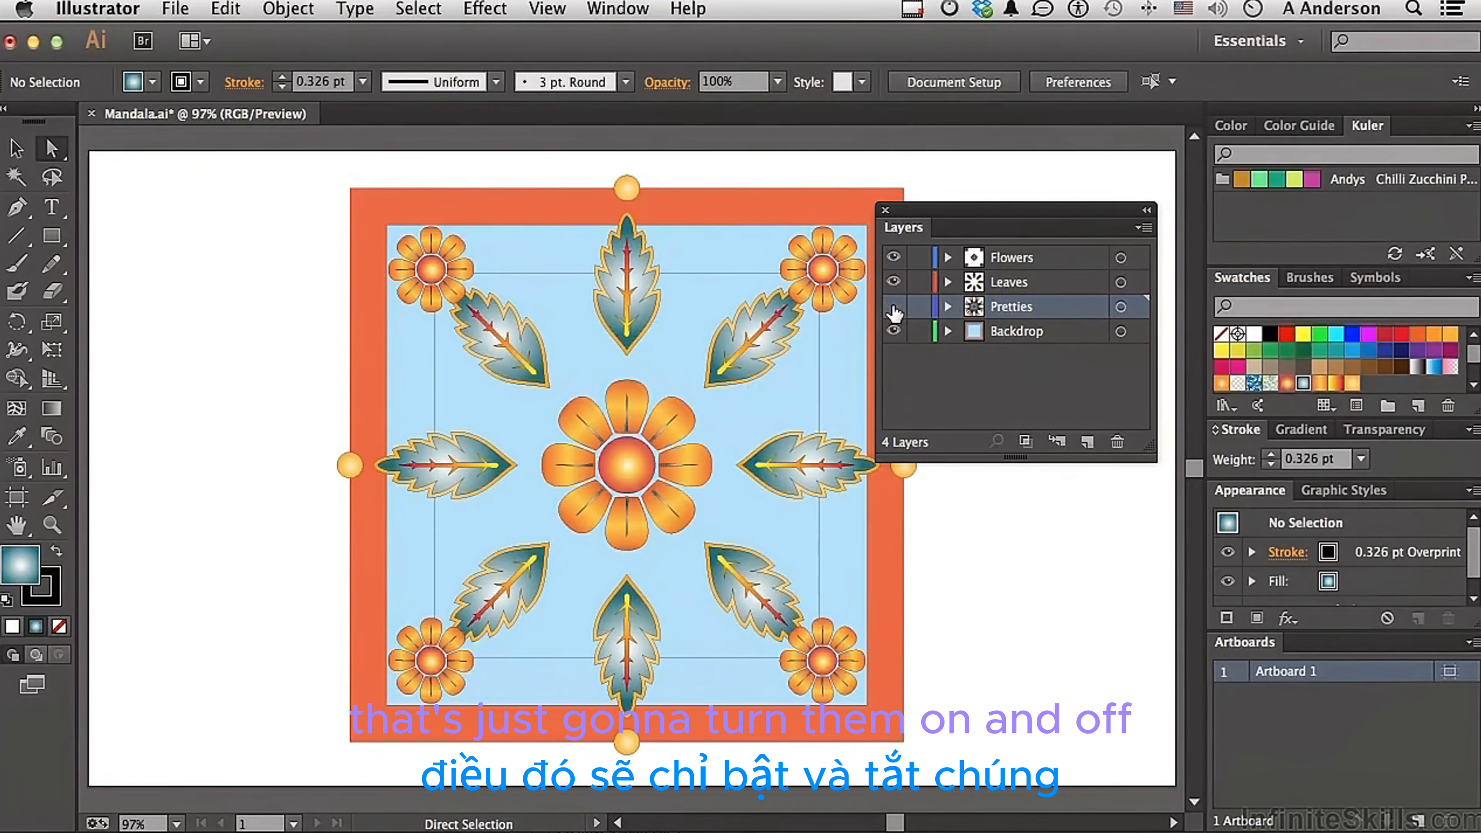
left_click(893, 307)
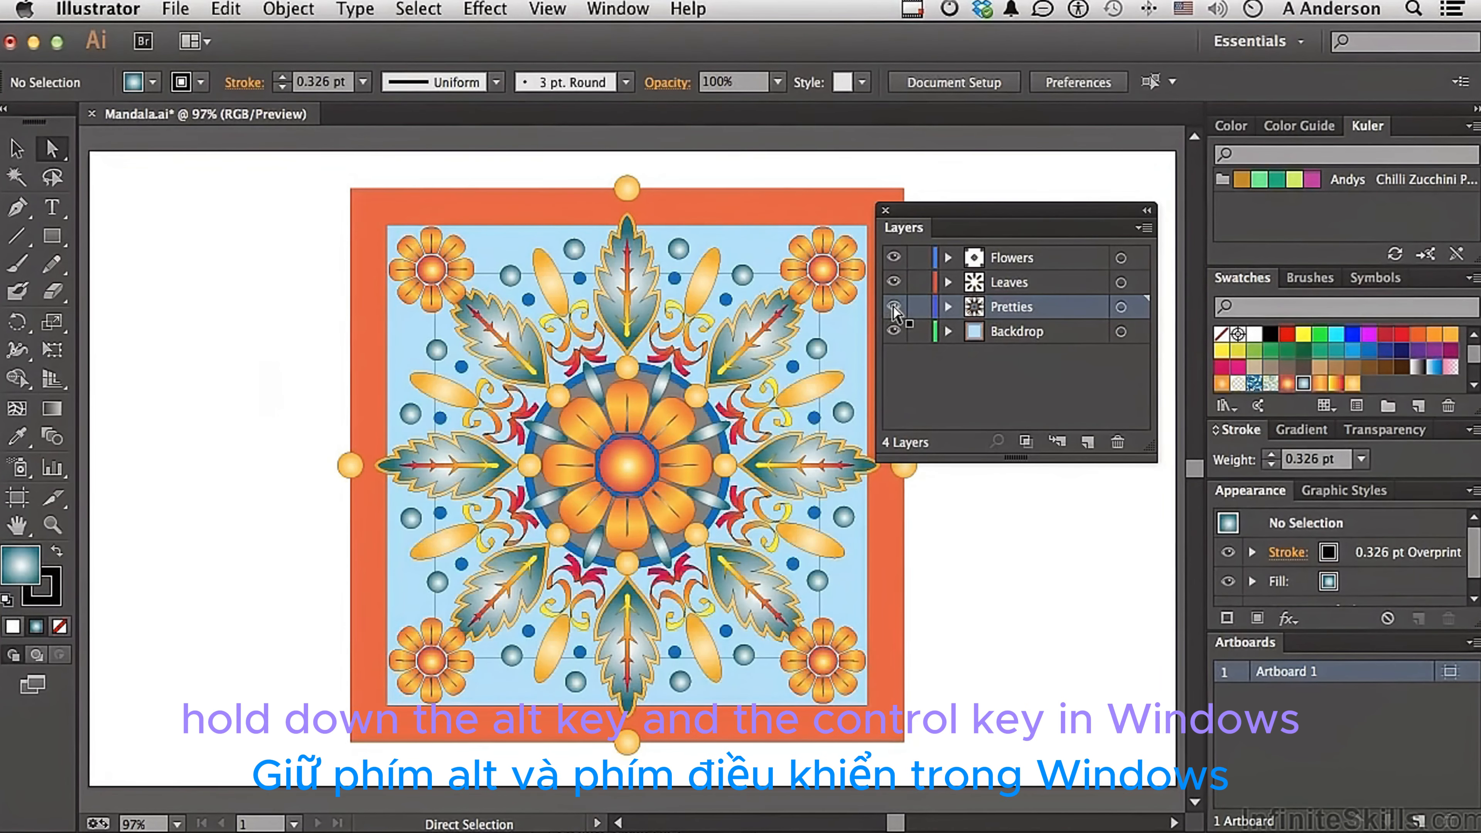
key("alt")
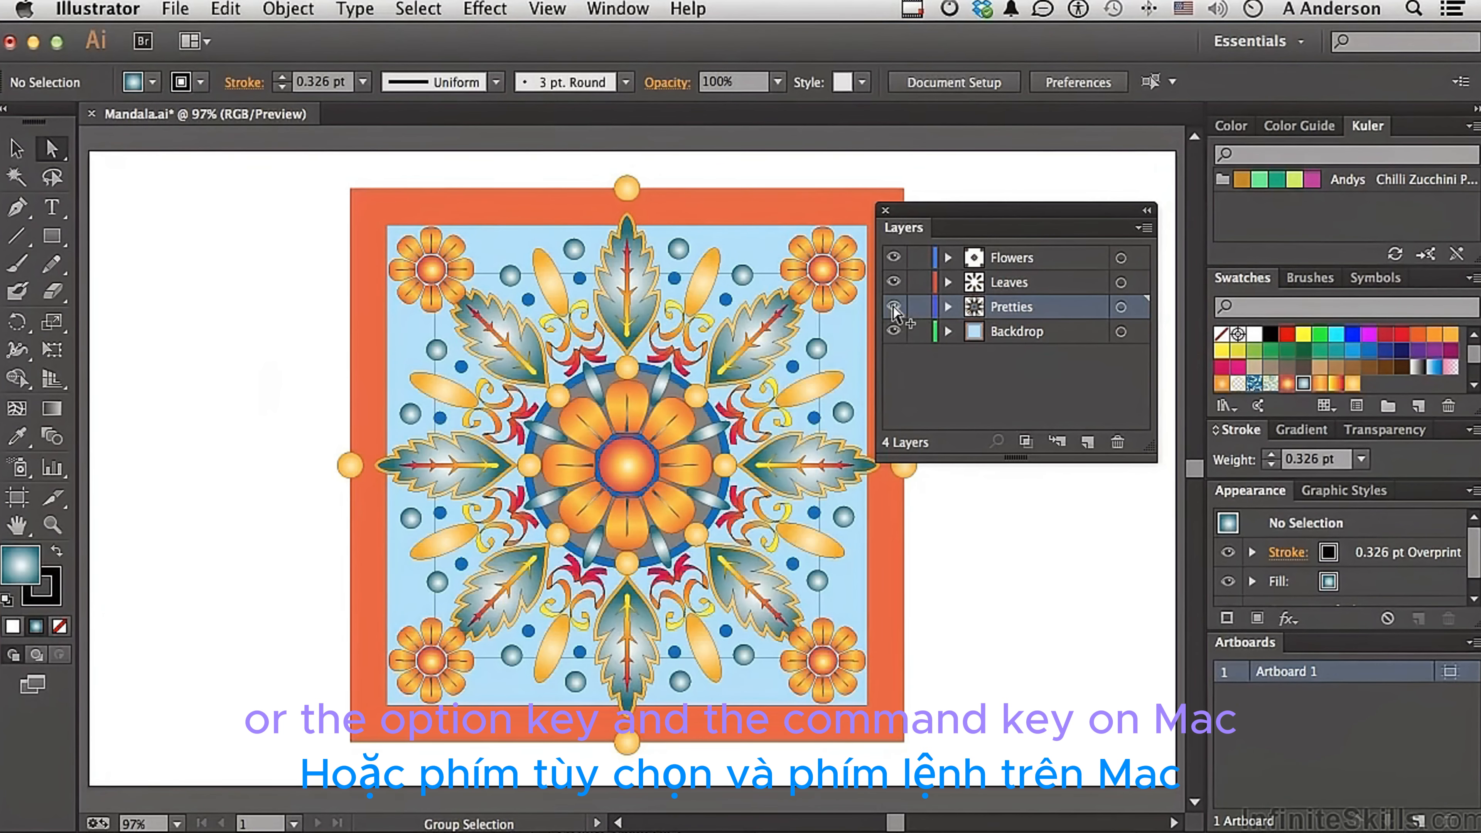
left_click(893, 307, "alt+super")
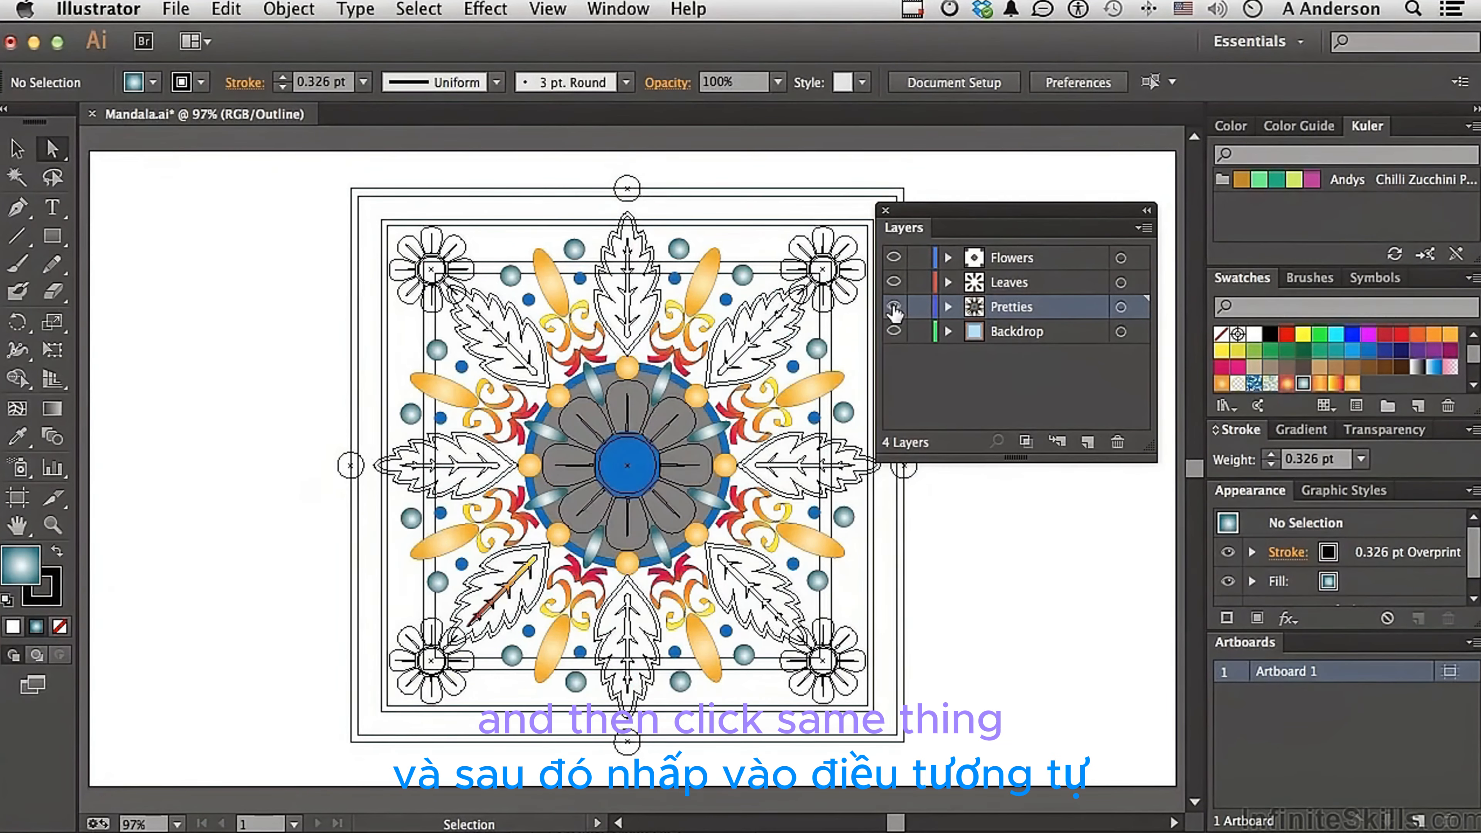
left_click(894, 307, "alt+super")
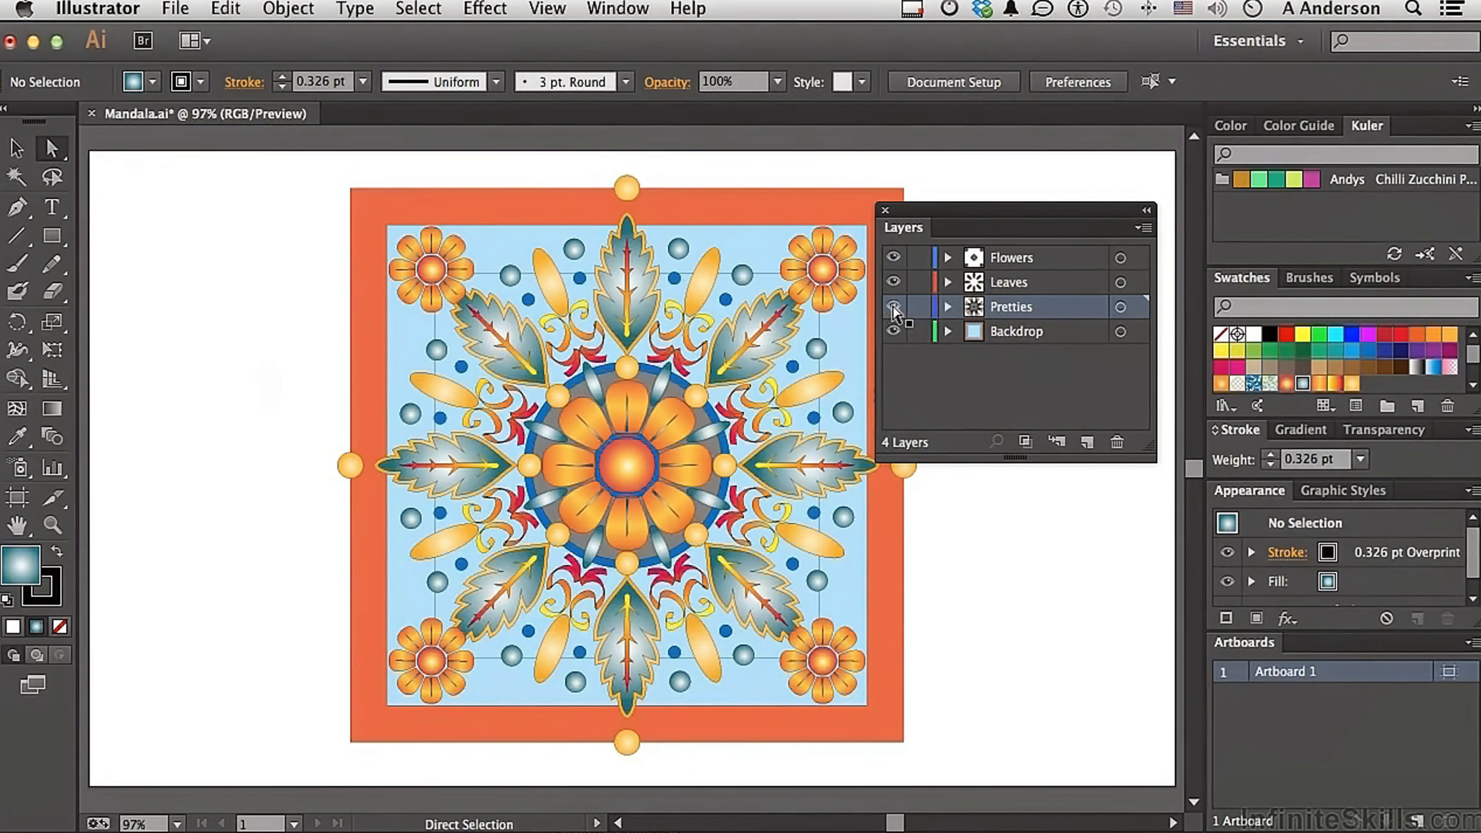
Lock every layer except Flowers and unlock them all, first with Lock Others and again directly from the layer's lock control
left_click(1018, 264)
left_click(1144, 228)
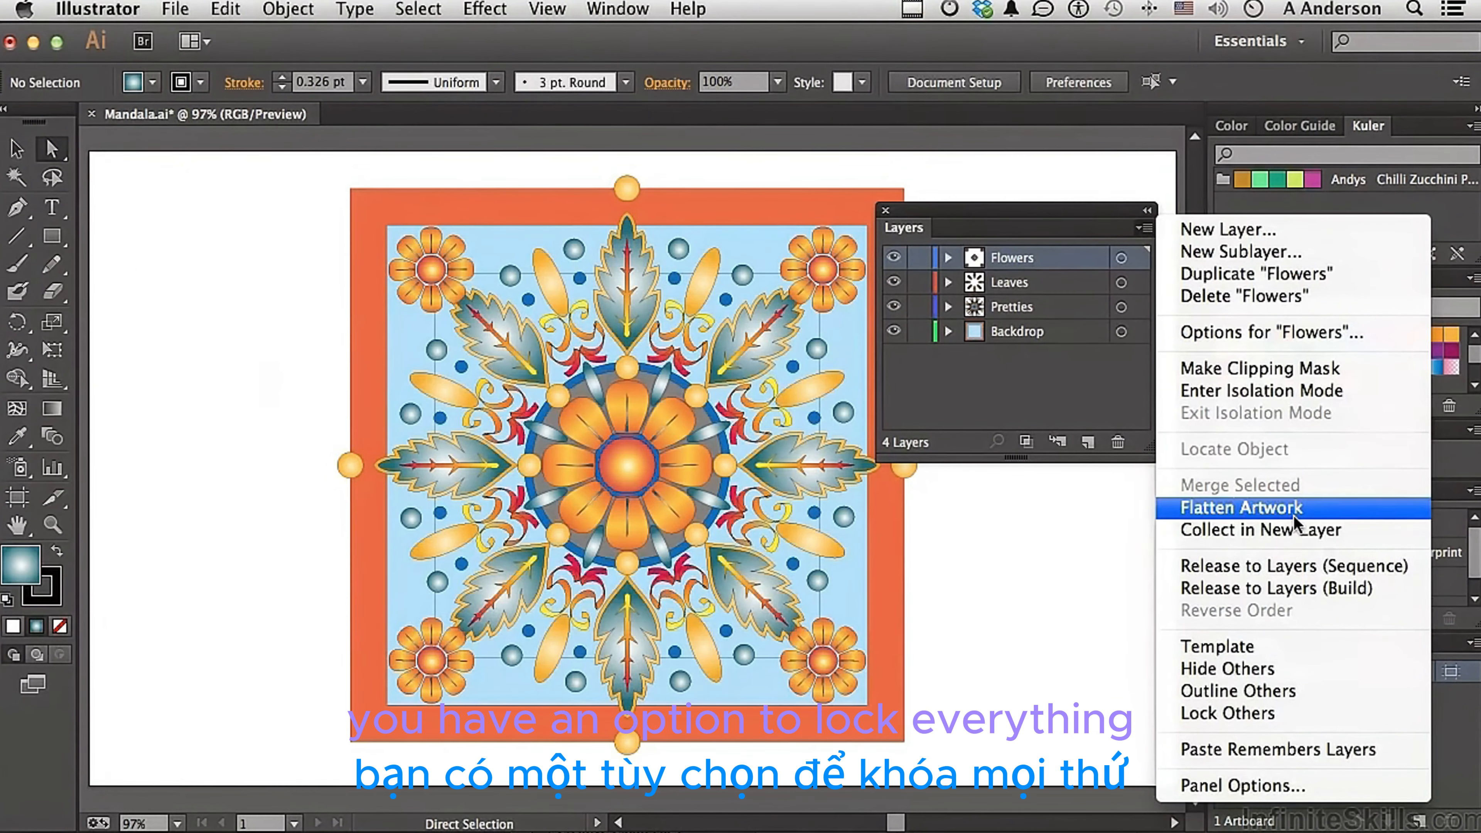
left_click(1280, 721)
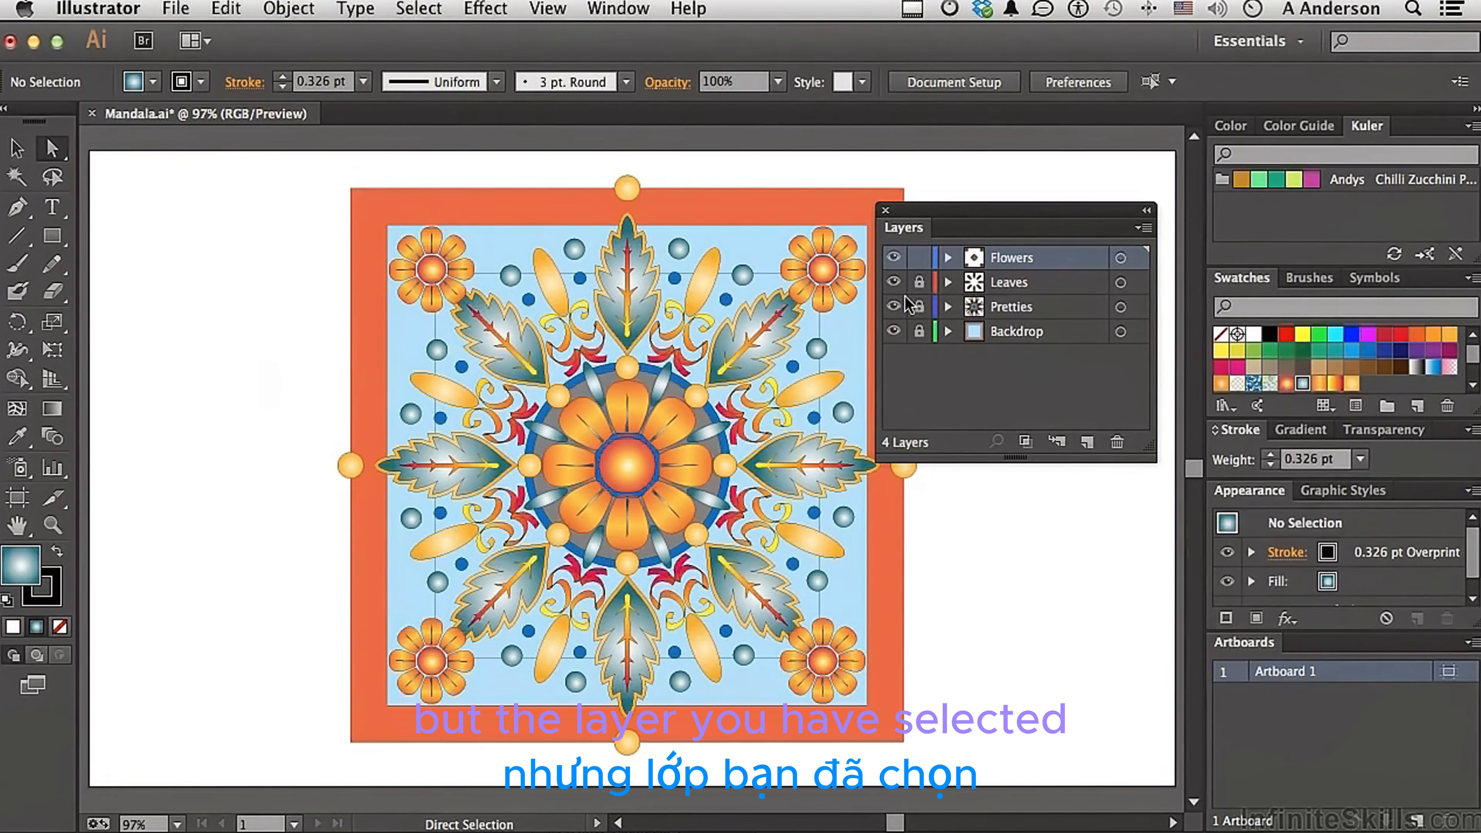
left_click(1145, 230)
left_click(1247, 708)
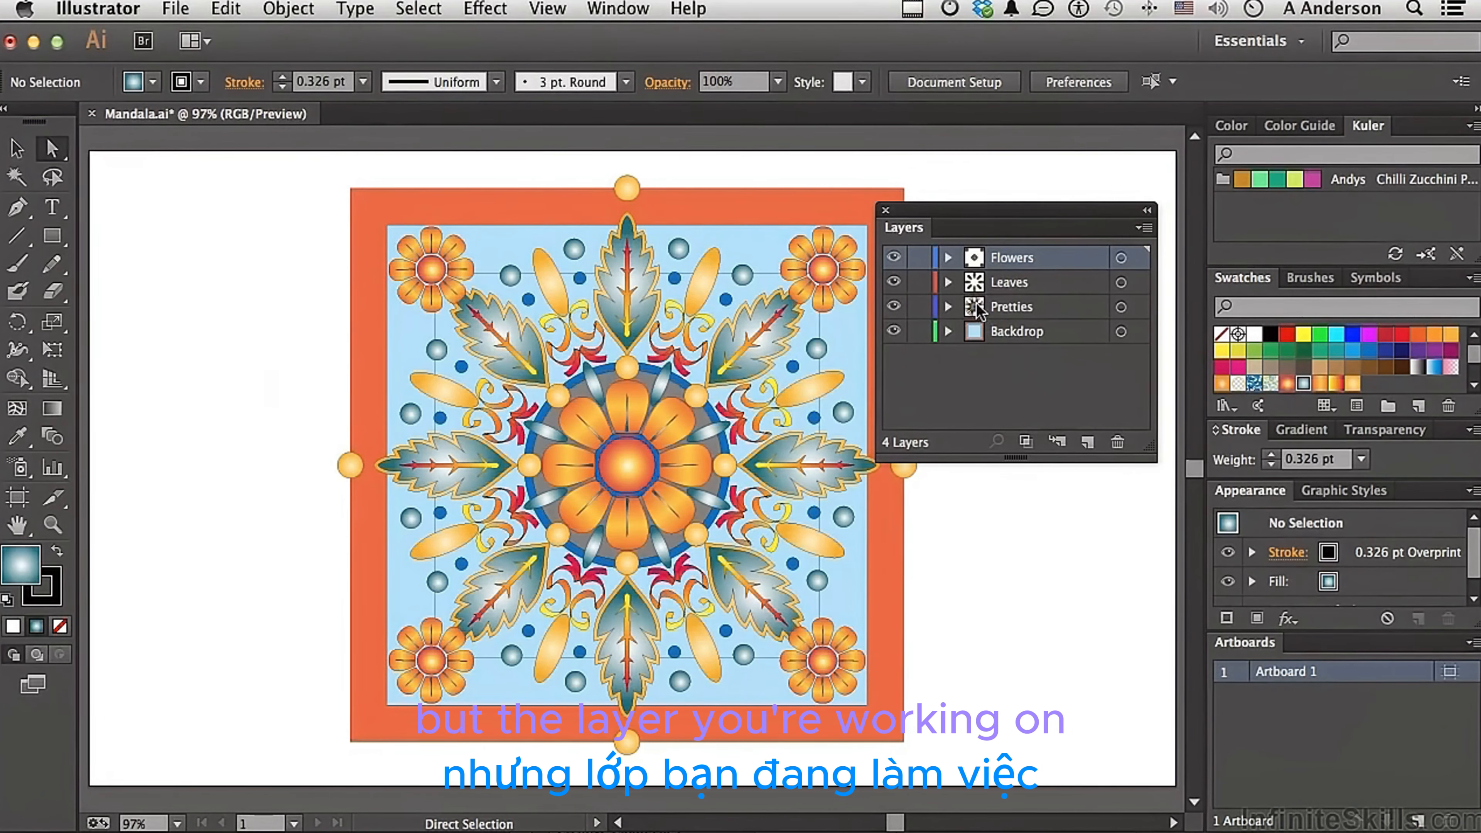
left_click(919, 260, "alt")
left_click(919, 259, "alt")
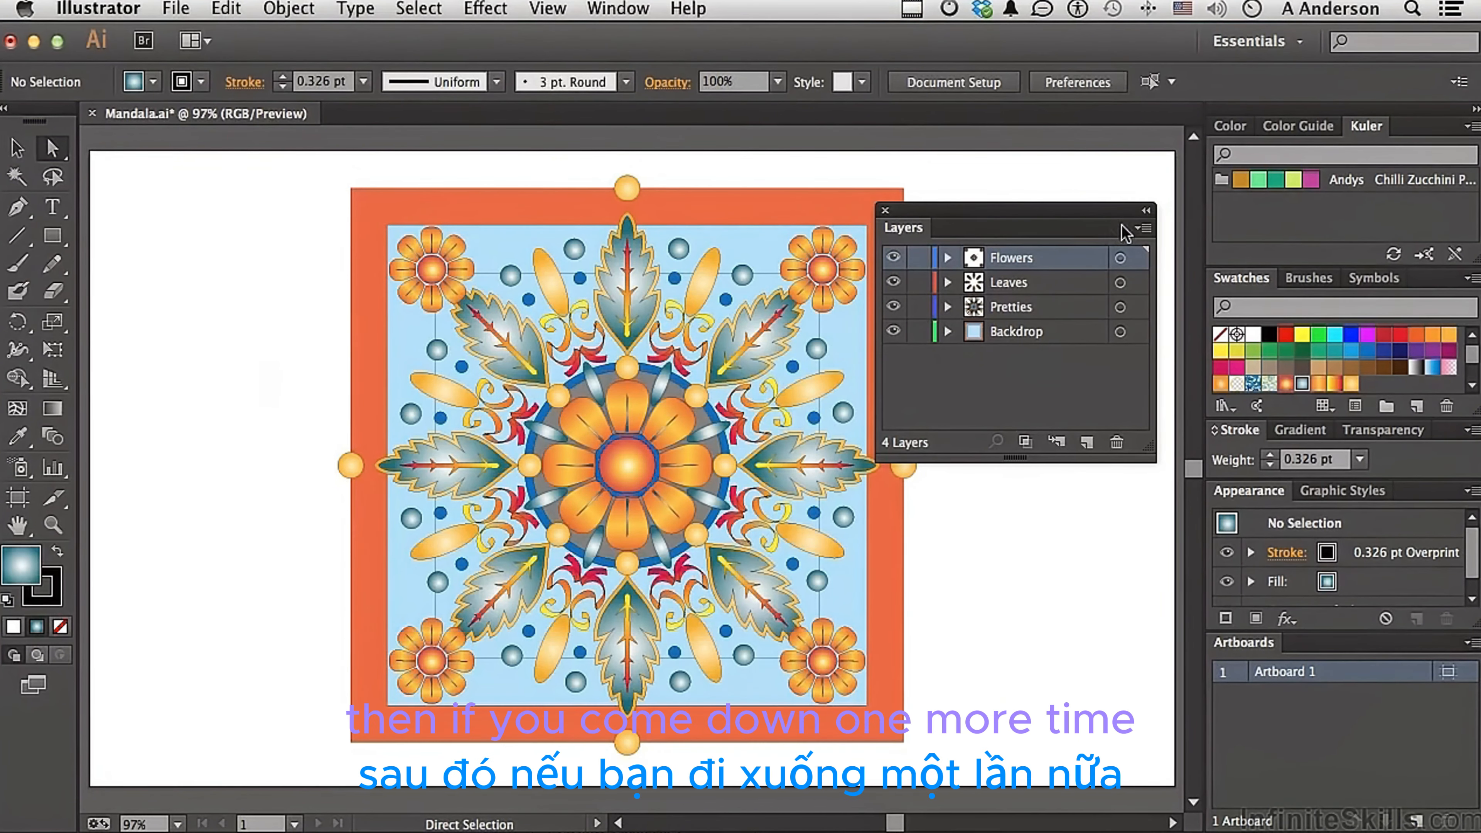
Turn on Paste Remembers Layers and create a new blank document with the default settings
left_click(1143, 229)
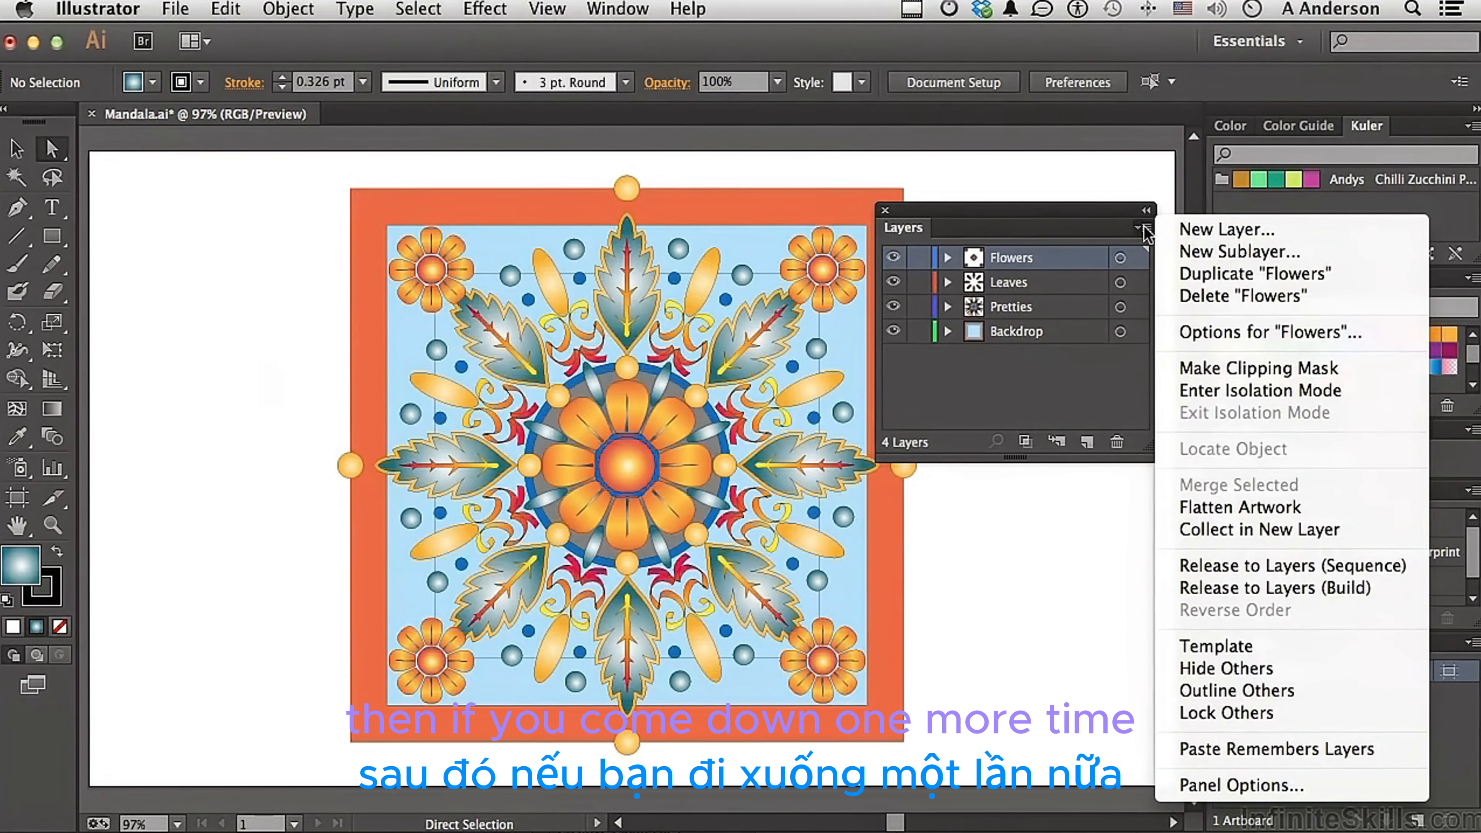
left_click(1295, 751)
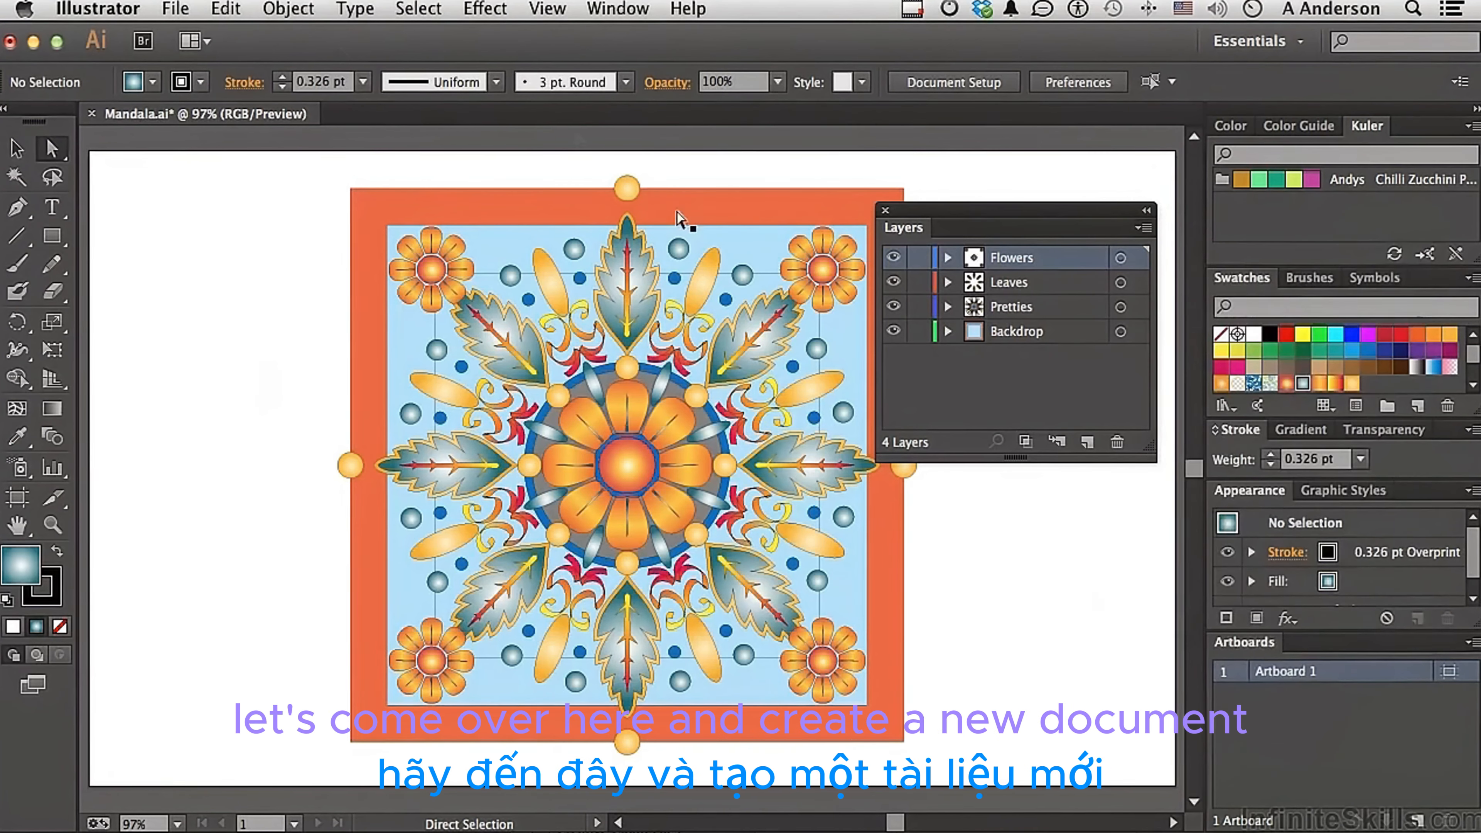
left_click(174, 9)
left_click(188, 37)
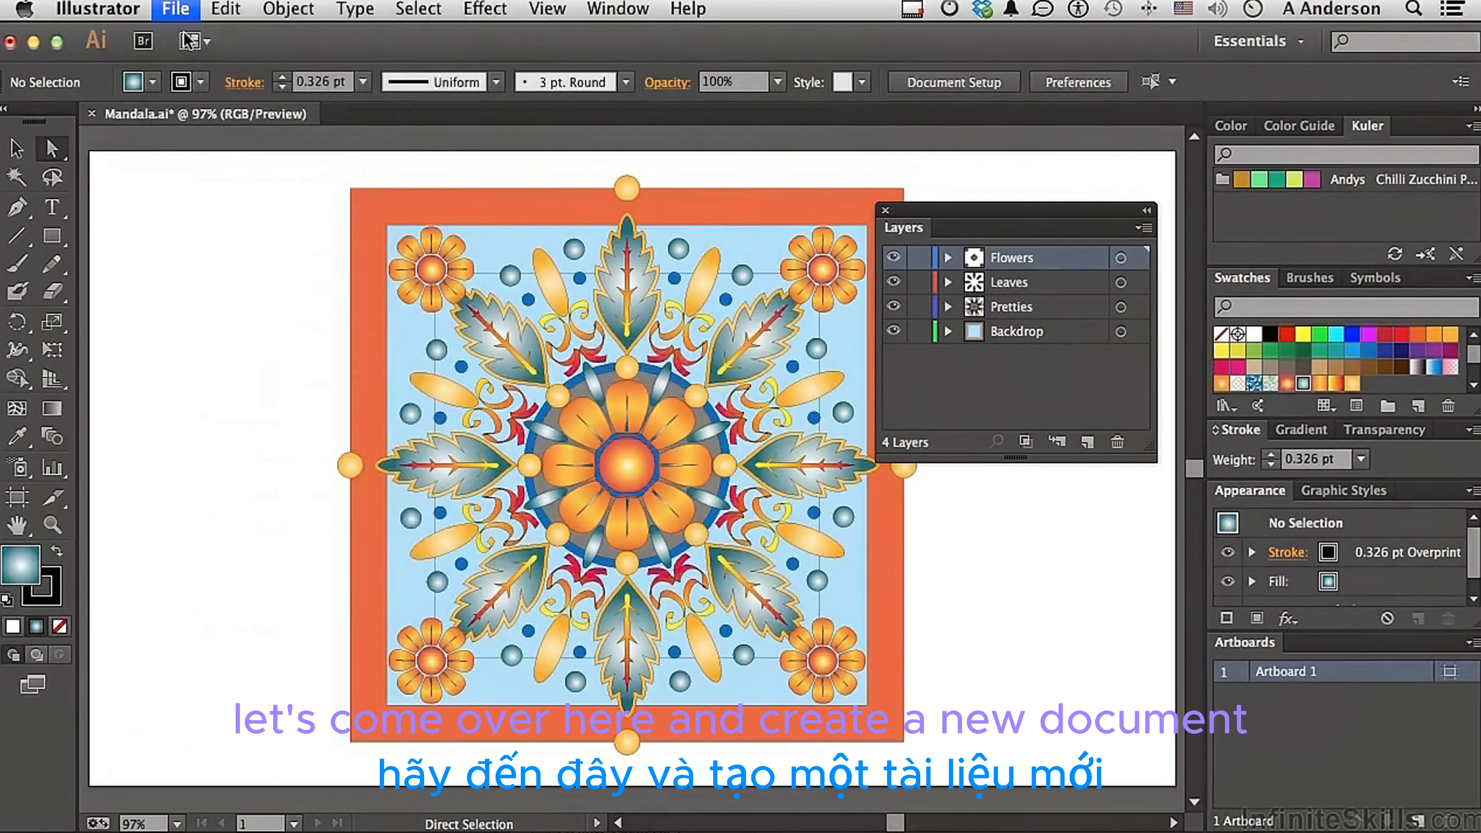
key("Return")
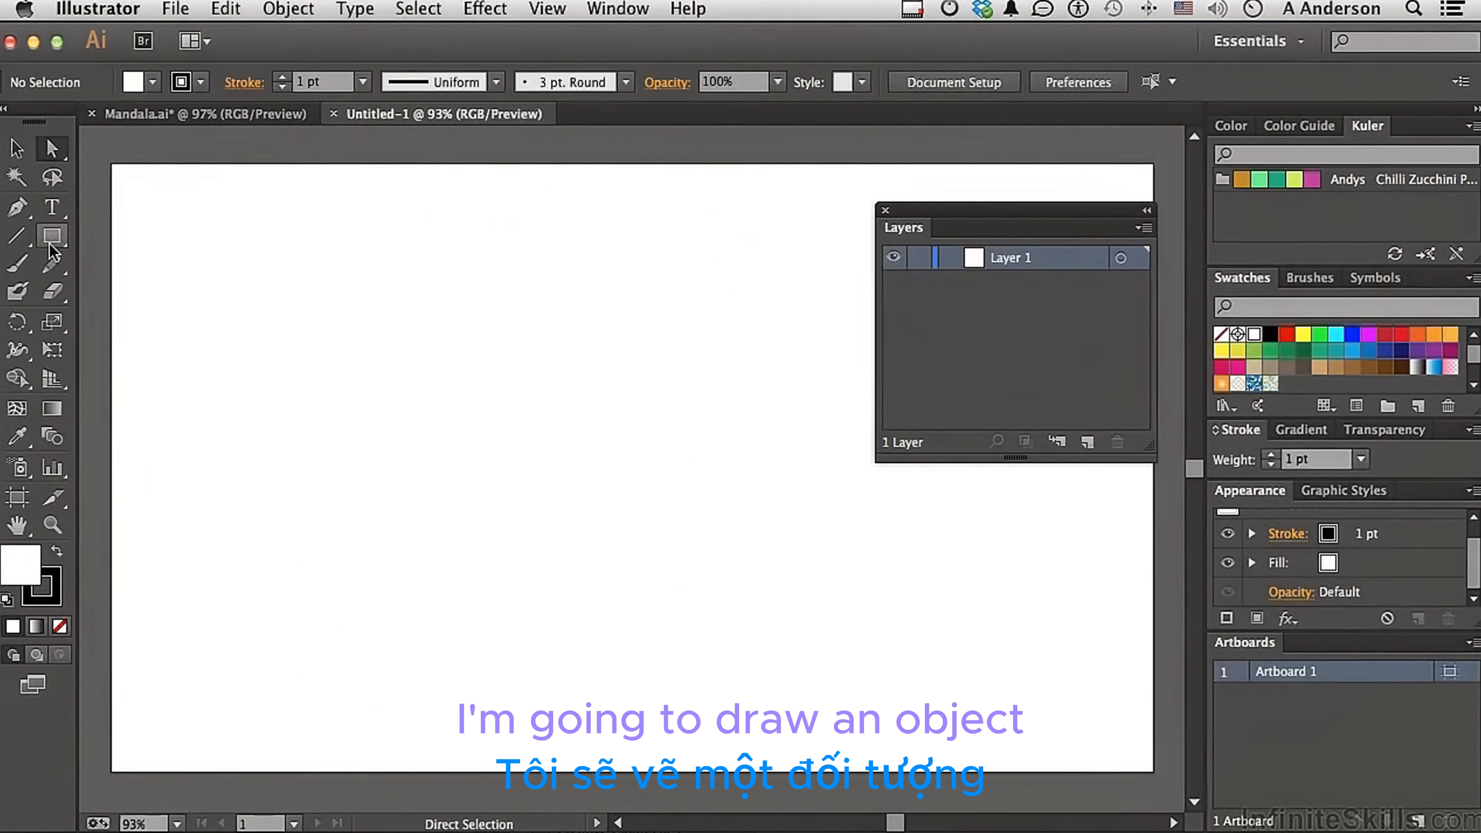
Draw a five-pointed star in the upper part of the artboard and fill it with lime green from the Kuler theme
left_click_drag(51, 251, 146, 347)
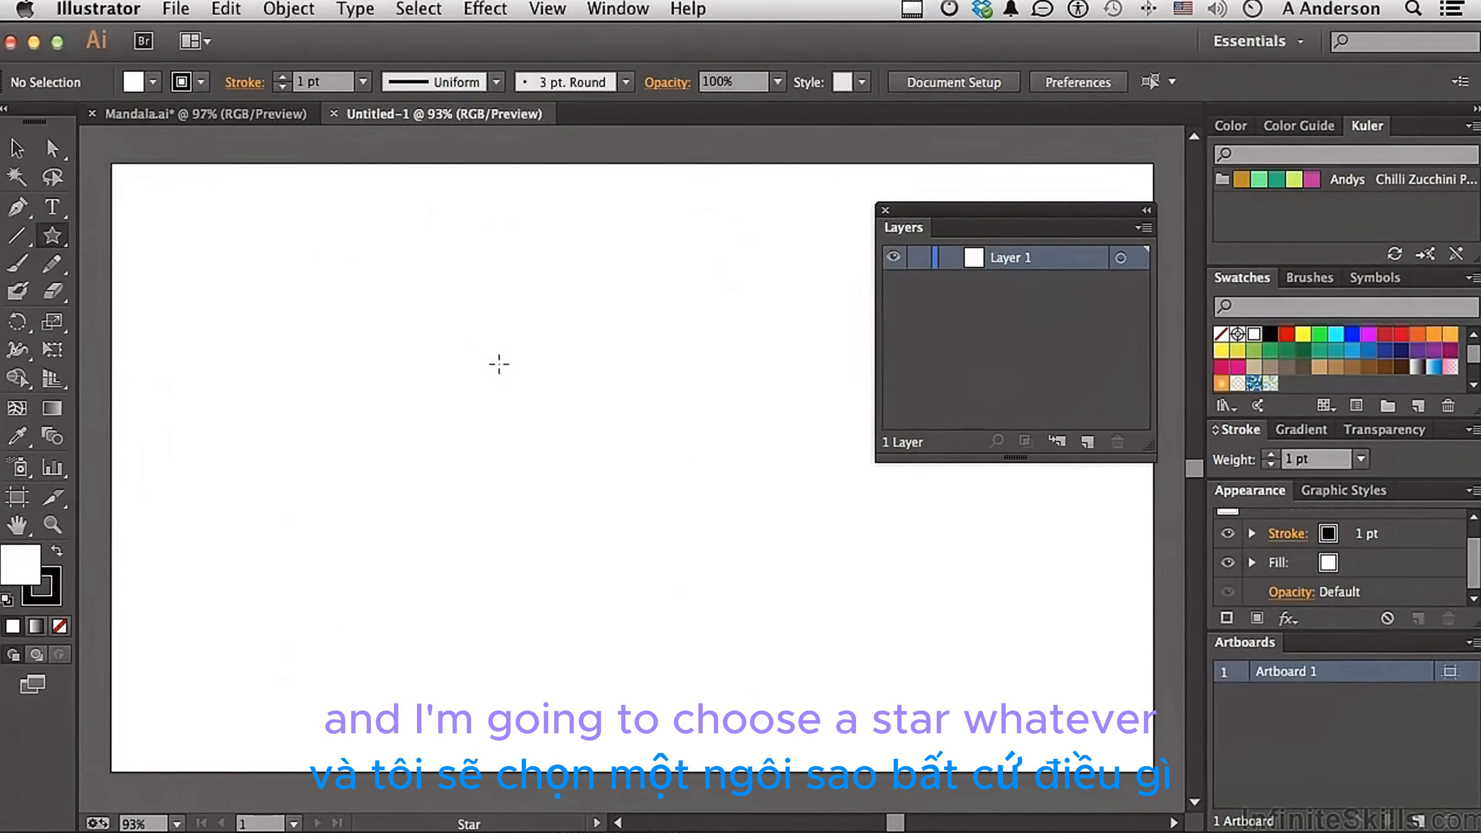
left_click_drag(499, 364, 571, 477)
left_click(1295, 179)
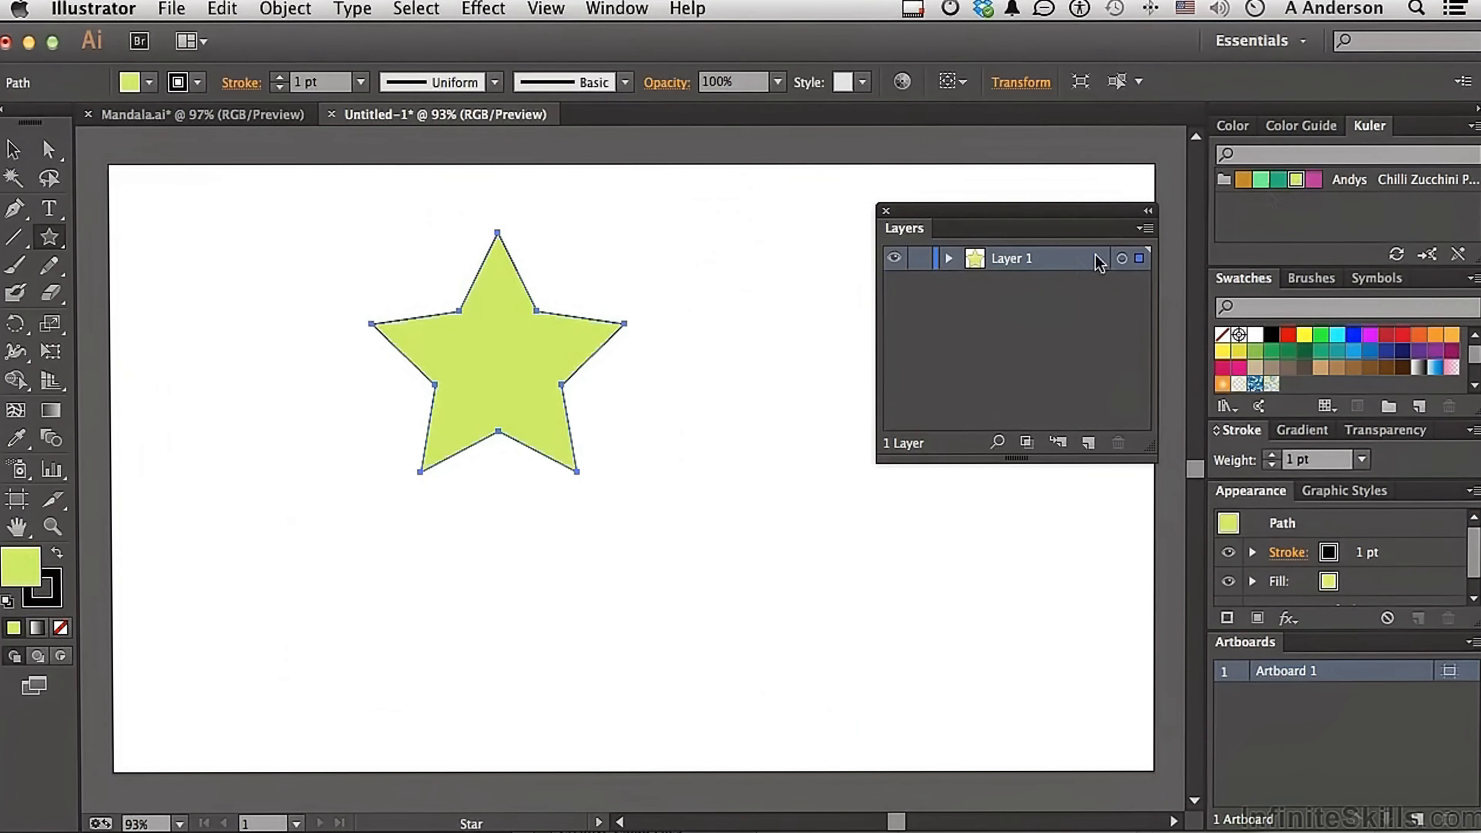
Rename Layer 1 as Star
double_click(1039, 264)
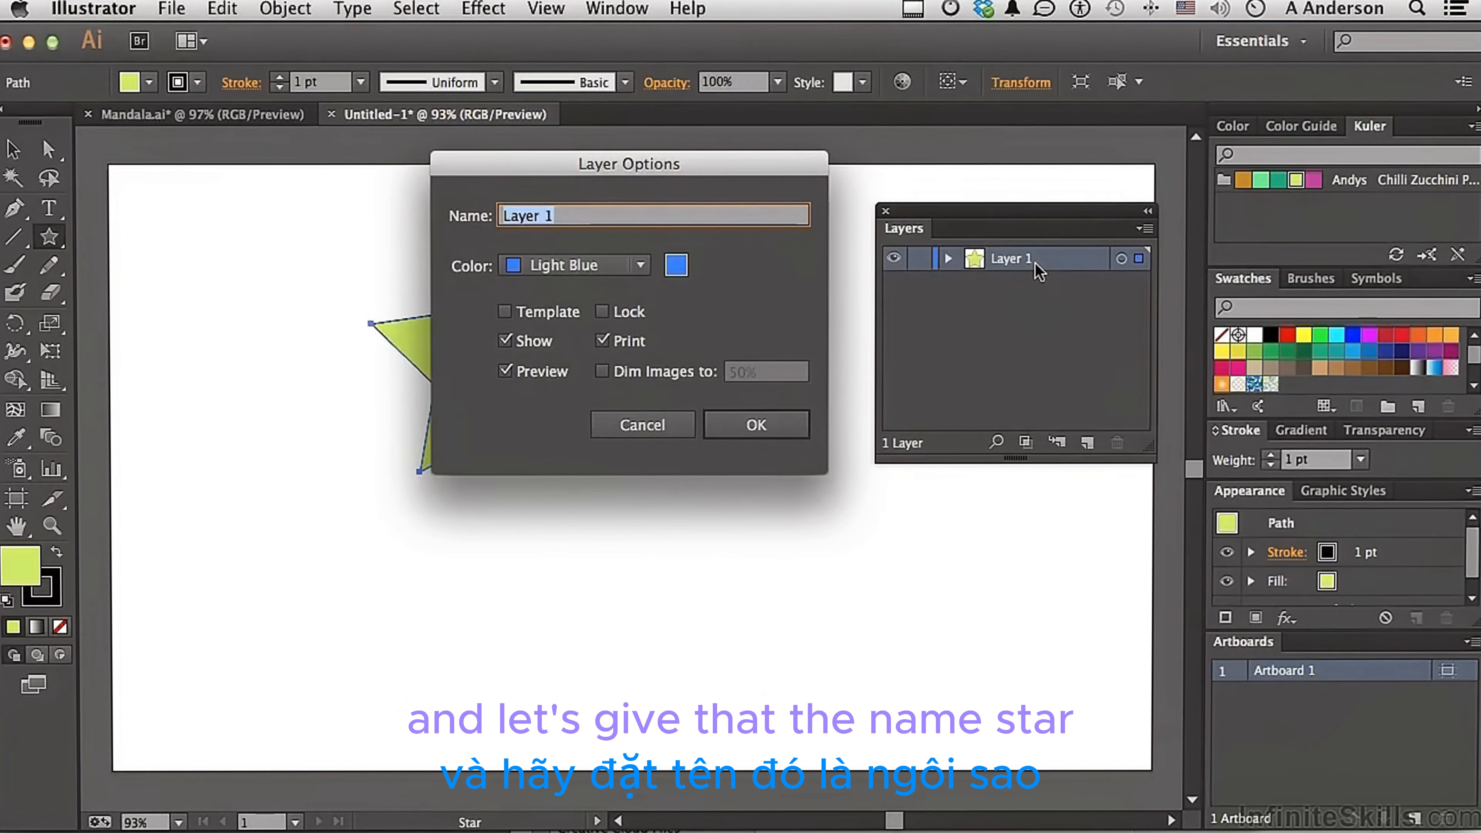
type("Star")
key("Return")
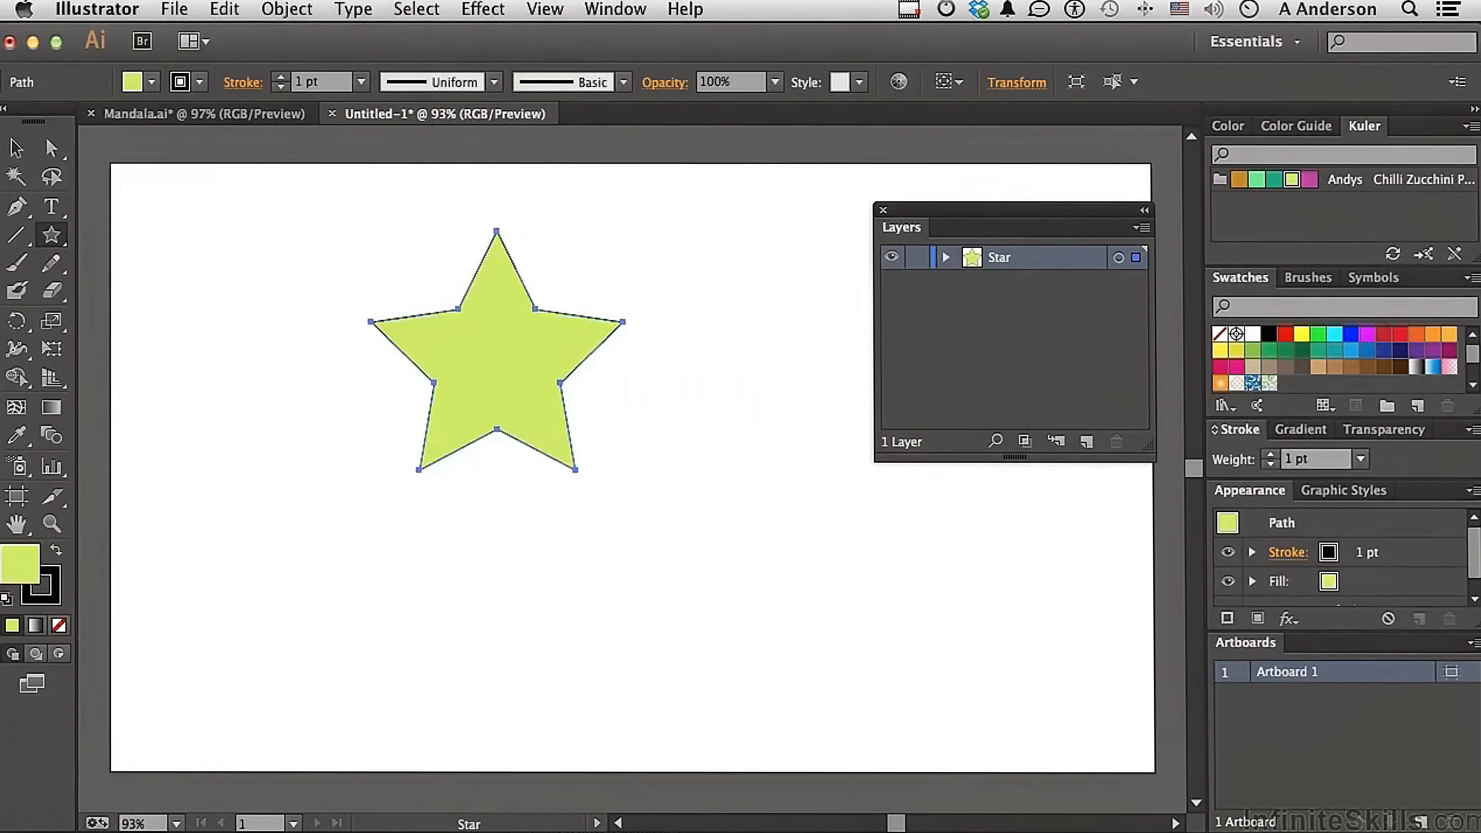
Copy the green star and switch to the Mandala.ai document
left_click(16, 149)
left_click(235, 426)
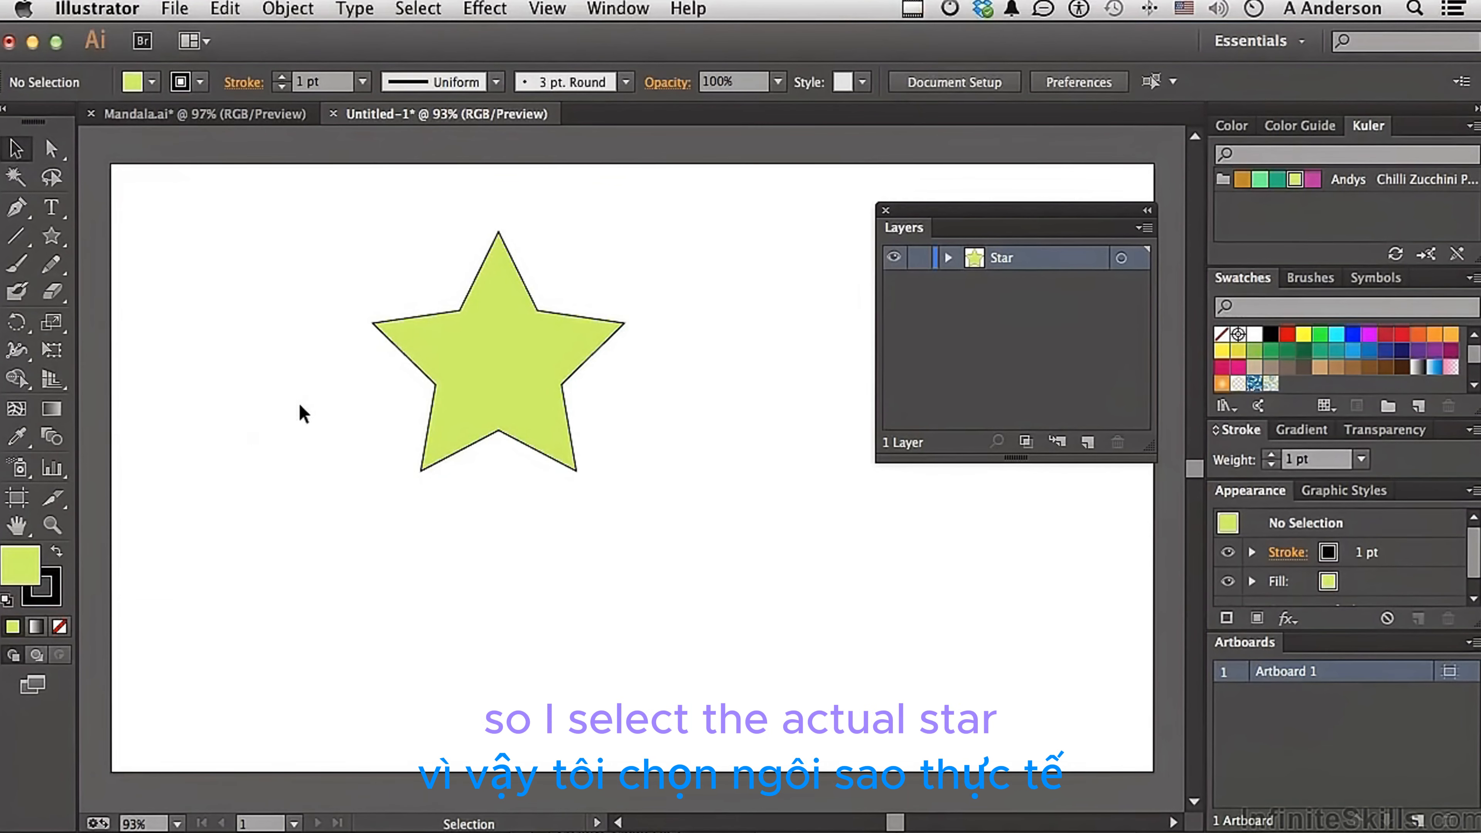
left_click(505, 369)
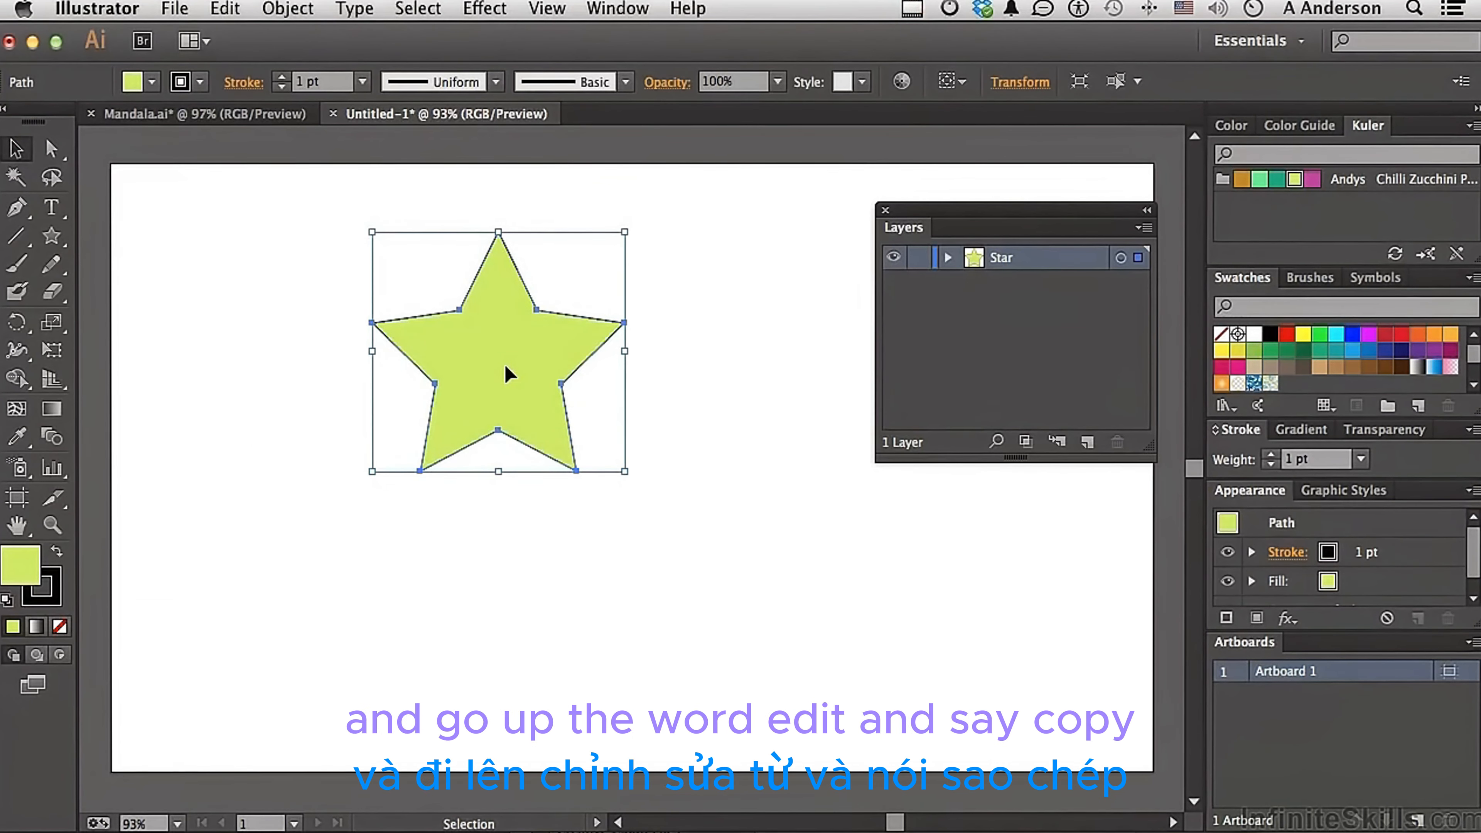
left_click(236, 12)
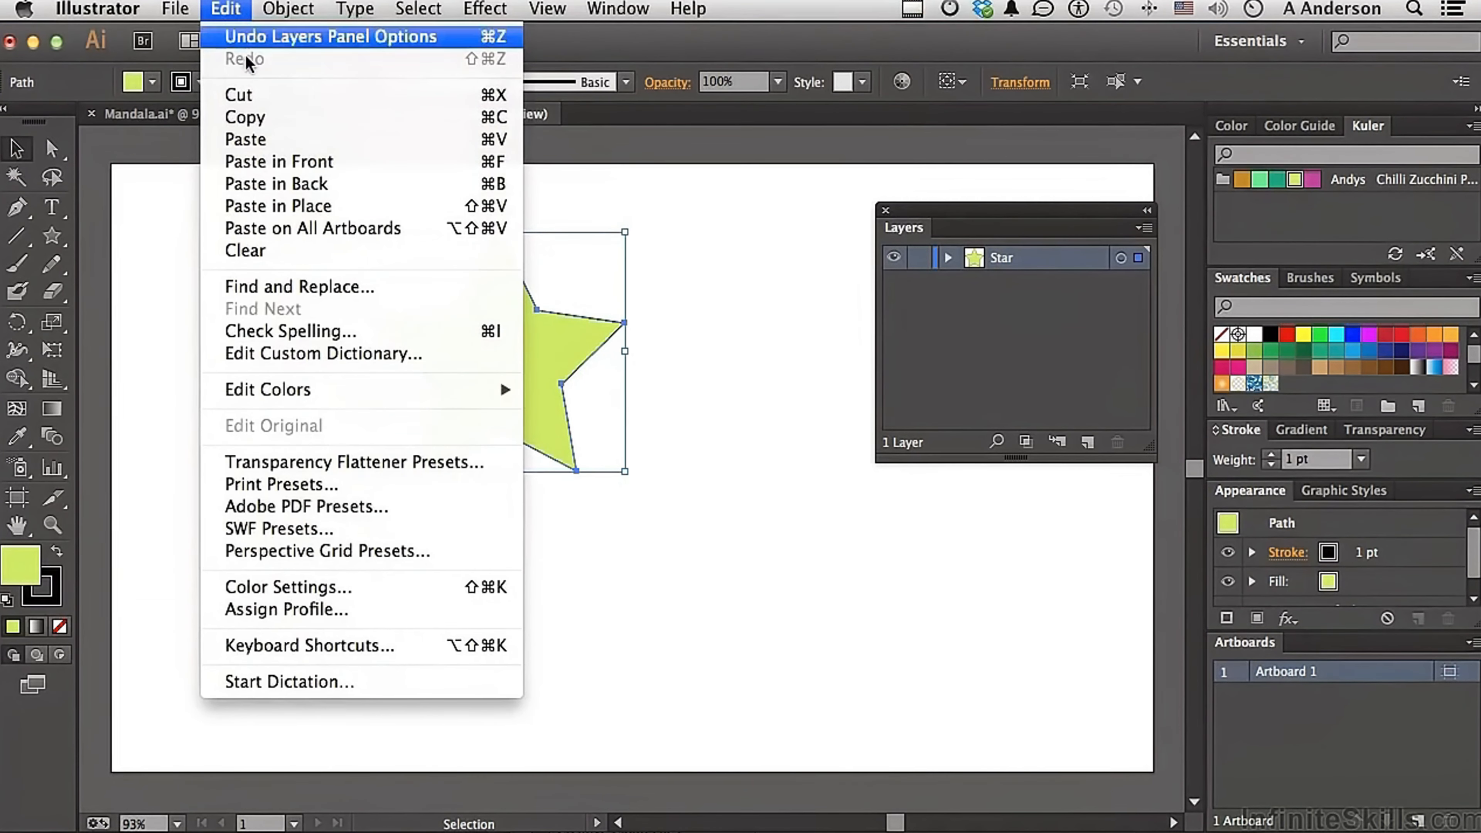
left_click(256, 116)
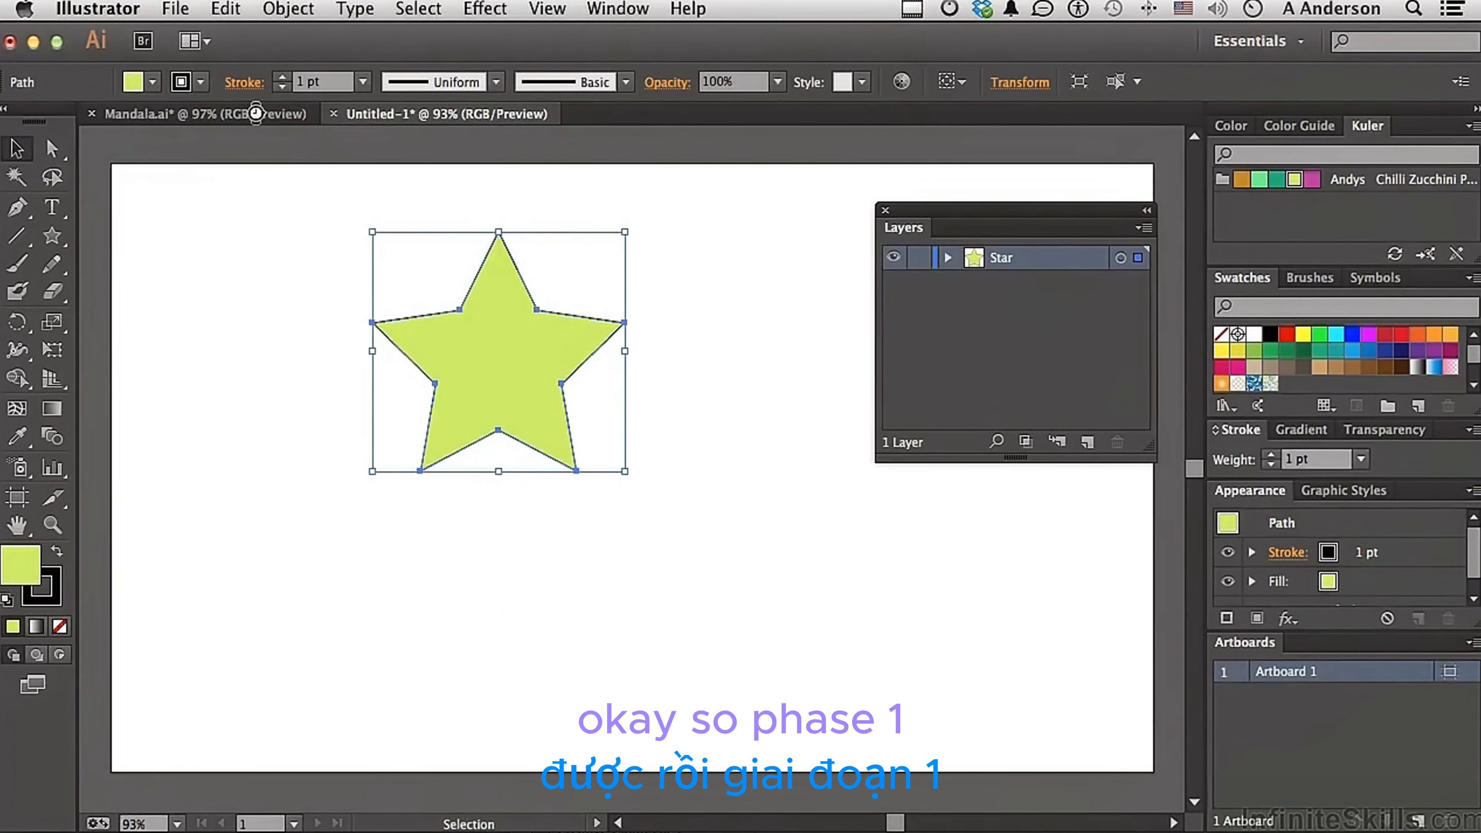
left_click(161, 115)
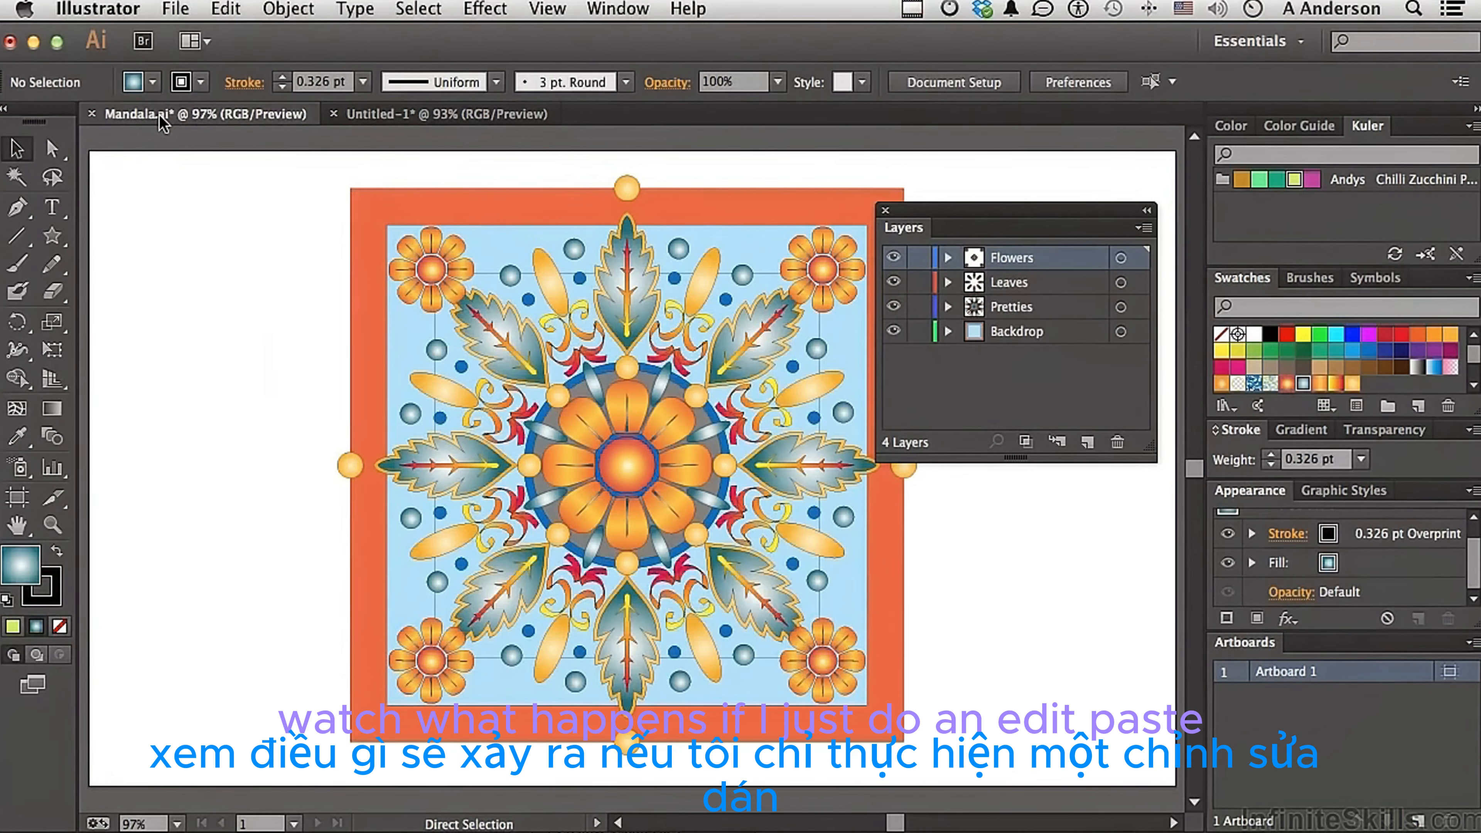
Paste the star into the artwork with Paste Remembers Layers off, and undo the paste
left_click(226, 9)
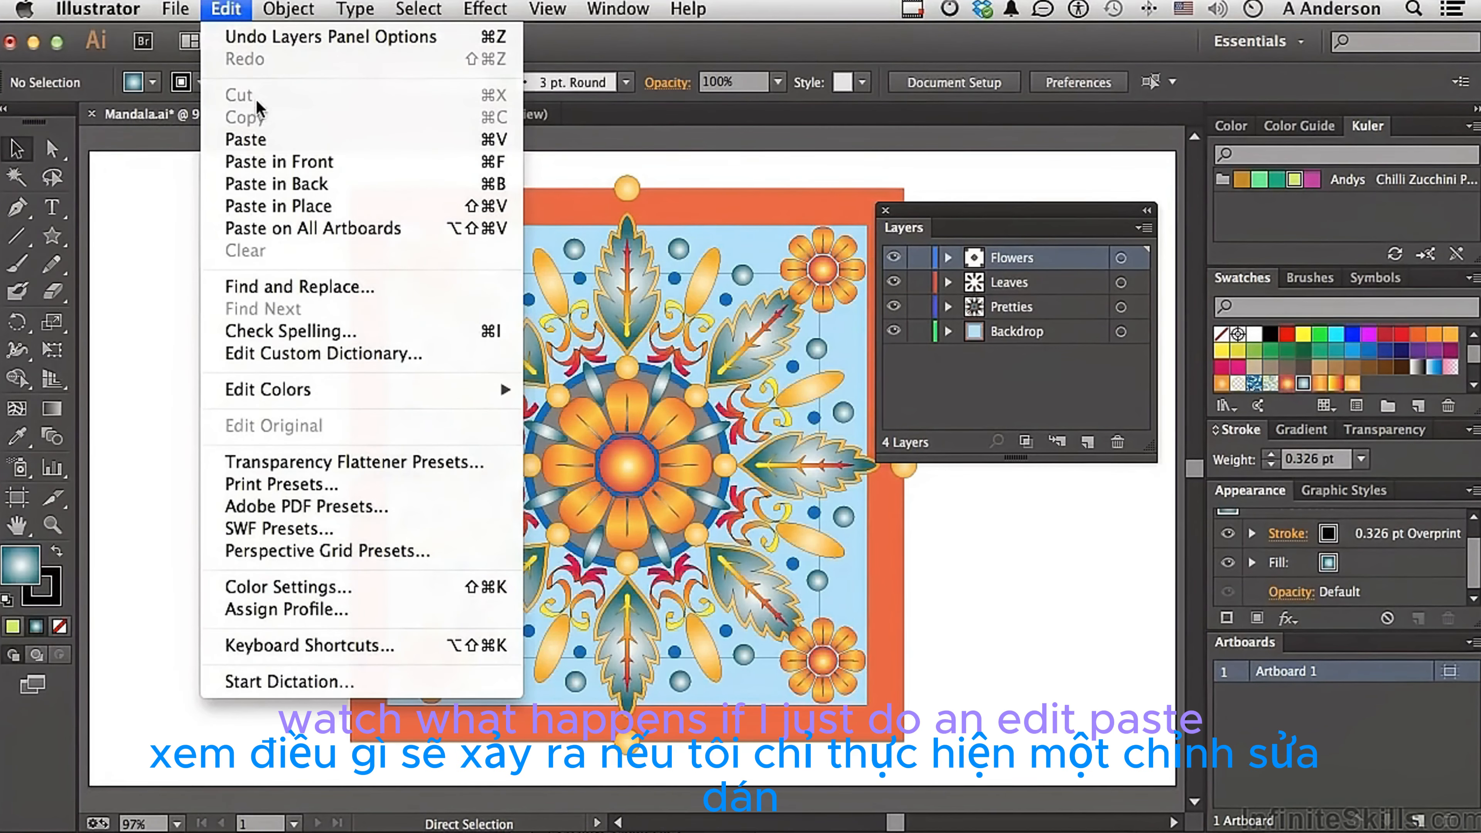
left_click(248, 139)
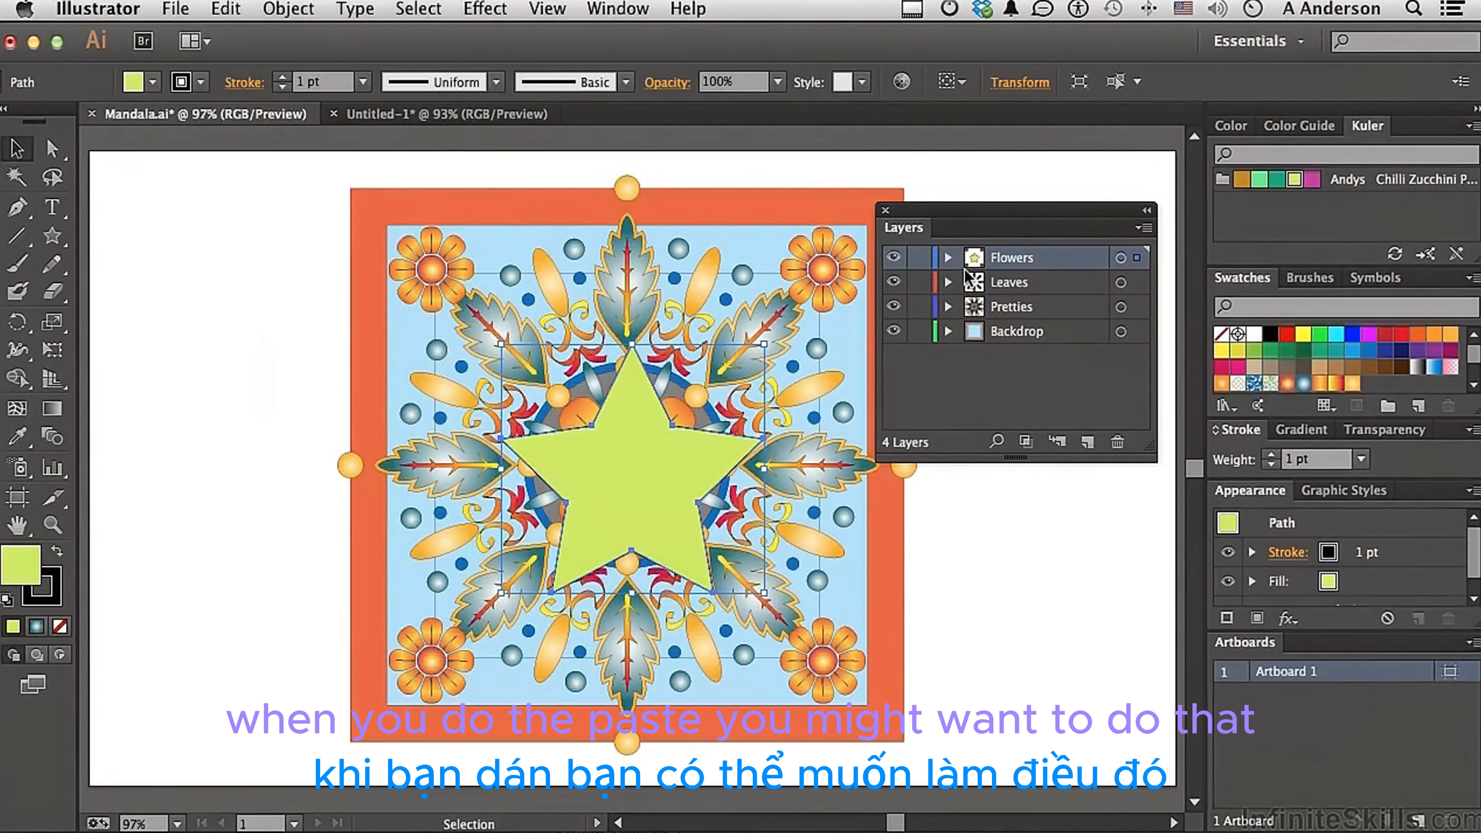
key("super+z")
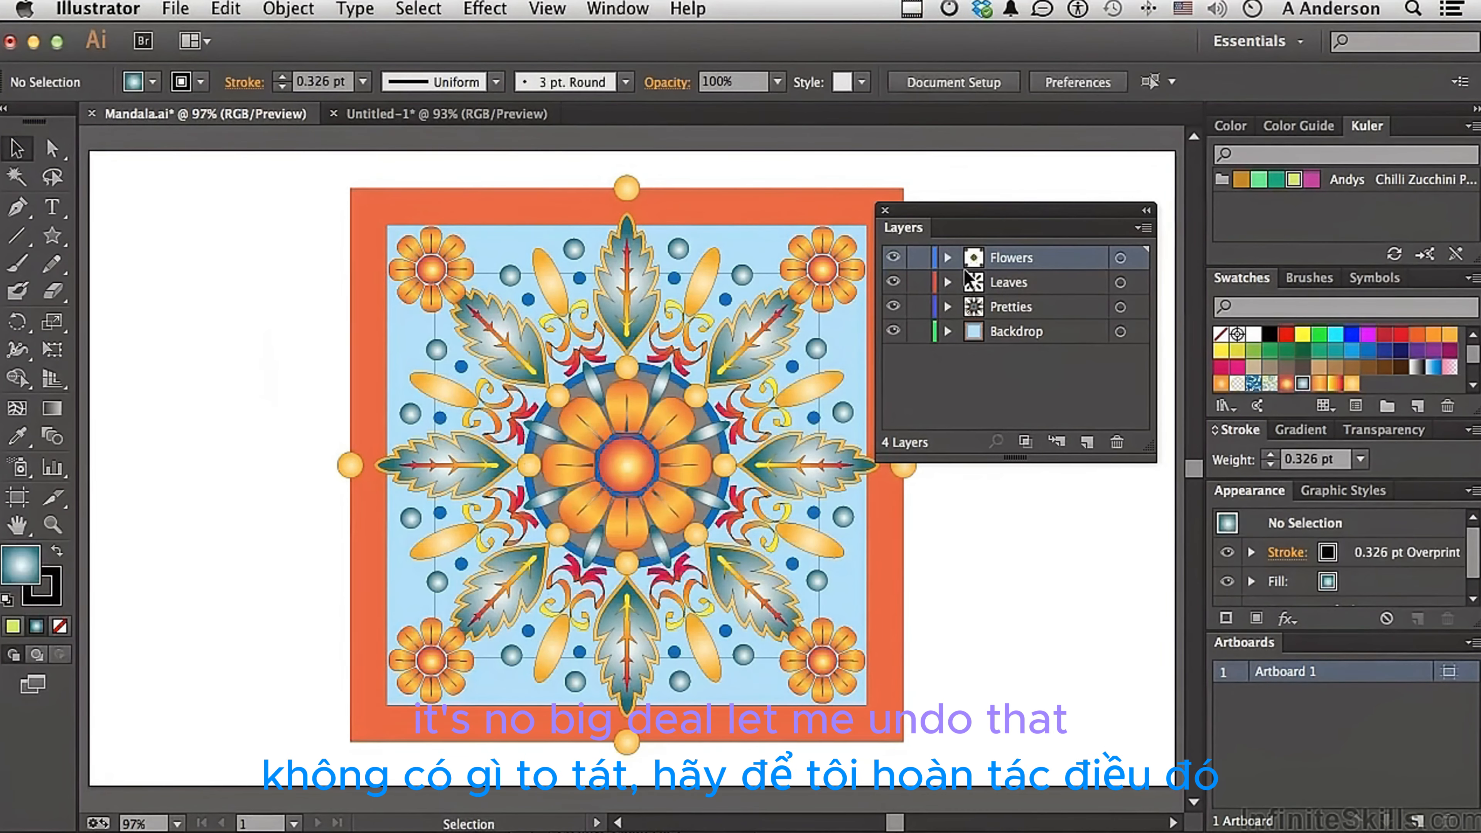
Turn on Paste Remembers Layers for the Mandala document and paste the copied star onto its own layer
left_click(1143, 227)
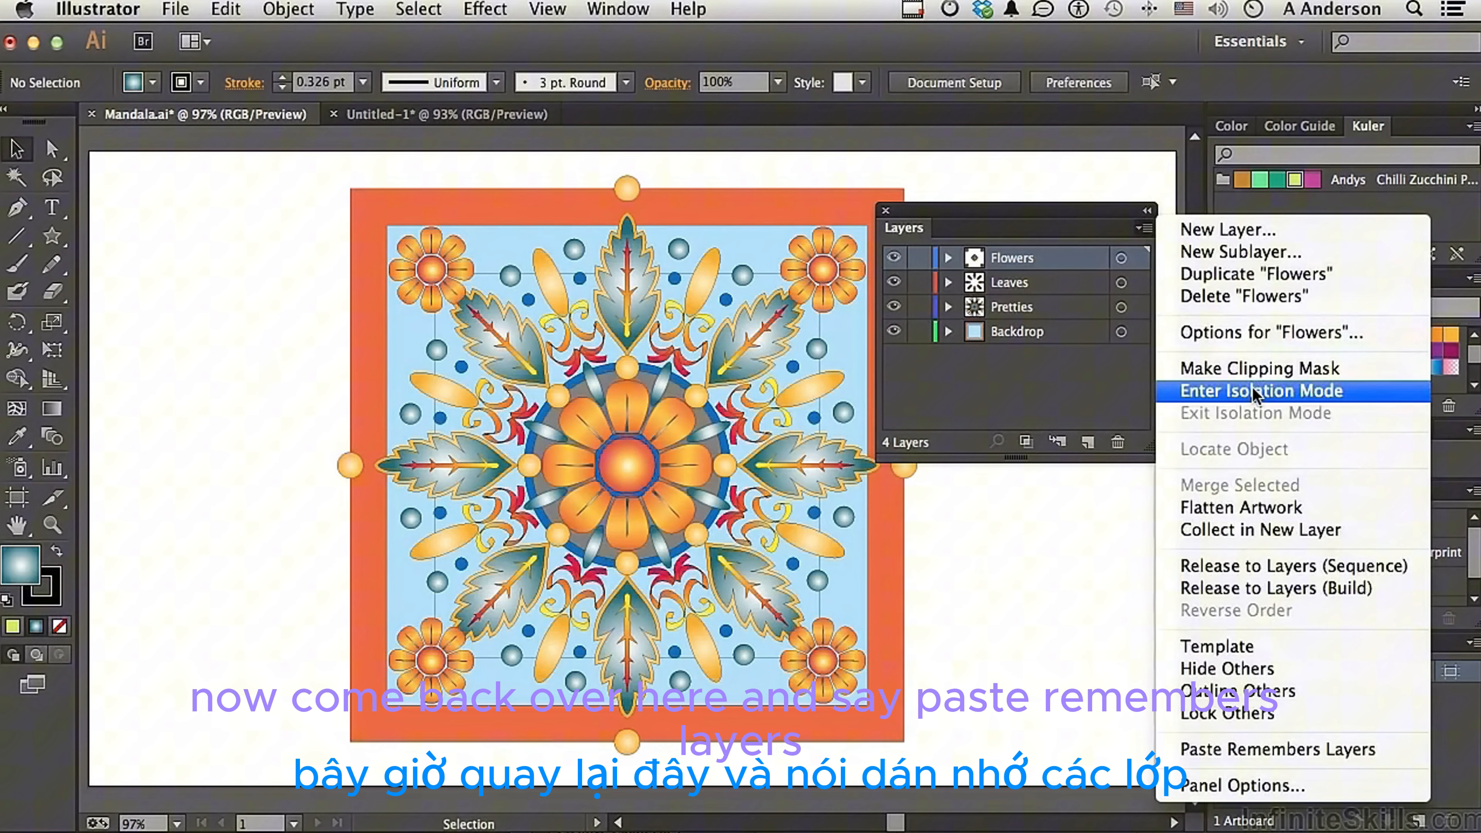
left_click(1317, 752)
left_click(1145, 229)
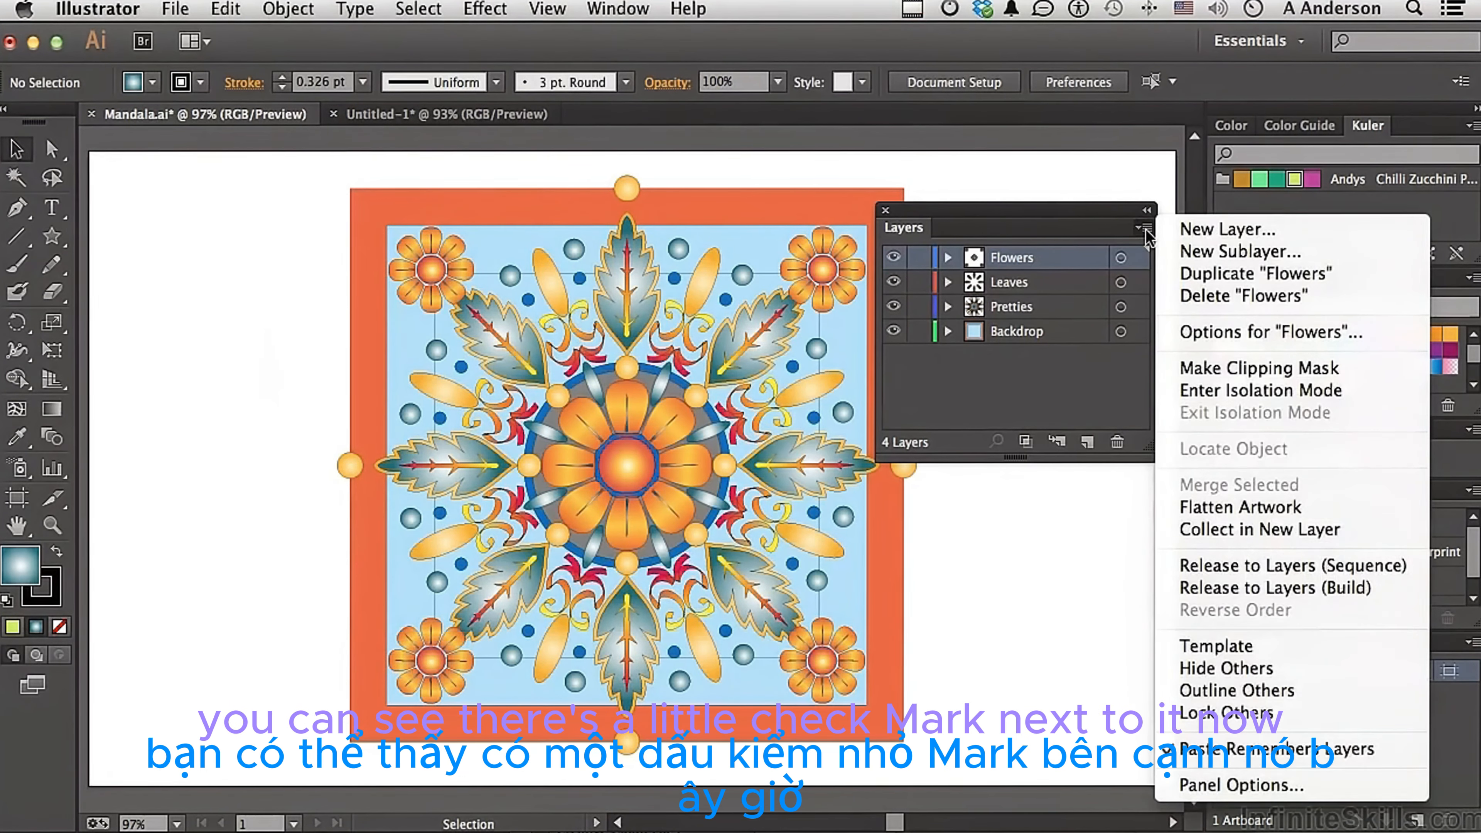
left_click(1146, 232)
left_click(226, 9)
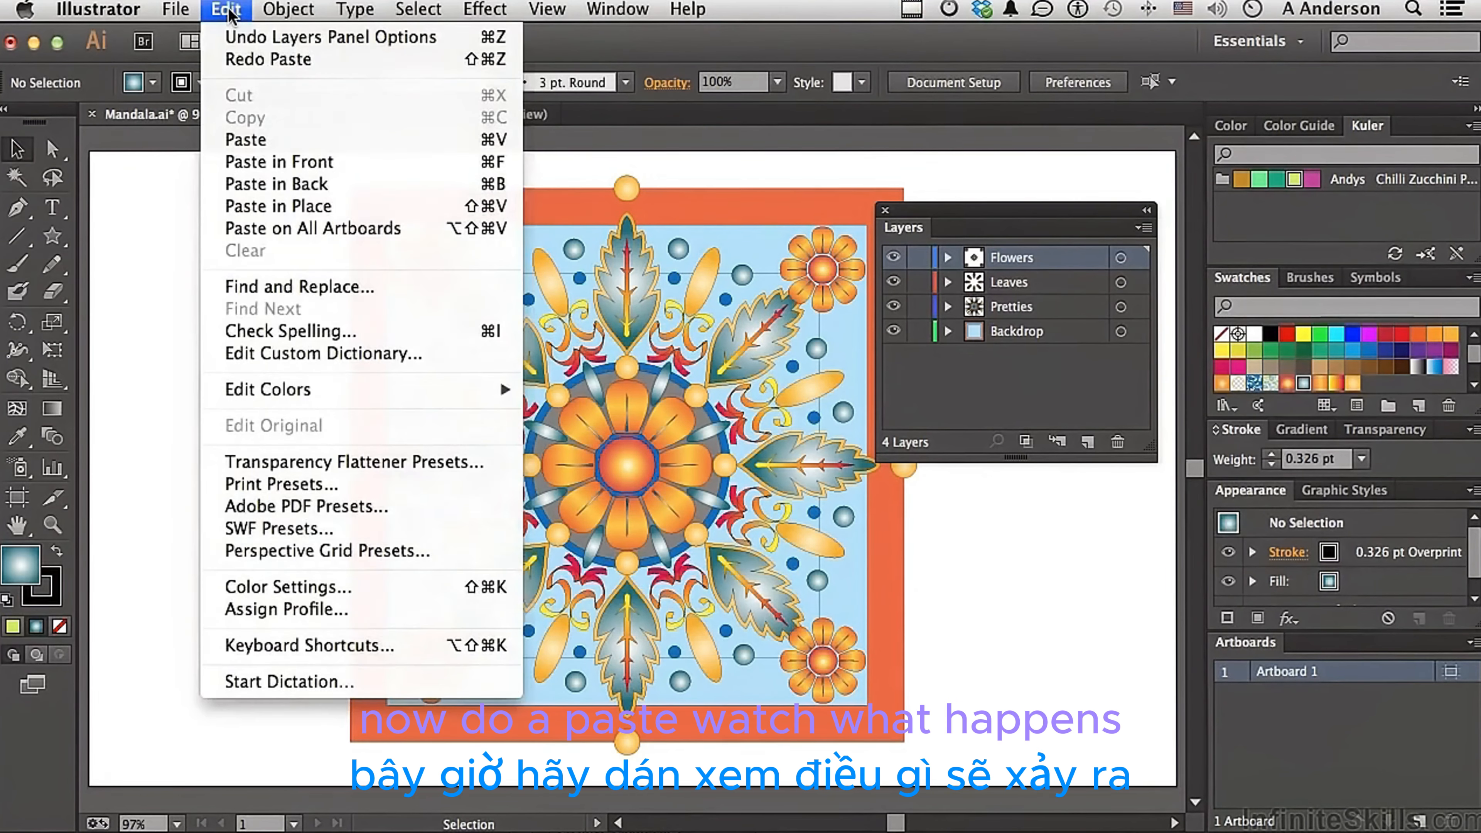
left_click(256, 140)
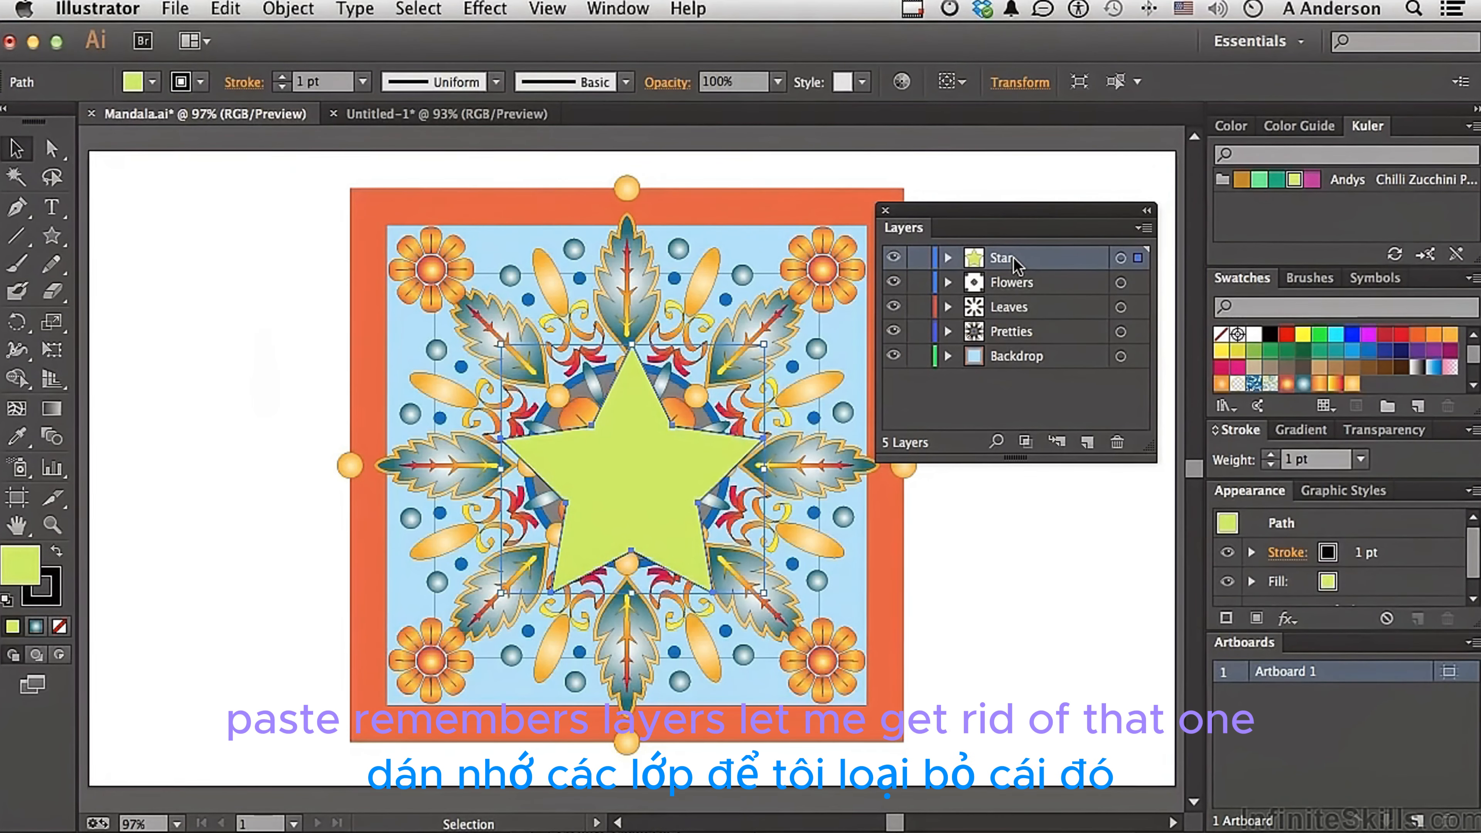
Delete the pasted Star layer and turn off Paste Remembers Layers
left_click_drag(1027, 261, 1116, 442)
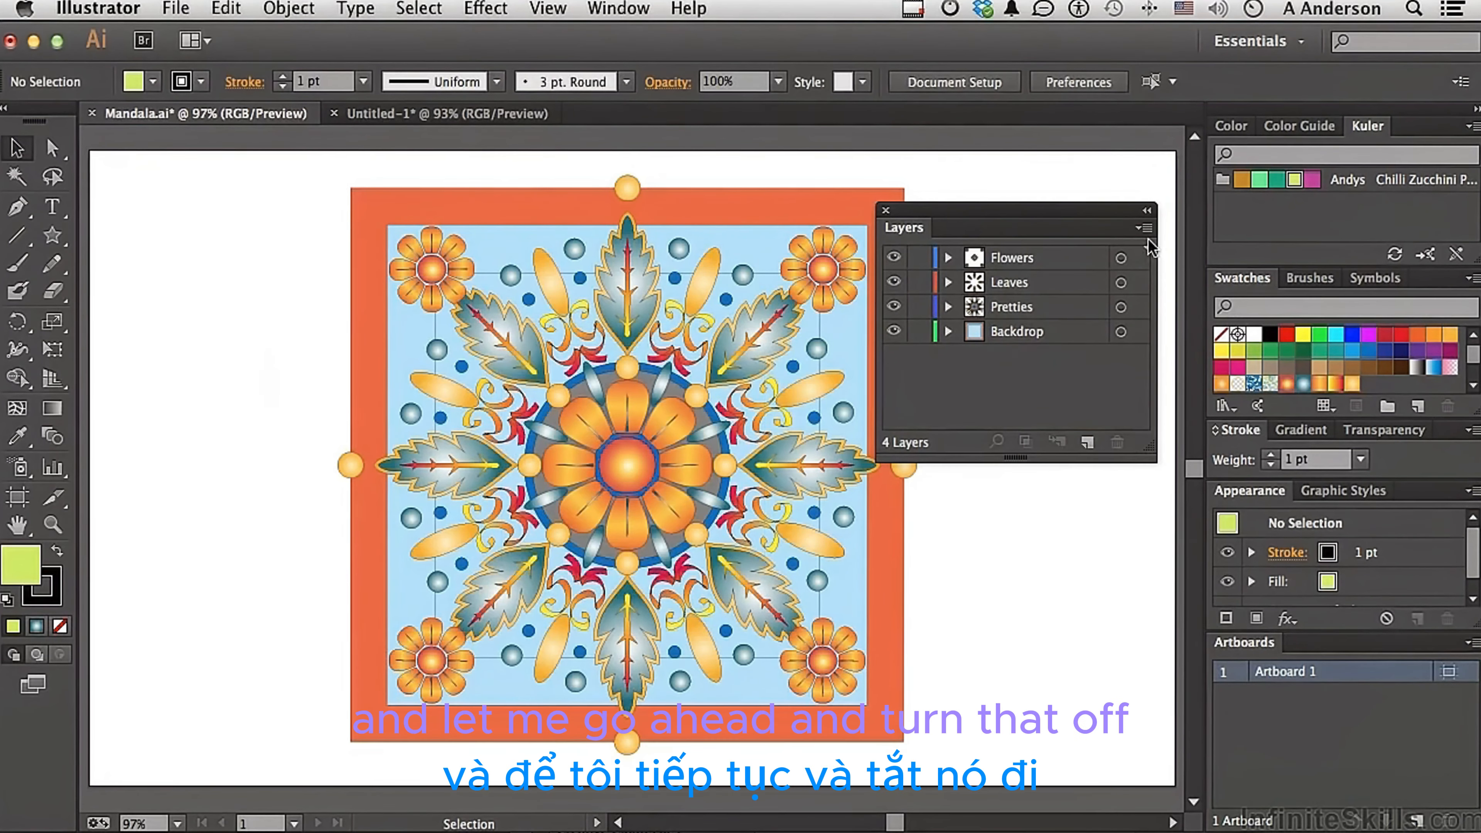
left_click(1143, 228)
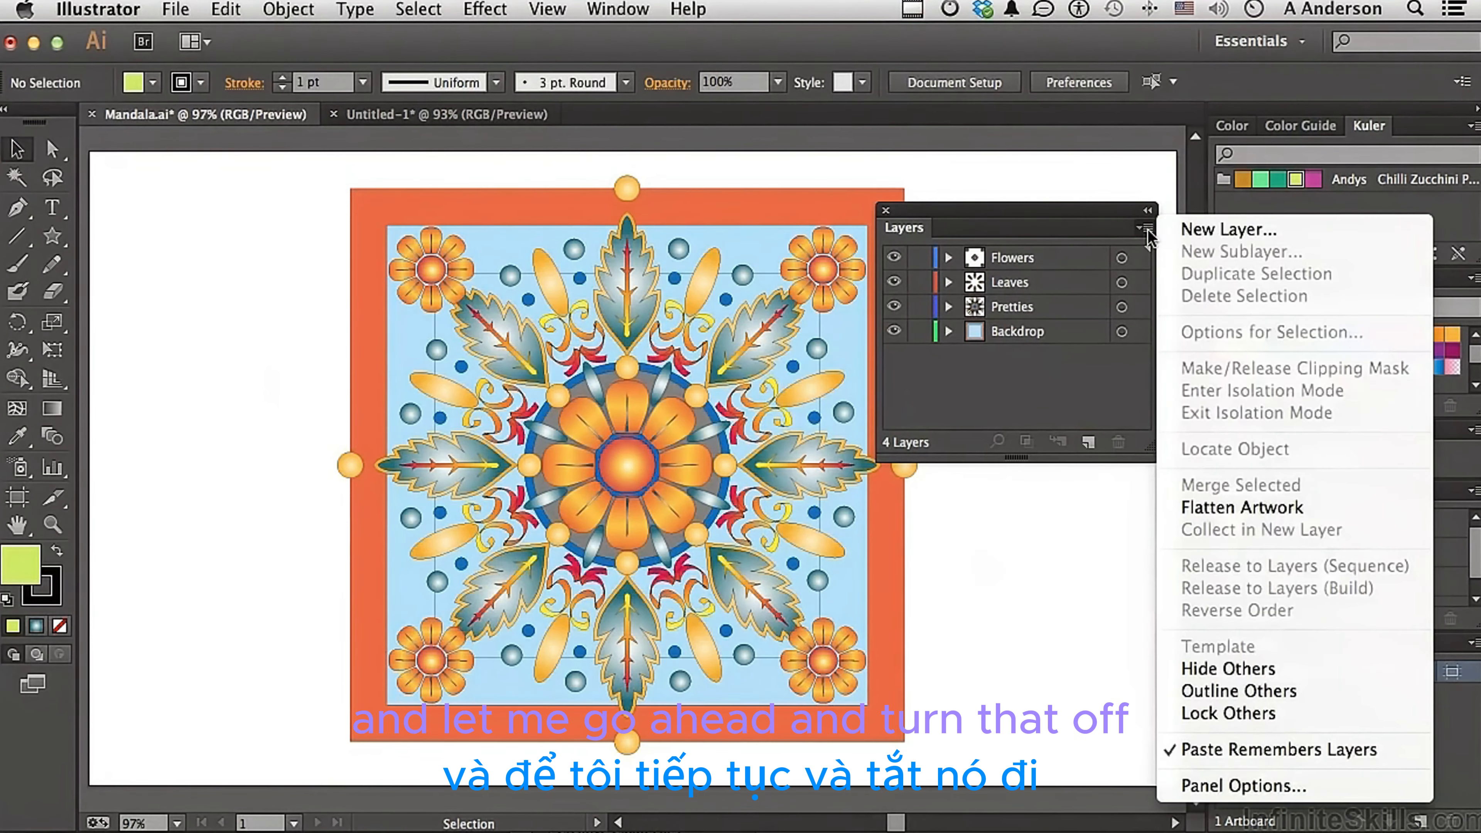
left_click(1260, 751)
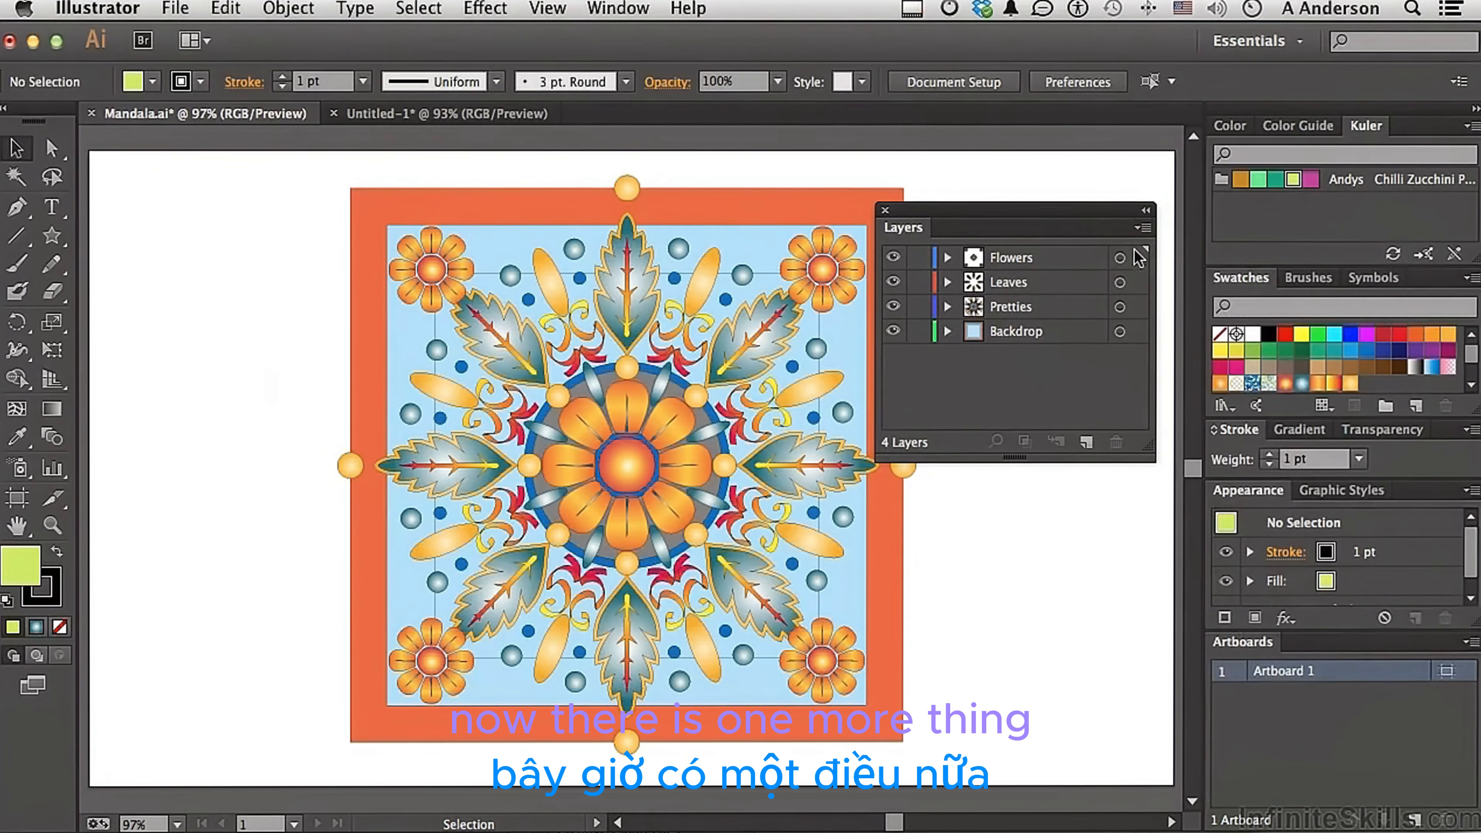
Turn on Show Layers Only in the Layers Panel Options
left_click(1144, 228)
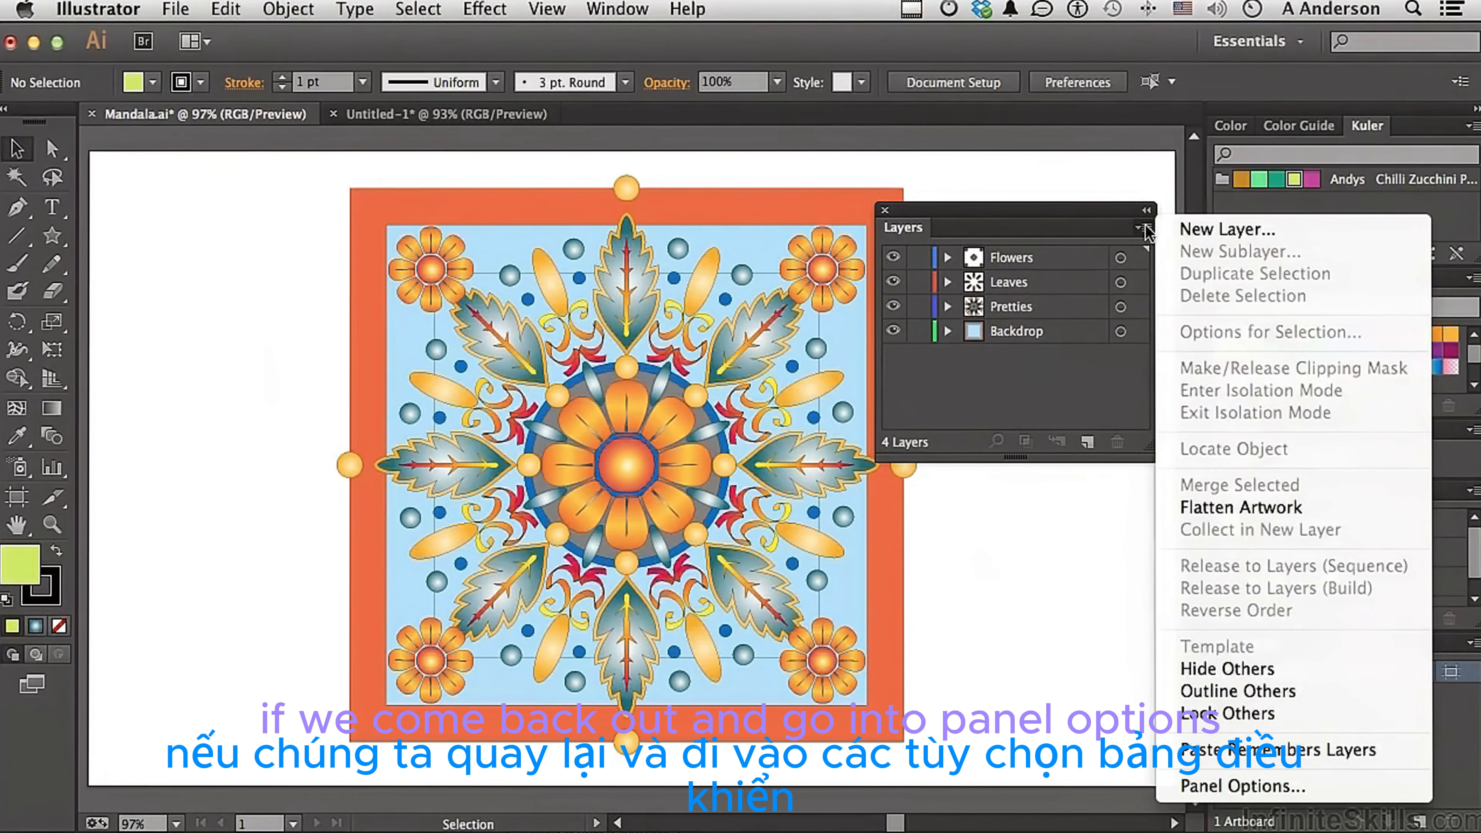
left_click(1282, 789)
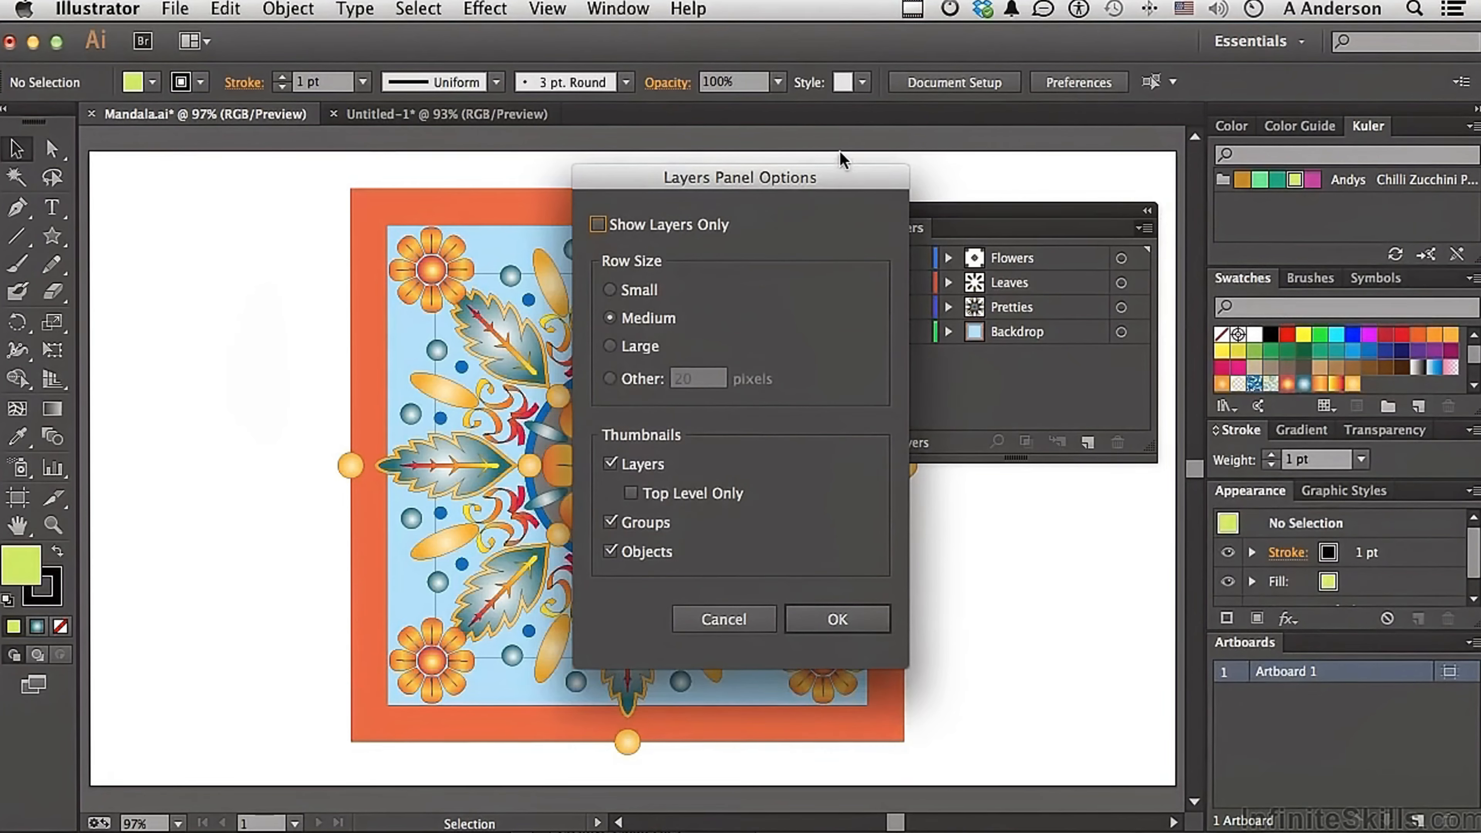
left_click_drag(837, 184, 710, 192)
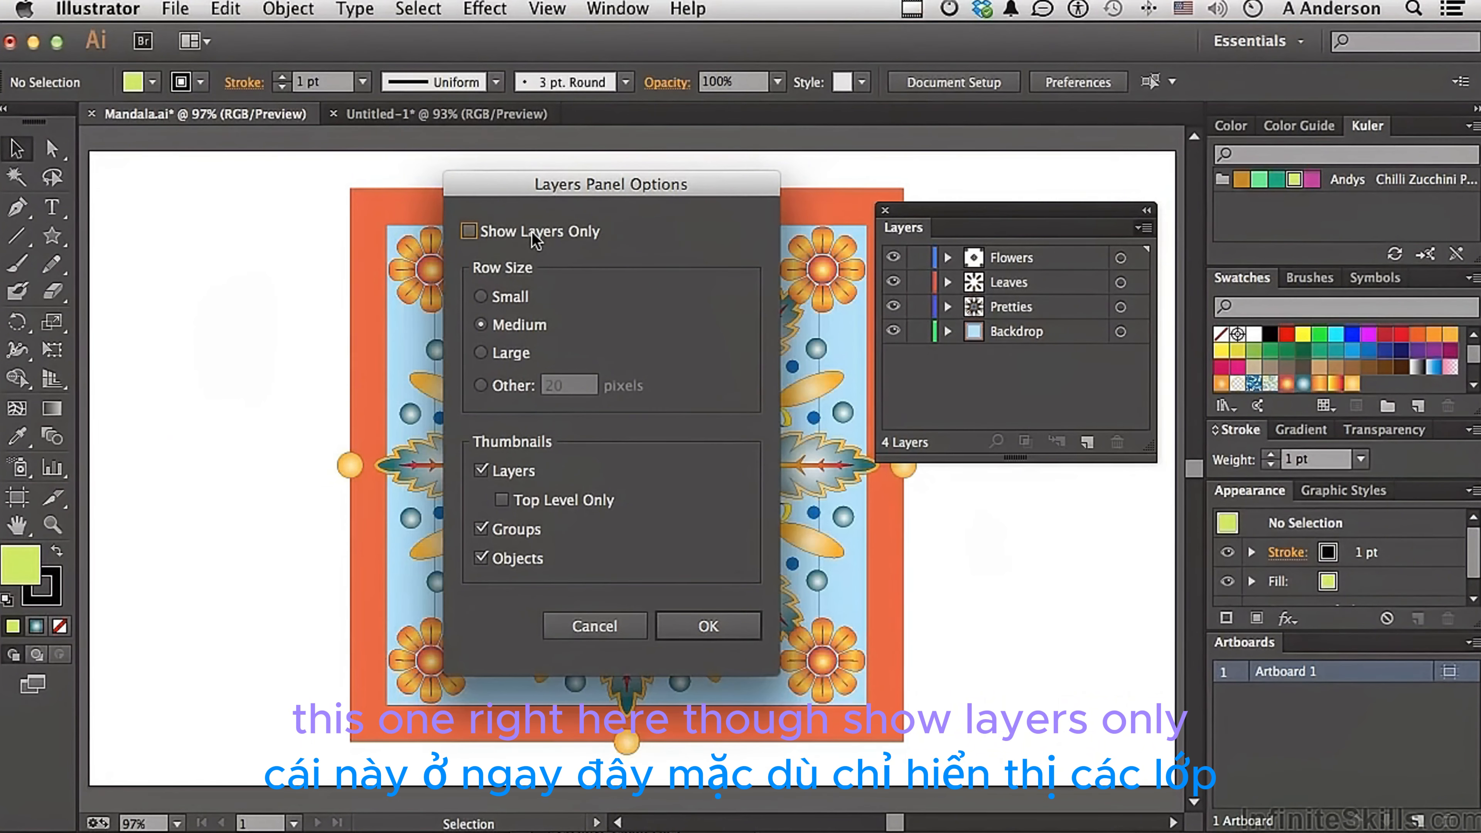
left_click(469, 231)
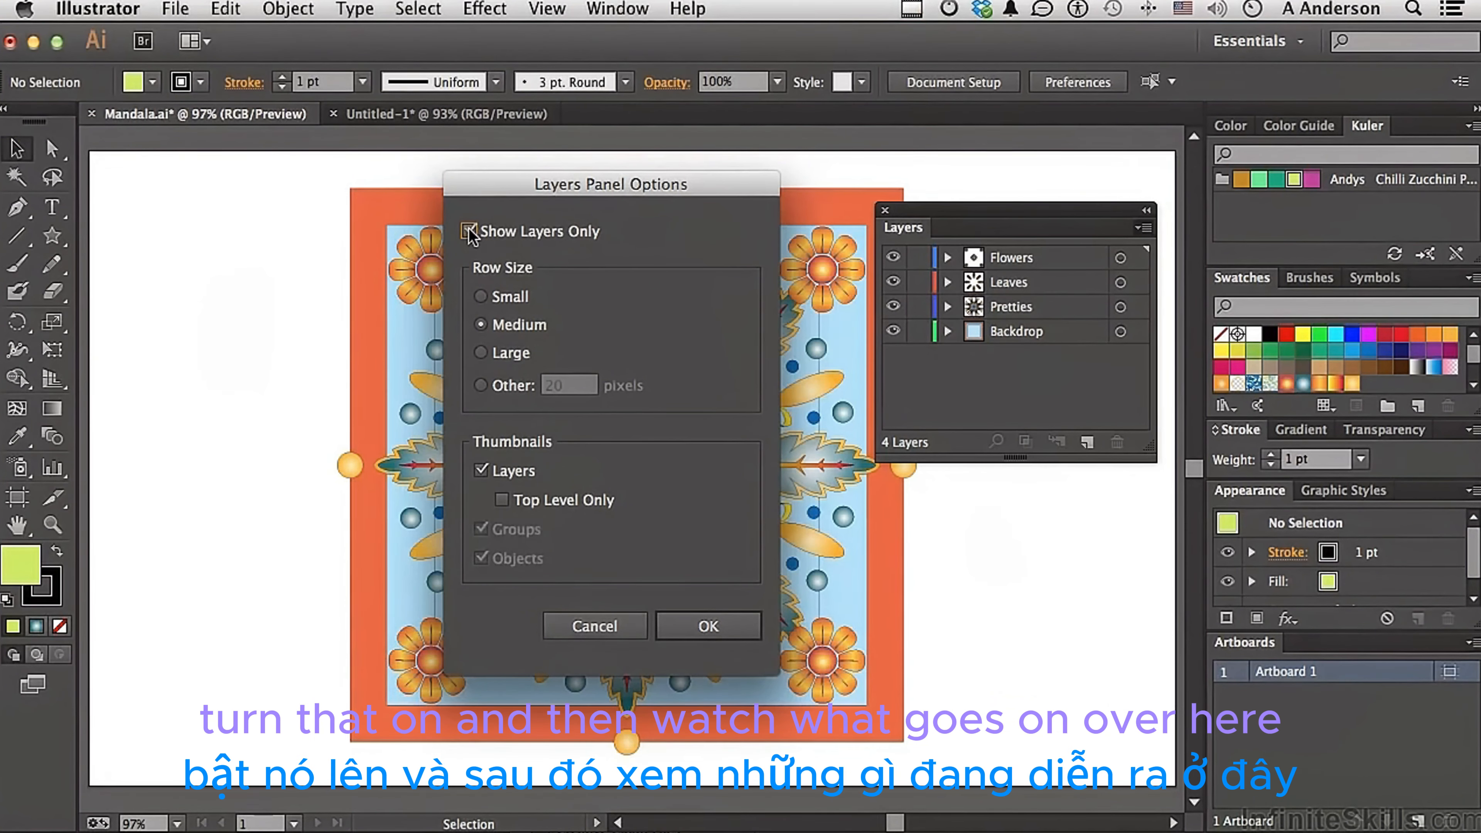
left_click(702, 624)
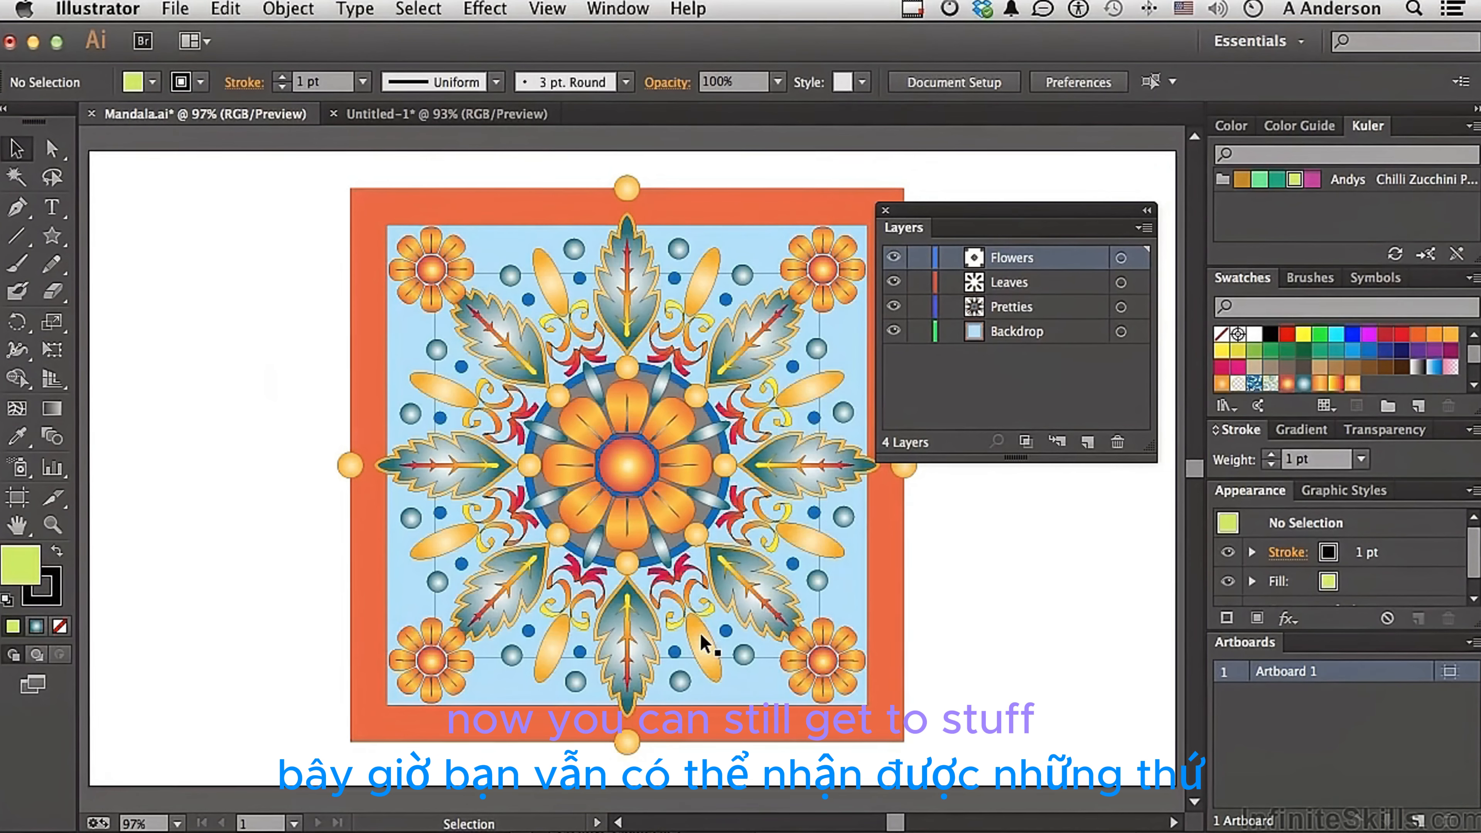
Select the upper-right corner flower, turn off Show Layers Only in the Layers Panel Options, and clear the selection
left_click(825, 274)
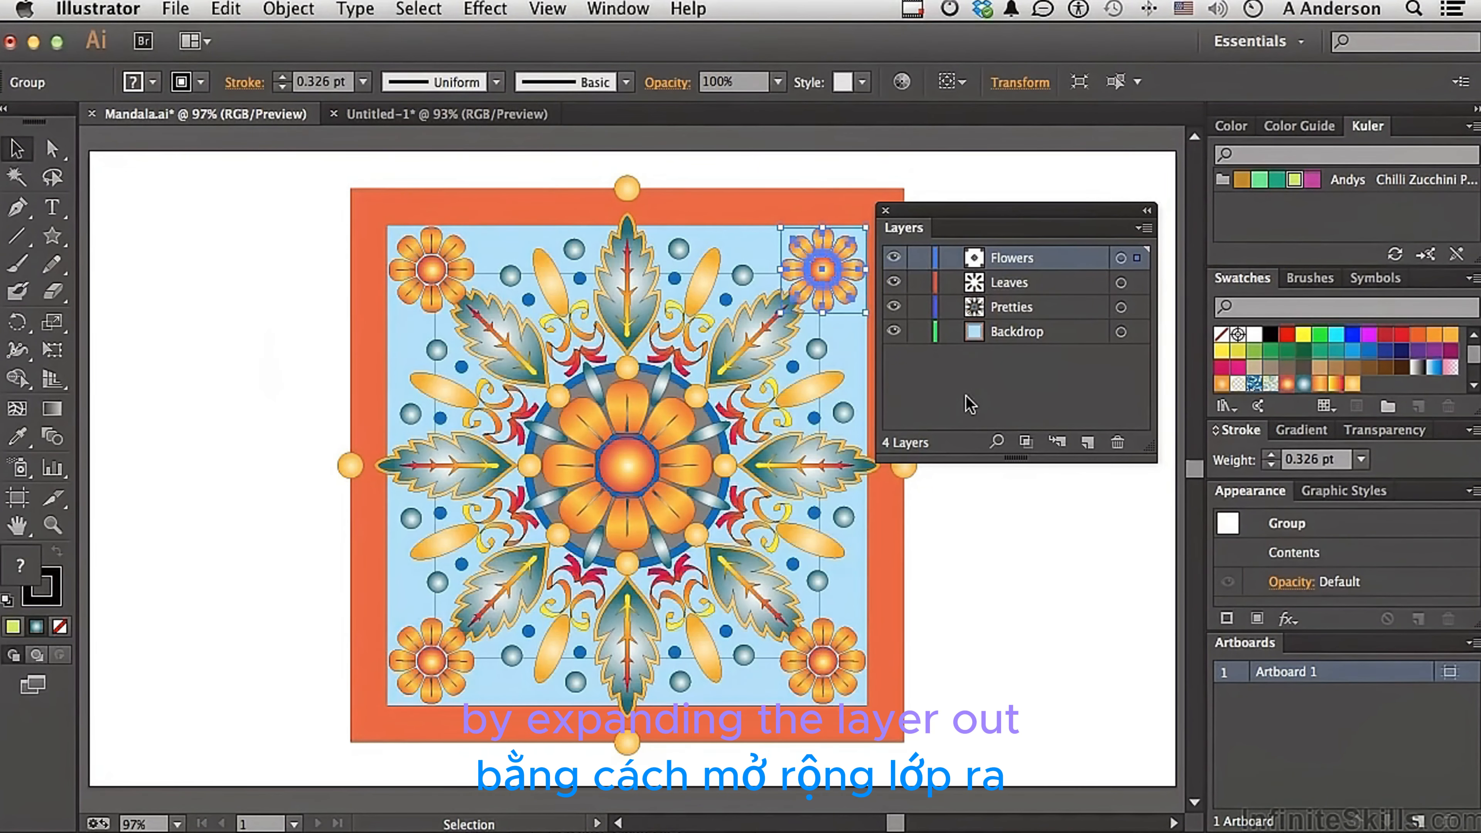
left_click(1143, 227)
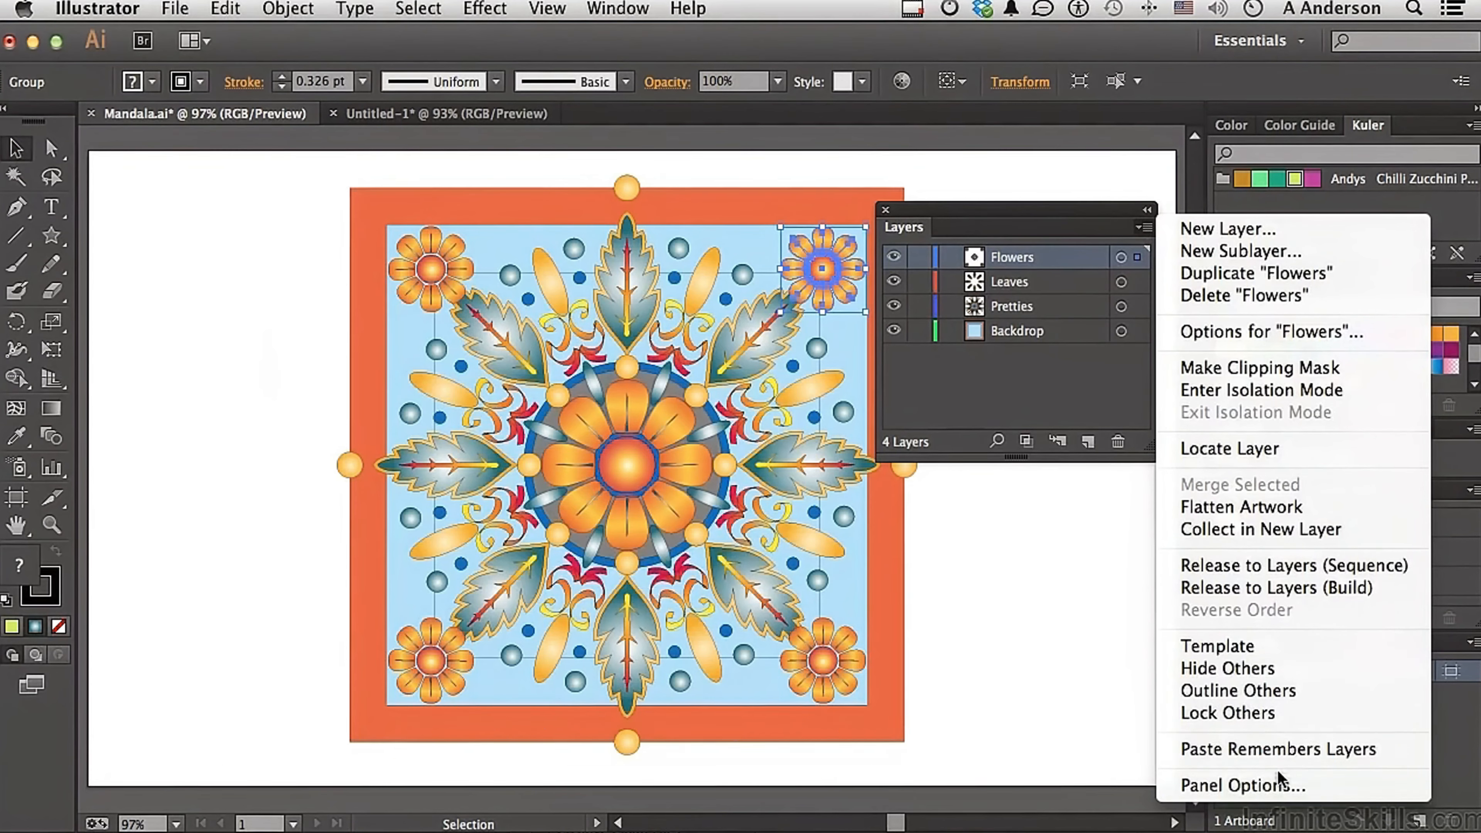
left_click(1259, 785)
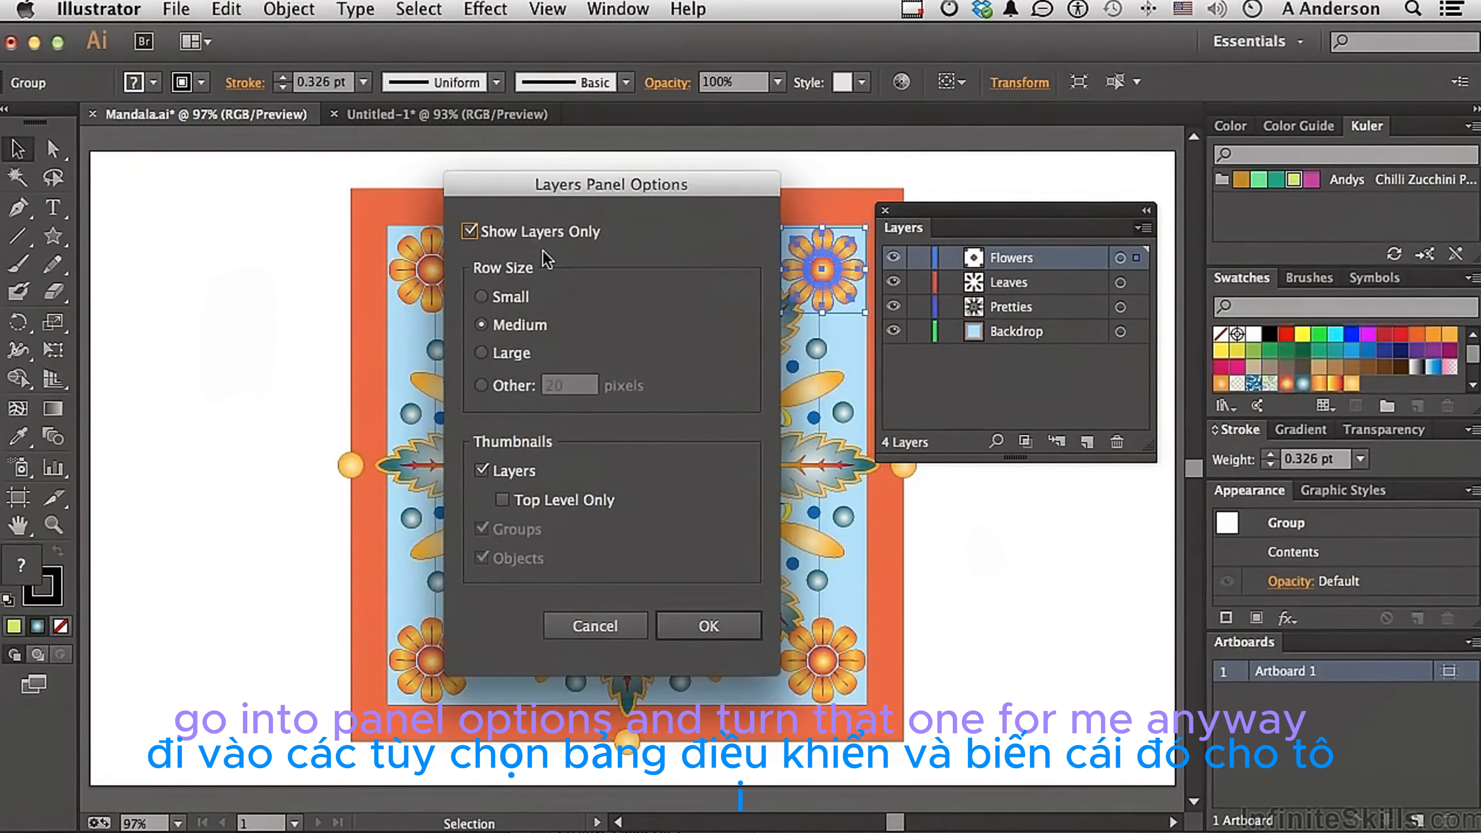
left_click(526, 234)
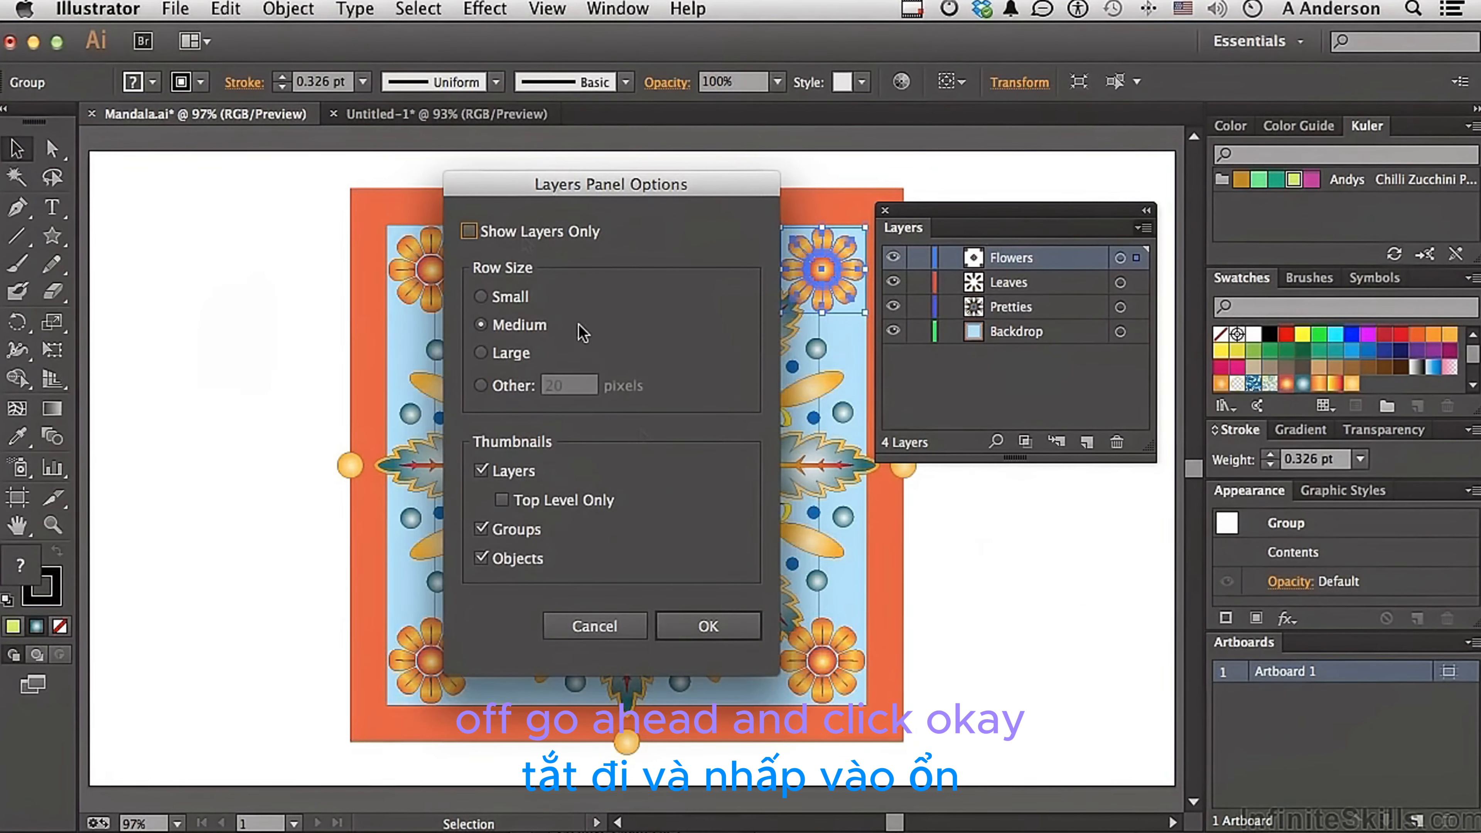
left_click(707, 626)
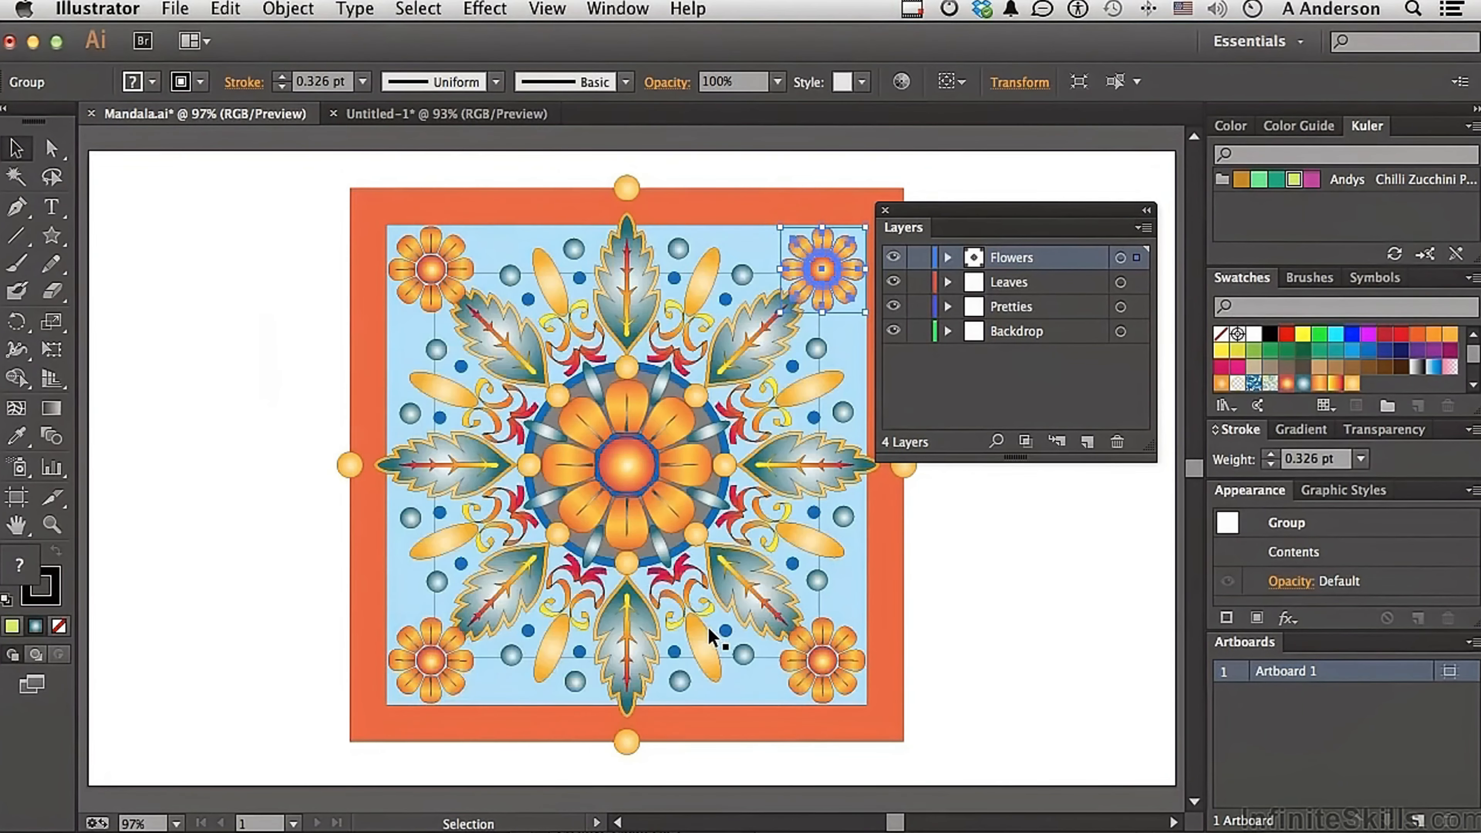
left_click(1055, 592)
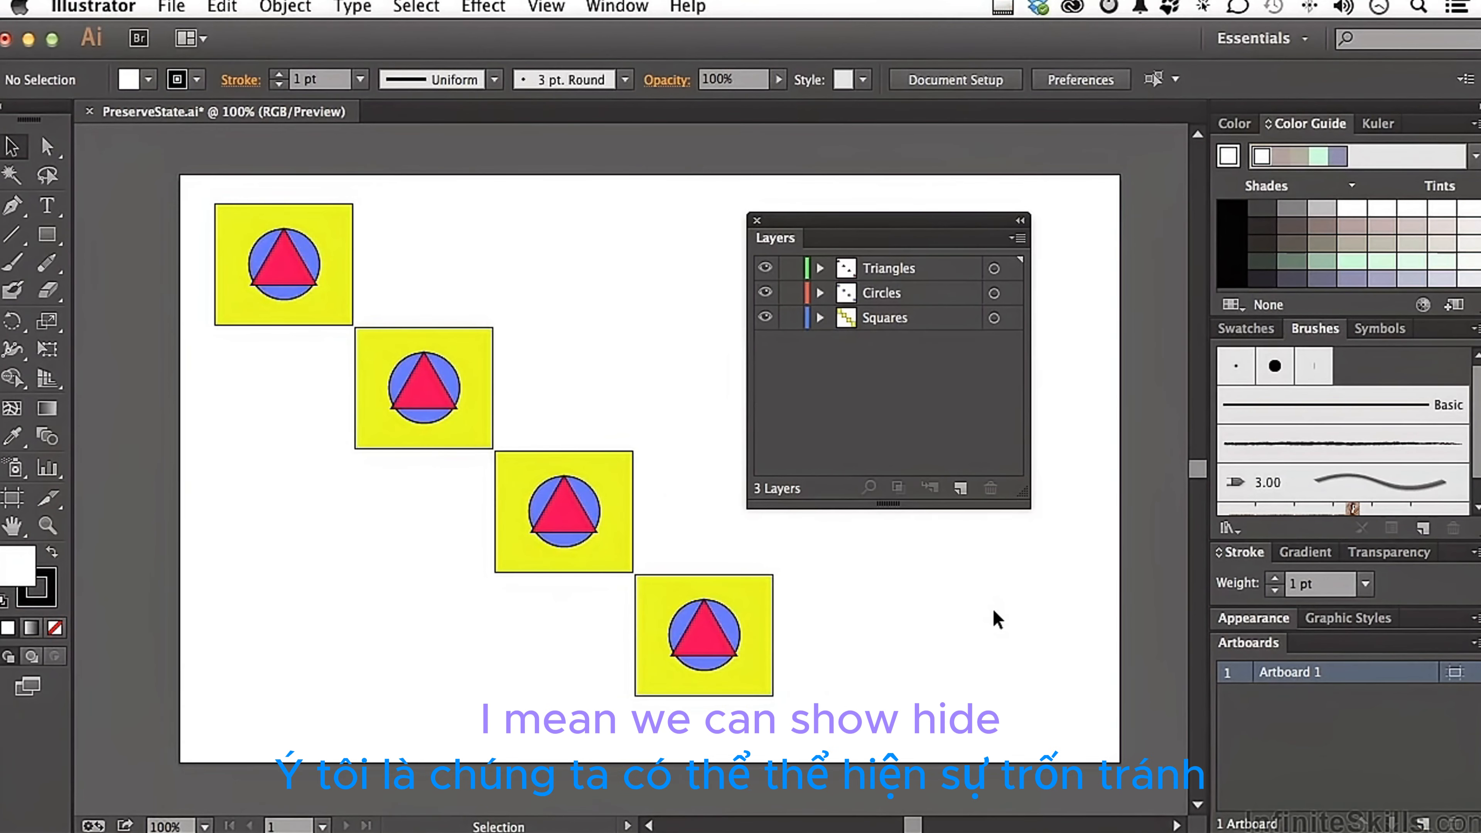
In PreserveState.ai, hide and show the Circles layer, and select and deselect all artwork on the Circles and Squares layers in turn
left_click(765, 293)
left_click(765, 292)
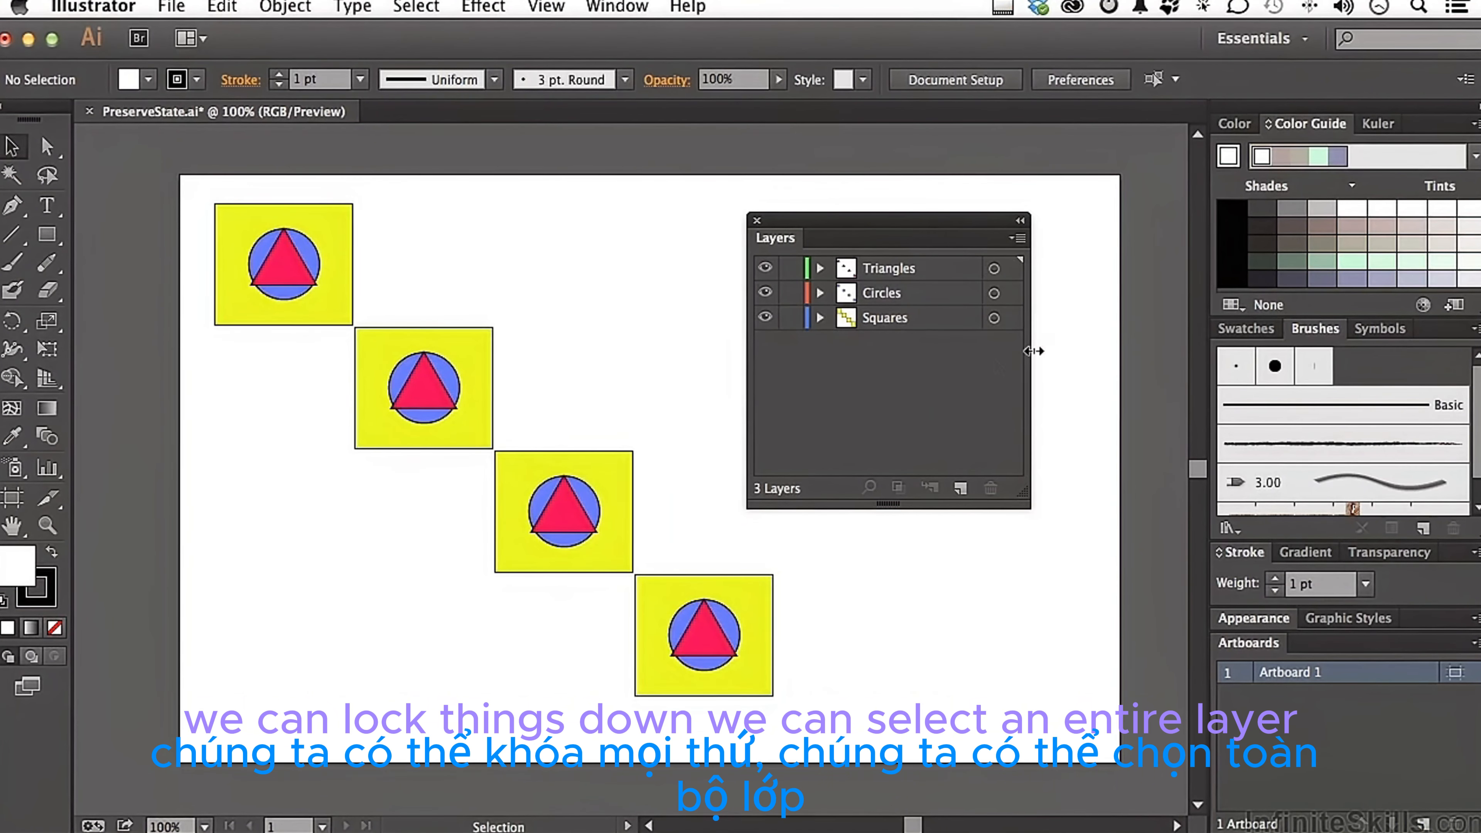
left_click(995, 294)
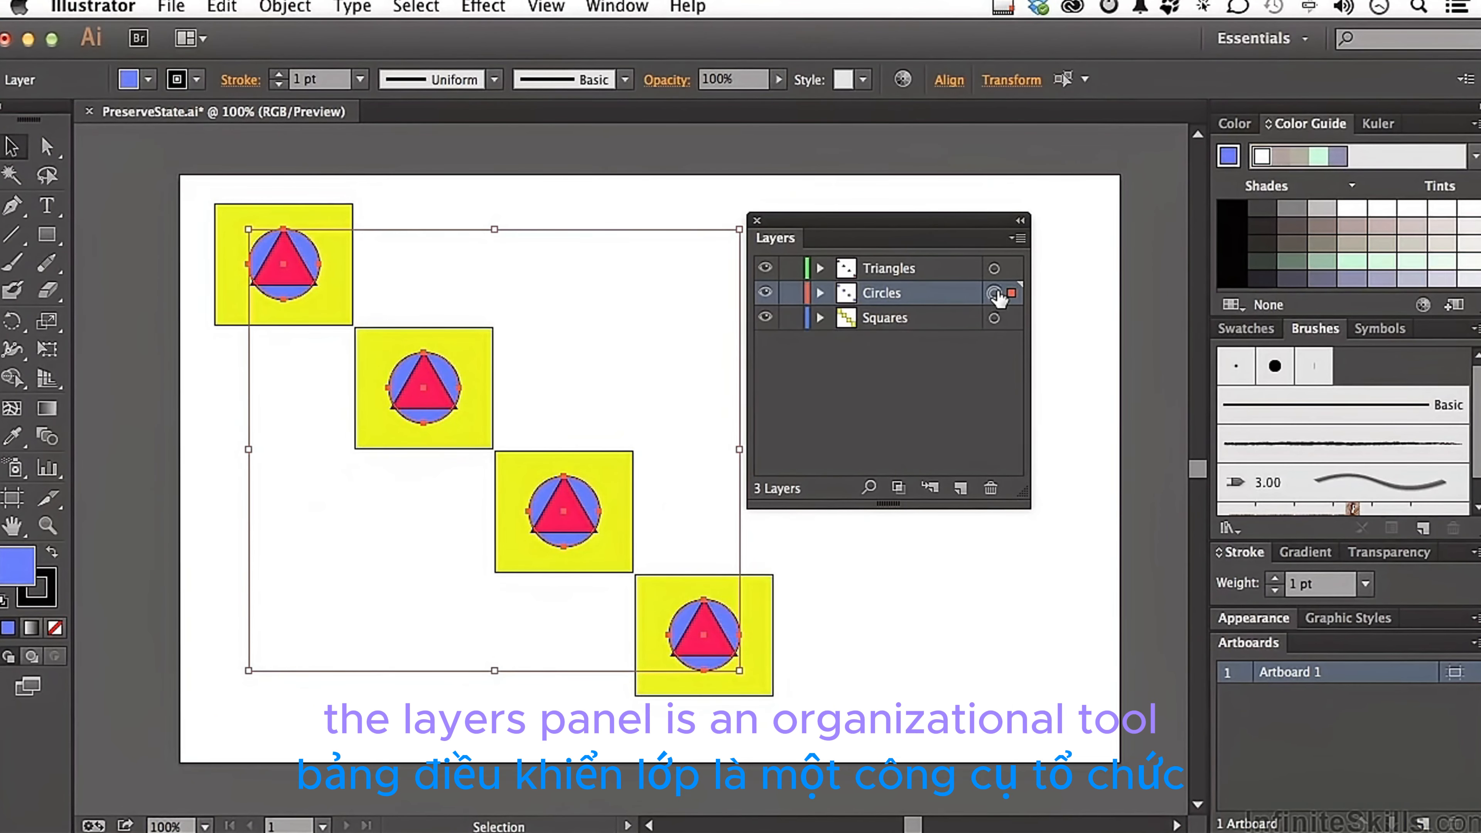
left_click(1070, 332)
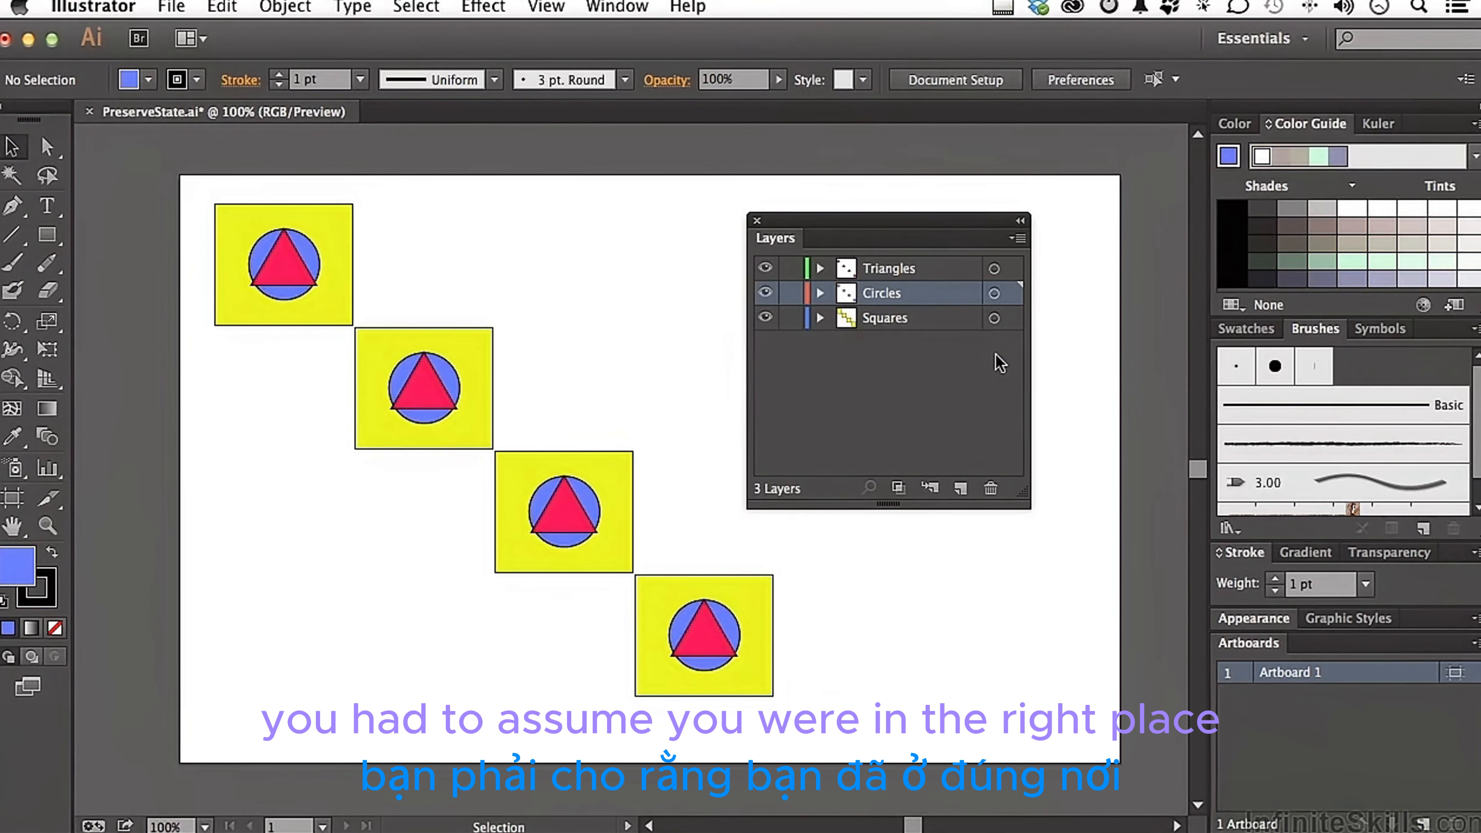
left_click(994, 318)
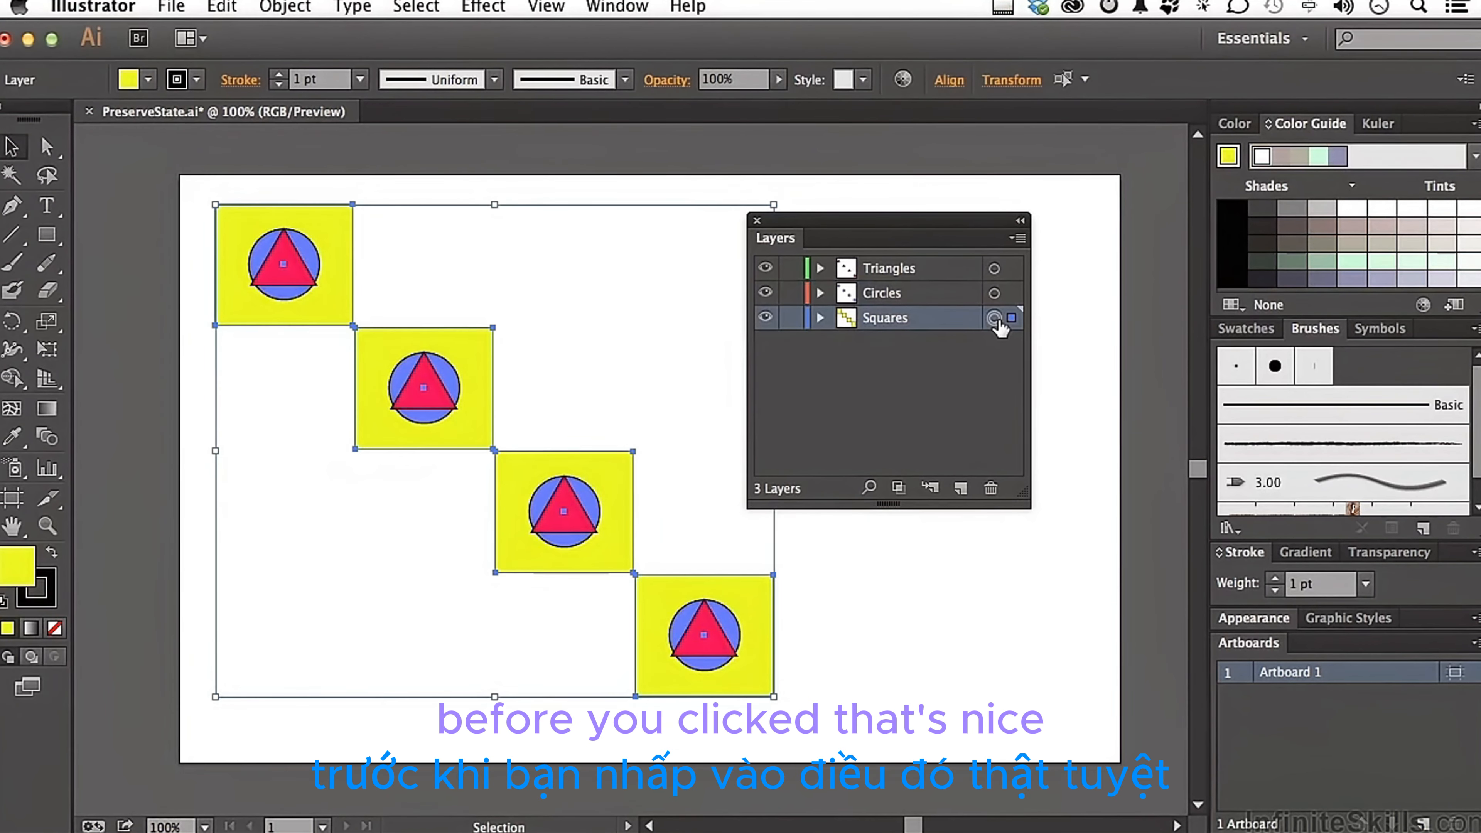
left_click(1064, 330)
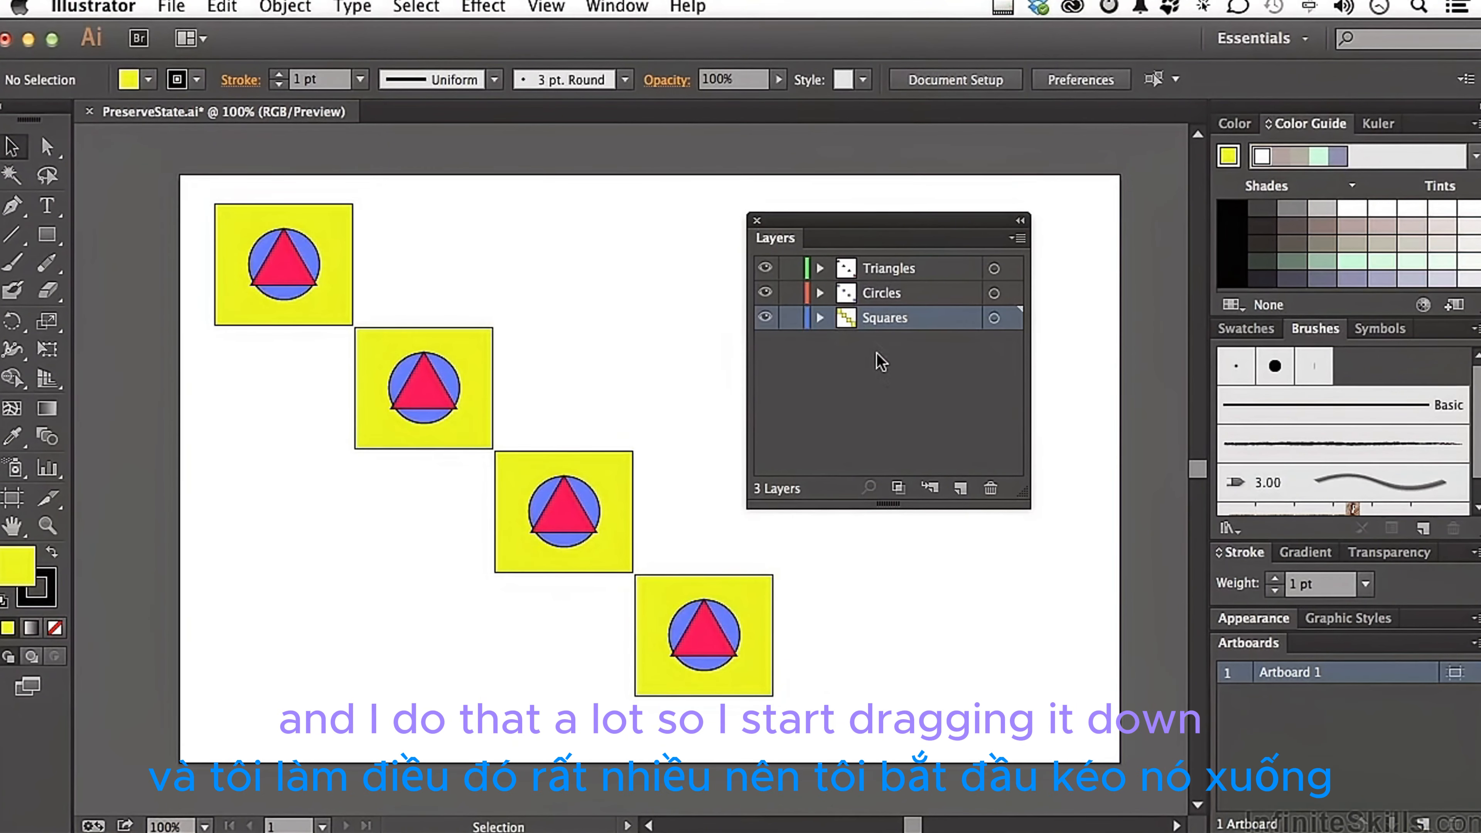
Duplicate the Squares layer directly below the original, and undo the duplication
left_click_drag(856, 327, 850, 345)
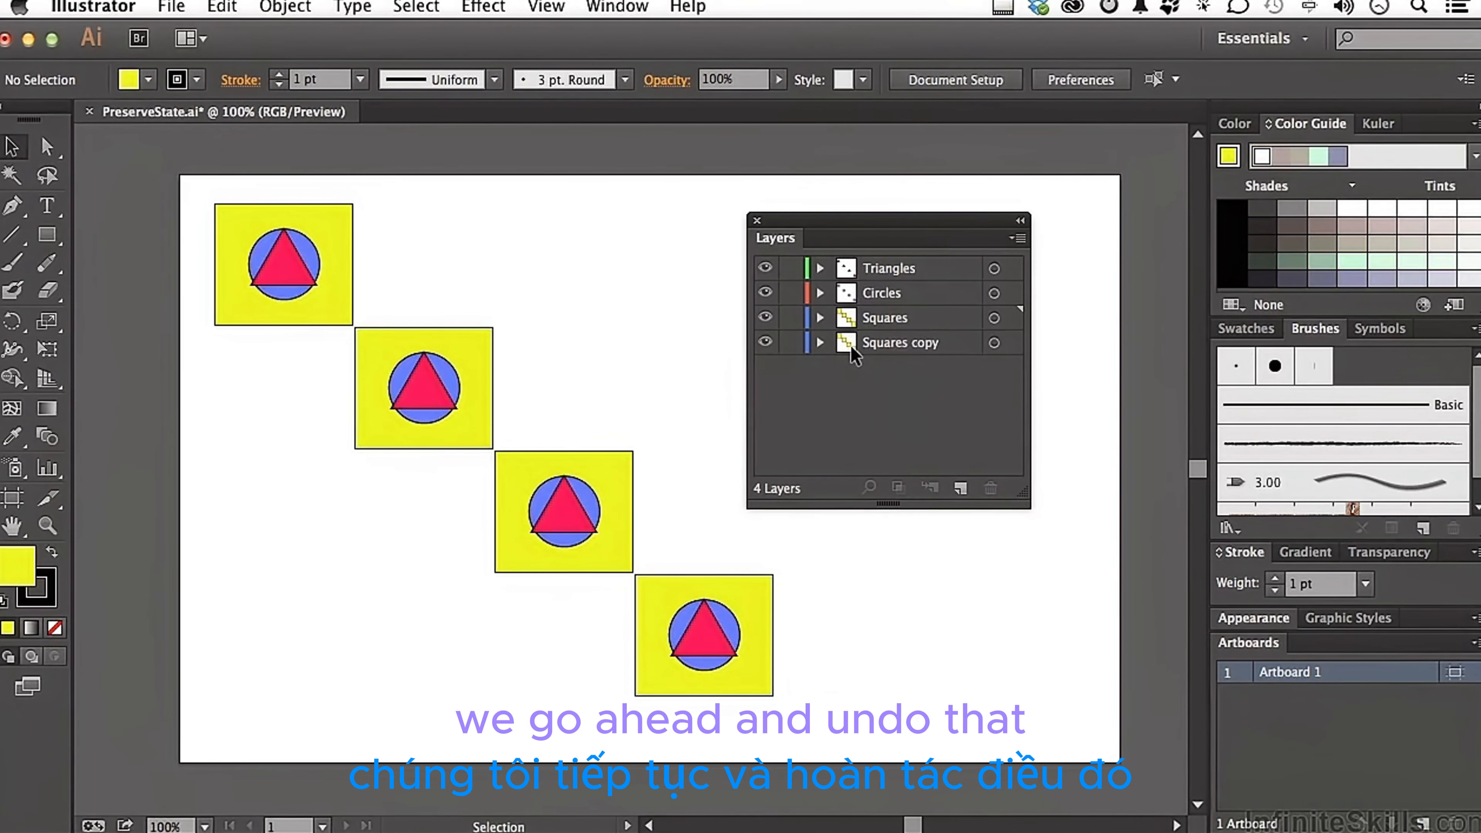
key("super+z")
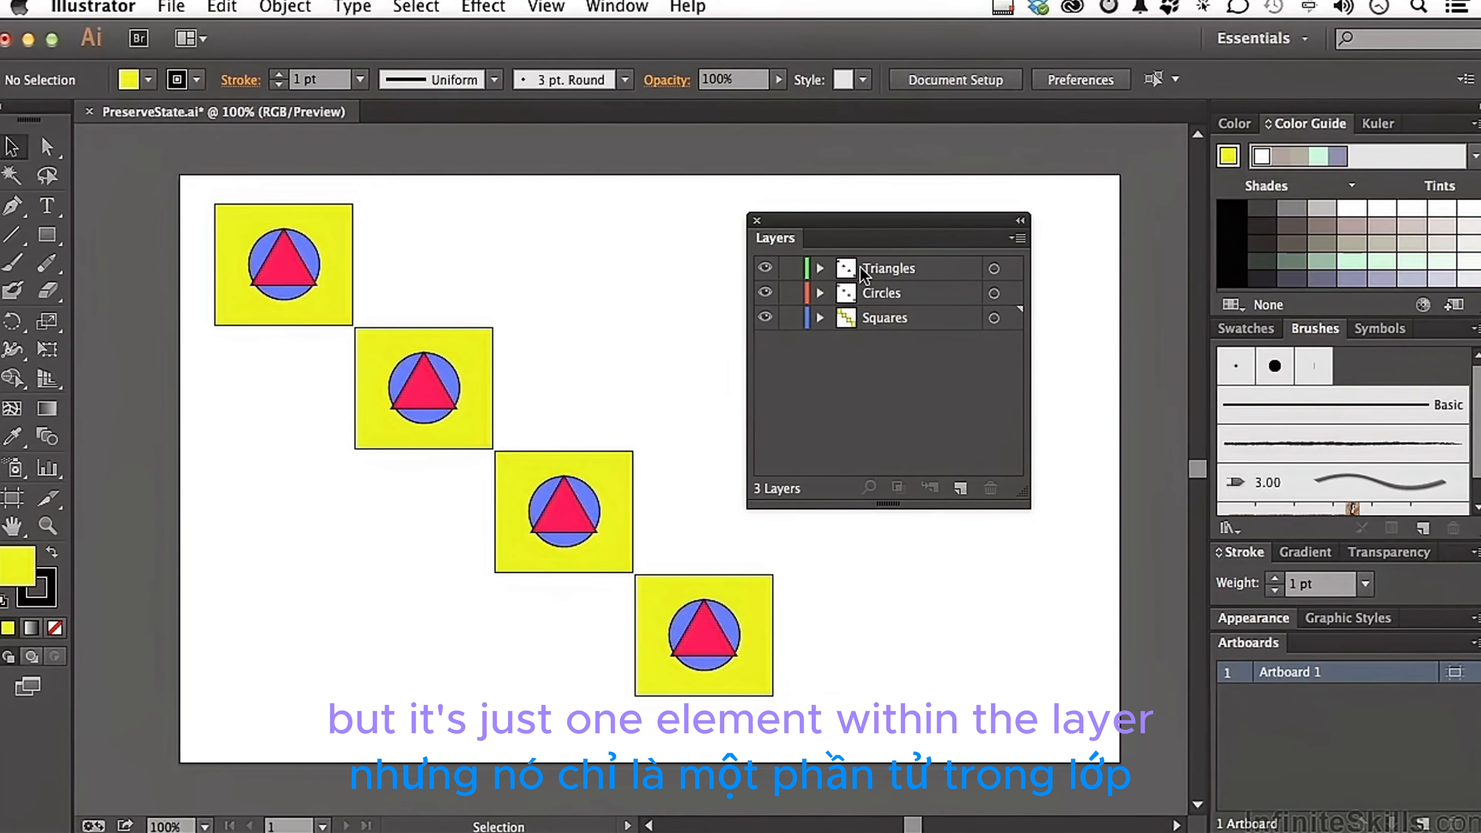
Expand the Triangles layer, hide and show its second path, and select that triangle on the artboard
left_click(819, 269)
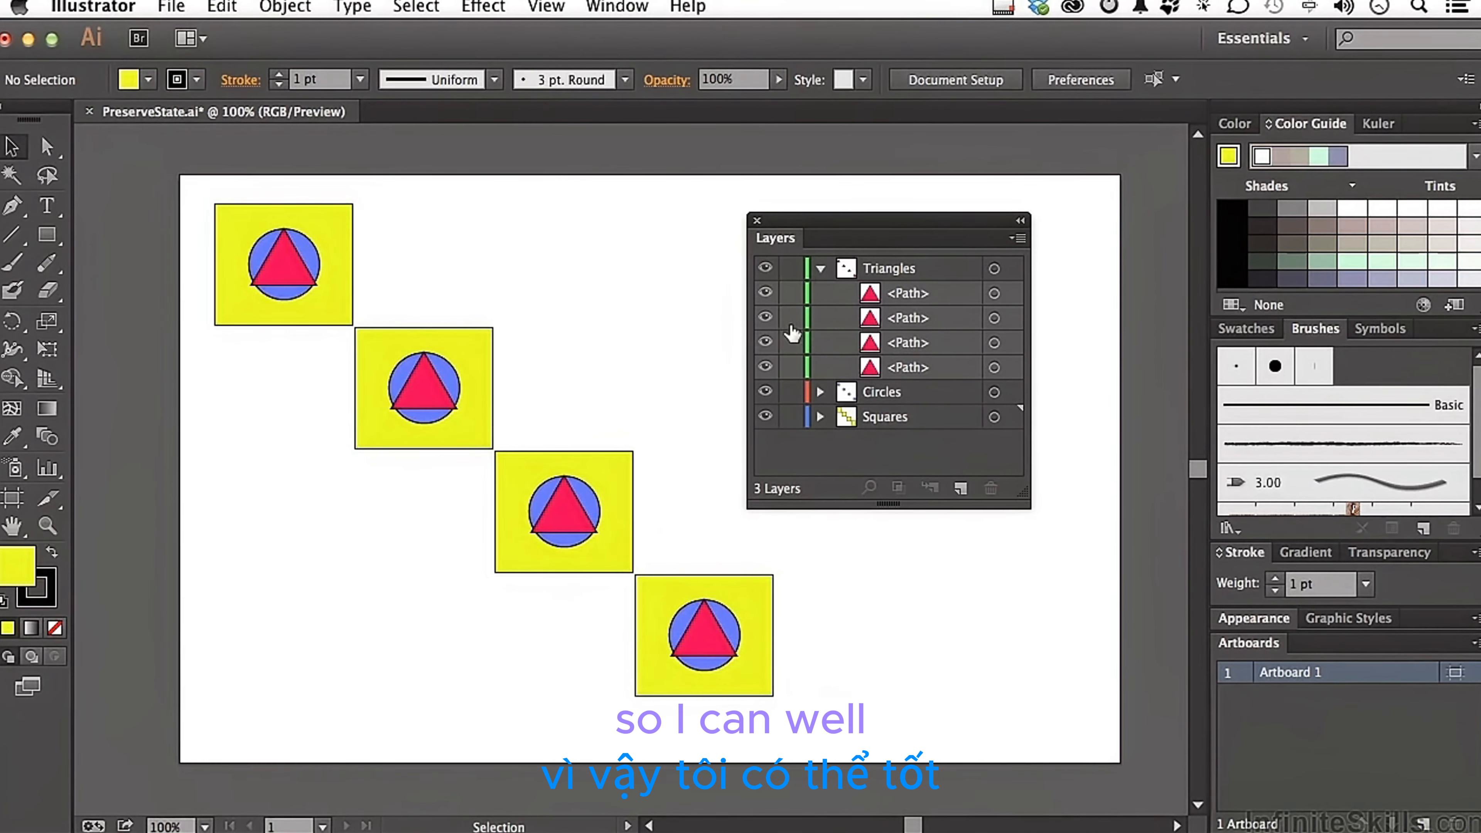
left_click(767, 318)
left_click(767, 319)
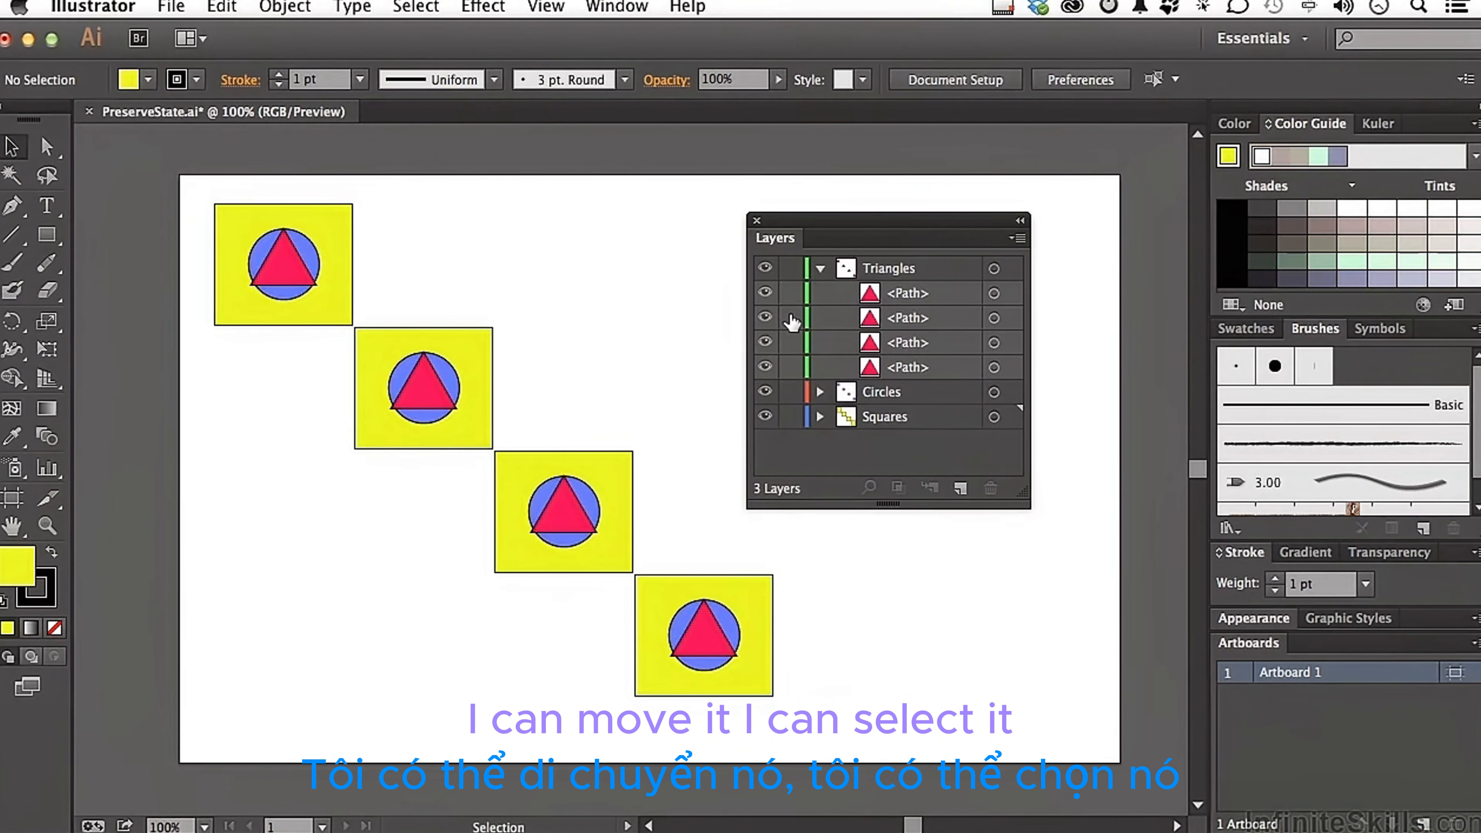
left_click(995, 318)
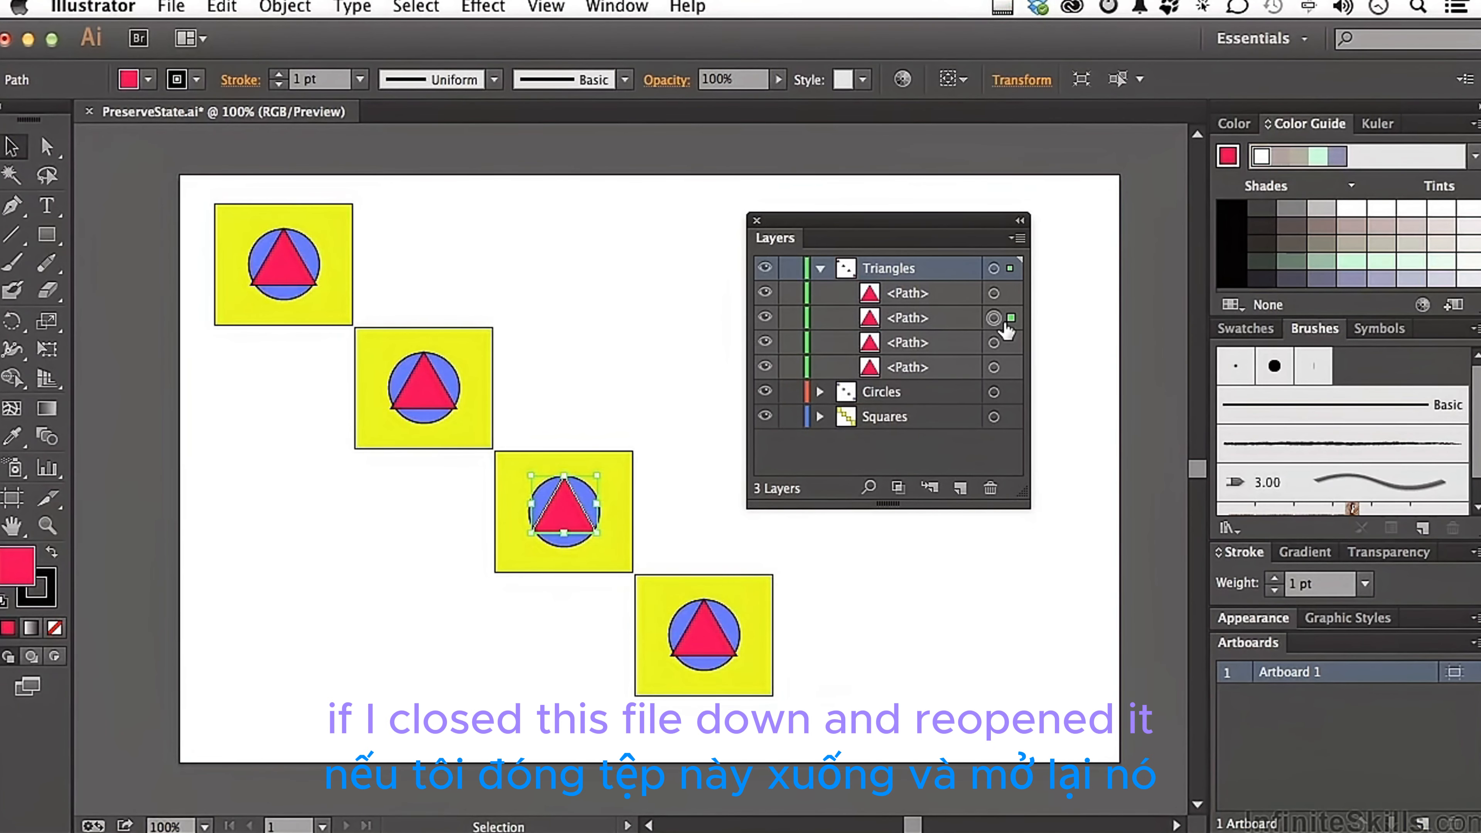
Collapse the Triangles layer, expand the Circles layer, and save the file in that state
left_click(819, 269)
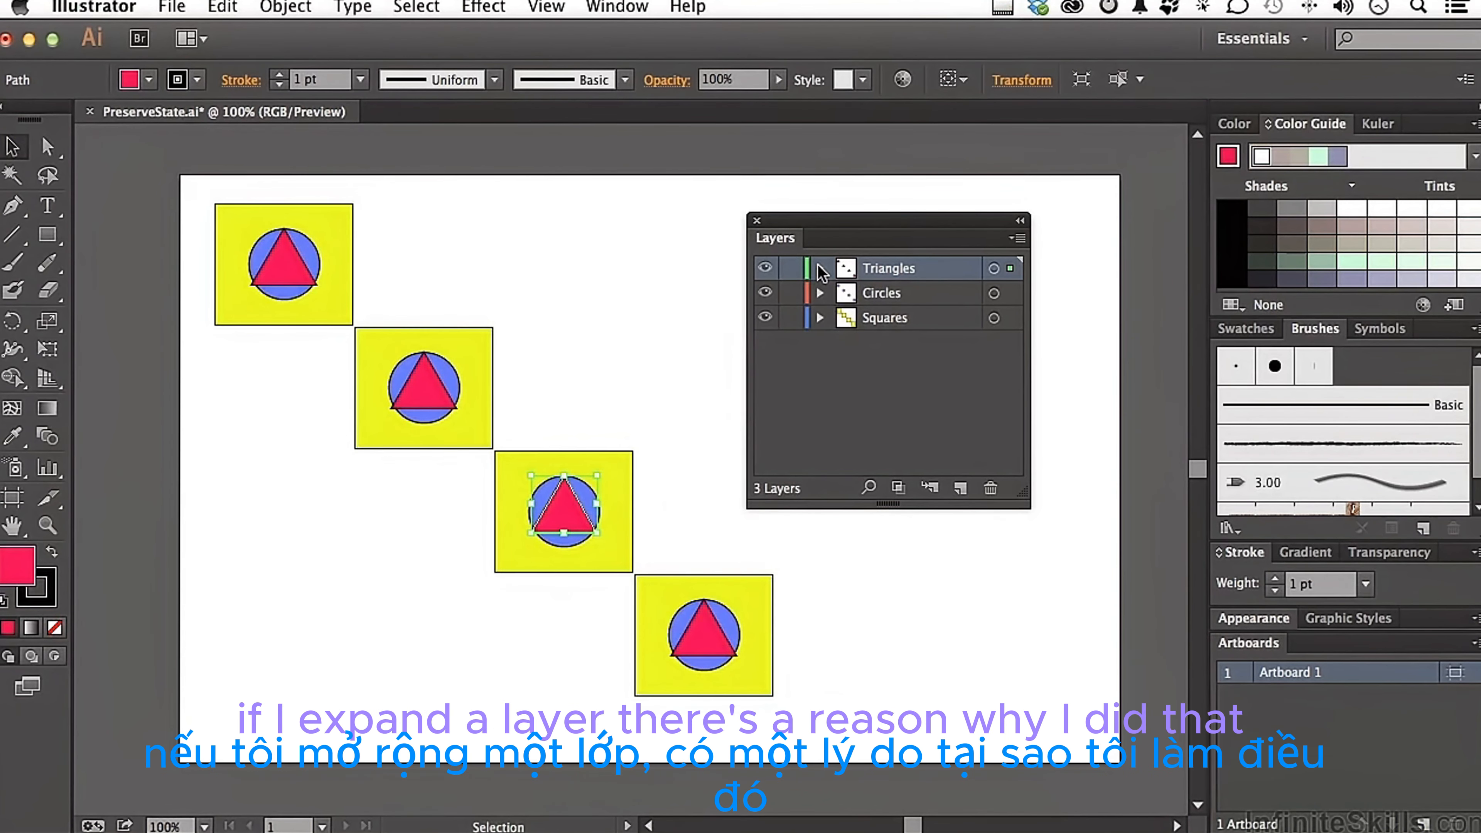
left_click(820, 292)
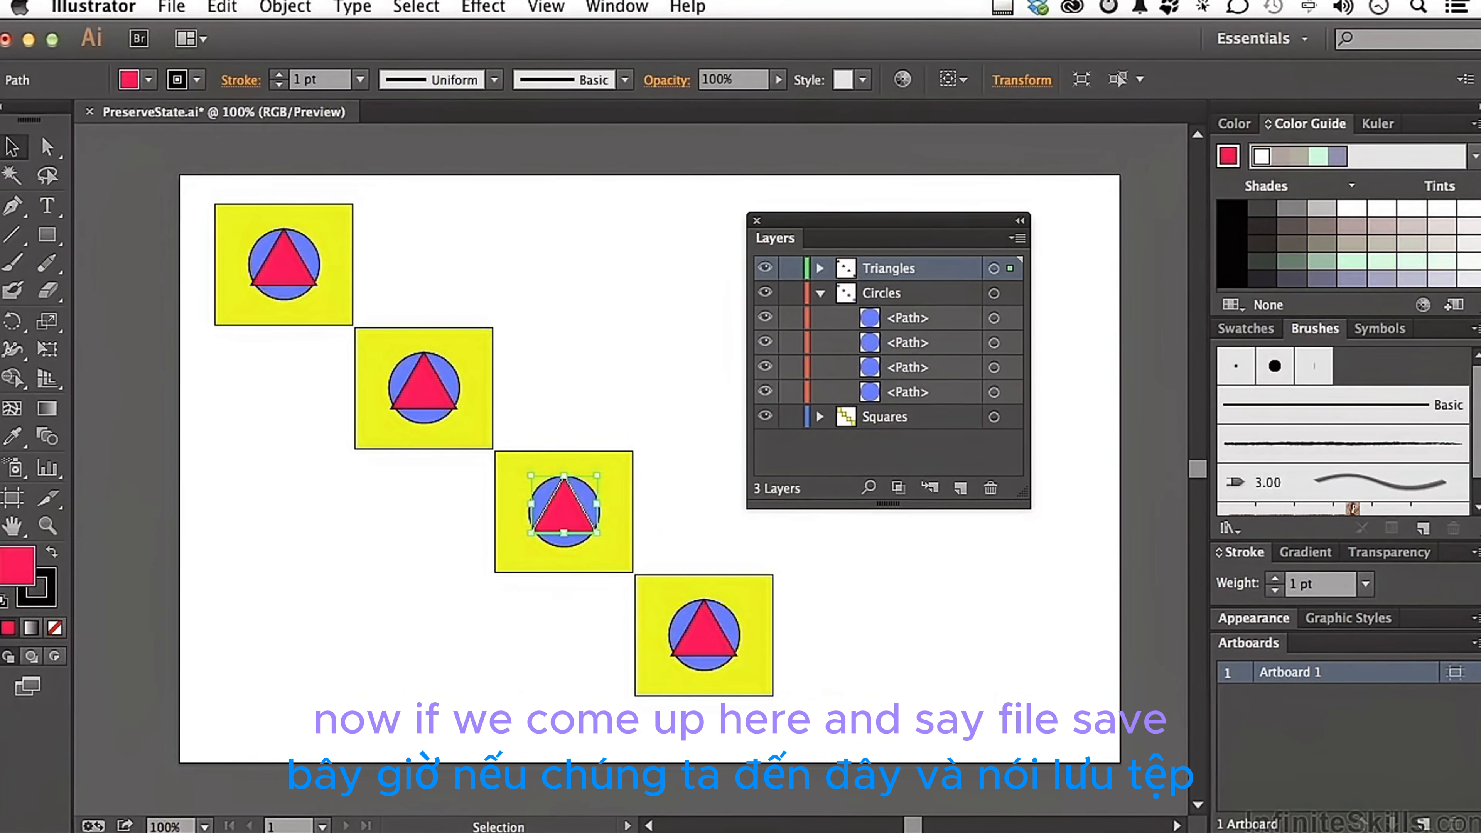
left_click(171, 6)
left_click(228, 182)
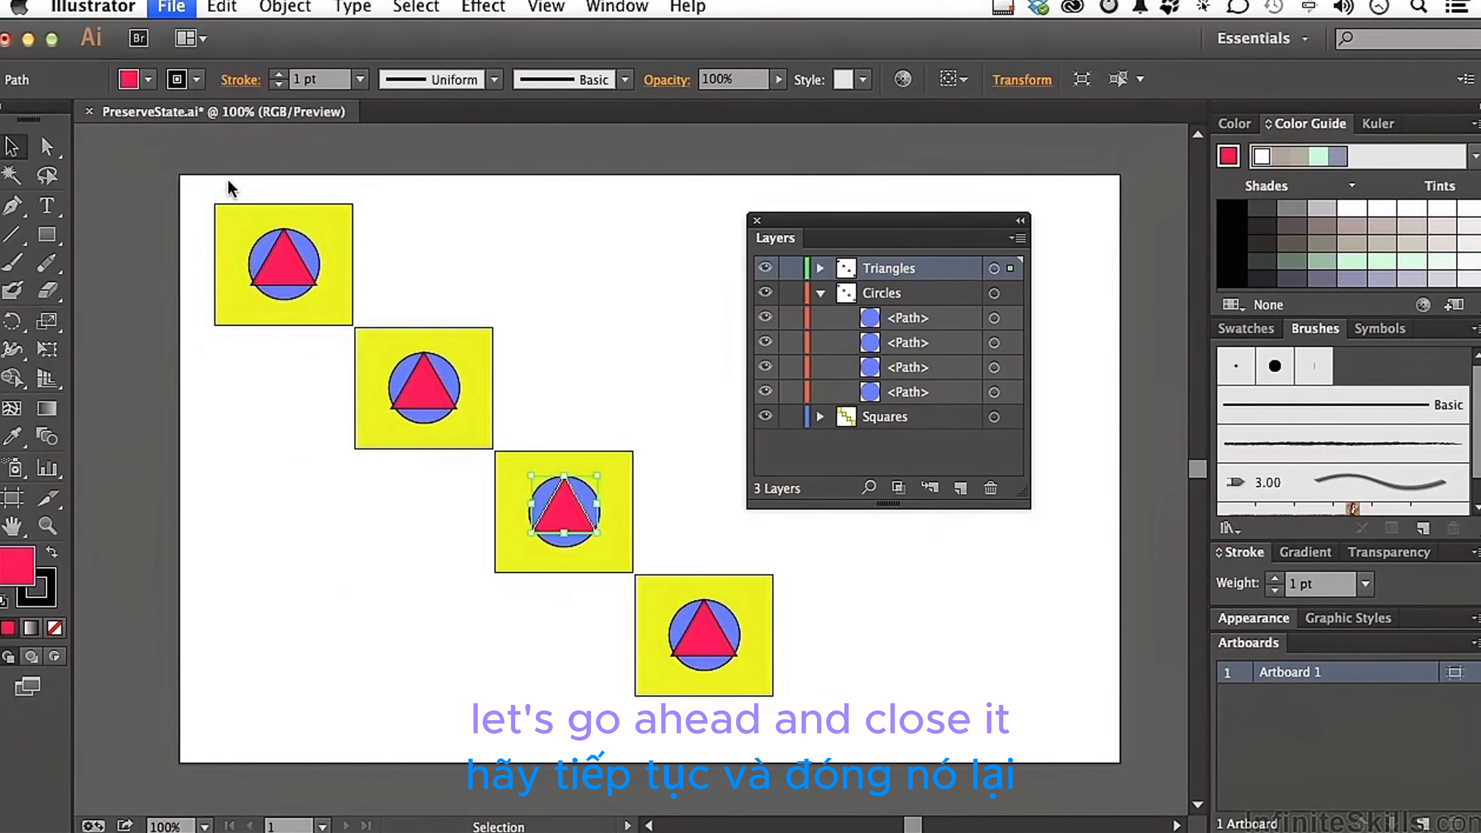
Close PreserveState.ai and reopen it from the recent files
key("super+w")
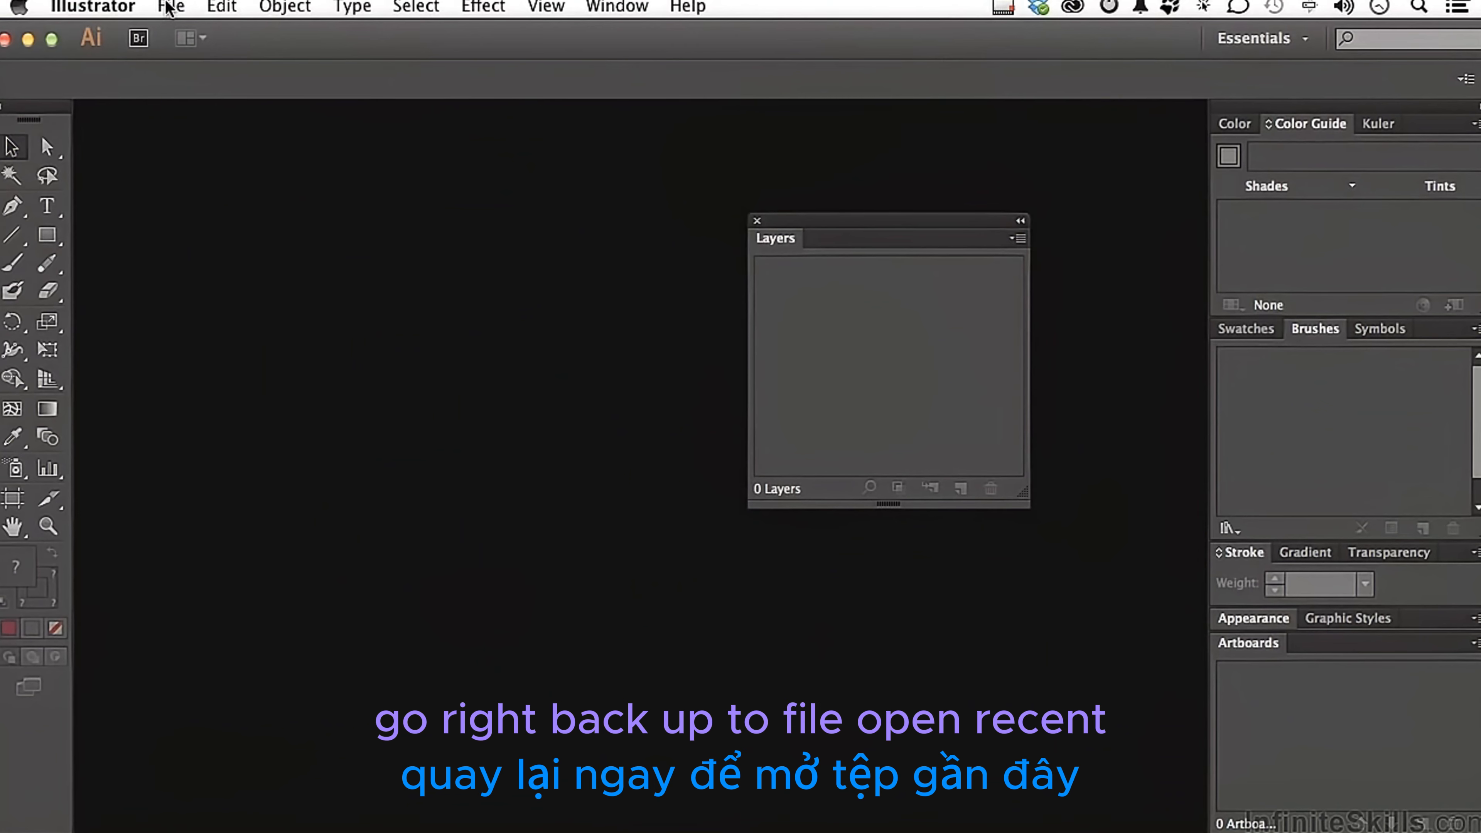
left_click(168, 7)
mouse_move(307, 105)
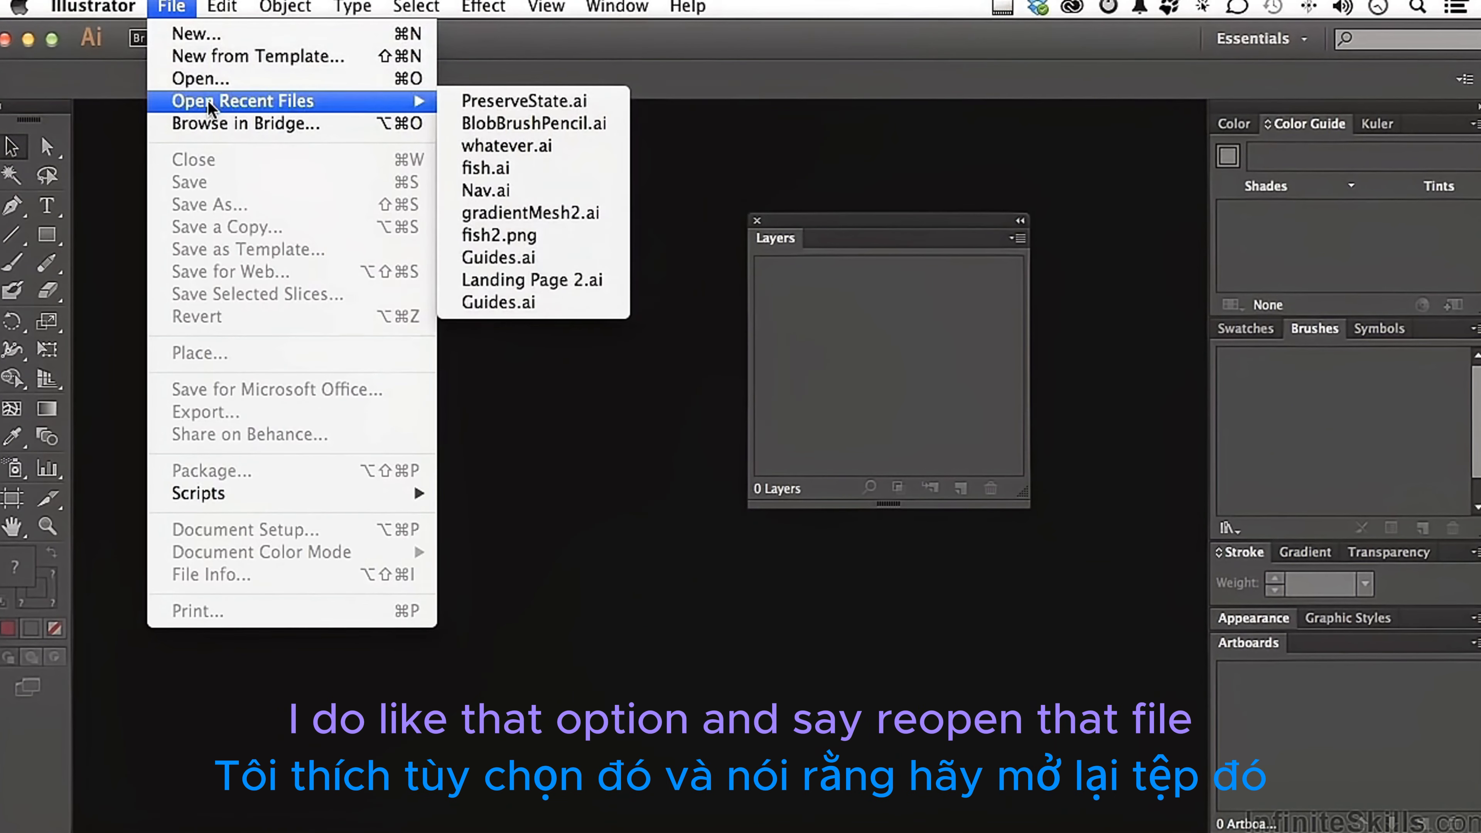
left_click(489, 103)
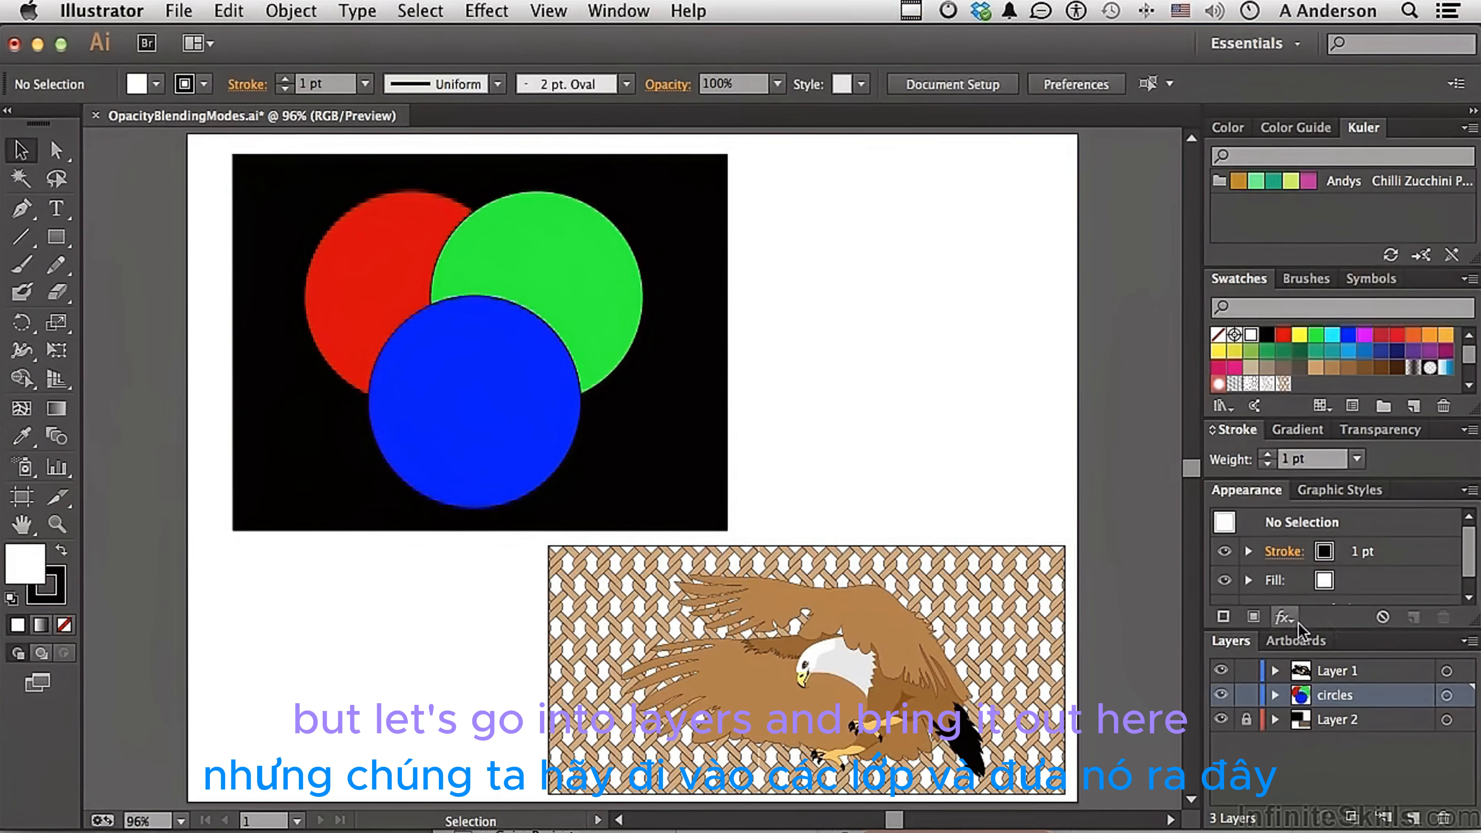
In OpacityBlendingModes.ai, detach the Layers and Transparency panels and float them over the empty areas beside the artwork
left_click_drag(1233, 641, 817, 187)
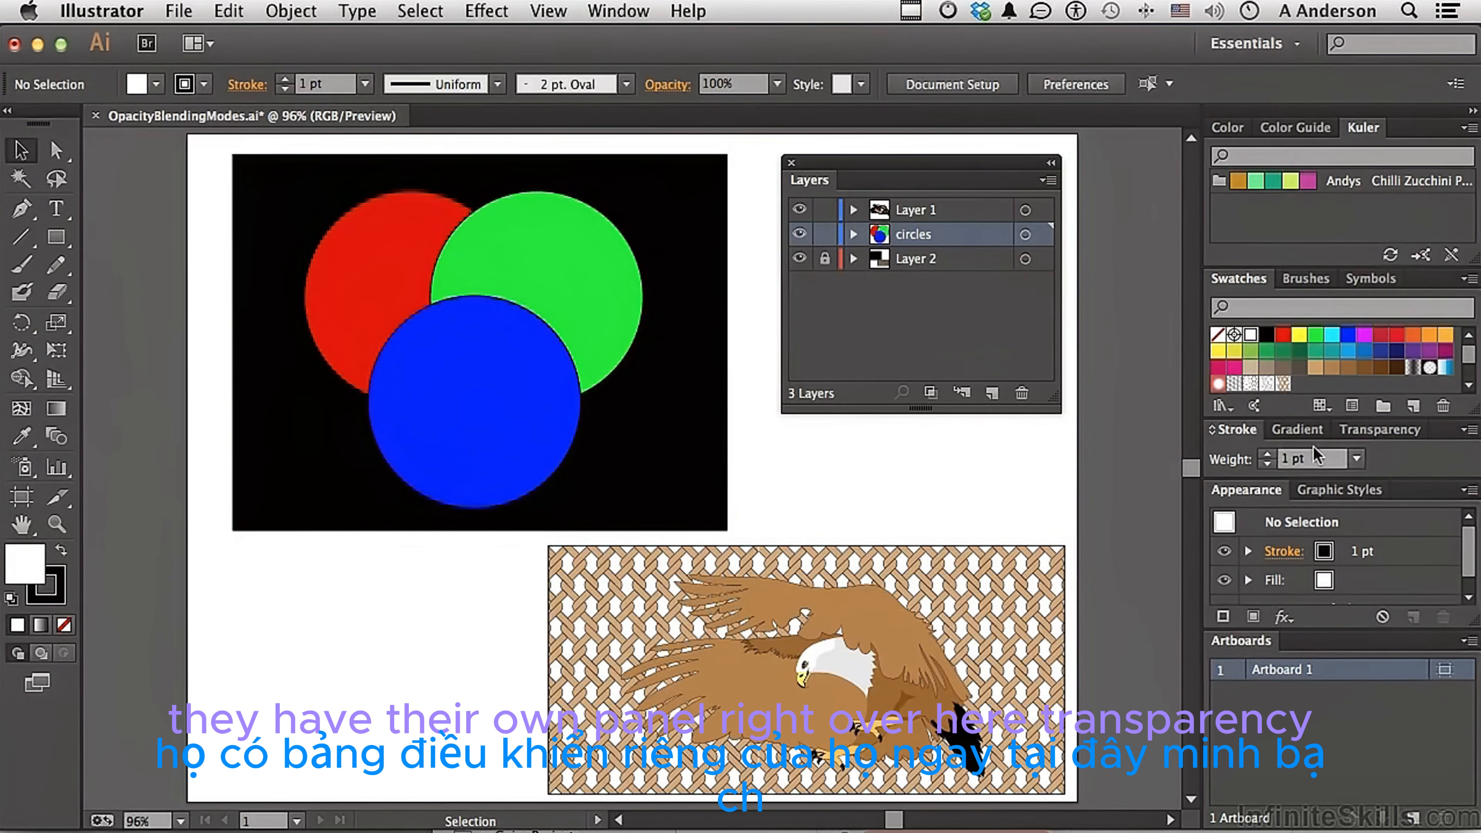
left_click(1372, 430)
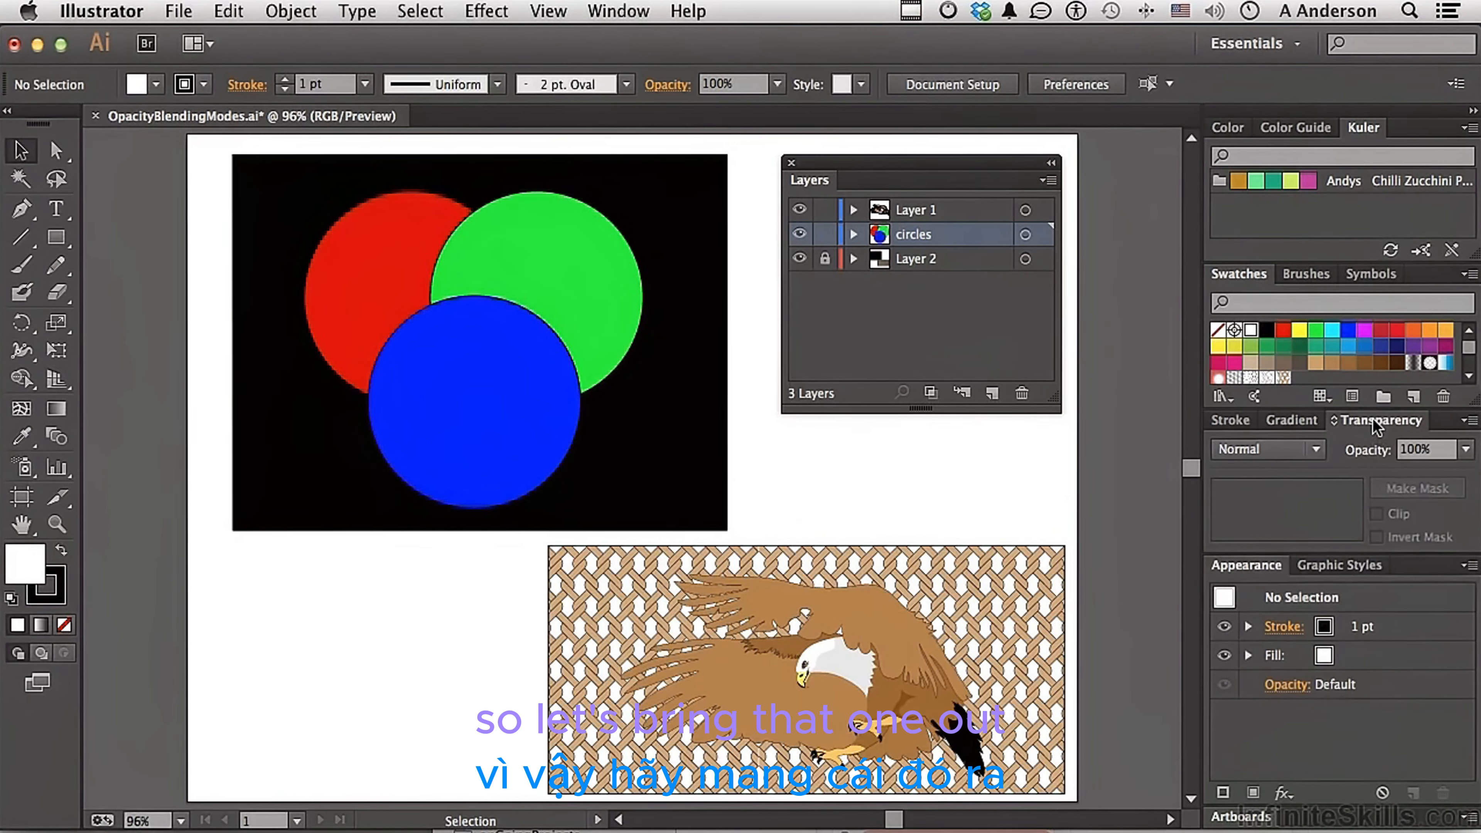
left_click_drag(1374, 422, 277, 575)
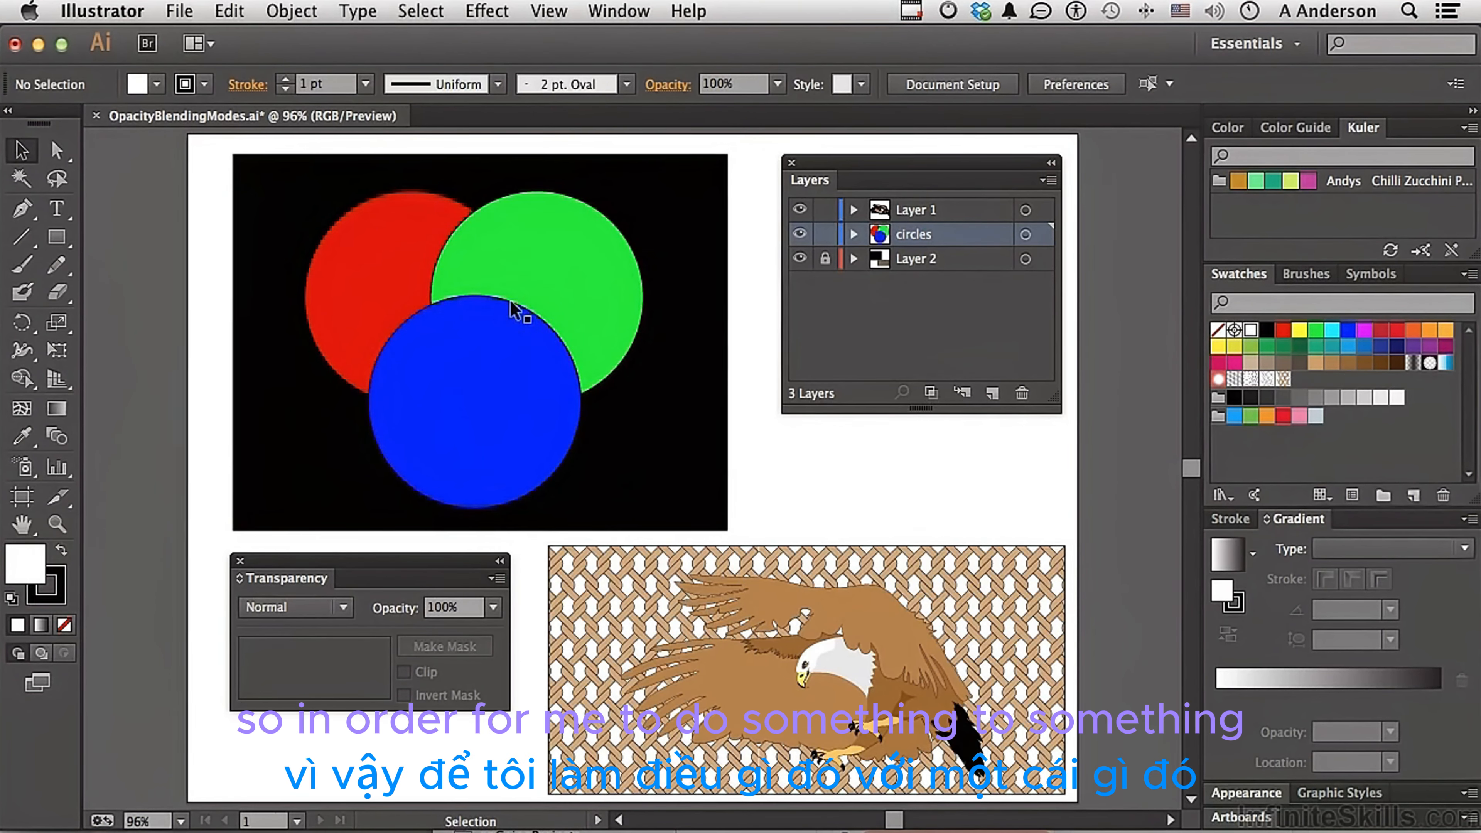
Select the green, red and blue circles together, set their blending mode to Screen, and clear the selection
left_click(536, 299)
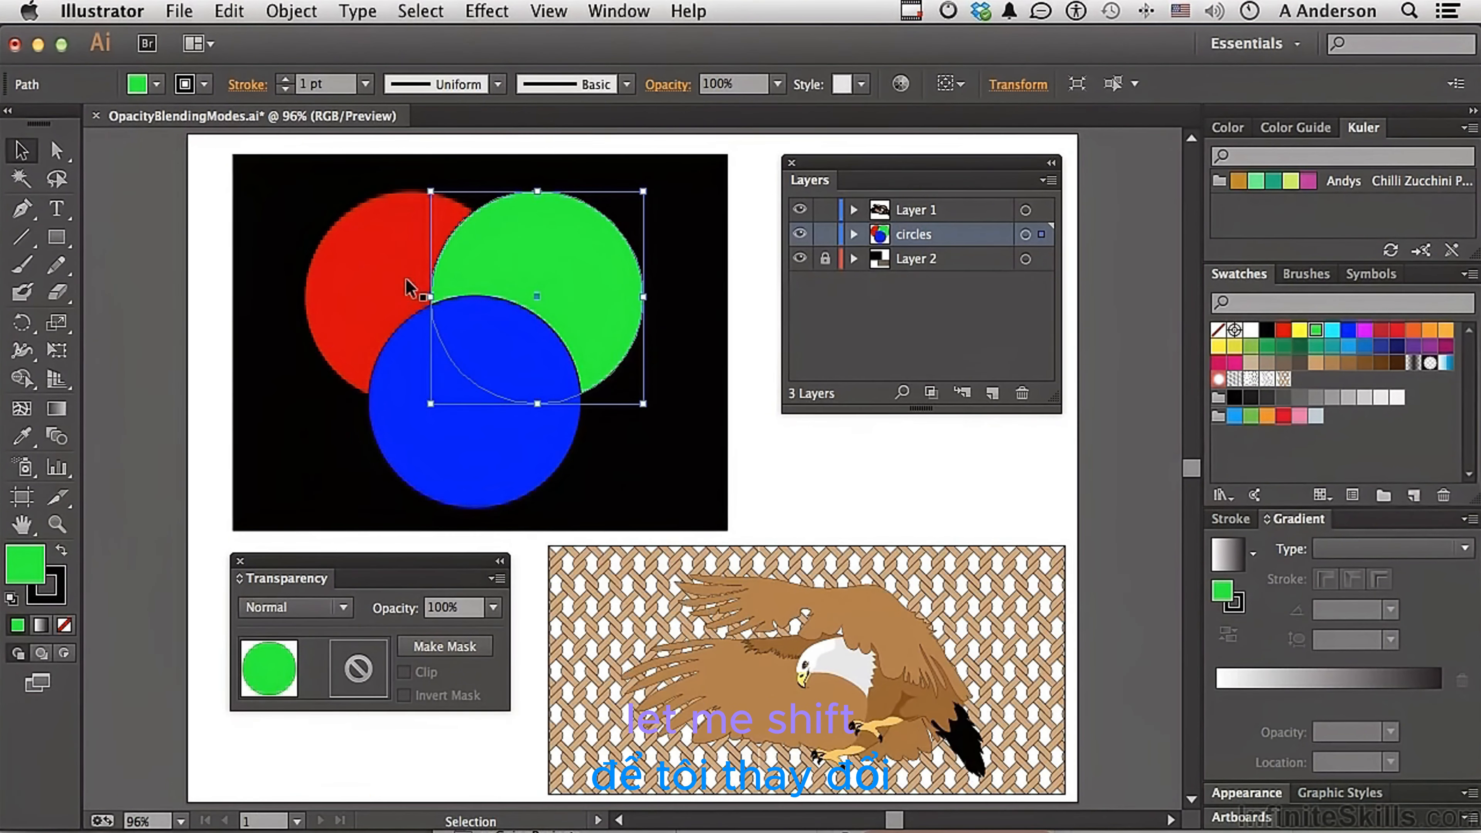
left_click(371, 290, "shift")
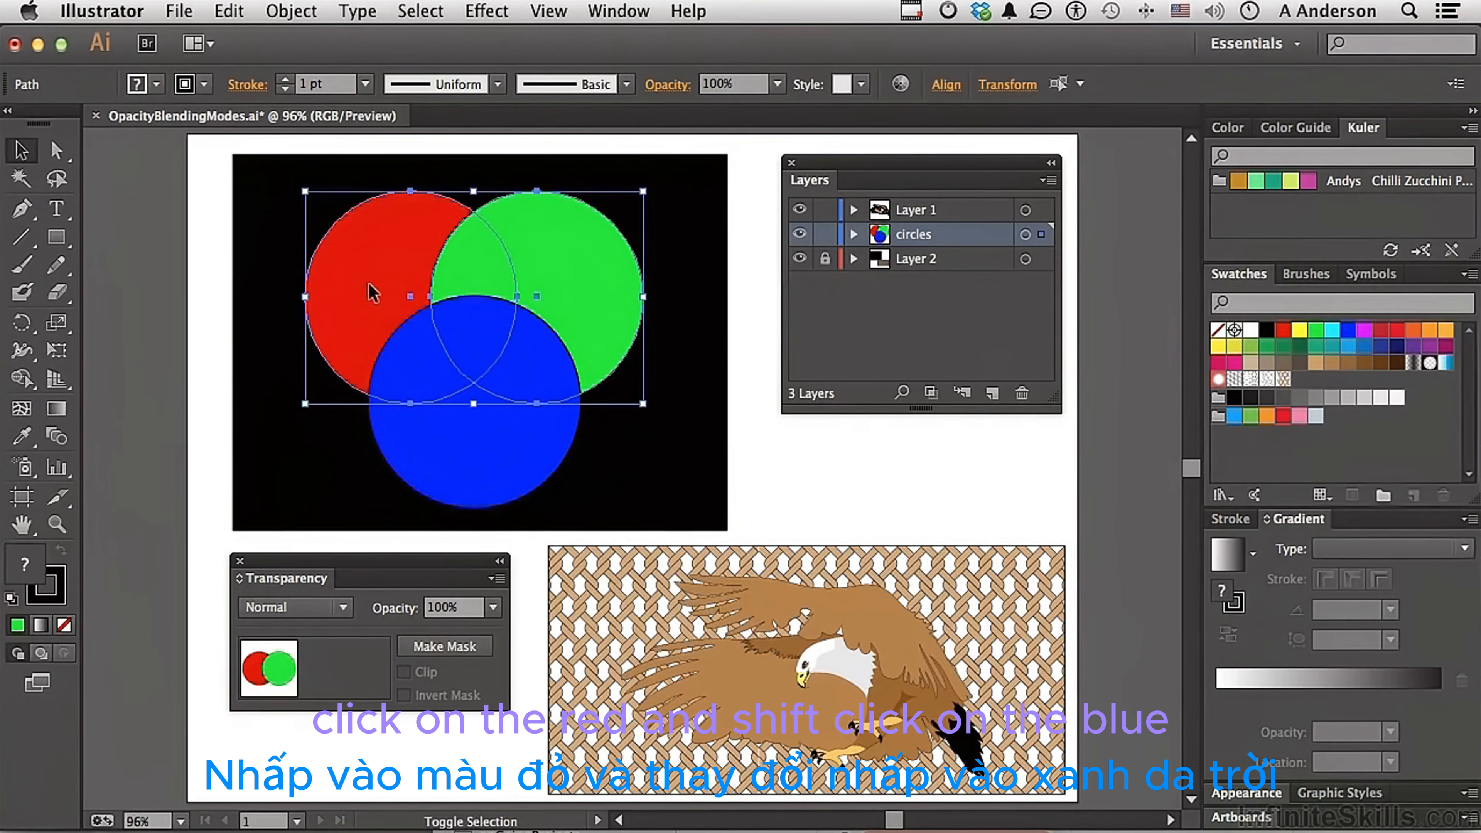
left_click(461, 432, "shift")
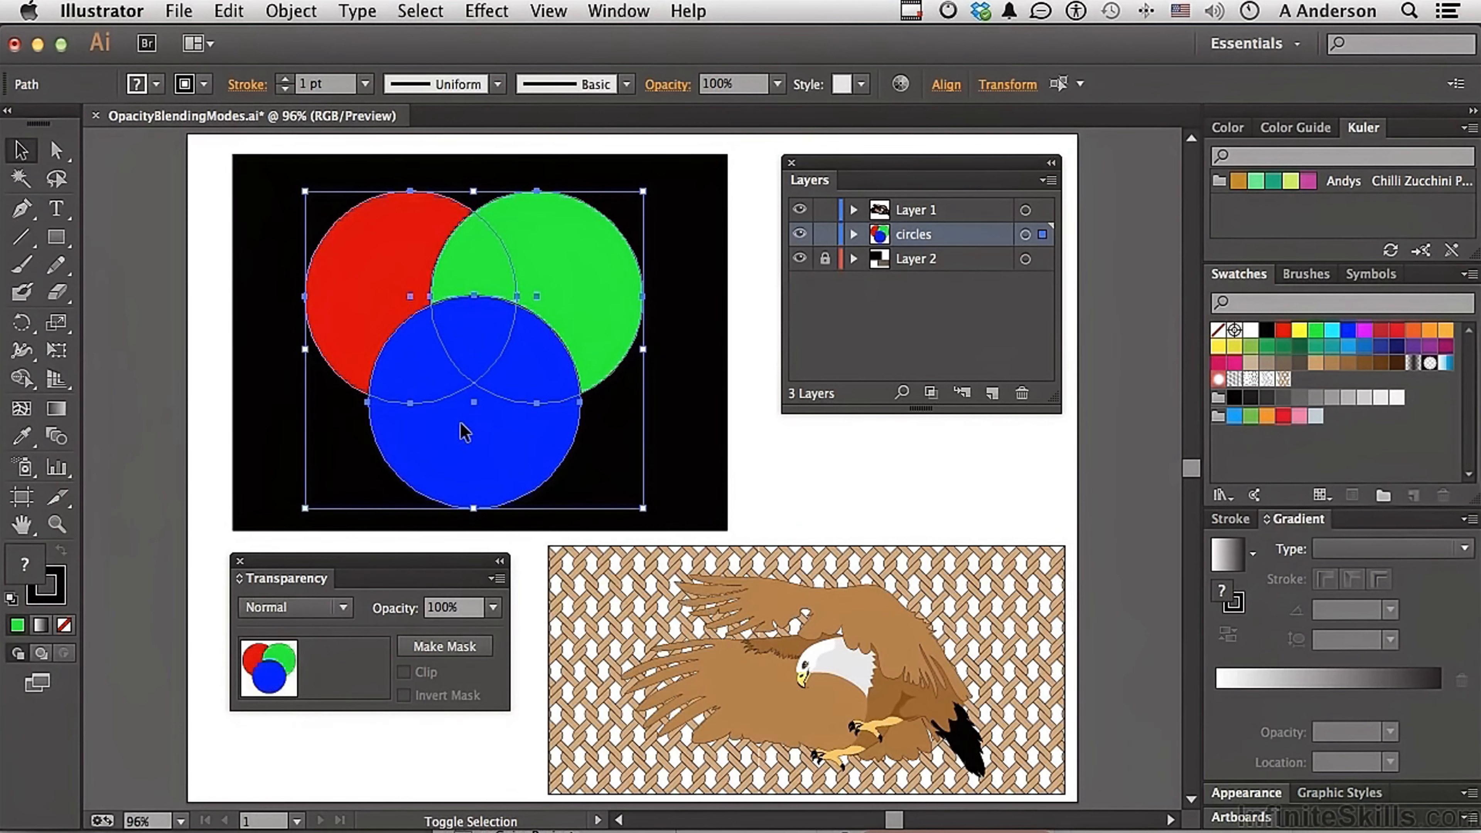
left_click(343, 607)
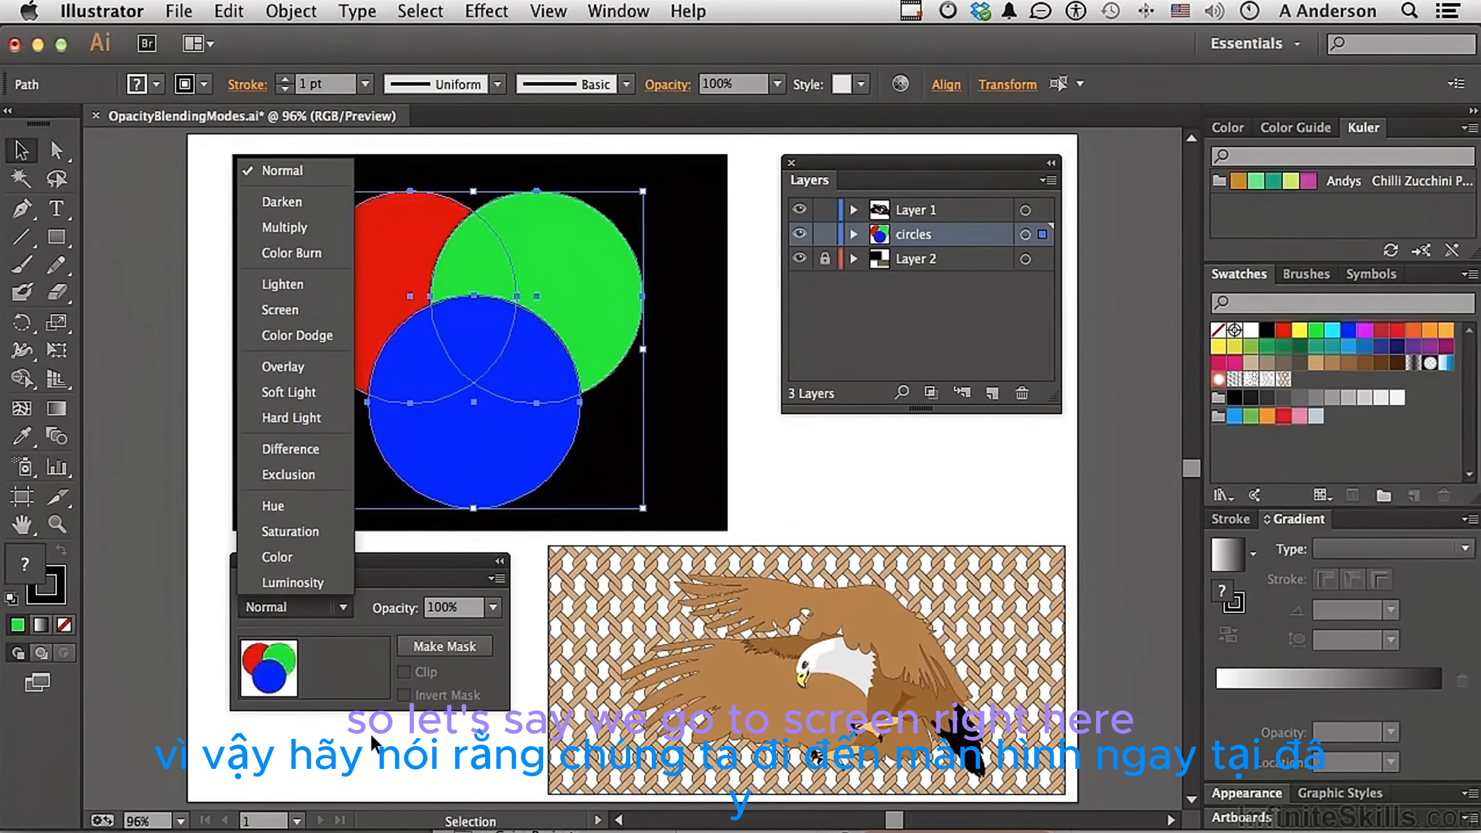
left_click(279, 312)
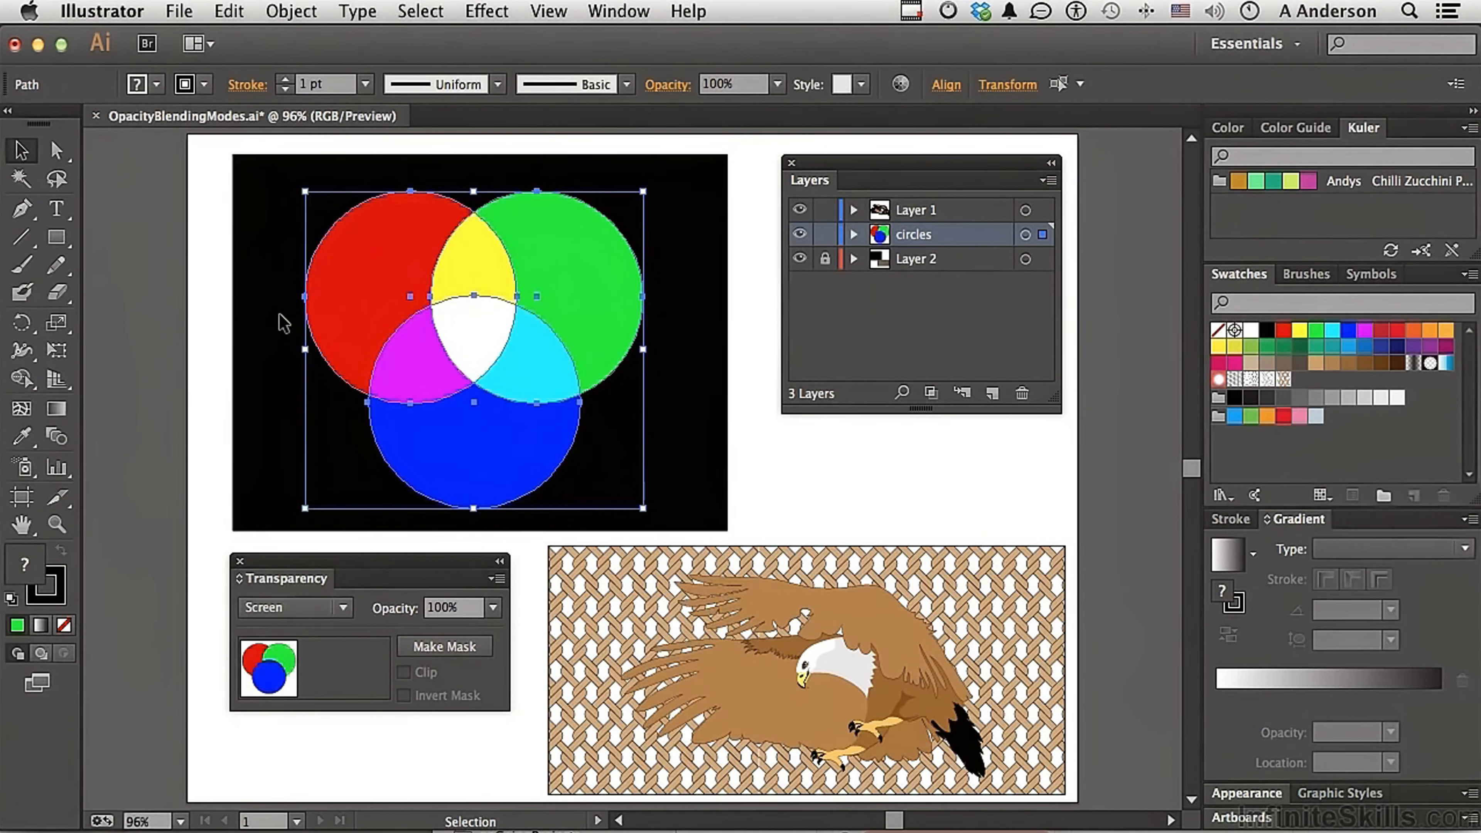
left_click(266, 321)
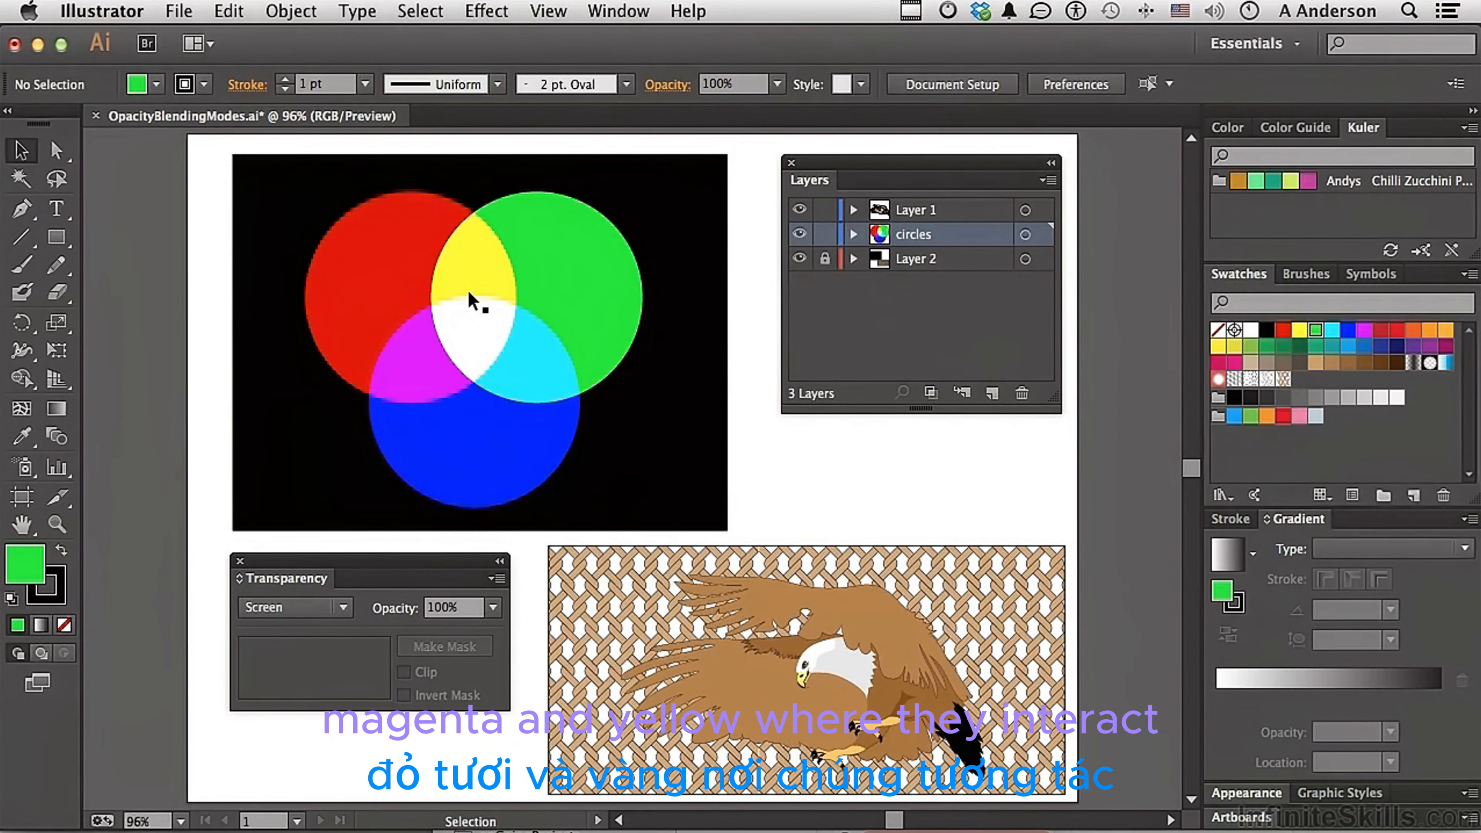
Select all three circles again and set their blending mode to Luminosity
left_click_drag(277, 173, 722, 528)
left_click(293, 611)
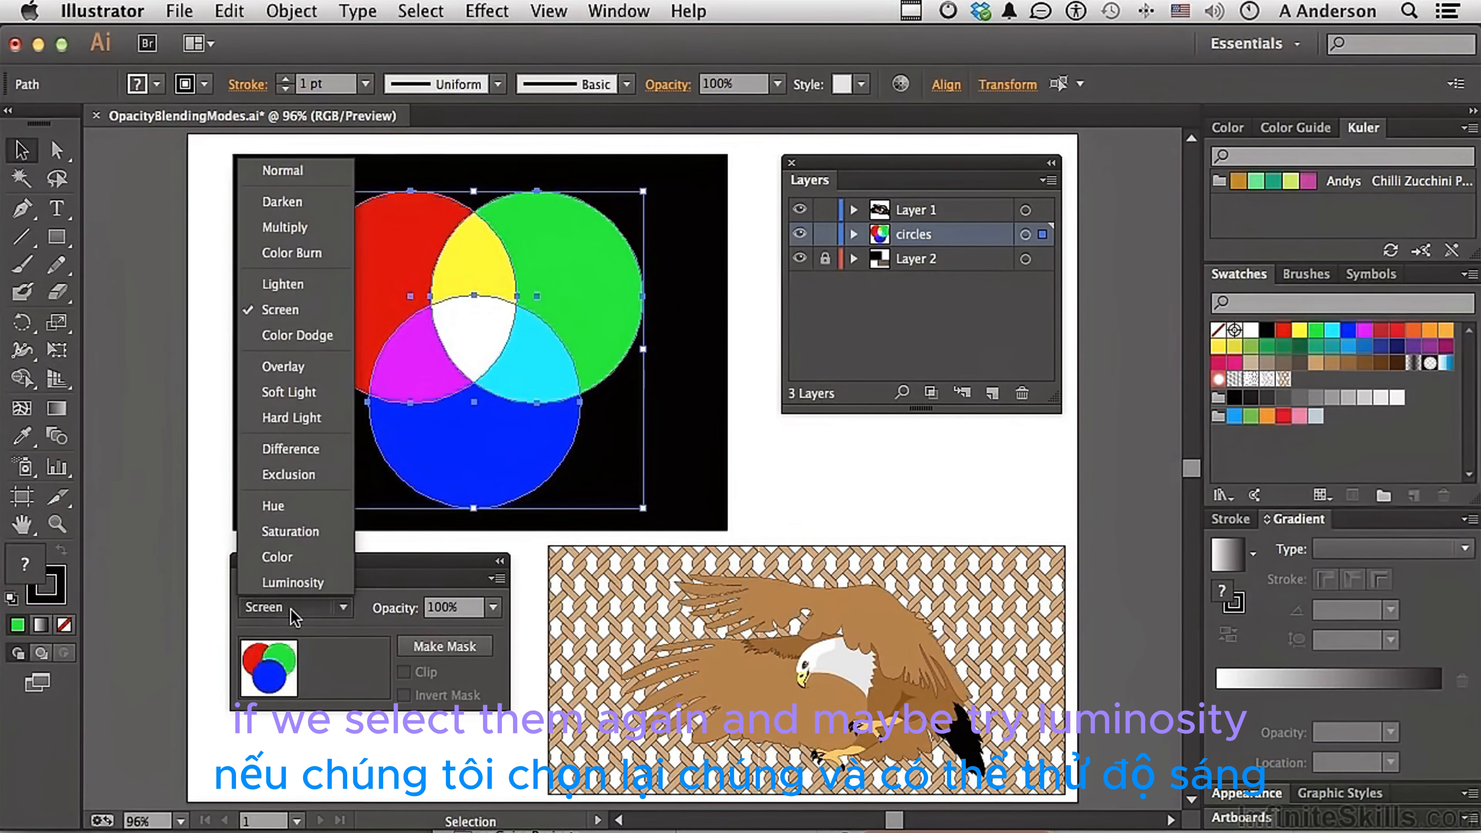
left_click(294, 577)
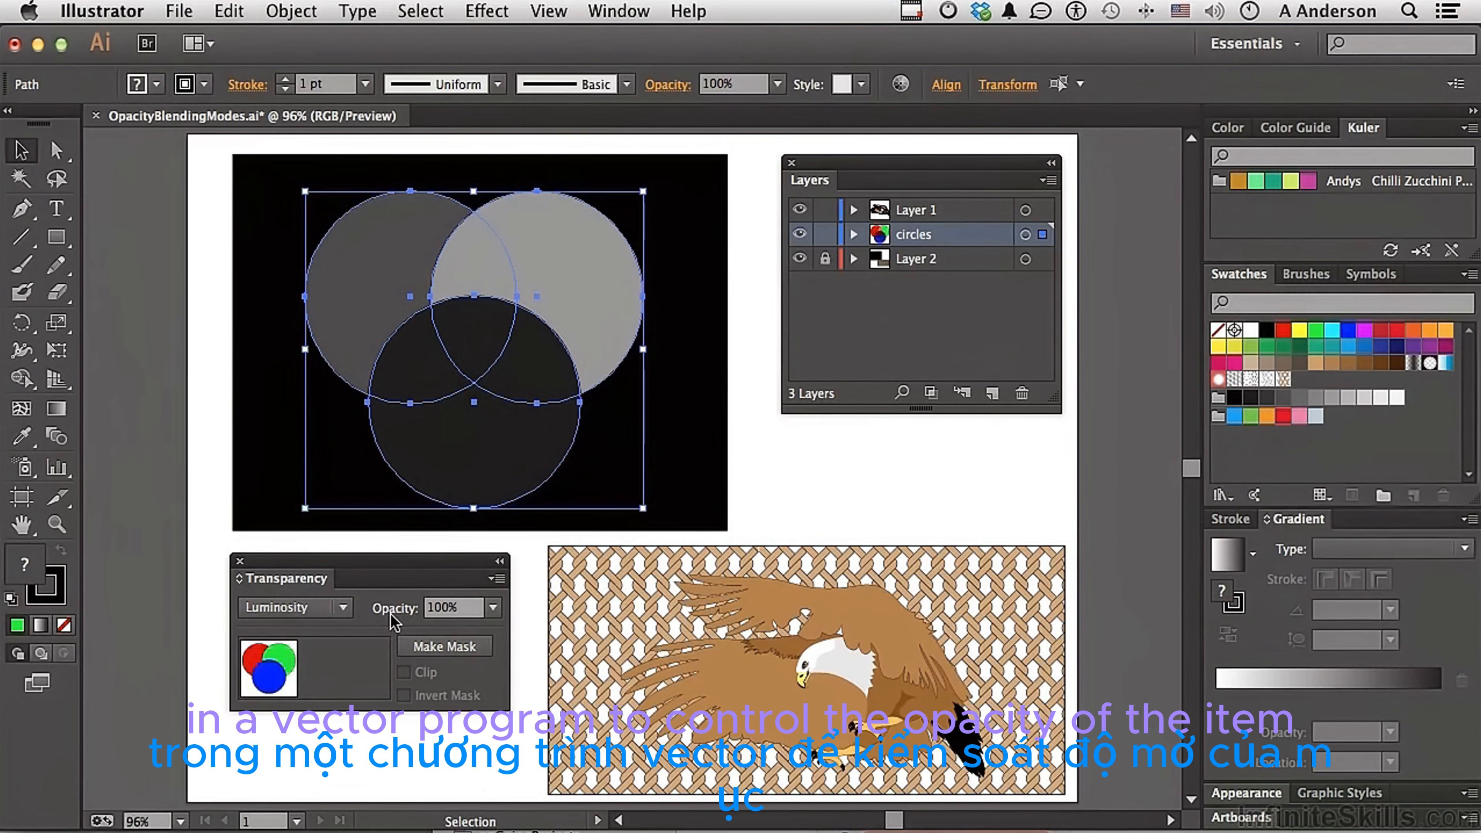
Select the eagle group, try the Overlay blending mode on it, and set the mode back to Normal
left_click(761, 694)
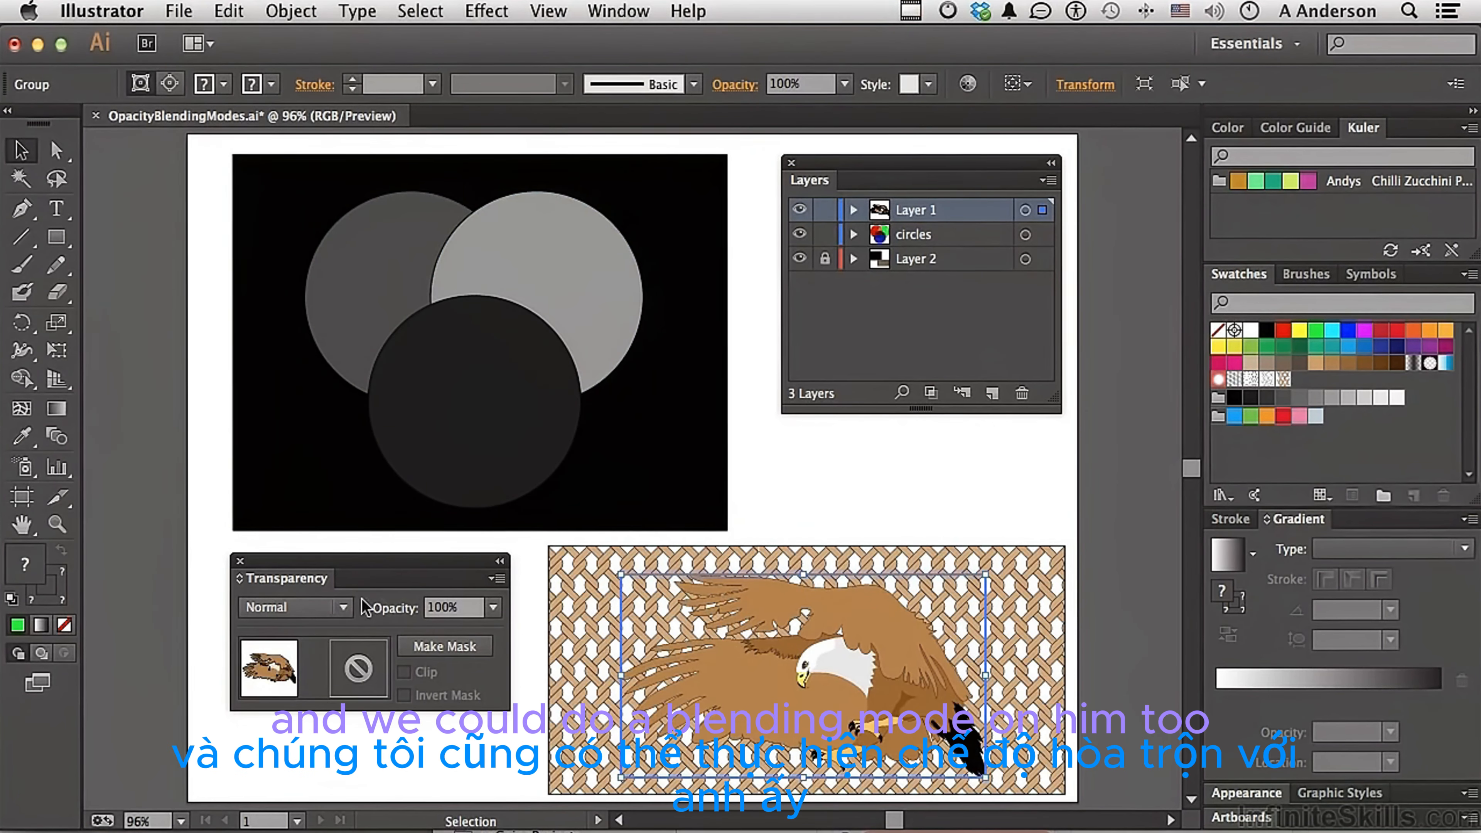
left_click(318, 610)
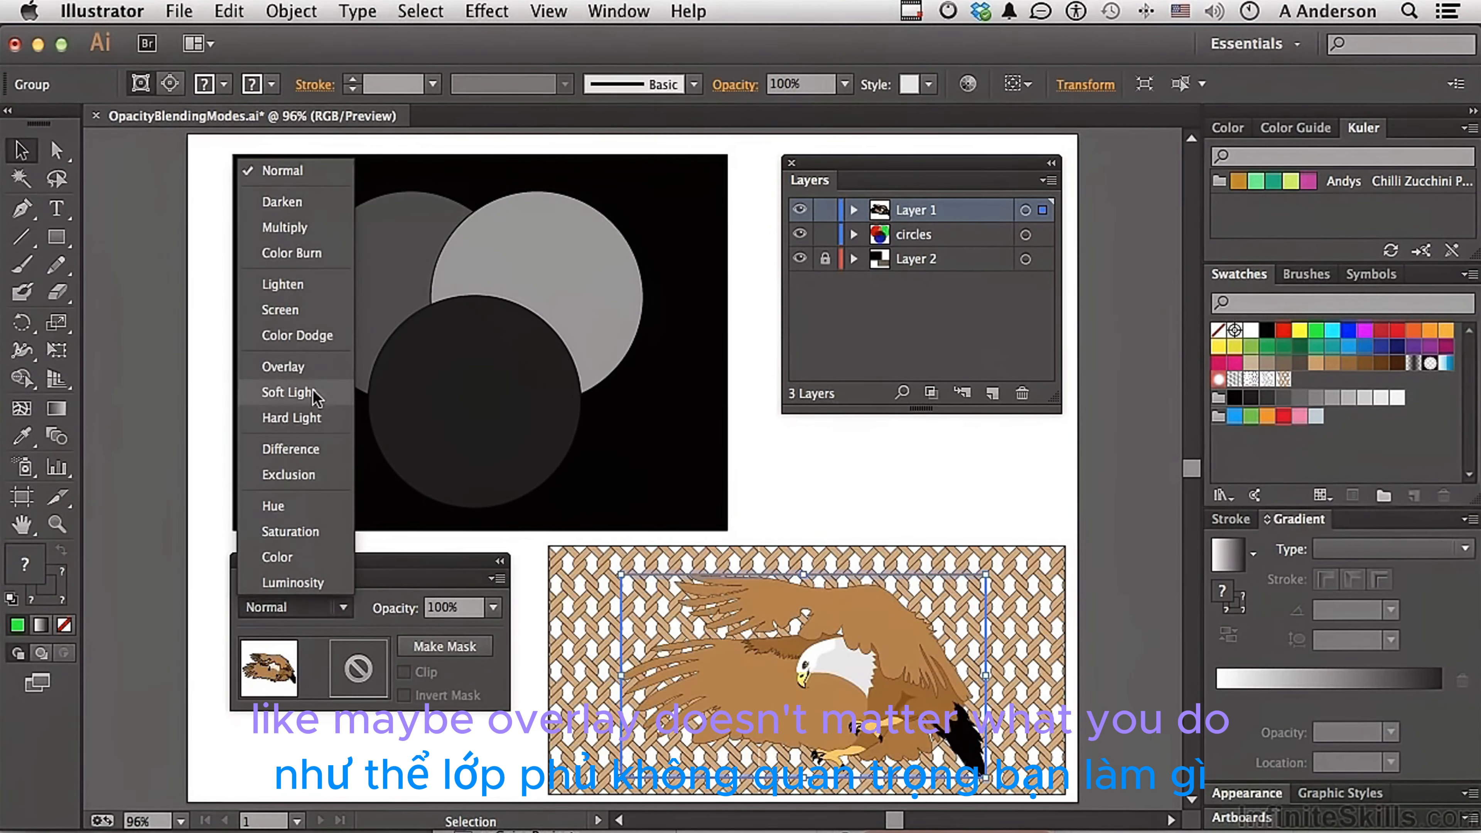
left_click(307, 368)
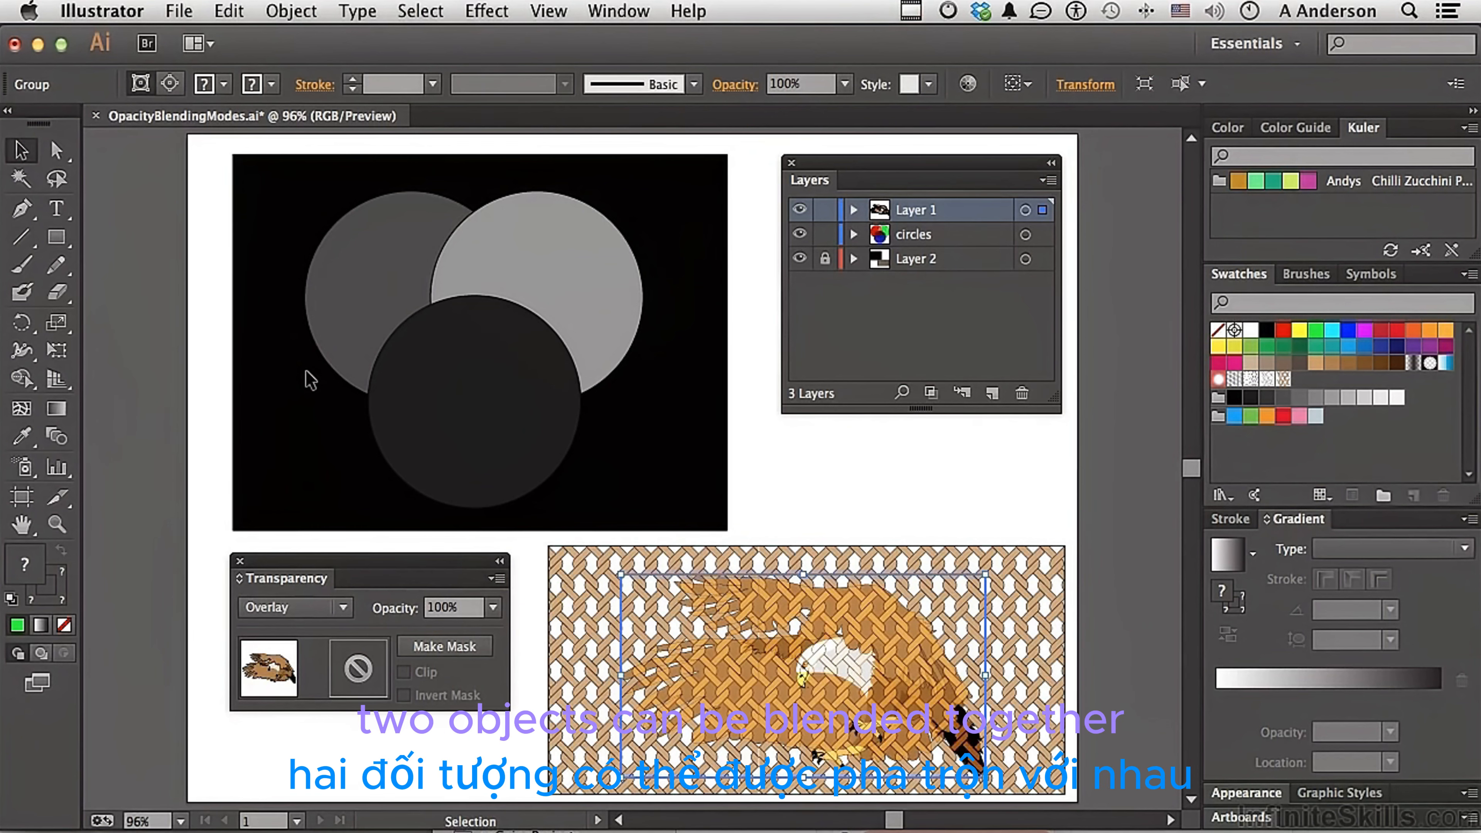
left_click(327, 610)
left_click(286, 170)
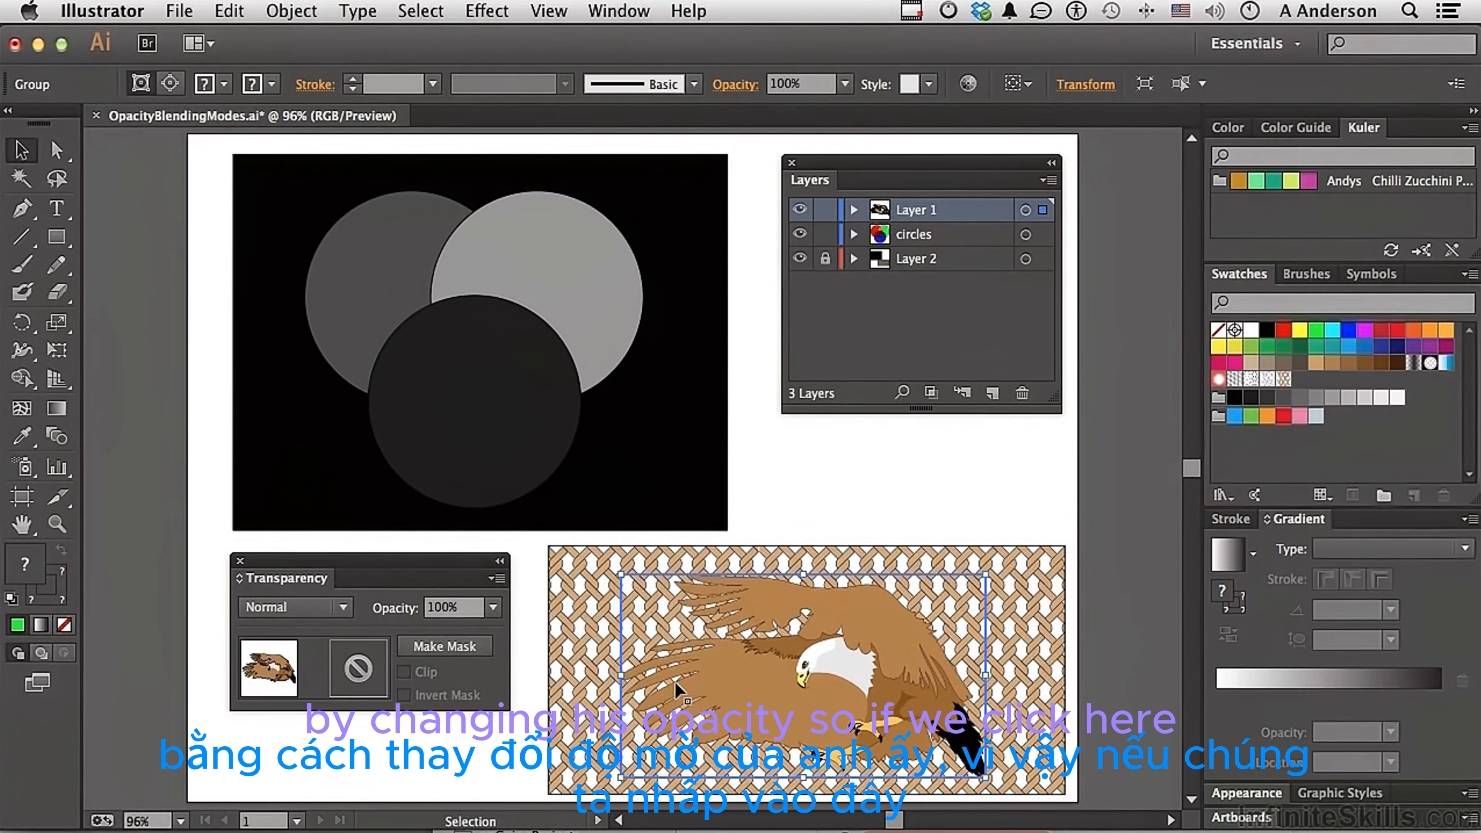
Set the eagle's opacity to 0%, to 60%, and finally to 70%, and clear the selection
left_click(494, 608)
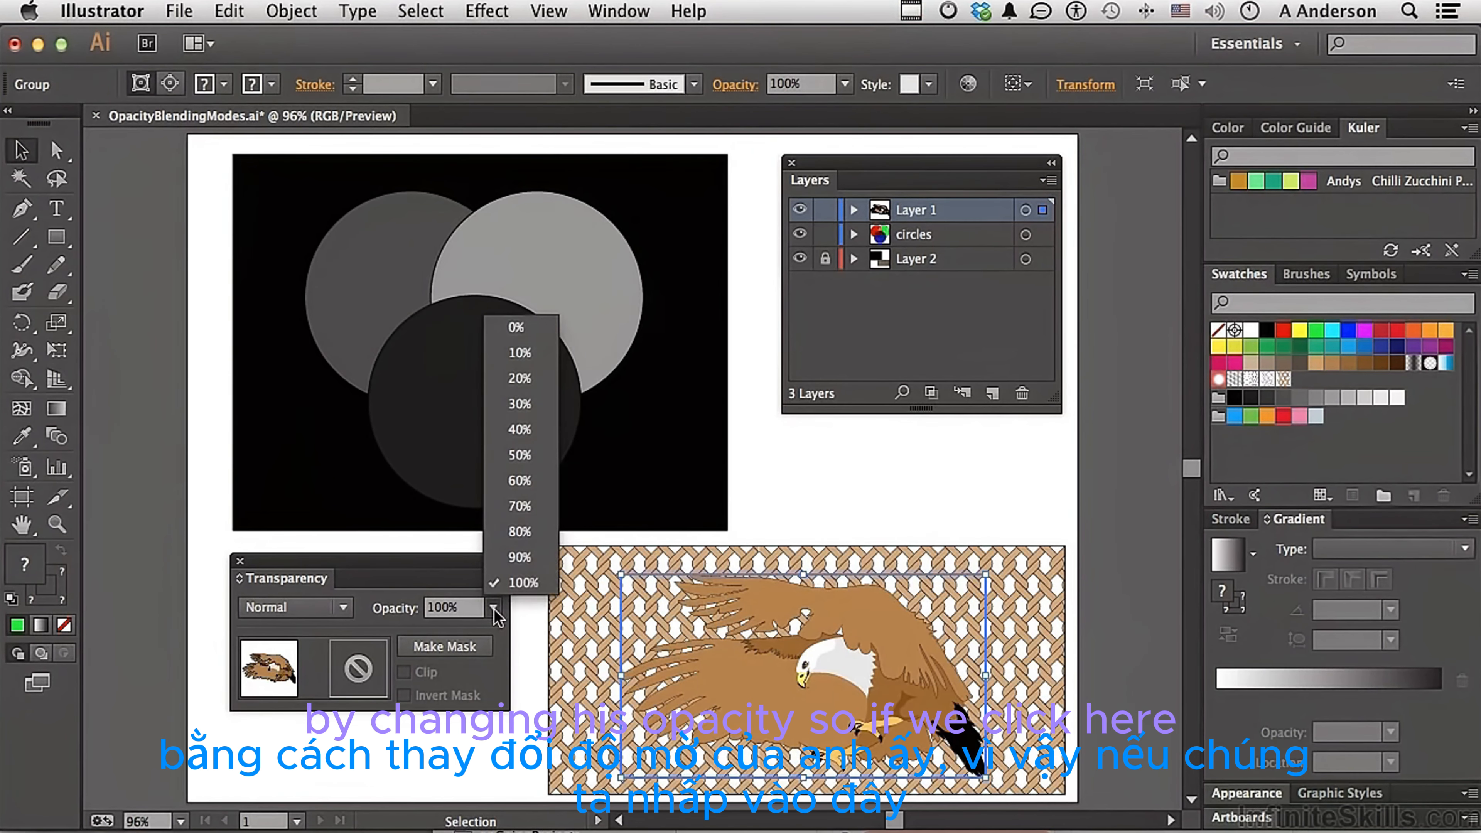
left_click(516, 327)
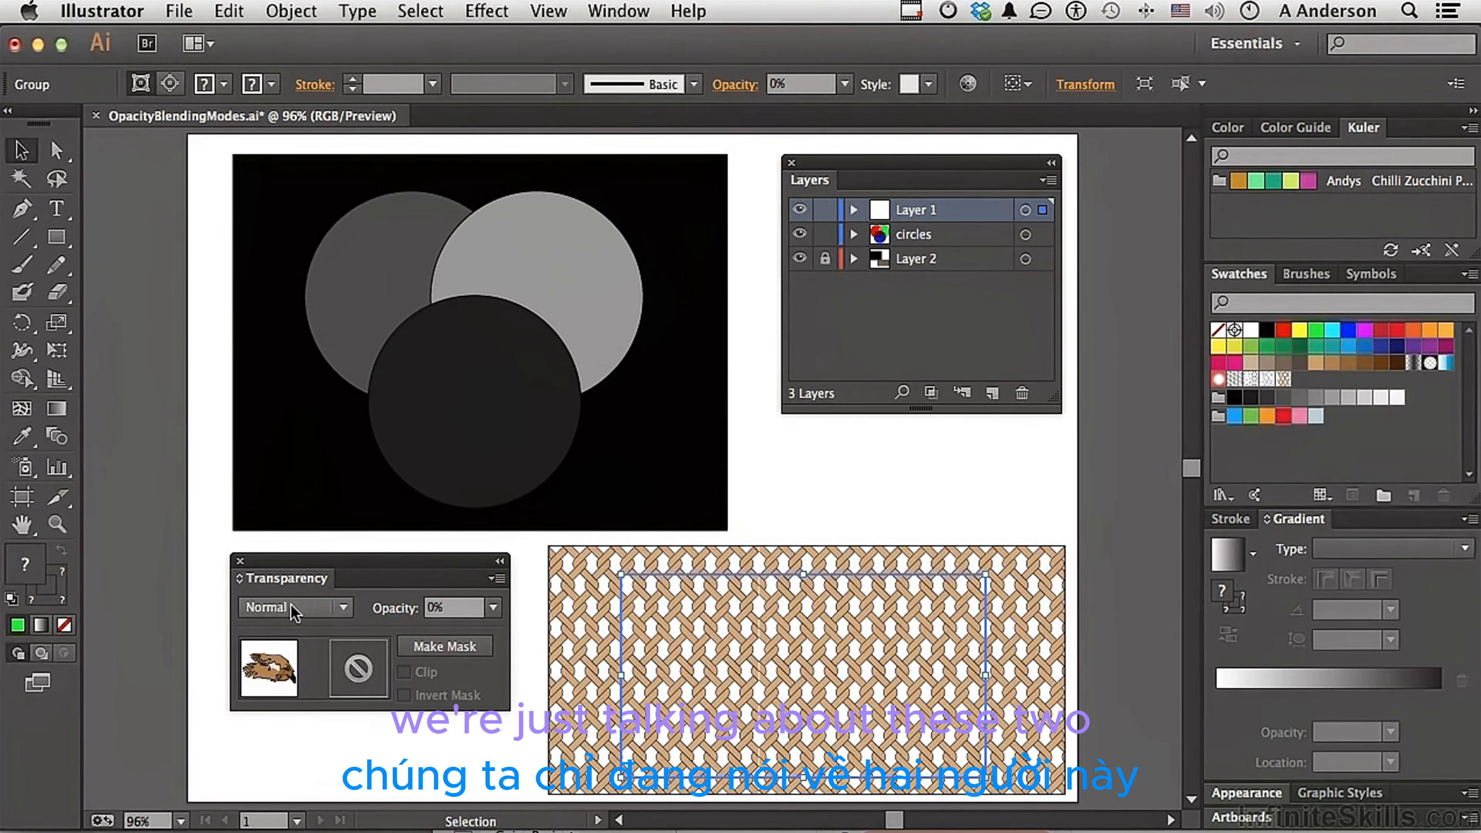
left_click(495, 608)
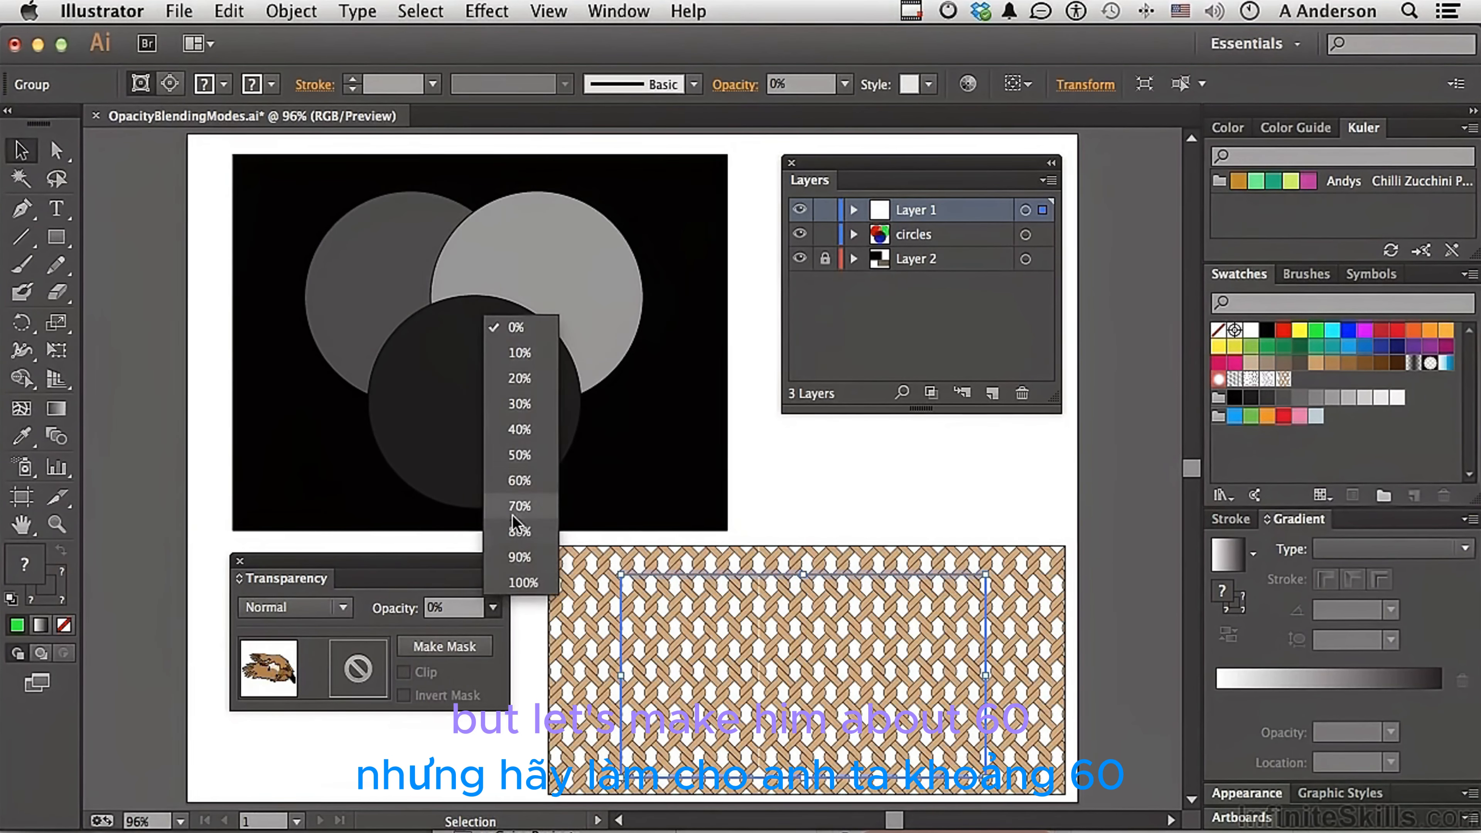
left_click(520, 479)
left_click(493, 607)
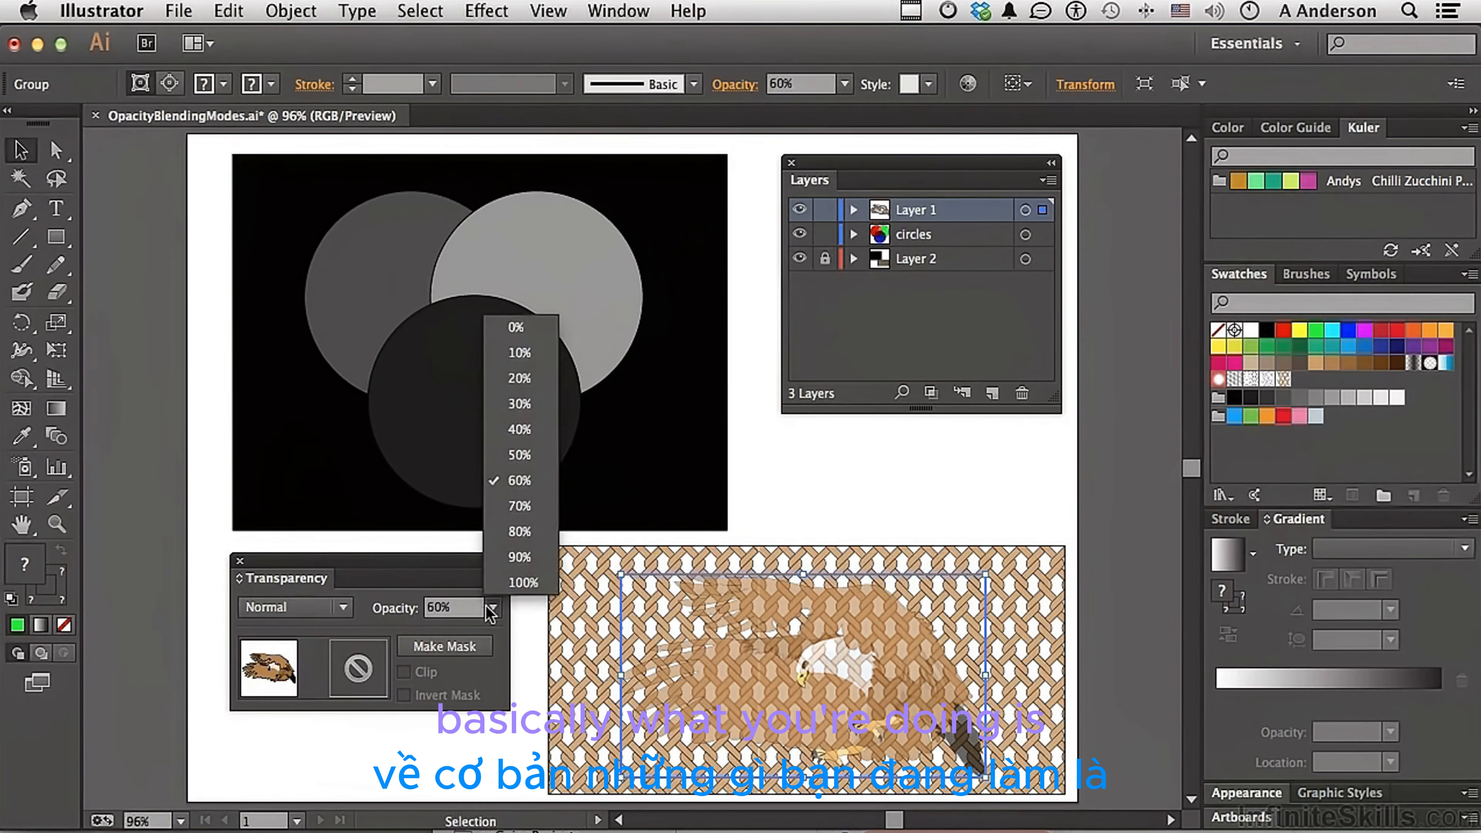
left_click(519, 505)
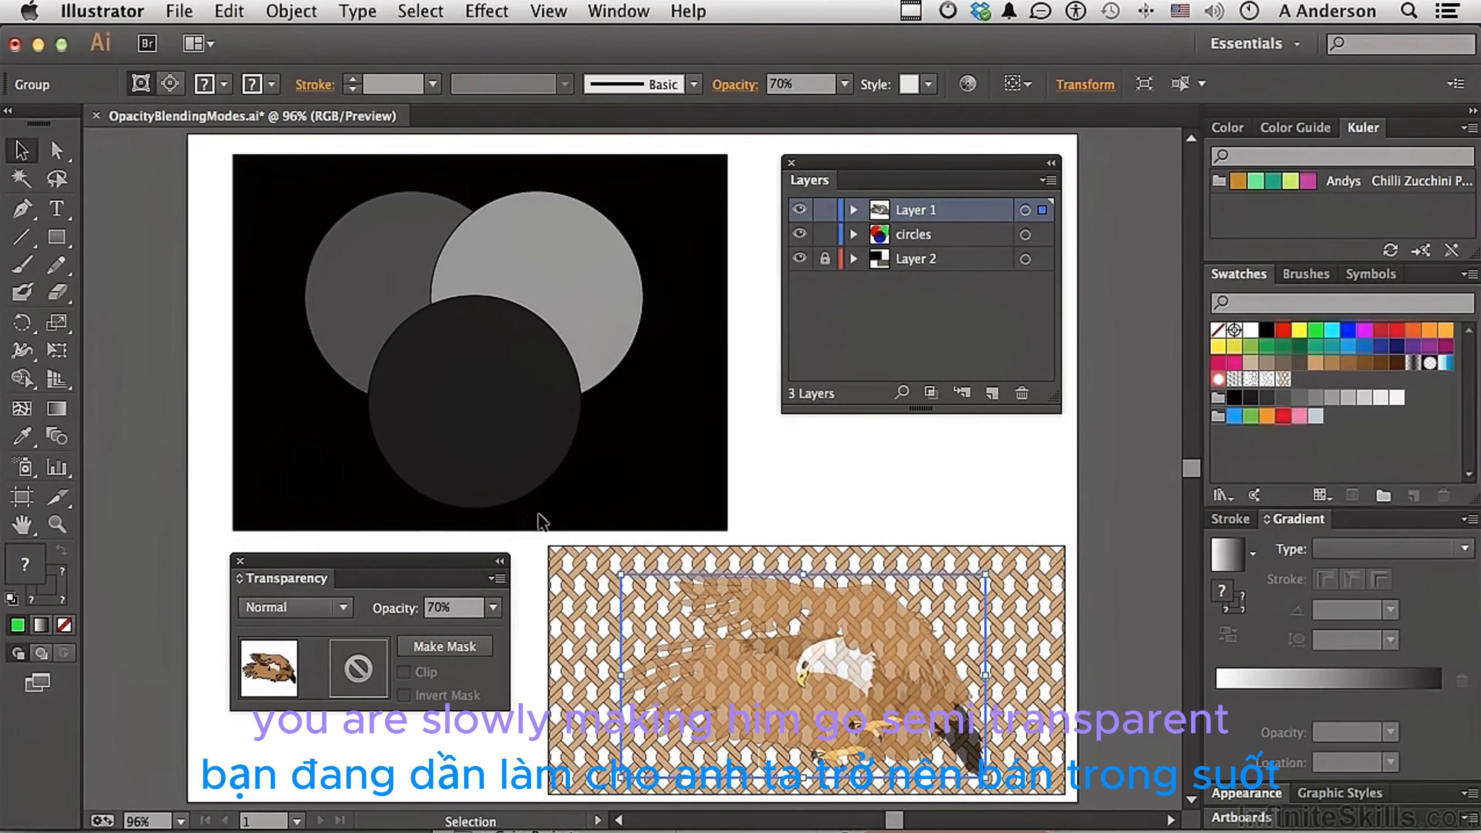
left_click(797, 492)
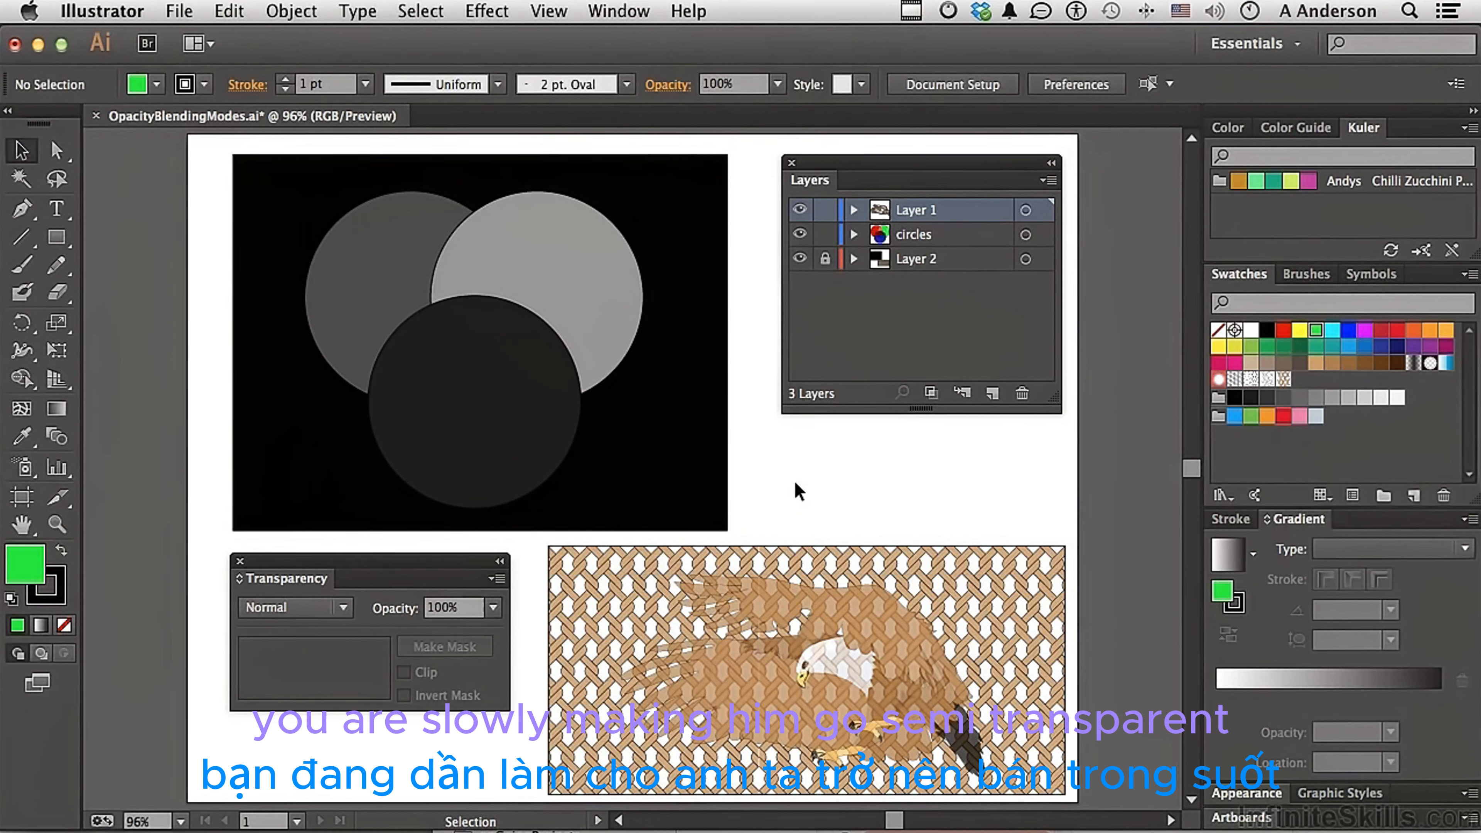